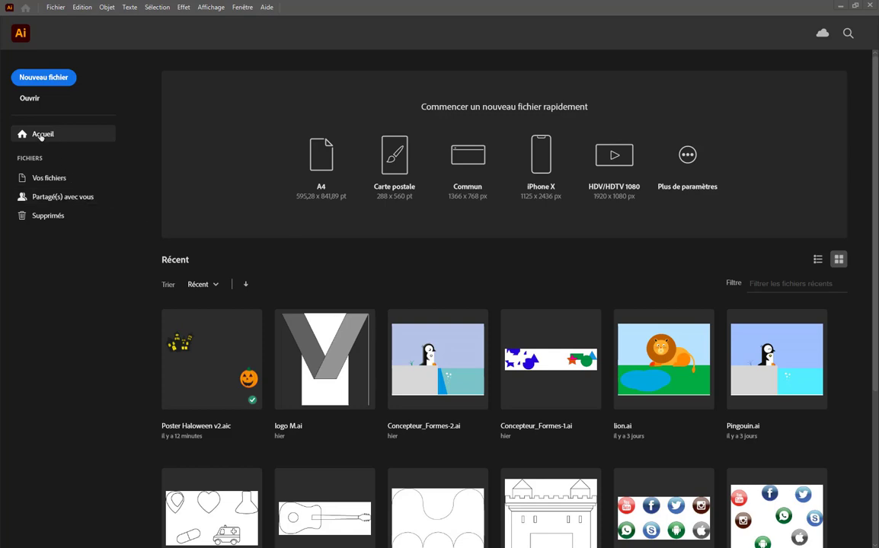
Create a landscape print document of 279,4 x 215,9 mm in RGB colour mode with 72 ppi raster effects
{"action": "left_click", "coordinate": [52, 81]}
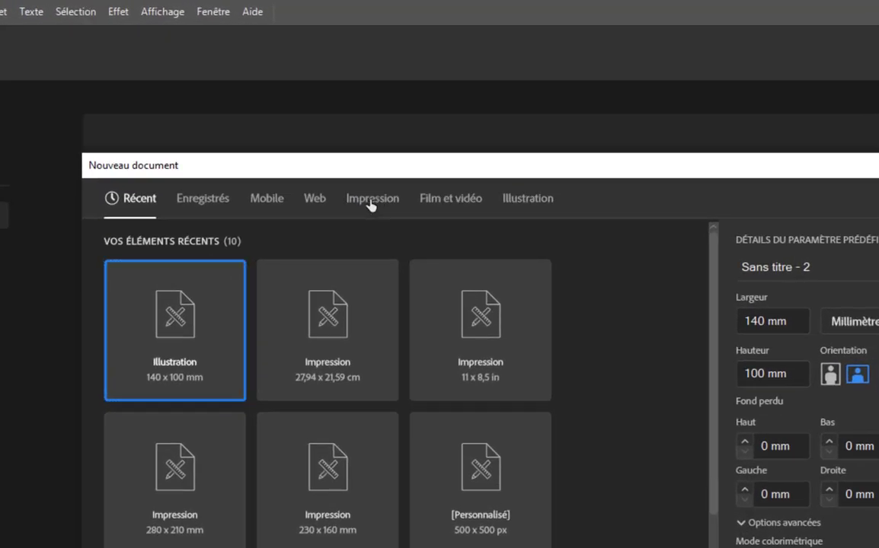
{"action": "left_click", "coordinate": [370, 201]}
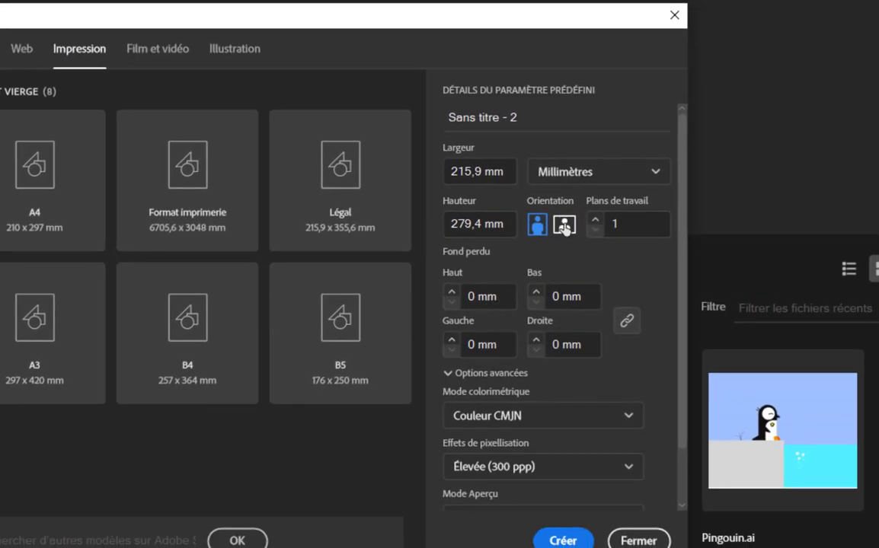
{"action": "left_click", "coordinate": [564, 225]}
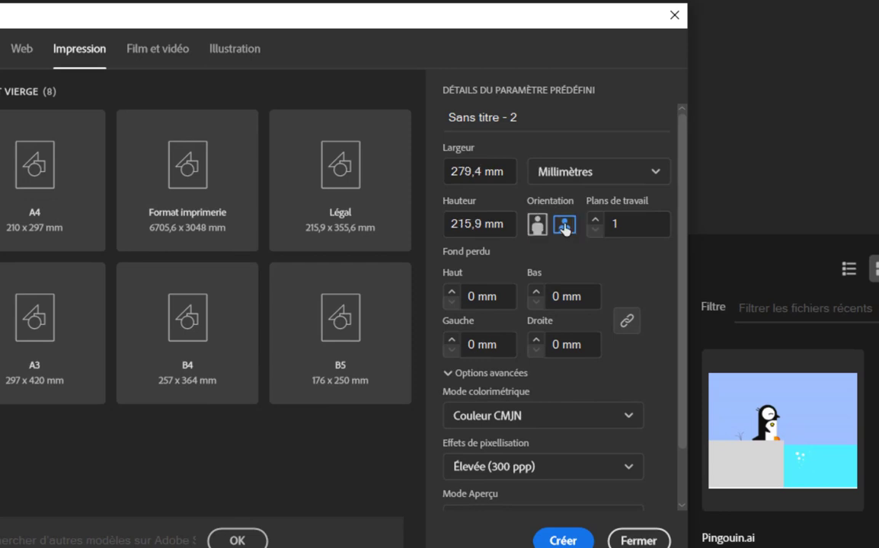
{"action": "left_click", "coordinate": [519, 417]}
{"action": "left_click", "coordinate": [512, 447]}
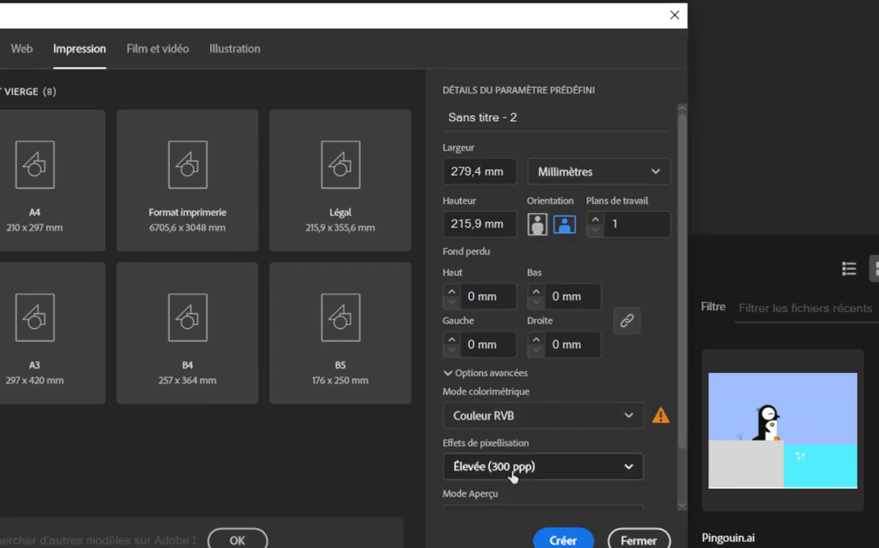
{"action": "left_click", "coordinate": [512, 469]}
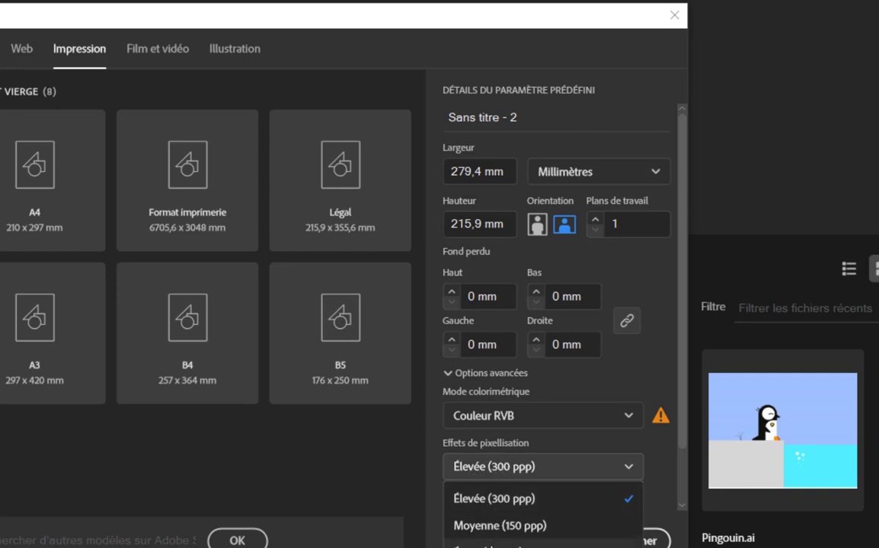
{"action": "left_click", "coordinate": [487, 543]}
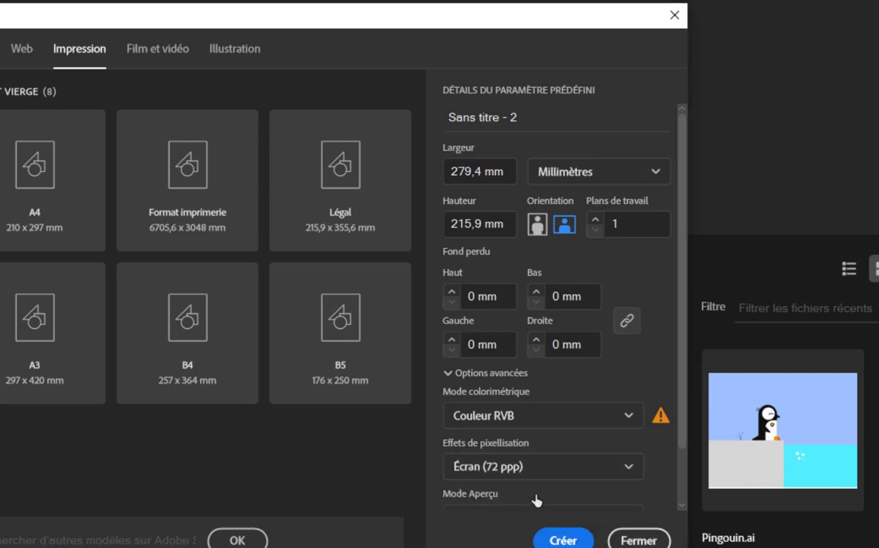
{"action": "left_click", "coordinate": [563, 542]}
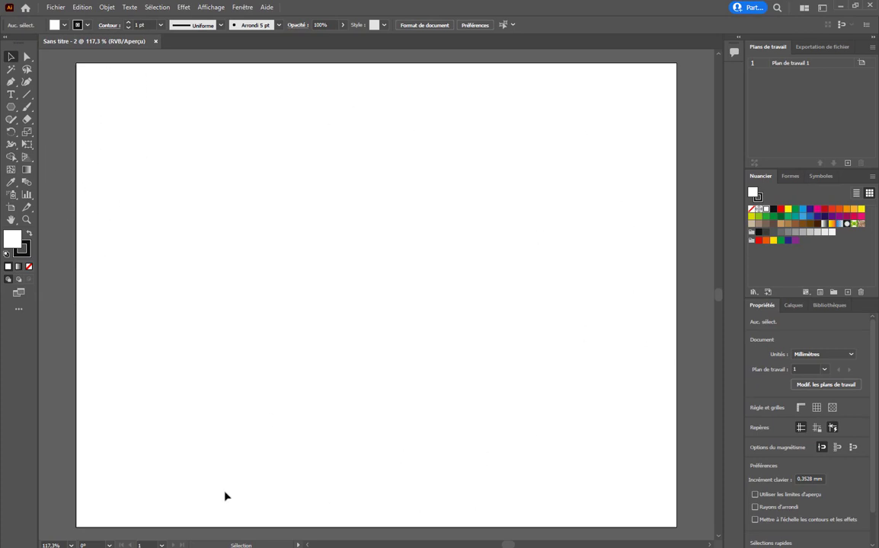
Draw a rectangle covering the whole artboard with a black fill and no stroke
{"action": "left_click", "coordinate": [10, 106]}
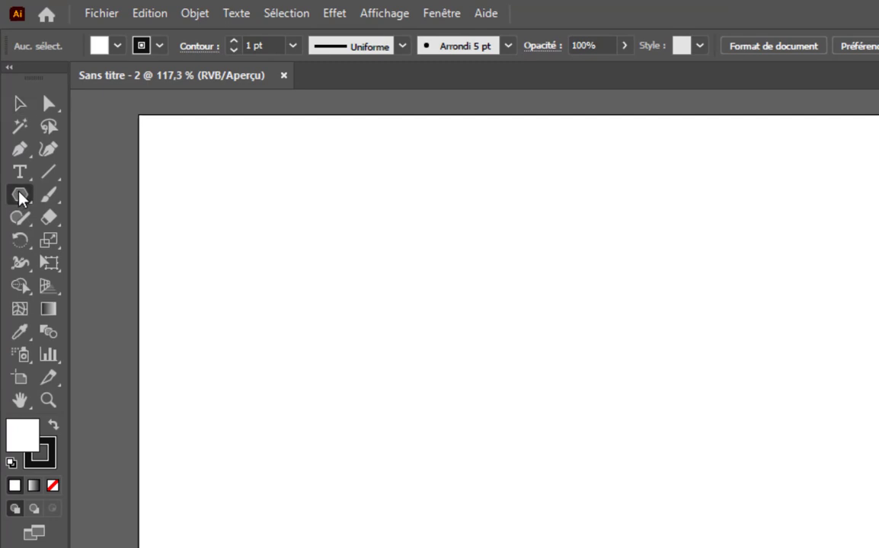
{"action": "left_click", "coordinate": [20, 197]}
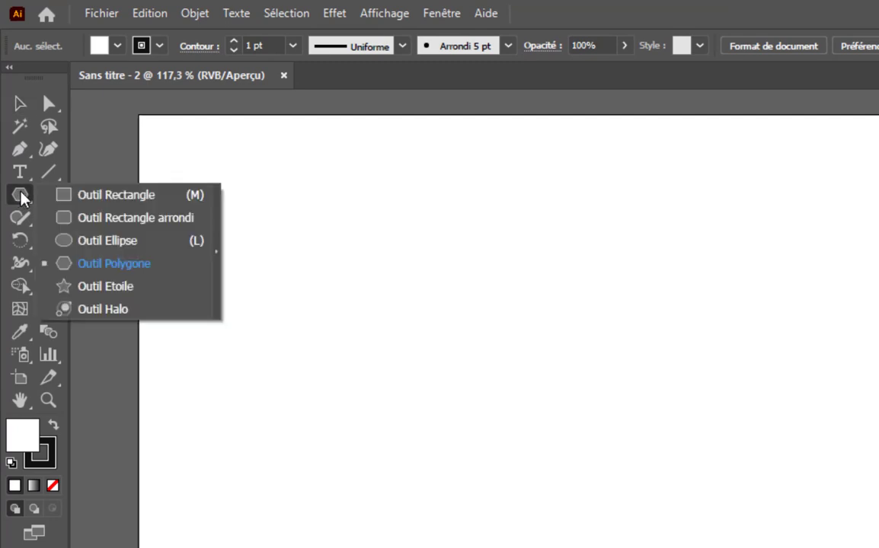
{"action": "left_click", "coordinate": [80, 198]}
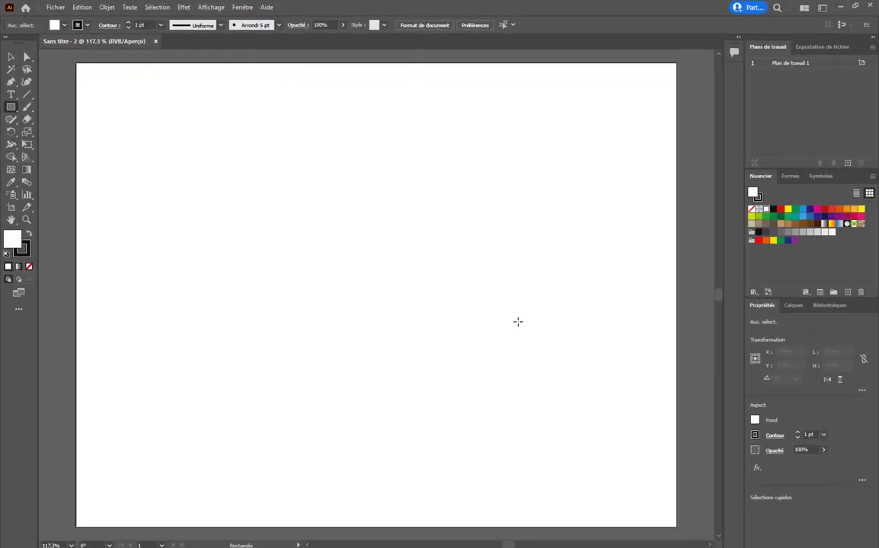
{"action": "left_click", "coordinate": [754, 420]}
{"action": "left_click", "coordinate": [663, 458]}
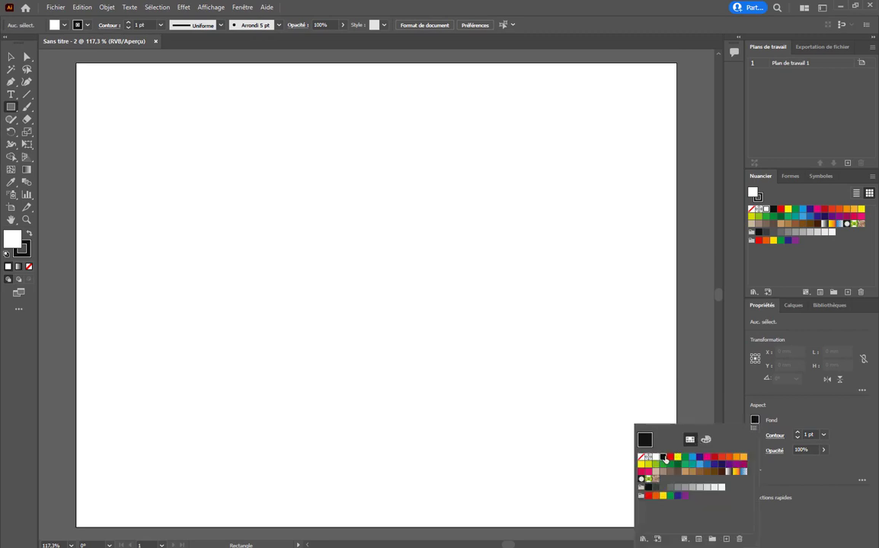
{"action": "left_click", "coordinate": [754, 435]}
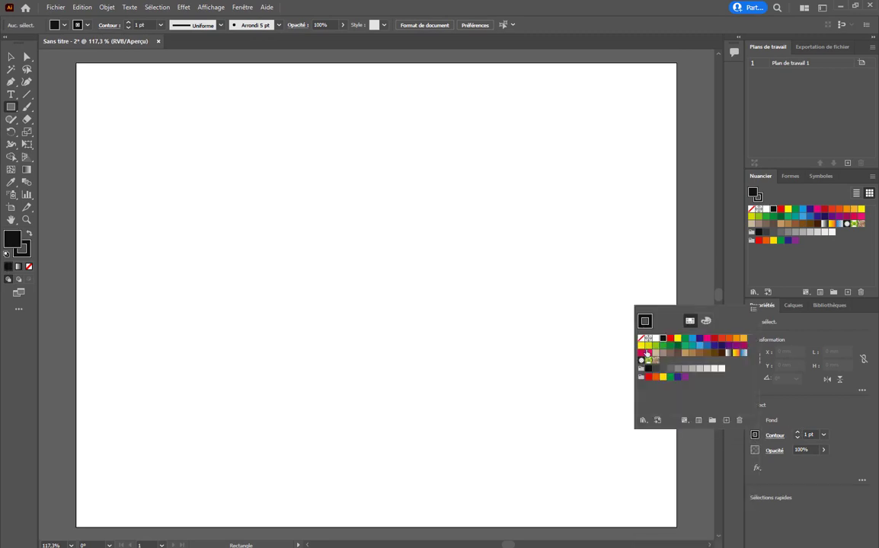
{"action": "left_click", "coordinate": [640, 337]}
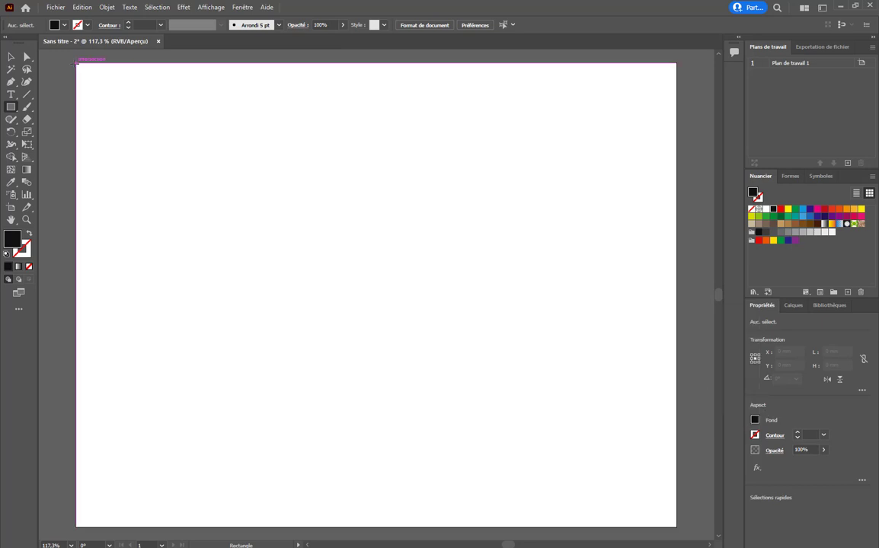
{"action": "left_click_drag", "start_coordinate": [76, 64], "coordinate": [676, 526]}
Lock the black rectangle's layer and add a new layer above it
{"action": "left_click", "coordinate": [793, 305]}
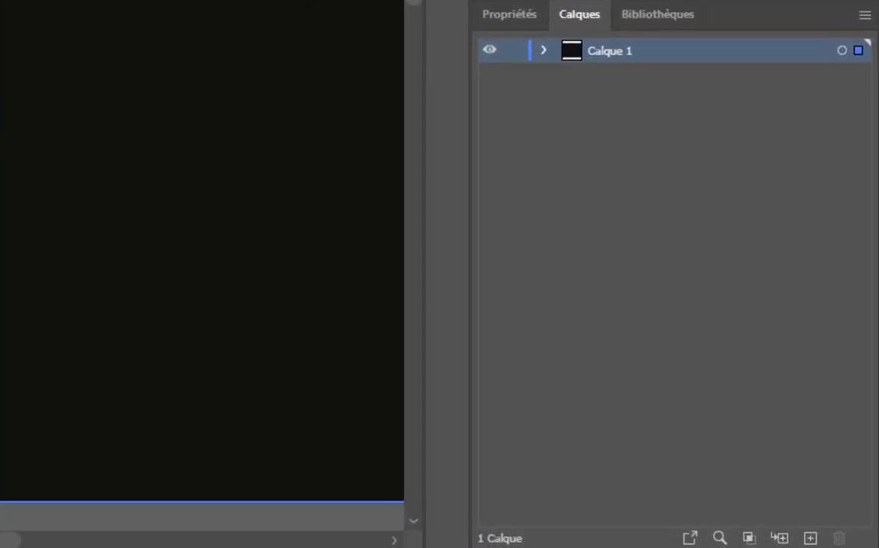
{"action": "left_click", "coordinate": [514, 52]}
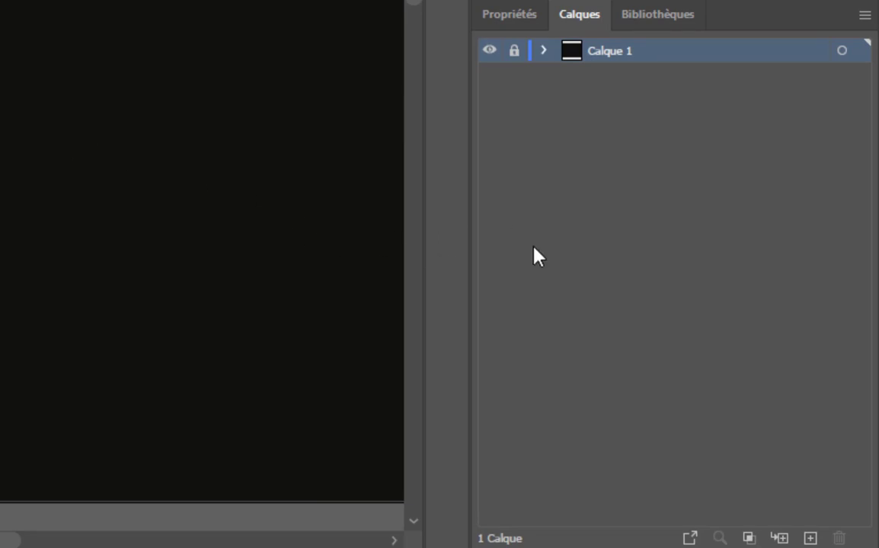
{"action": "left_click", "coordinate": [810, 538]}
Rename the locked rectangle layer as Arrière-Plan and the empty layer above it as Statue
{"action": "double_click", "coordinate": [596, 75]}
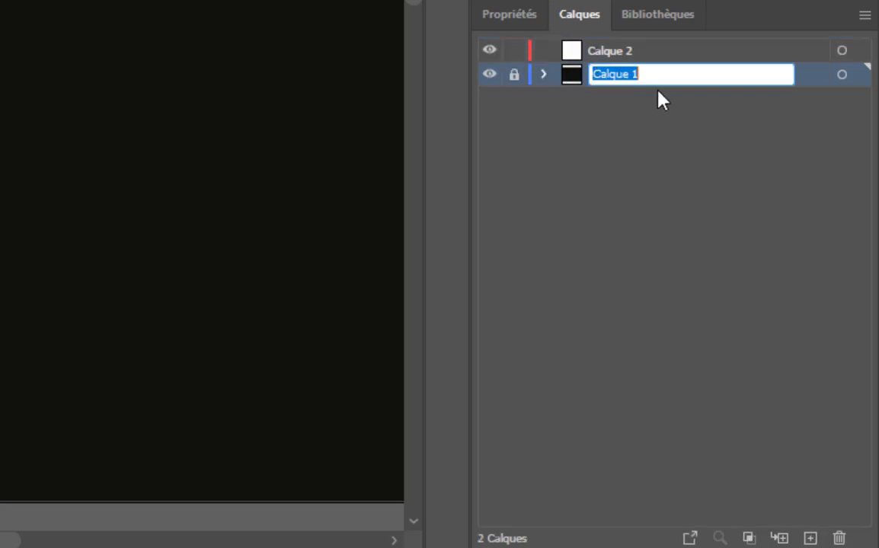
{"action": "type", "text": "Arrière-Plan"}
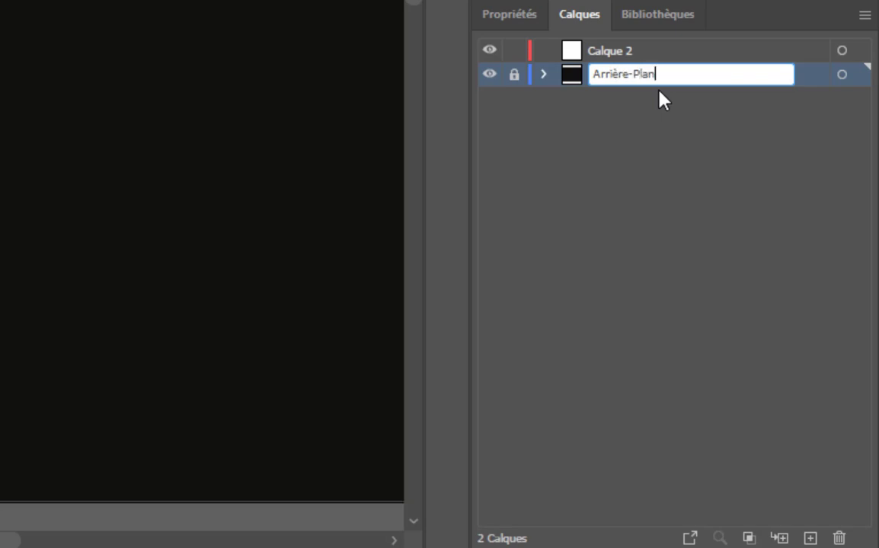
{"action": "key", "text": "Return"}
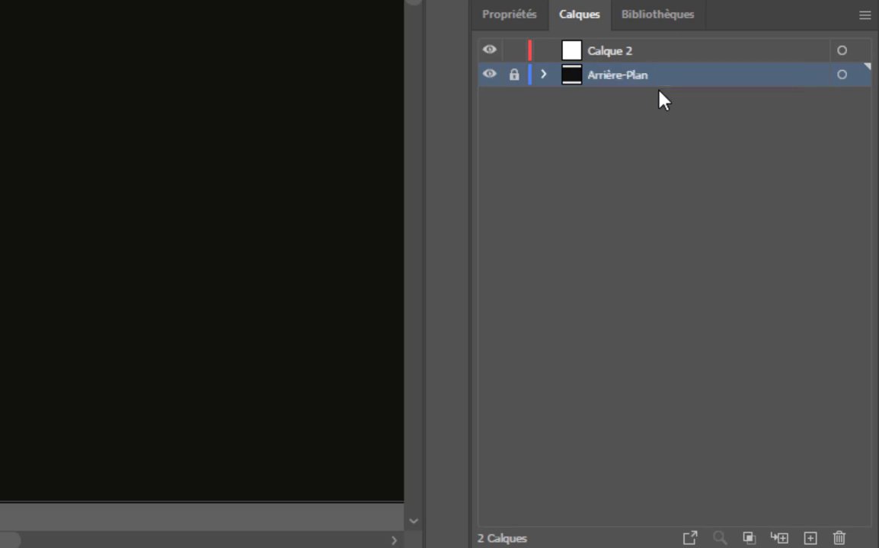
{"action": "double_click", "coordinate": [618, 52]}
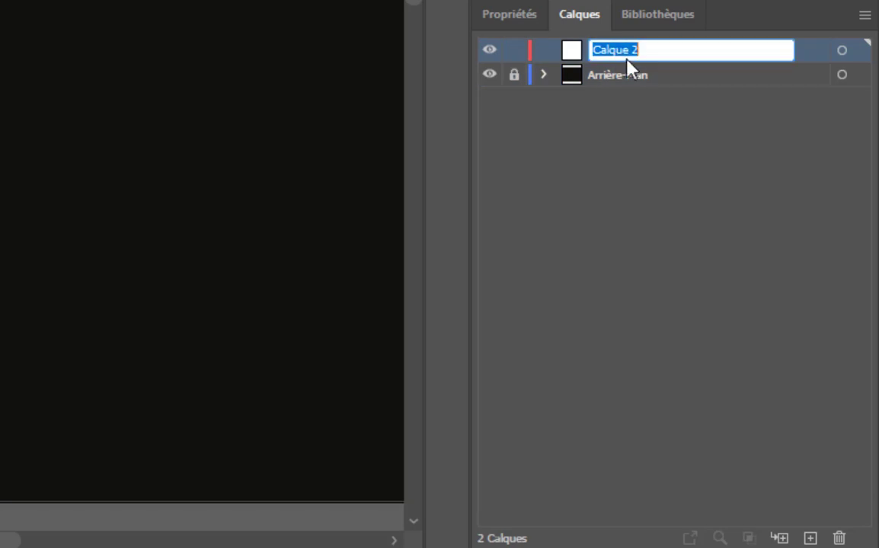
{"action": "type", "text": "Statue"}
{"action": "key", "text": "Return"}
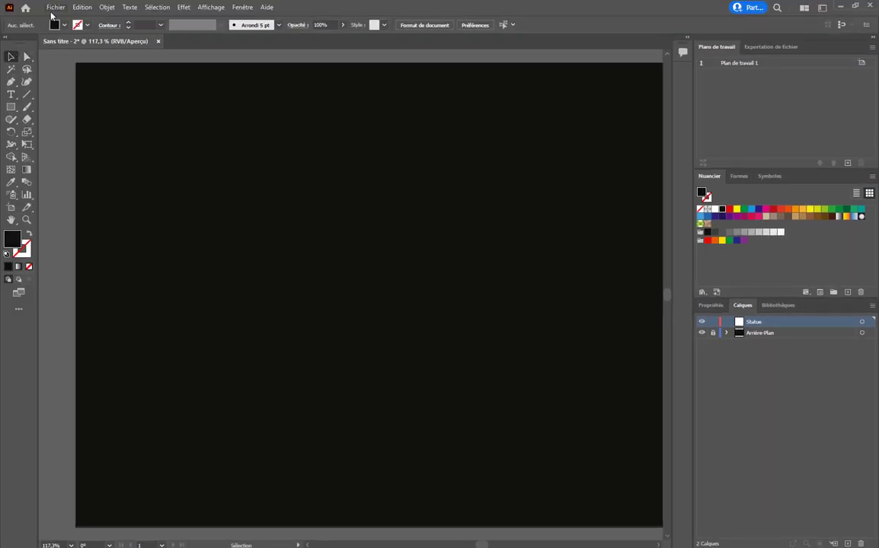
Import statue.png as a linked image from the Partie 7 folder and place it large on the left half of the artboard
{"action": "left_click", "coordinate": [53, 7]}
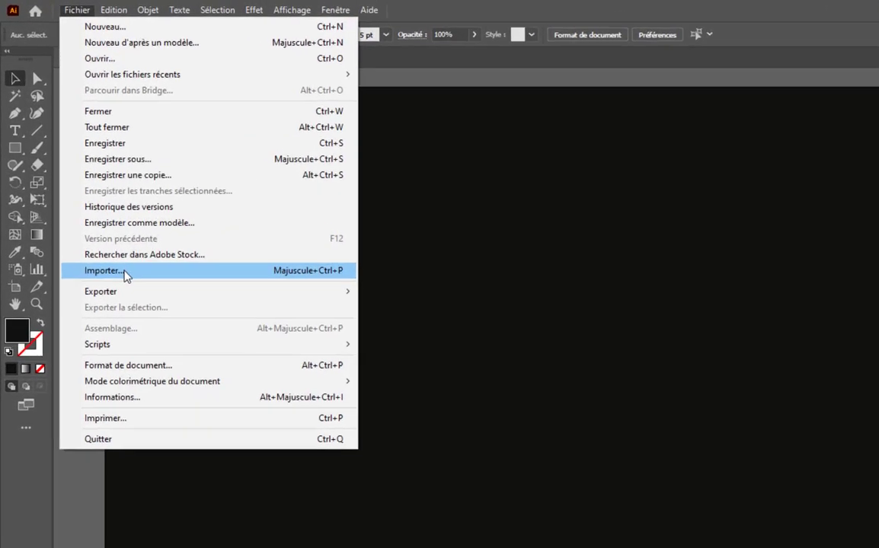
{"action": "left_click", "coordinate": [125, 276]}
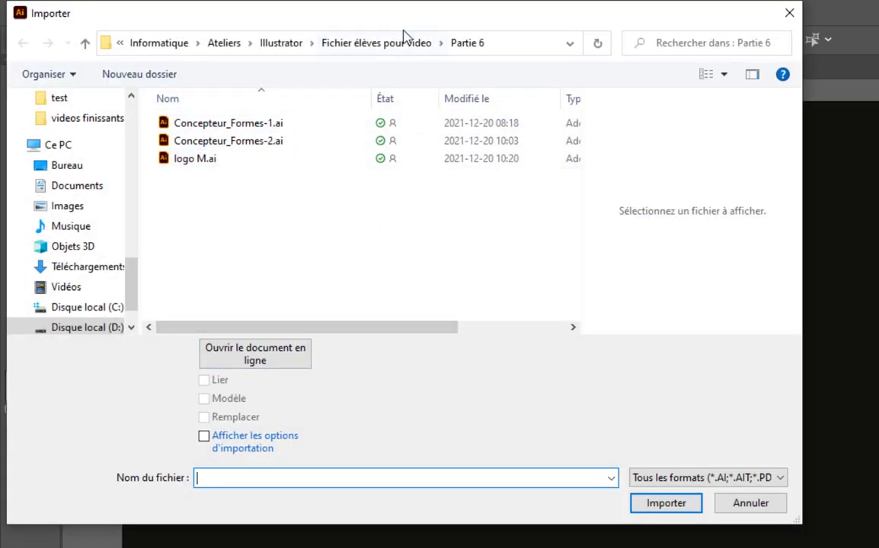
{"action": "left_click", "coordinate": [380, 43]}
{"action": "double_click", "coordinate": [222, 230]}
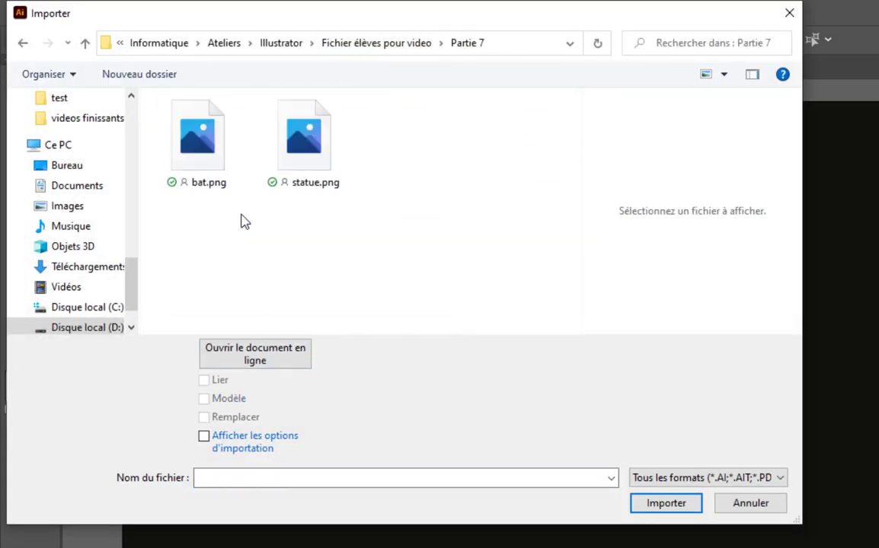
{"action": "left_click", "coordinate": [307, 157]}
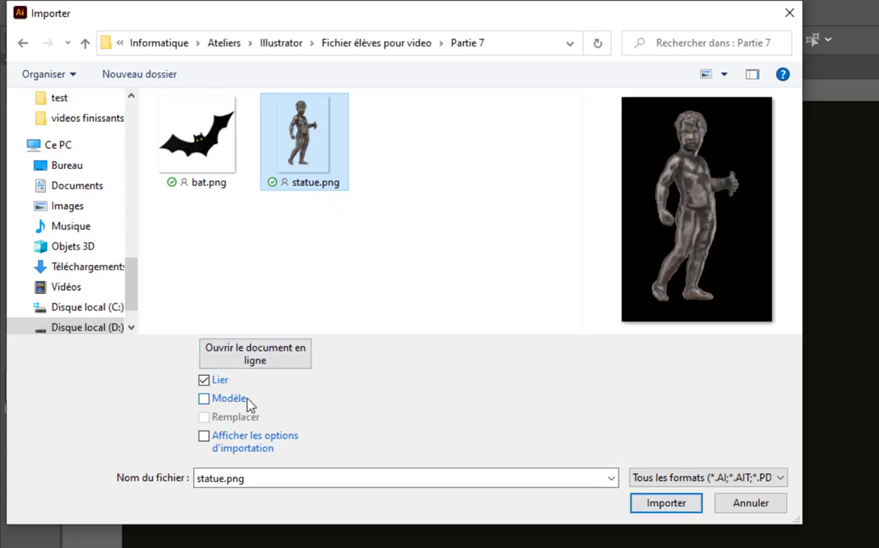
{"action": "left_click", "coordinate": [647, 504]}
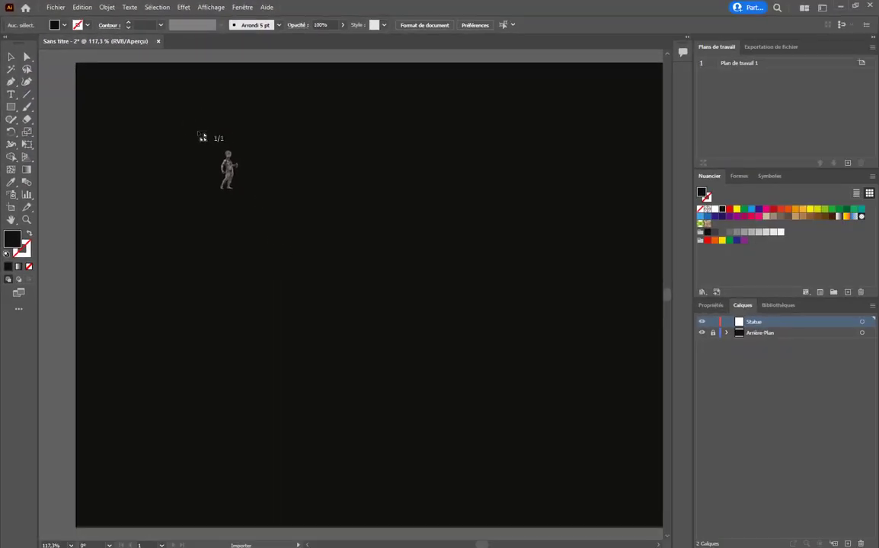
{"action": "mouse_move", "coordinate": [205, 118]}
{"action": "left_mouse_down"}
{"action": "mouse_move", "coordinate": [440, 471]}
{"action": "mouse_move", "coordinate": [483, 496]}
{"action": "left_mouse_up"}
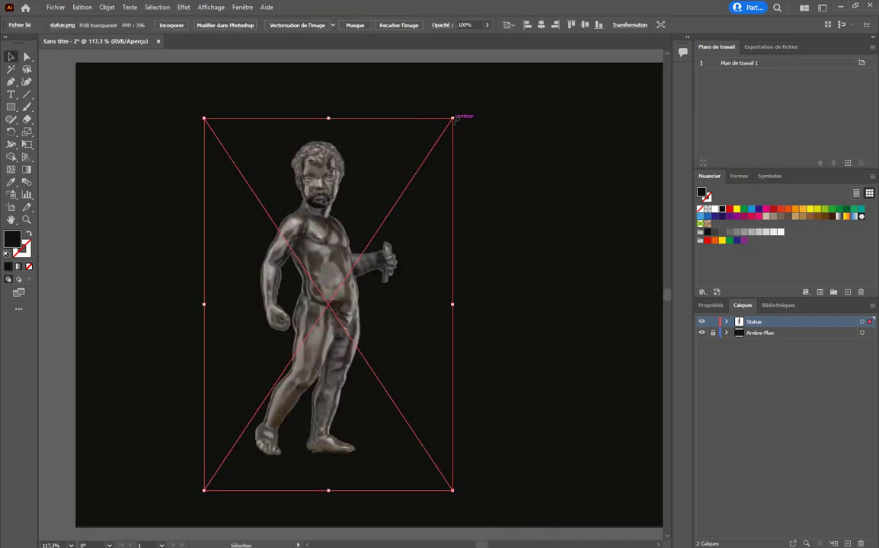
Enlarge the statue image proportionally with a slight shift to the left, and lock the Statue layer
{"action": "left_click_drag", "start_coordinate": [454, 119], "coordinate": [491, 91]}
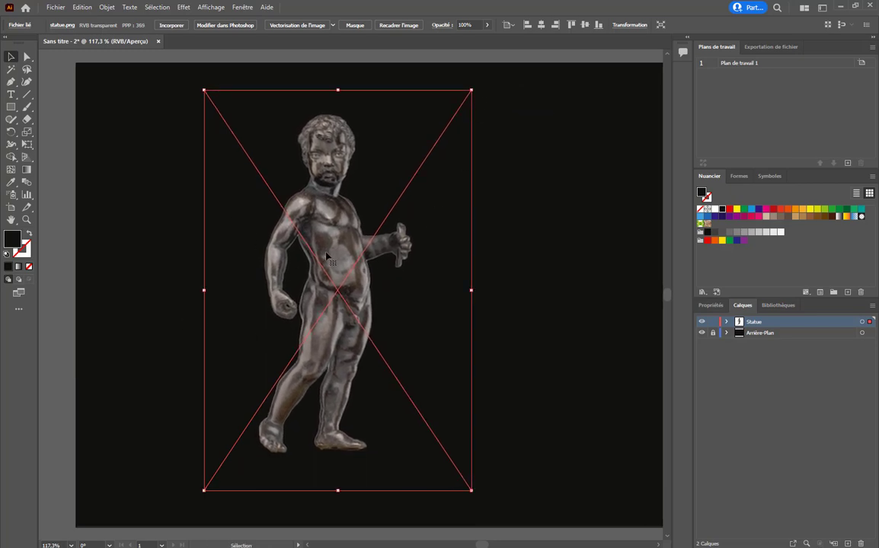
{"action": "left_click_drag", "start_coordinate": [340, 249], "coordinate": [328, 248]}
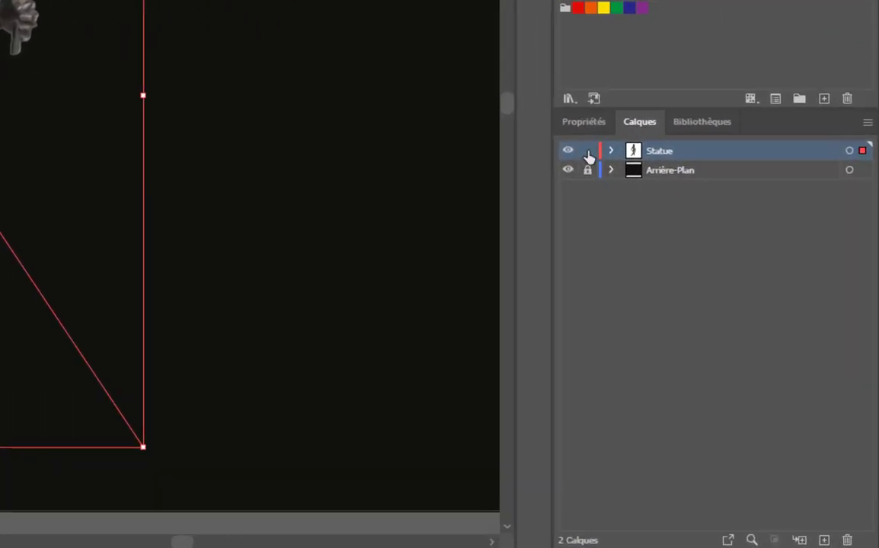
{"action": "left_click", "coordinate": [577, 137]}
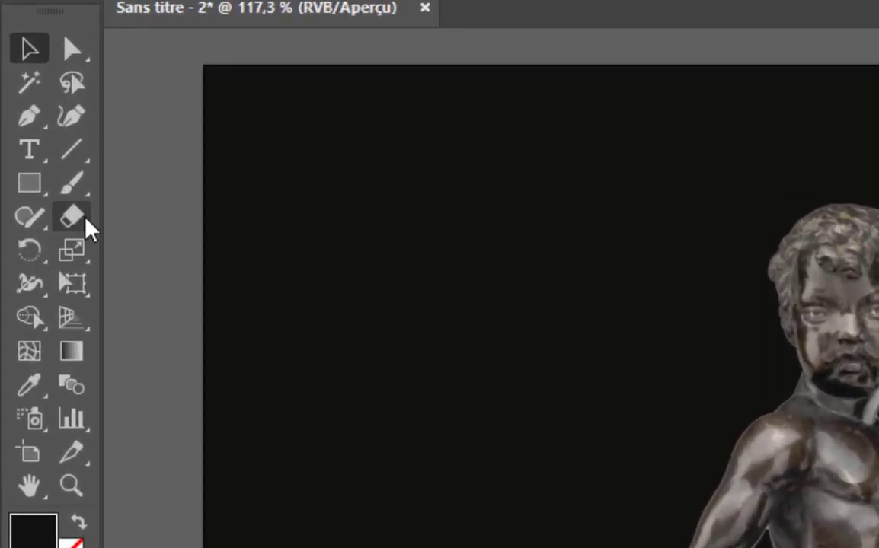
Activate the Pencil tool and set its fidelity to the most precise level in the tool options
{"action": "left_click", "coordinate": [33, 222]}
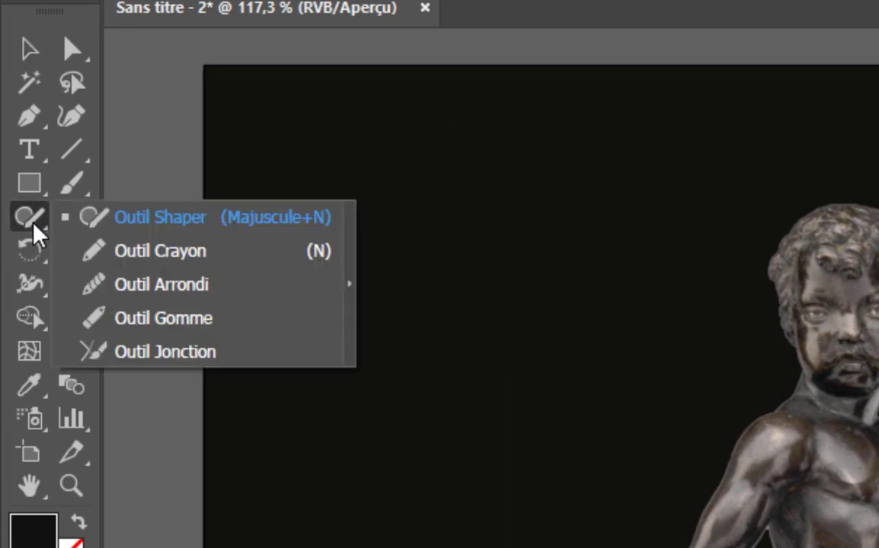
{"action": "left_click", "coordinate": [150, 257]}
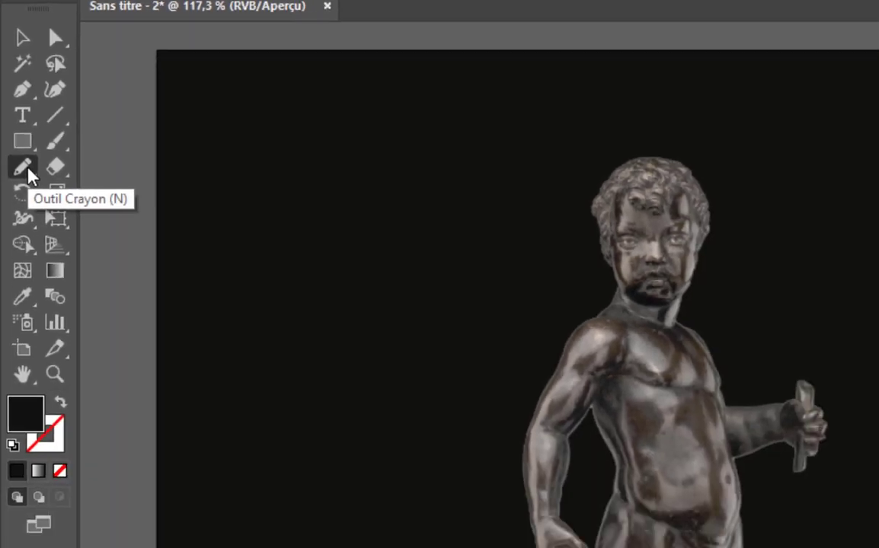
{"action": "double_click", "coordinate": [31, 219]}
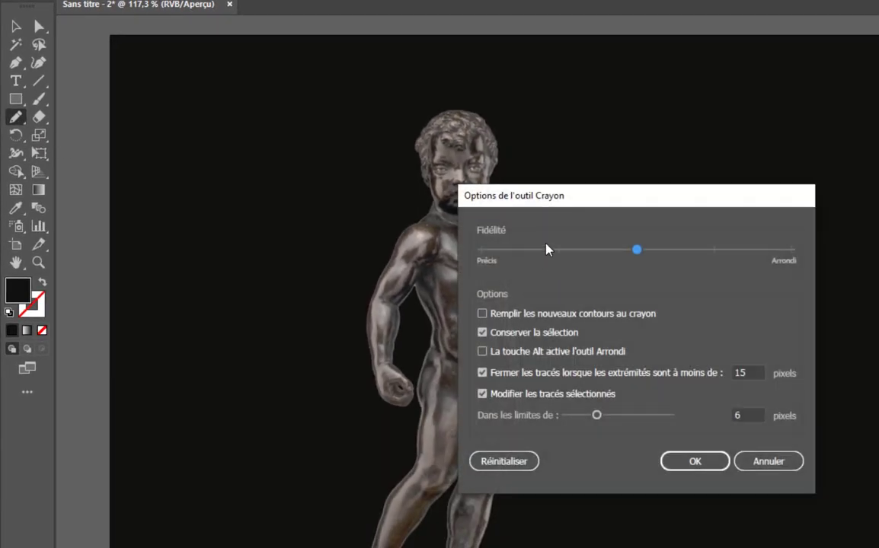
{"action": "left_click_drag", "start_coordinate": [565, 199], "coordinate": [501, 181]}
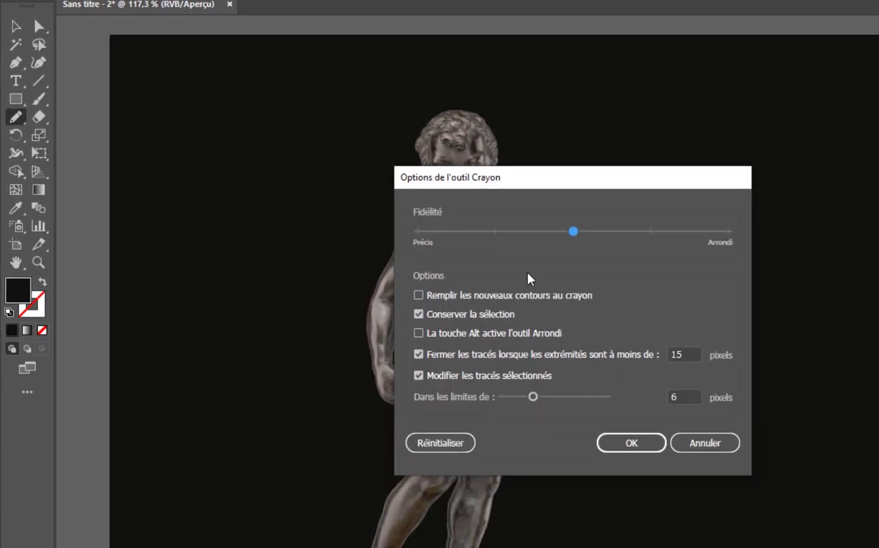
{"action": "left_click_drag", "start_coordinate": [575, 236], "coordinate": [504, 239]}
{"action": "left_click_drag", "start_coordinate": [495, 237], "coordinate": [412, 240]}
{"action": "left_click_drag", "start_coordinate": [419, 232], "coordinate": [746, 249]}
{"action": "left_click_drag", "start_coordinate": [708, 242], "coordinate": [453, 244]}
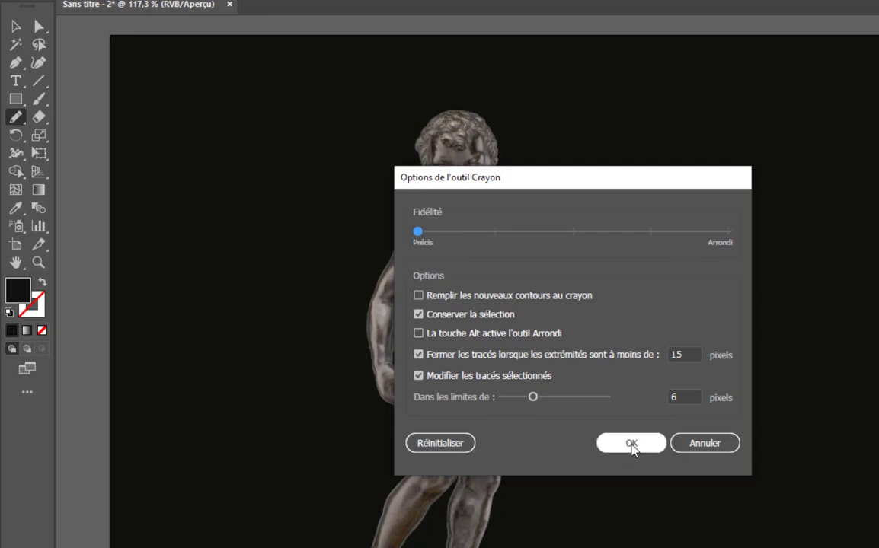
{"action": "left_click", "coordinate": [631, 444]}
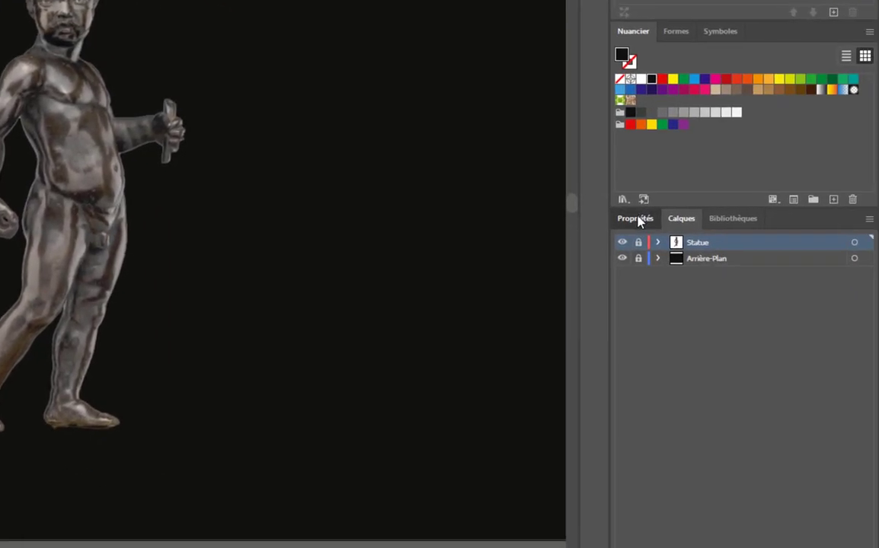
Set the drawing appearance to no fill and a white 1 pt stroke
{"action": "left_click", "coordinate": [638, 220]}
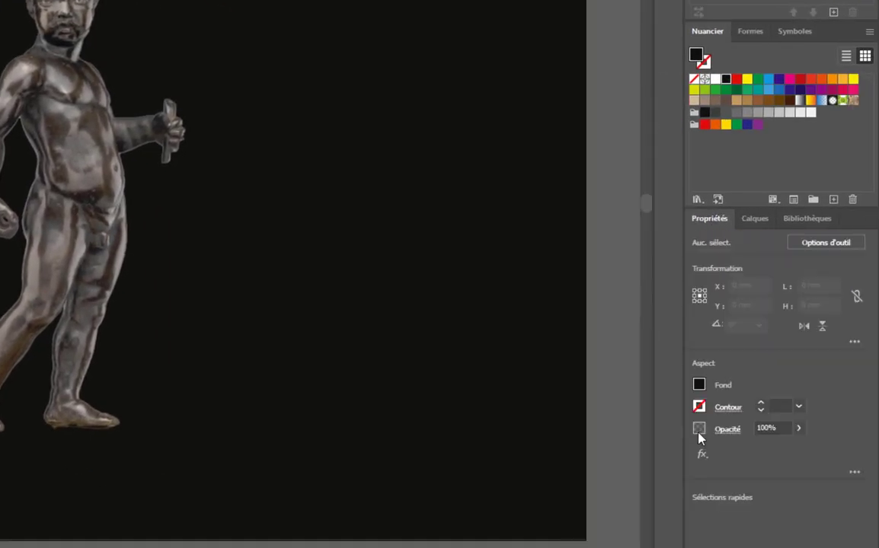
{"action": "left_click", "coordinate": [700, 385]}
{"action": "left_click", "coordinate": [535, 440]}
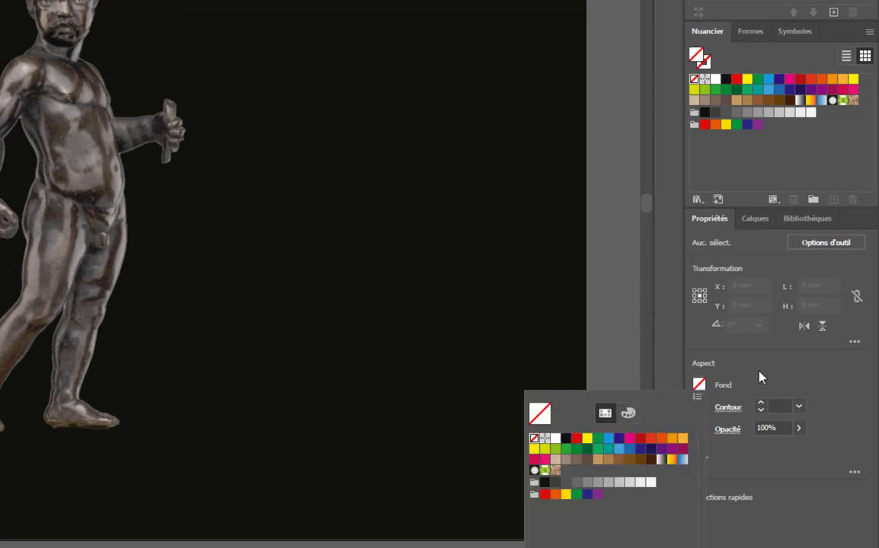
{"action": "left_click", "coordinate": [699, 407]}
{"action": "left_click", "coordinate": [555, 266]}
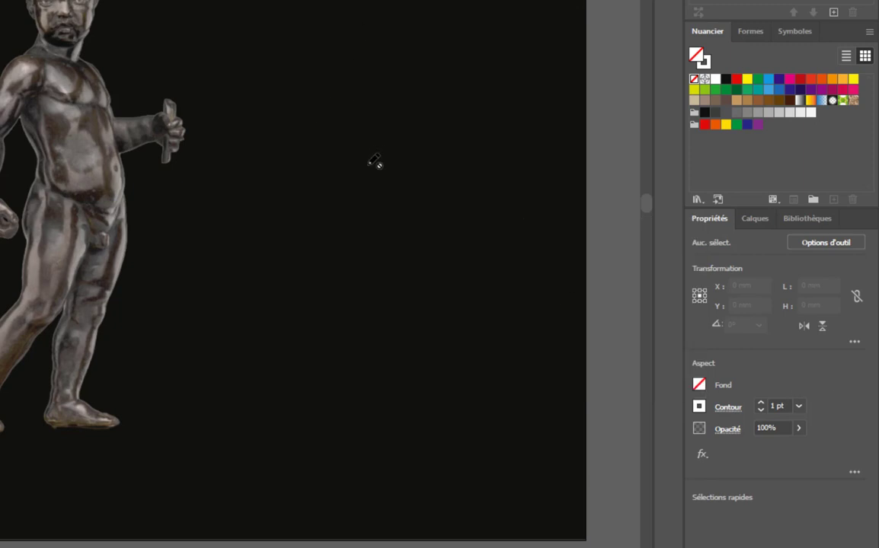
Add a new empty layer above the locked Statue layer
{"action": "left_click", "coordinate": [755, 219]}
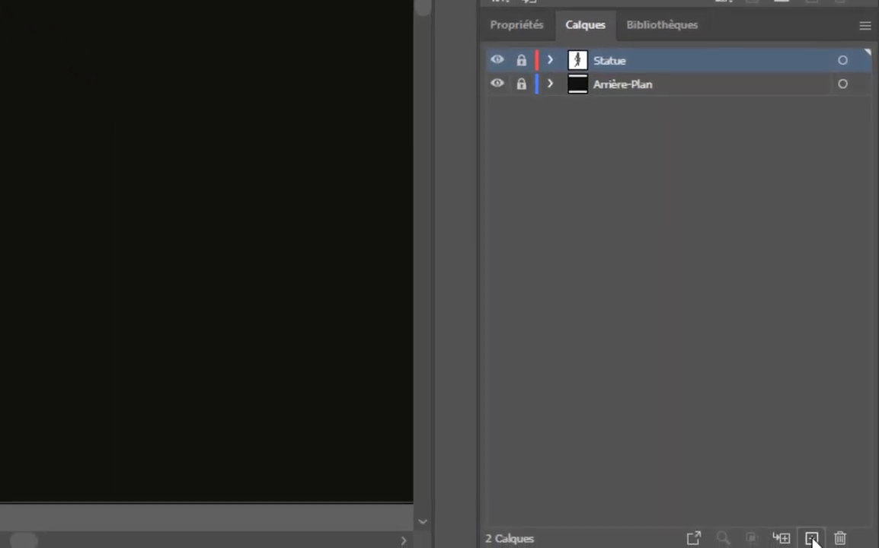
{"action": "left_click", "coordinate": [811, 538]}
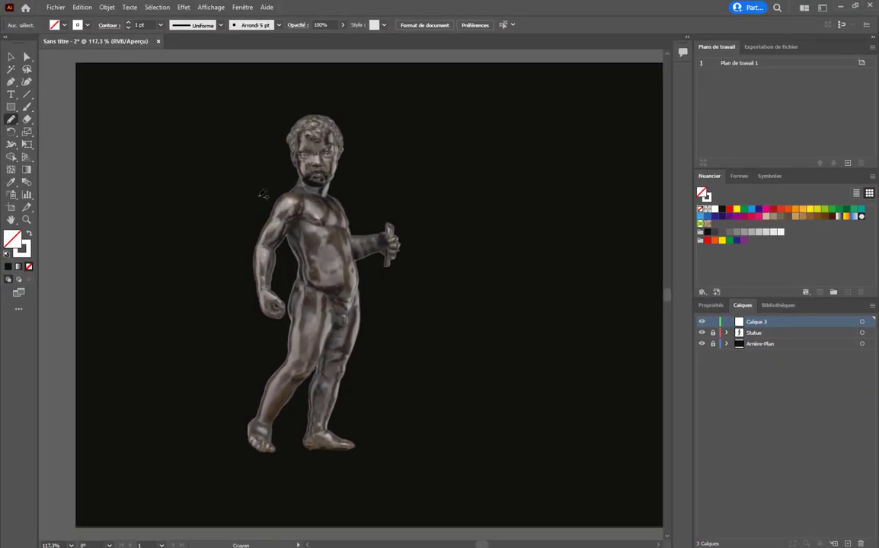
Try a freehand wing outline about 65 mm wide and 129 mm high behind the statue's back using the precise Pencil, and undo it
{"action": "mouse_move", "coordinate": [262, 195]}
{"action": "left_mouse_down"}
{"action": "mouse_move", "coordinate": [150, 127]}
{"action": "mouse_move", "coordinate": [202, 267]}
{"action": "mouse_move", "coordinate": [143, 295]}
{"action": "mouse_move", "coordinate": [206, 375]}
{"action": "mouse_move", "coordinate": [230, 329]}
{"action": "left_mouse_up"}
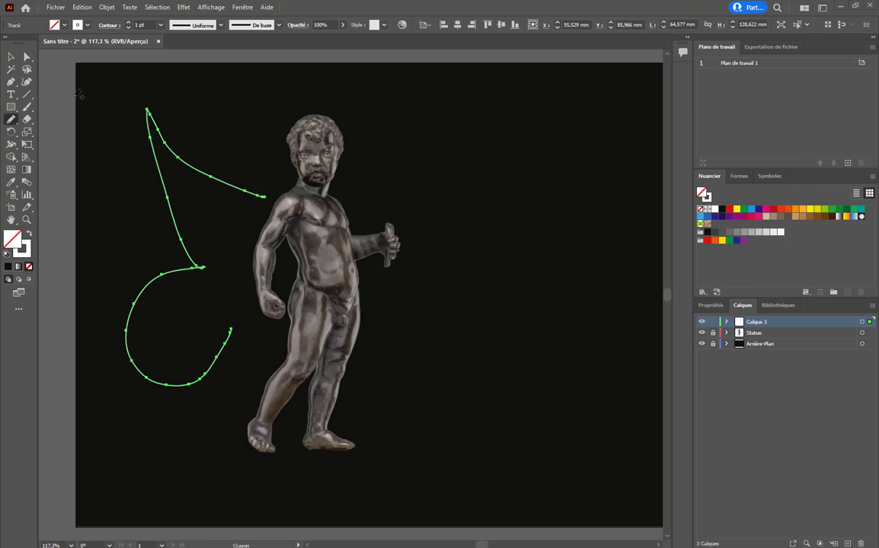
{"action": "left_click", "coordinate": [11, 57]}
{"action": "left_click", "coordinate": [449, 155]}
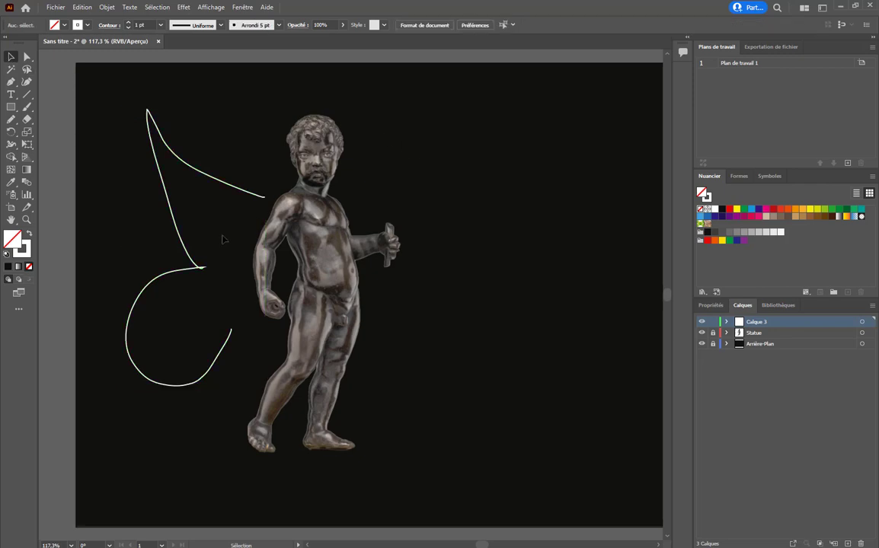
{"action": "scroll", "coordinate": [234, 269], "scroll_direction": "up", "scroll_amount": 2}
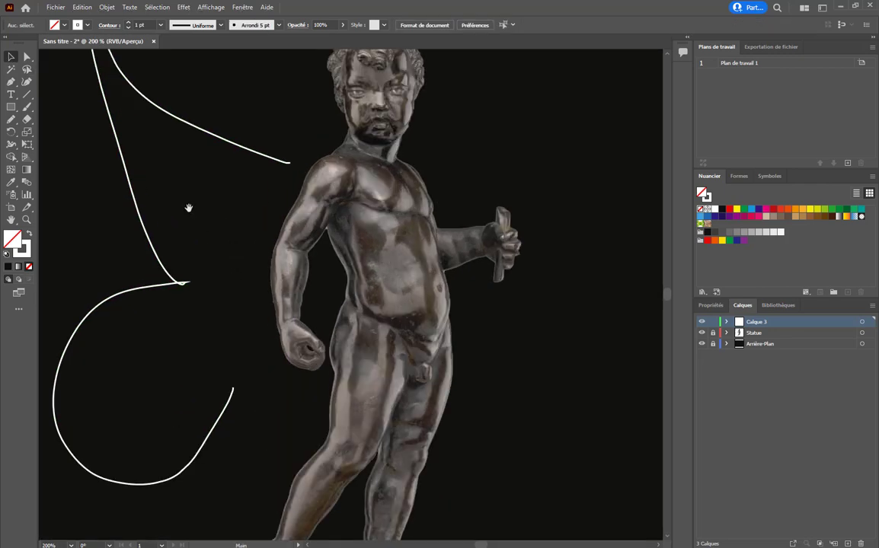
{"action": "left_click_drag", "start_coordinate": [188, 204], "coordinate": [250, 286]}
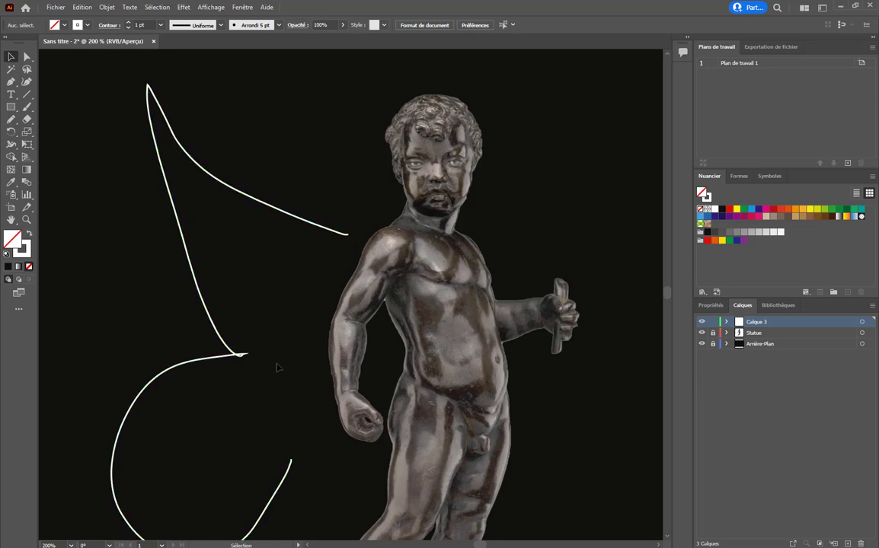
{"action": "scroll", "coordinate": [259, 303], "scroll_direction": "down", "scroll_amount": 1}
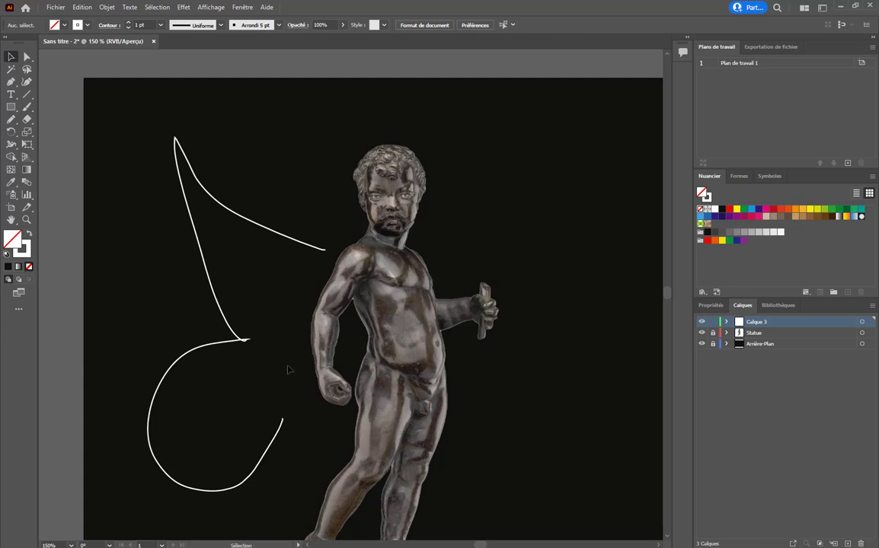
{"action": "scroll", "coordinate": [281, 352], "scroll_direction": "down", "scroll_amount": 1}
{"action": "left_click_drag", "start_coordinate": [279, 347], "coordinate": [237, 276]}
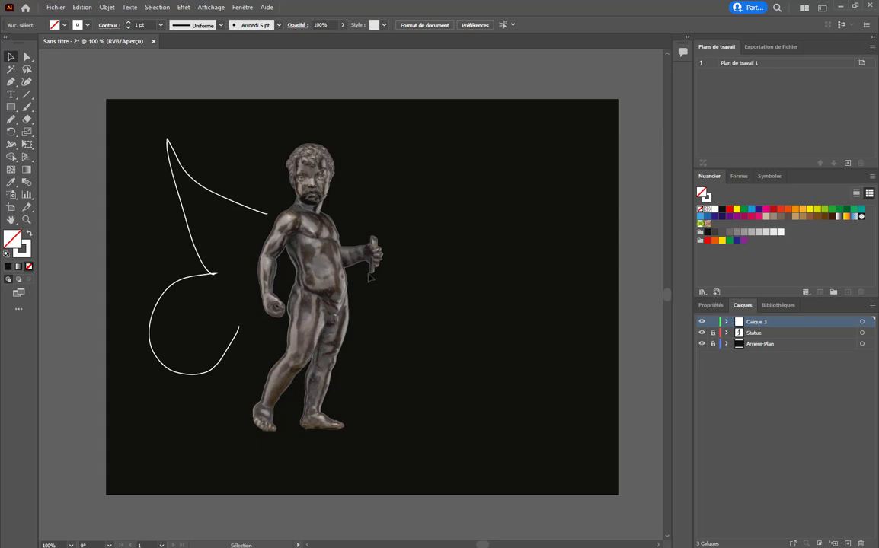
{"action": "key", "text": "ctrl+z"}
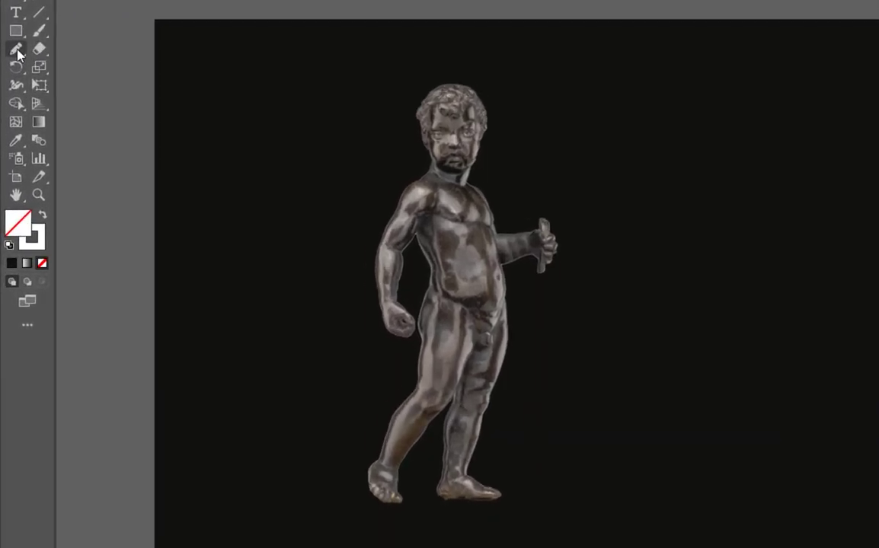
Set the Pencil fidelity to the middle level and draw an open two-lobed wing outline behind the statue, pointed above and rounded below
{"action": "double_click", "coordinate": [17, 50]}
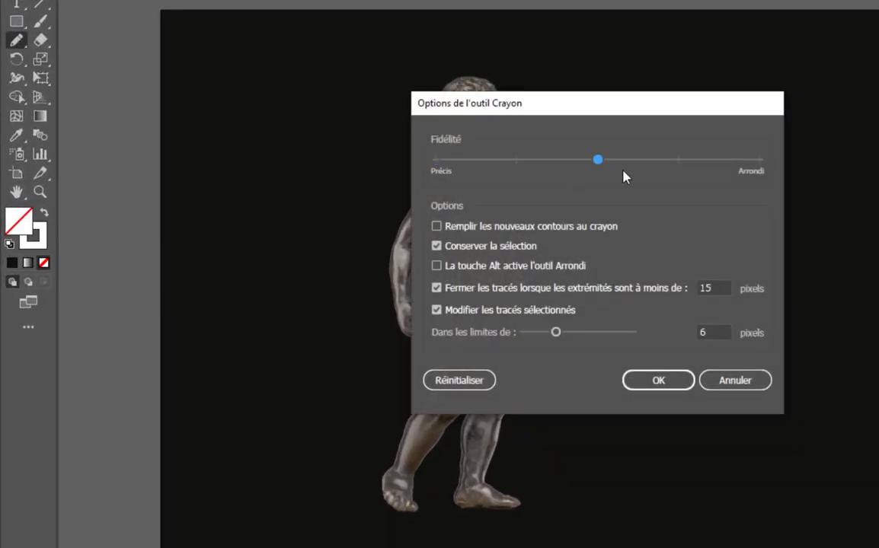
{"action": "left_click", "coordinate": [670, 382]}
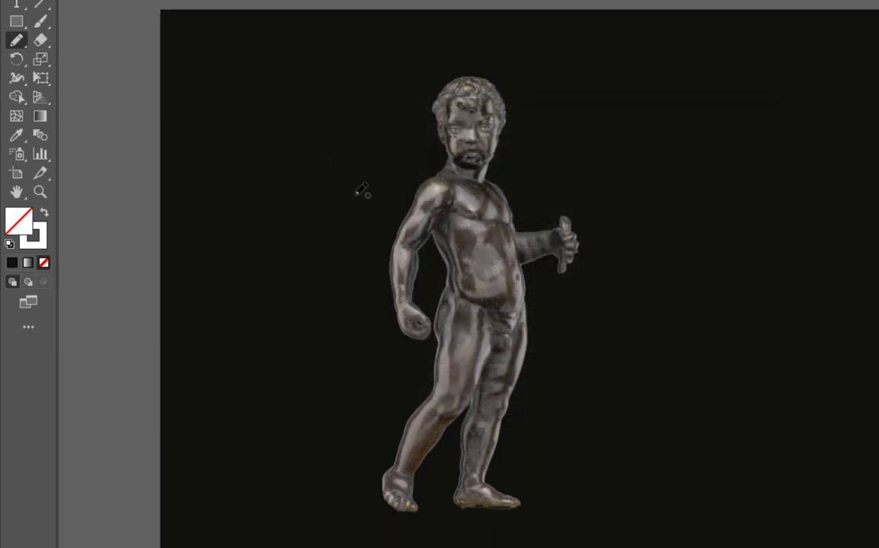
{"action": "mouse_move", "coordinate": [407, 177]}
{"action": "left_mouse_down"}
{"action": "mouse_move", "coordinate": [272, 50]}
{"action": "mouse_move", "coordinate": [360, 214]}
{"action": "mouse_move", "coordinate": [276, 200]}
{"action": "mouse_move", "coordinate": [356, 418]}
{"action": "mouse_move", "coordinate": [391, 358]}
{"action": "left_mouse_up"}
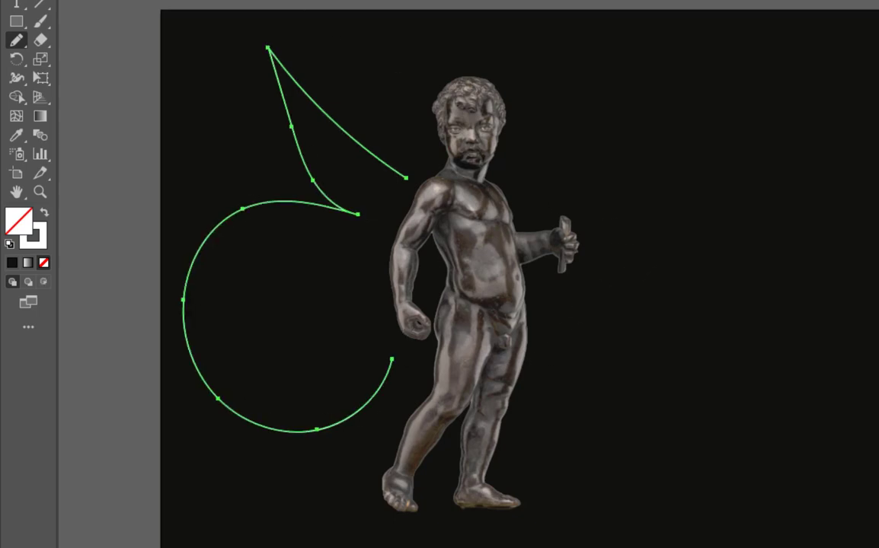
{"action": "key", "text": "v"}
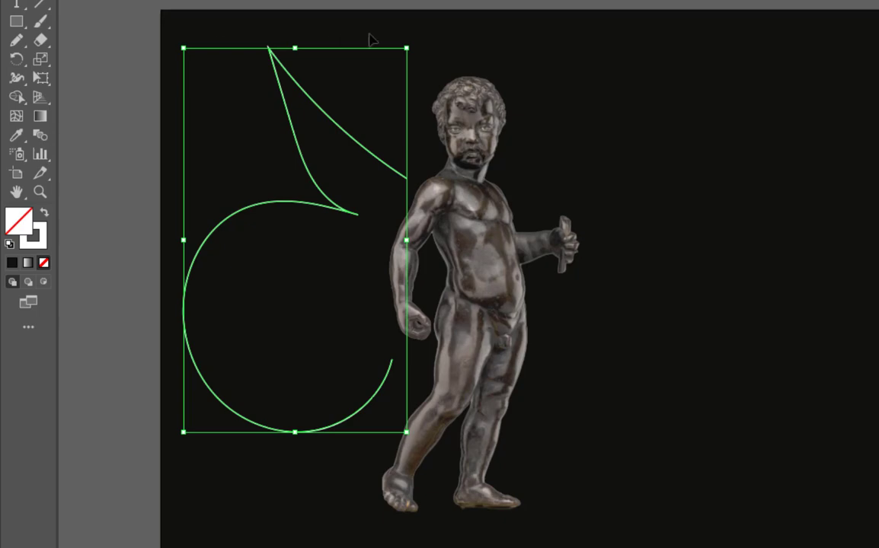
{"action": "left_click", "coordinate": [399, 47]}
{"action": "scroll", "coordinate": [356, 196], "scroll_direction": "up", "scroll_amount": 2}
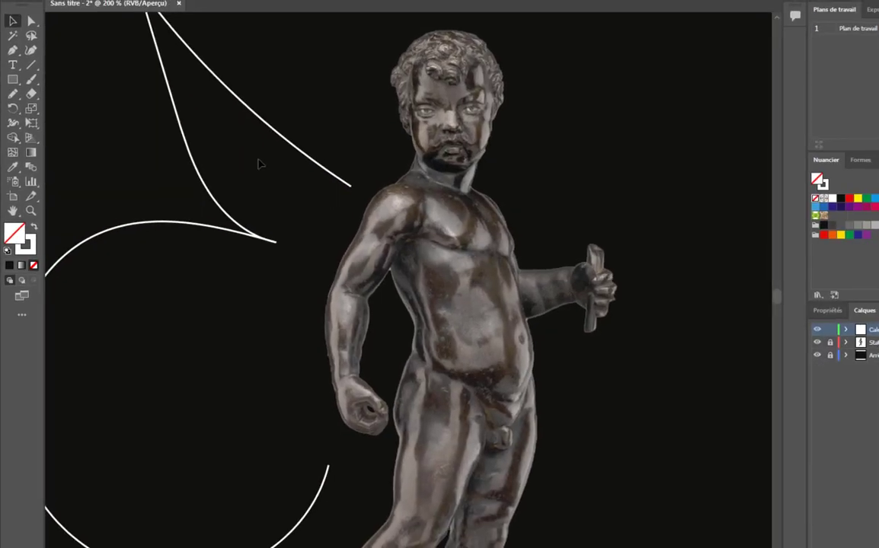
{"action": "left_click_drag", "start_coordinate": [339, 137], "coordinate": [399, 235]}
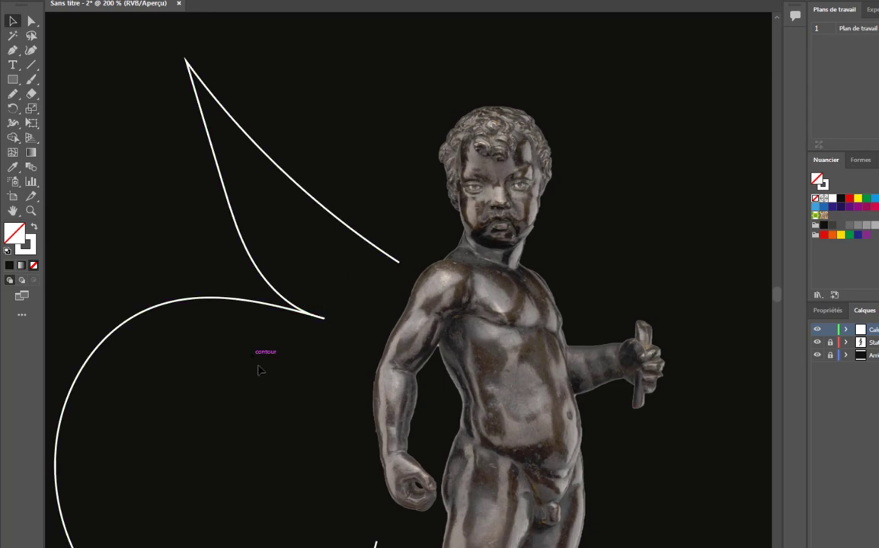
{"action": "left_click_drag", "start_coordinate": [224, 417], "coordinate": [305, 302]}
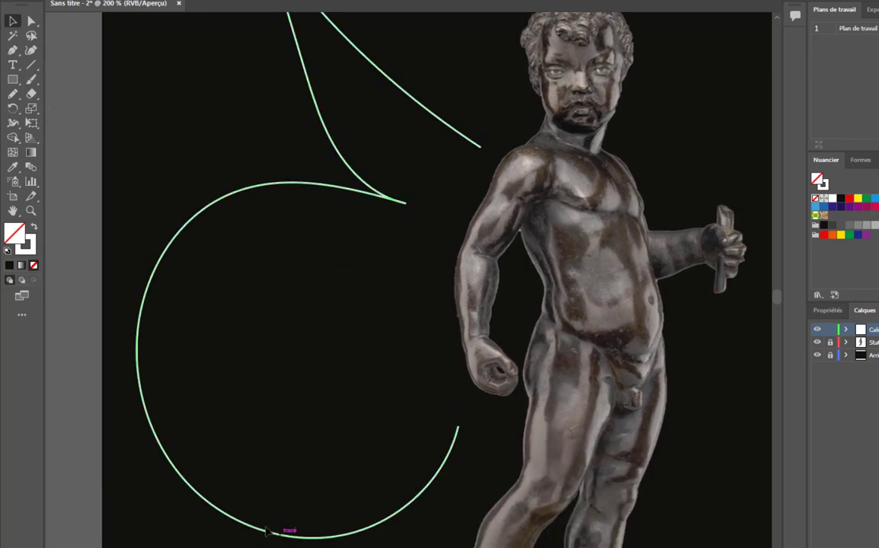
{"action": "scroll", "coordinate": [310, 274], "scroll_direction": "down", "scroll_amount": 2}
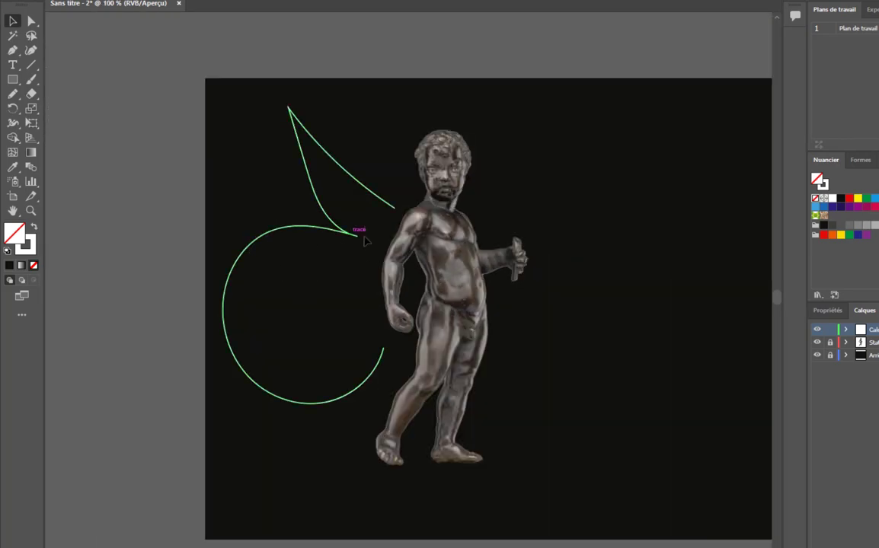
{"action": "left_click_drag", "start_coordinate": [514, 223], "coordinate": [403, 220]}
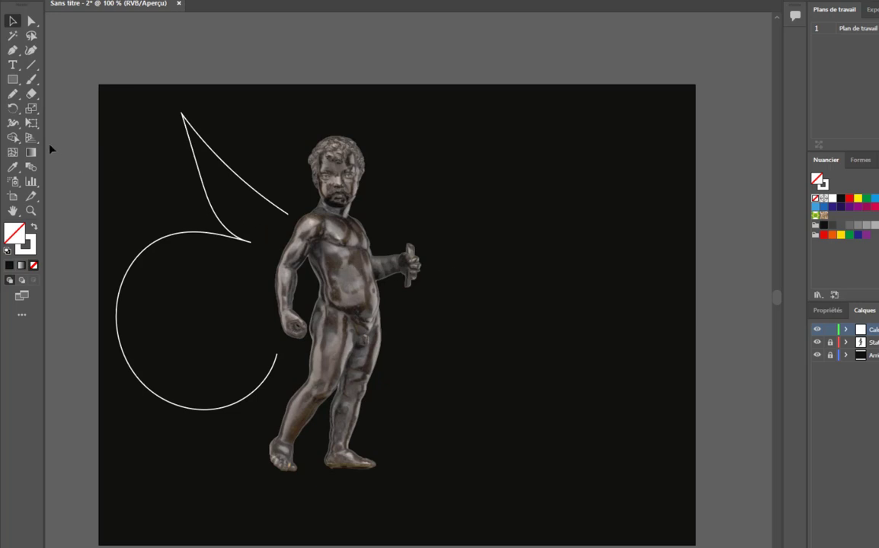
Draw four short decorative Pencil curves, two along the upper wing lobe and two inside the rounded lower lobe
{"action": "left_click", "coordinate": [12, 94]}
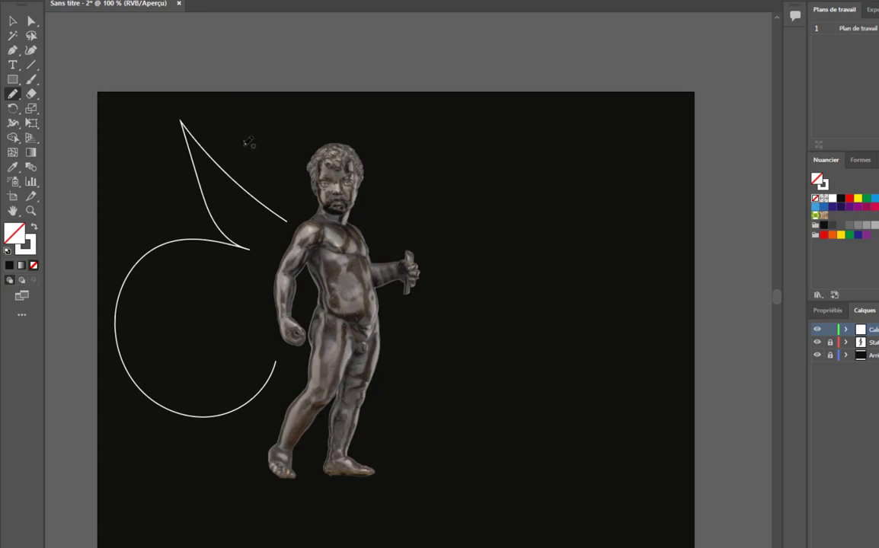
{"action": "left_click_drag", "start_coordinate": [243, 140], "coordinate": [292, 213]}
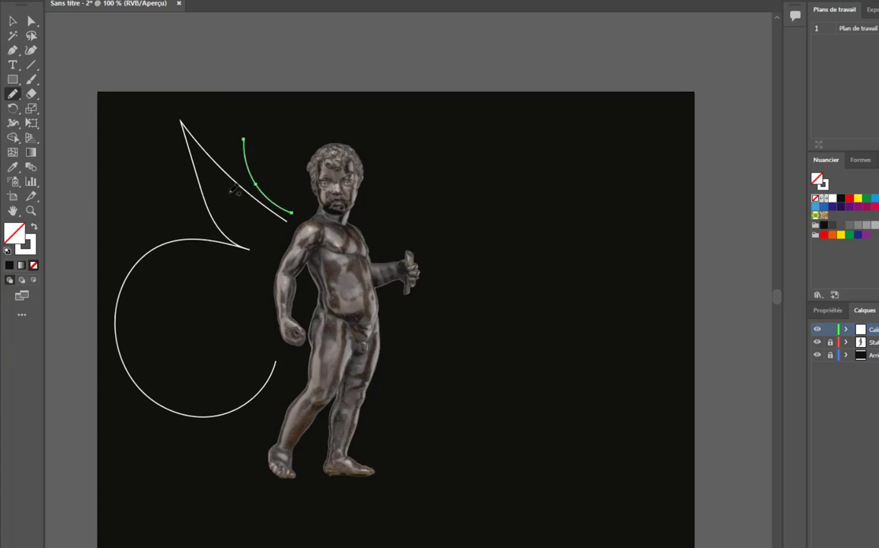
{"action": "left_click_drag", "start_coordinate": [228, 192], "coordinate": [266, 236]}
{"action": "left_click_drag", "start_coordinate": [203, 266], "coordinate": [161, 332]}
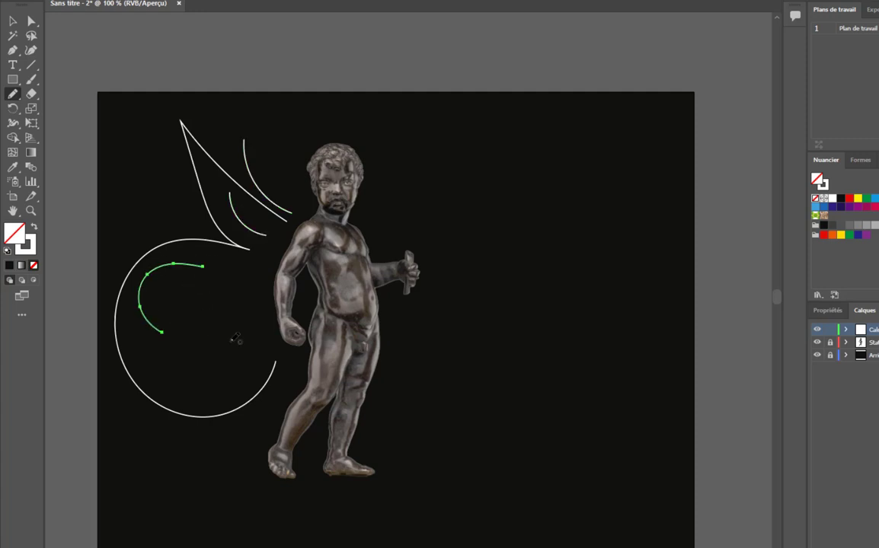
{"action": "mouse_move", "coordinate": [225, 307]}
{"action": "left_mouse_down"}
{"action": "mouse_move", "coordinate": [198, 338]}
{"action": "mouse_move", "coordinate": [221, 375]}
{"action": "left_mouse_up"}
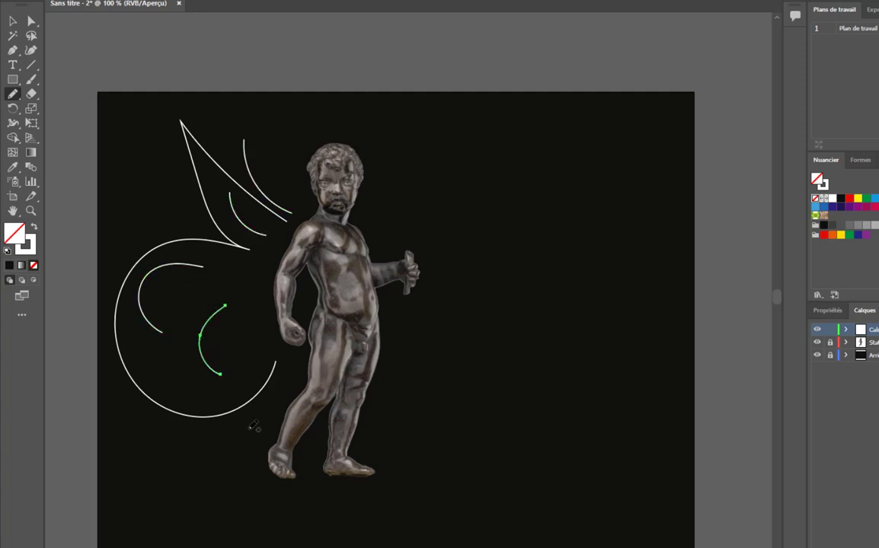
Draw a shallow Pencil curve beneath the lower wing lobe, undoing unsatisfactory strokes, and deselect it
{"action": "mouse_move", "coordinate": [125, 434]}
{"action": "left_mouse_down"}
{"action": "mouse_move", "coordinate": [255, 443]}
{"action": "mouse_move", "coordinate": [264, 431]}
{"action": "left_mouse_up"}
{"action": "key", "text": "ctrl"}
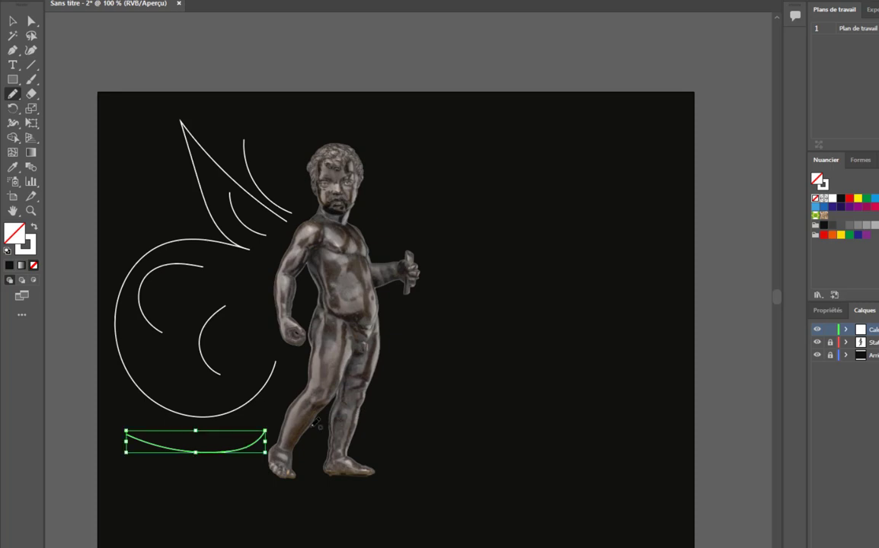
{"action": "key", "text": "ctrl+z"}
{"action": "mouse_move", "coordinate": [182, 439]}
{"action": "left_mouse_down"}
{"action": "mouse_move", "coordinate": [284, 408]}
{"action": "mouse_move", "coordinate": [220, 445]}
{"action": "mouse_move", "coordinate": [166, 434]}
{"action": "left_mouse_up"}
{"action": "key", "text": "ctrl+z"}
{"action": "left_click", "coordinate": [14, 24]}
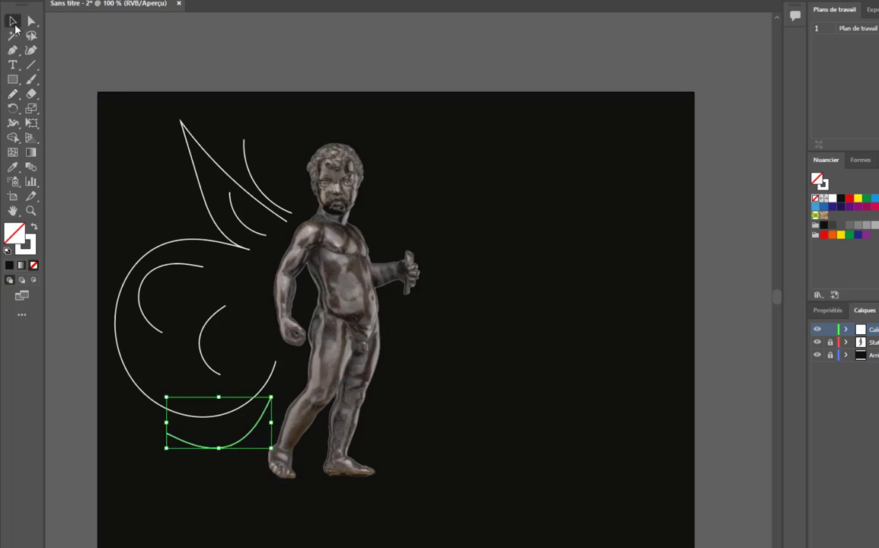
{"action": "left_click", "coordinate": [466, 69]}
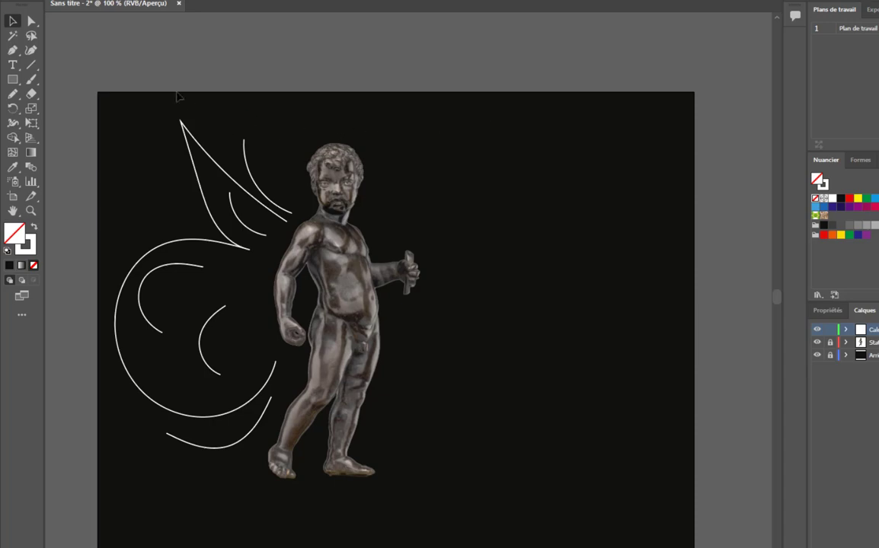
Save the document on the computer in the Partie 7 folder as an Adobe Illustrator file named Cupidon
{"action": "left_click", "coordinate": [55, 7]}
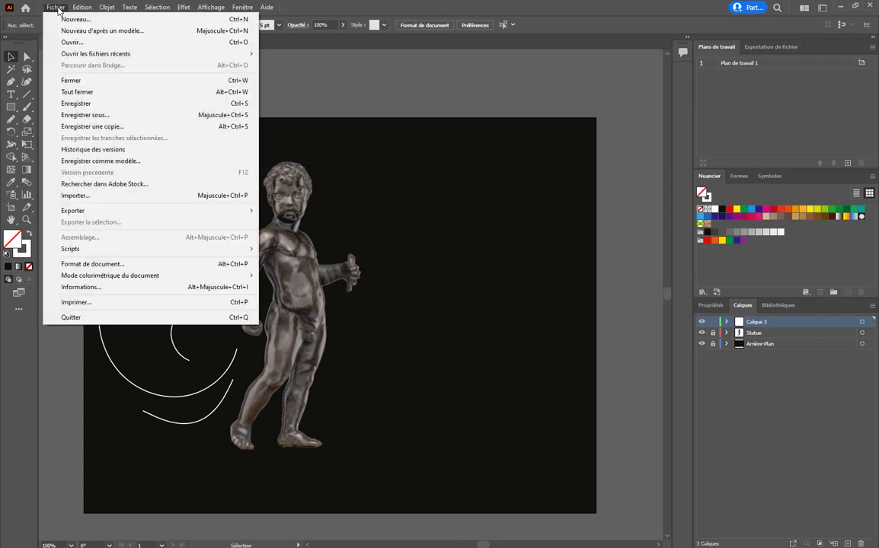
{"action": "left_click", "coordinate": [73, 103]}
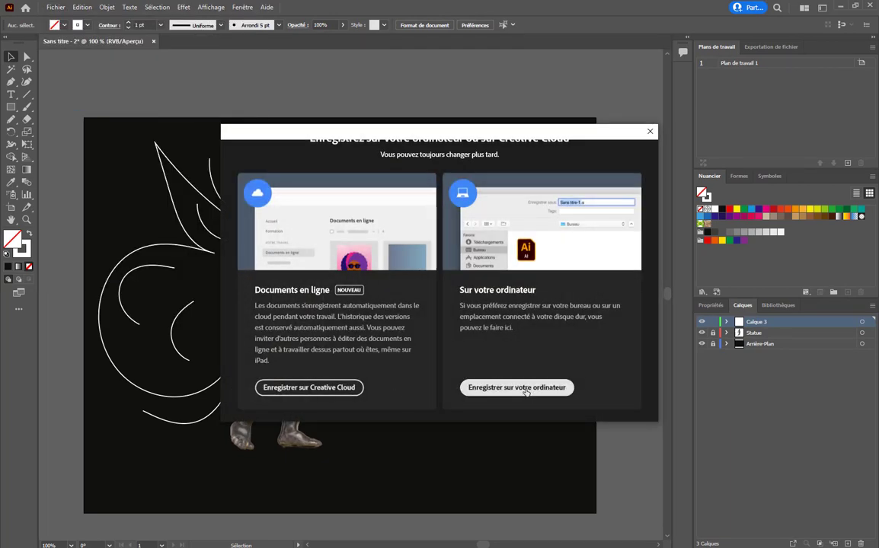
{"action": "left_click", "coordinate": [524, 390]}
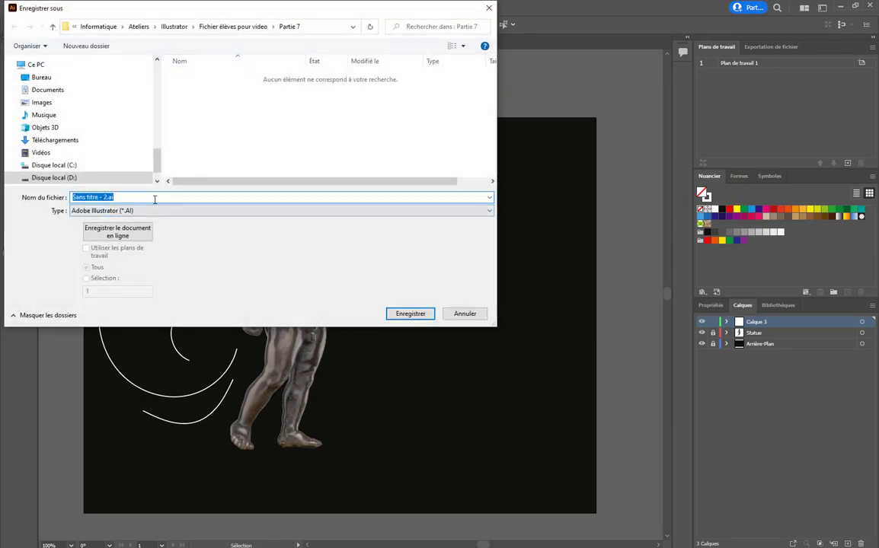
{"action": "type", "text": "Cupi"}
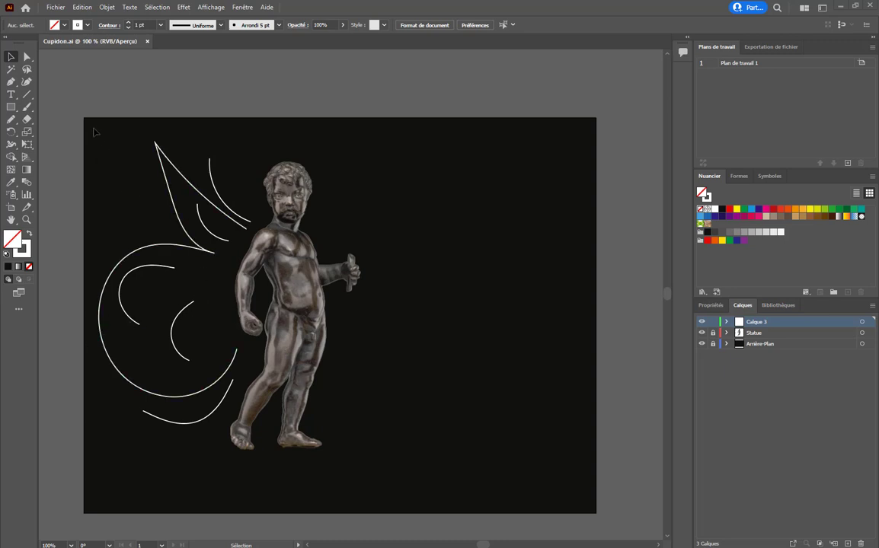
Select all the wing curves and set their stroke weight to 6 pt
{"action": "left_click_drag", "start_coordinate": [93, 133], "coordinate": [251, 438]}
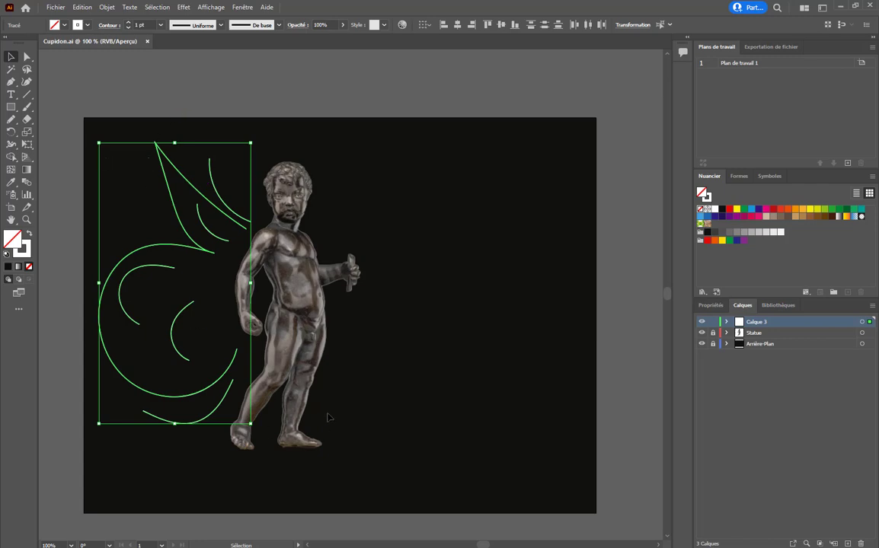
{"action": "left_click", "coordinate": [710, 306]}
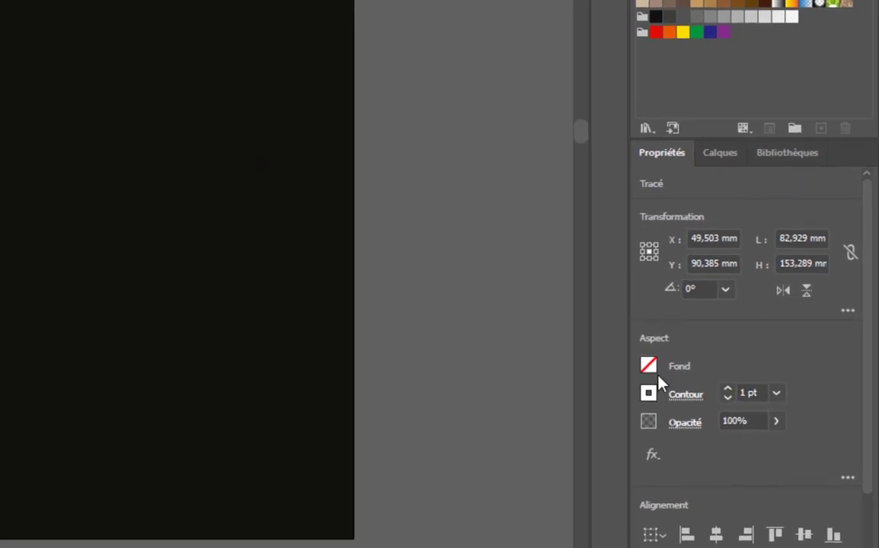
{"action": "left_click", "coordinate": [729, 389]}
{"action": "left_click", "coordinate": [729, 389]}
{"action": "left_click", "coordinate": [728, 389]}
{"action": "left_click", "coordinate": [728, 389]}
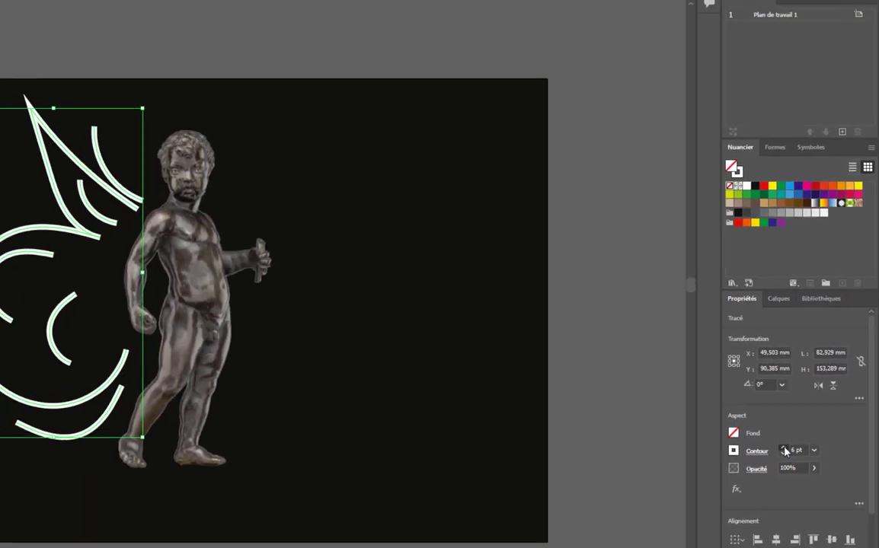
Set the wing curves' stroke weight to 8 pt and give them round caps after trying projecting caps
{"action": "left_click", "coordinate": [729, 389]}
{"action": "left_click", "coordinate": [728, 389]}
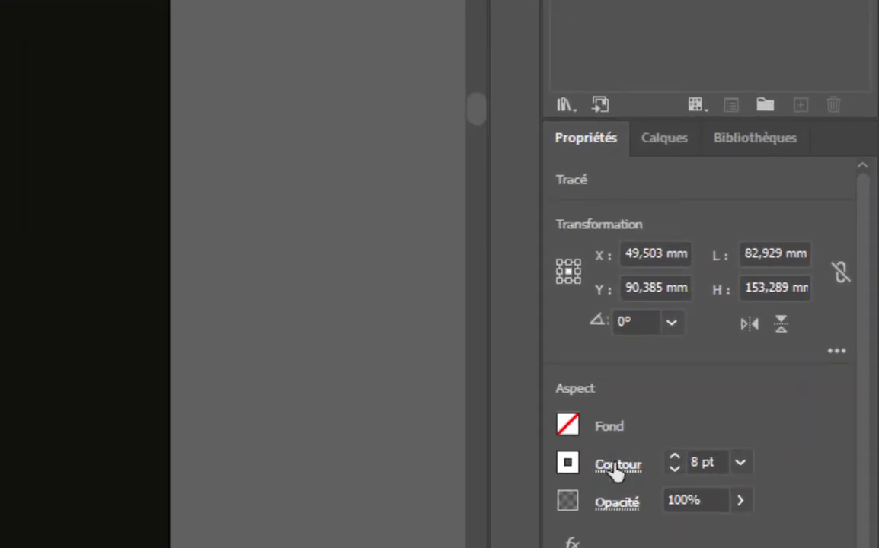
{"action": "left_click", "coordinate": [617, 466]}
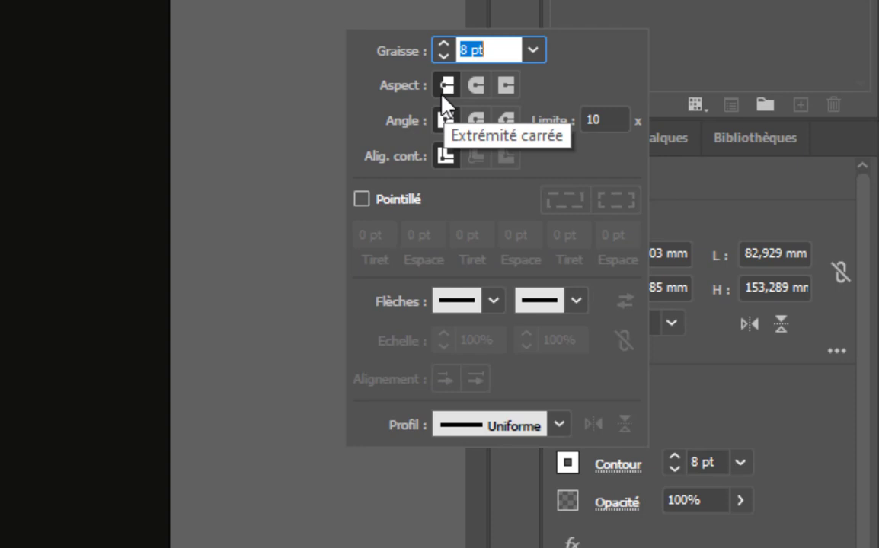
{"action": "left_click", "coordinate": [476, 87]}
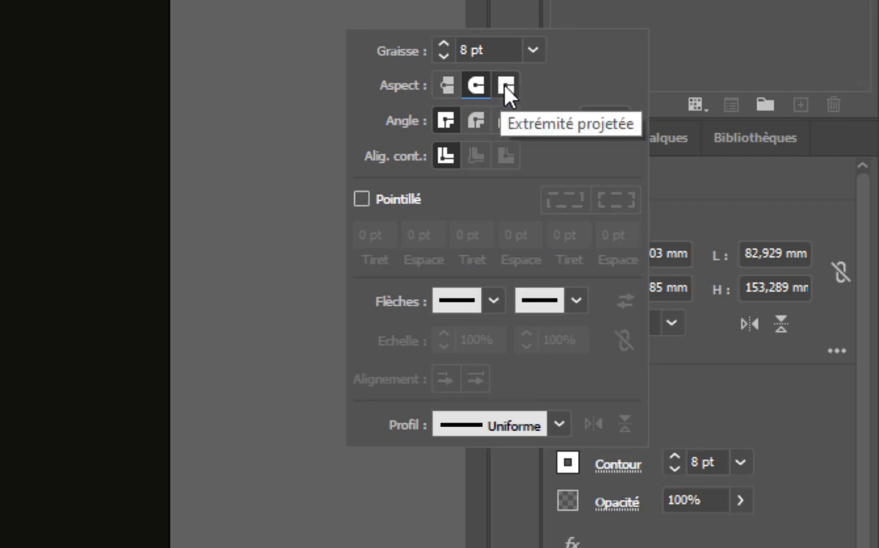
{"action": "left_click", "coordinate": [506, 87]}
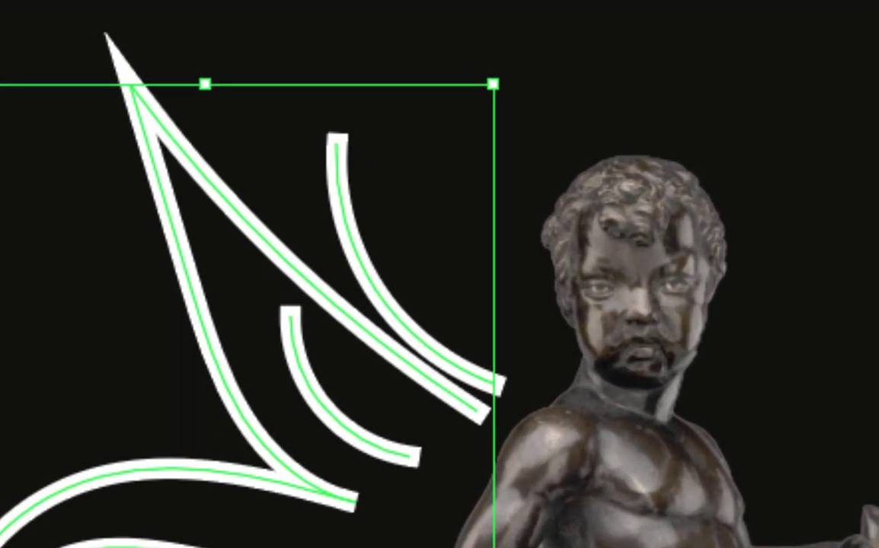
{"action": "left_click", "coordinate": [876, 358]}
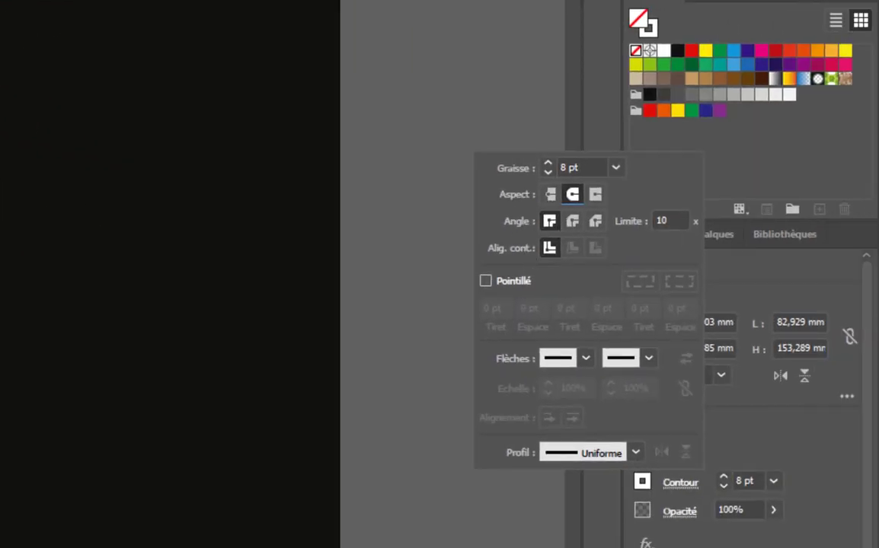
Try the round and bevel corner joins on the wing strokes and return them to the mitre join
{"action": "left_click", "coordinate": [574, 222]}
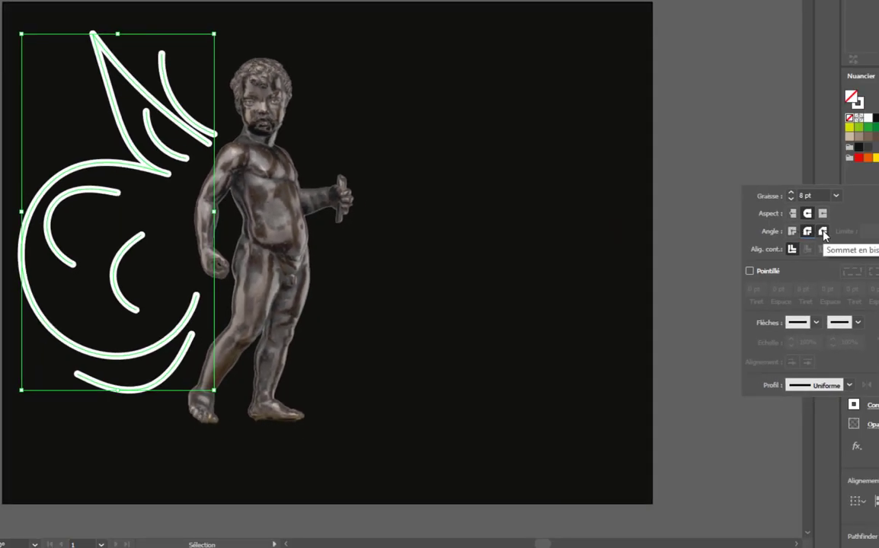
{"action": "left_click", "coordinate": [822, 232]}
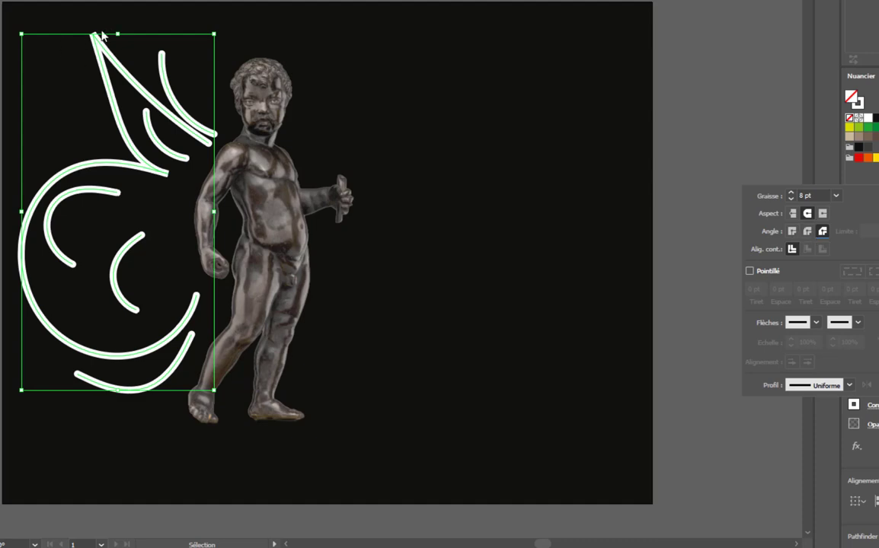
{"action": "left_click", "coordinate": [793, 231]}
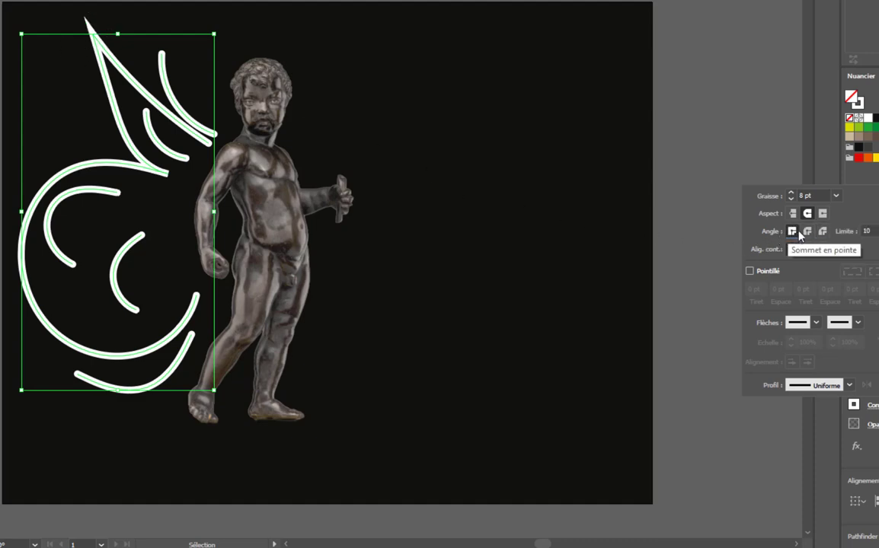
{"action": "left_click", "coordinate": [807, 231]}
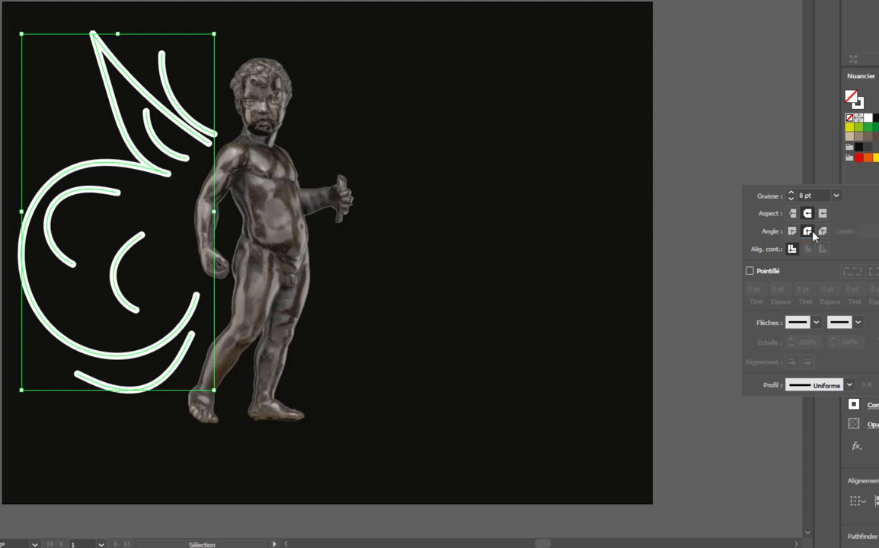
{"action": "left_click", "coordinate": [822, 232]}
{"action": "left_click", "coordinate": [793, 232]}
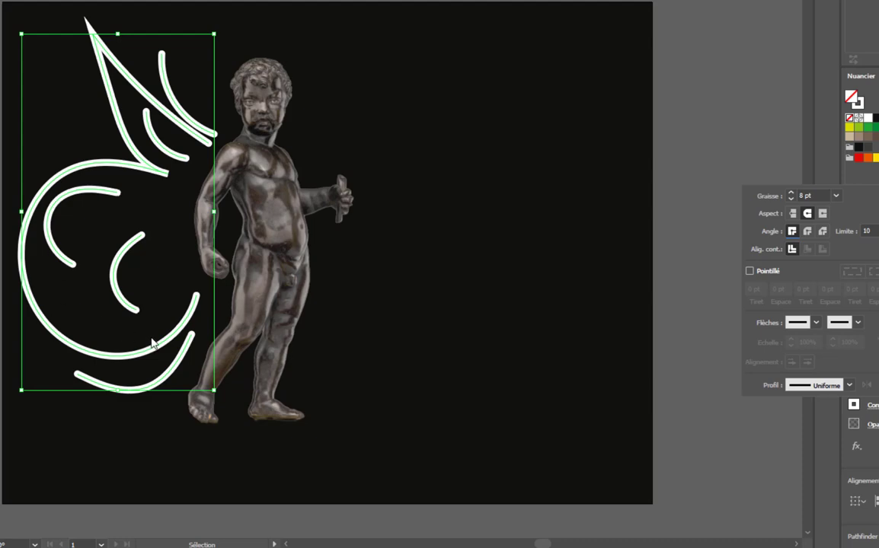
{"action": "left_click", "coordinate": [381, 359]}
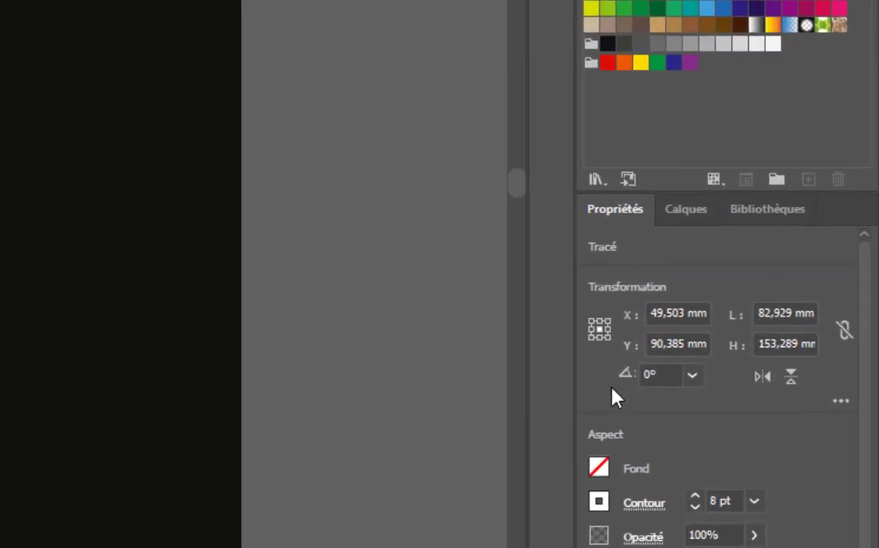
Apply Width Profile 1, tapered at both ends, to the selected wing strokes
{"action": "left_click", "coordinate": [642, 509]}
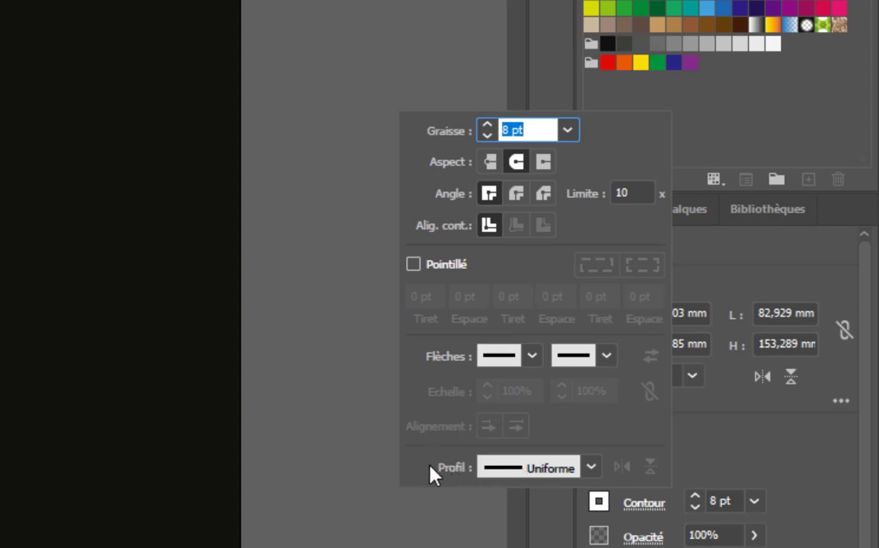
{"action": "left_click", "coordinate": [539, 476]}
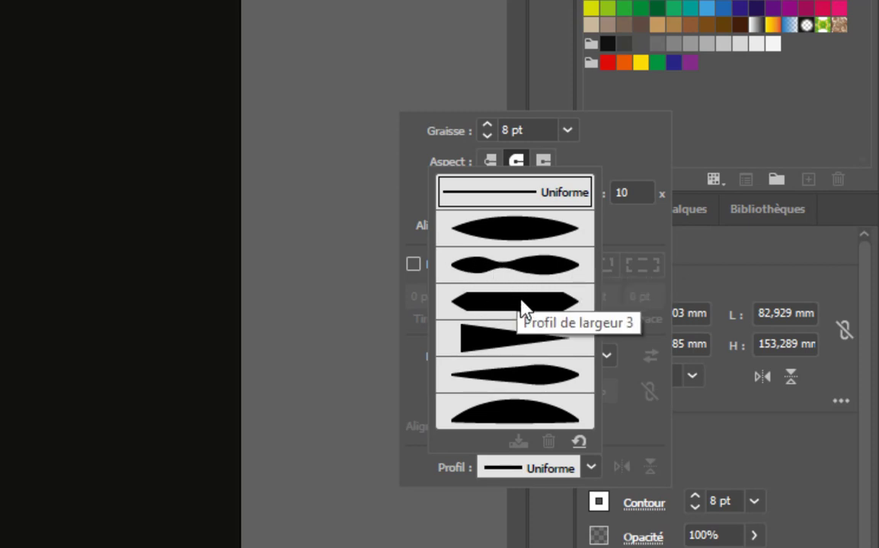
{"action": "left_click", "coordinate": [508, 238]}
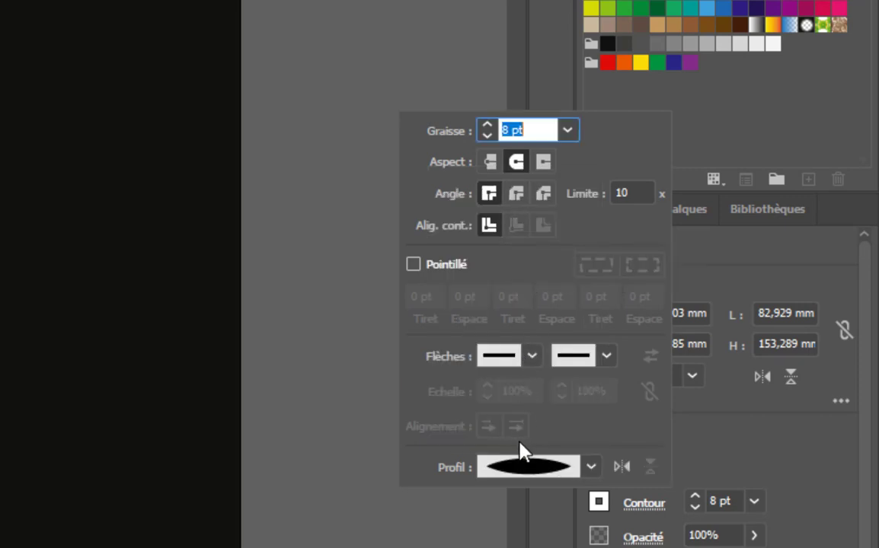
Try Width Profiles 2, 3 and 4 on the wing strokes and return them to Width Profile 1
{"action": "left_click", "coordinate": [526, 462]}
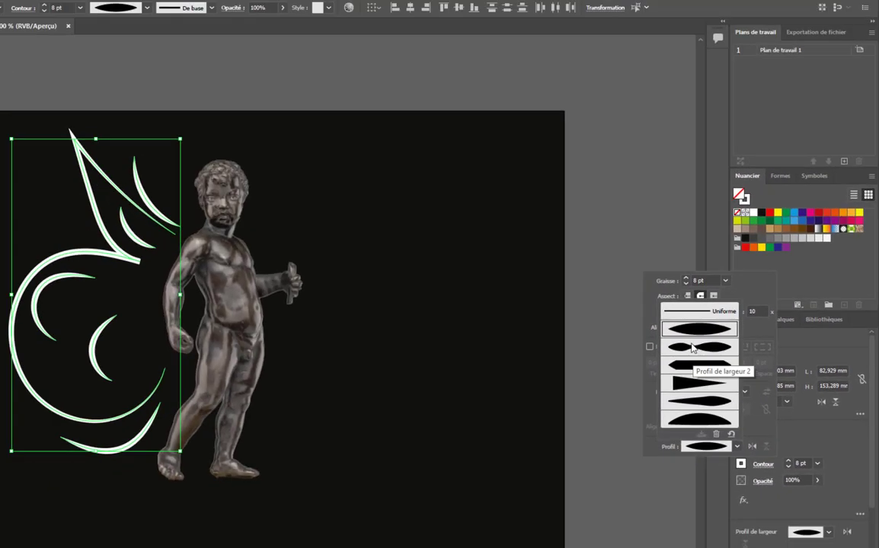
{"action": "left_click", "coordinate": [499, 261]}
{"action": "left_click", "coordinate": [705, 447]}
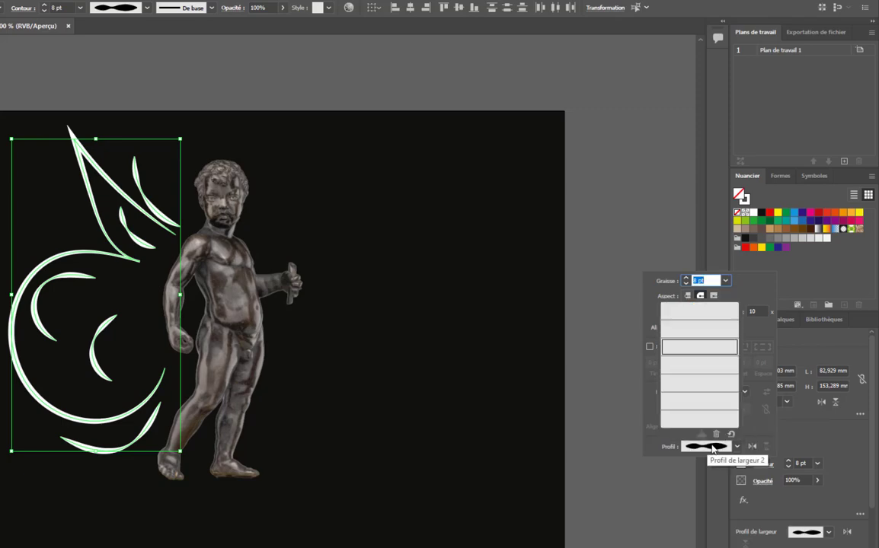
{"action": "left_click", "coordinate": [699, 364]}
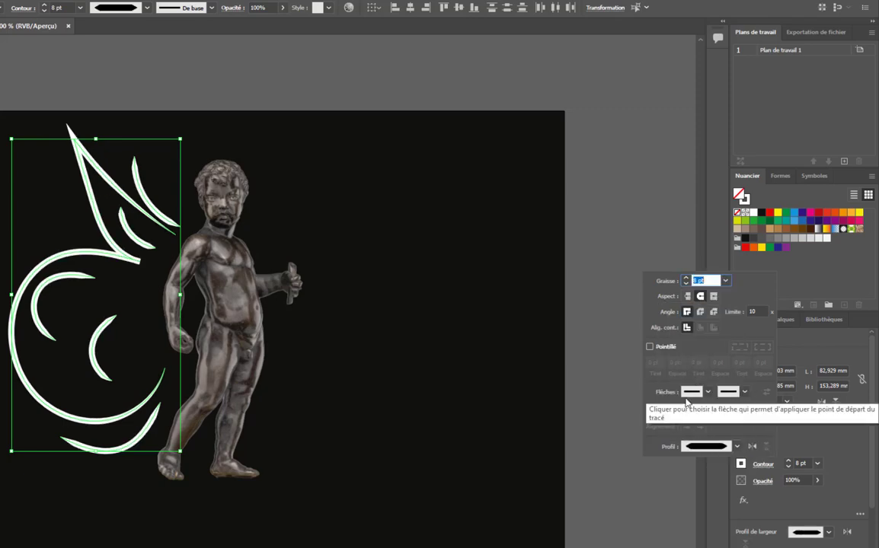
{"action": "left_click", "coordinate": [704, 448]}
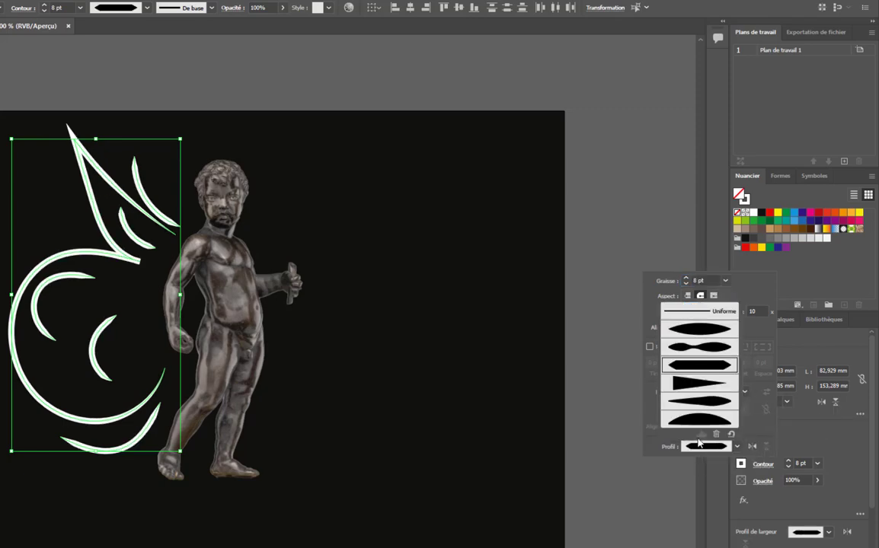
{"action": "left_click", "coordinate": [690, 384]}
{"action": "left_click", "coordinate": [702, 447]}
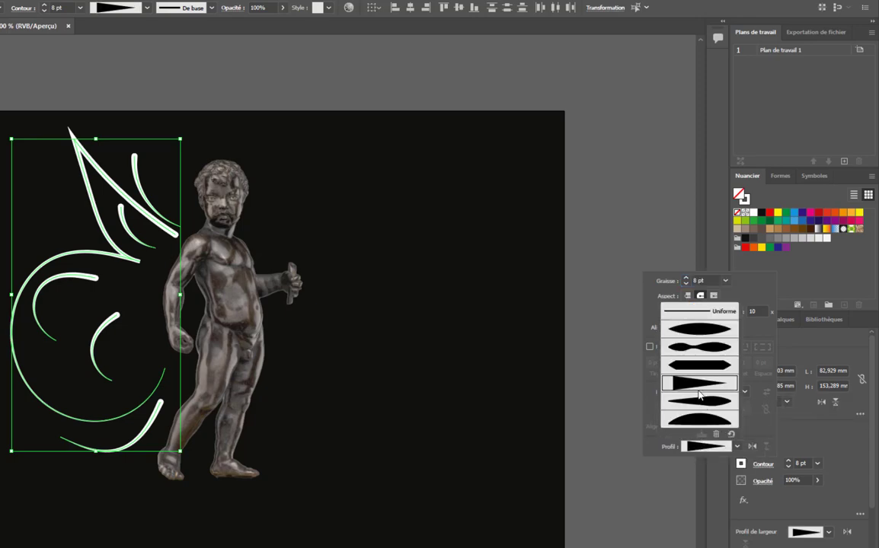
{"action": "left_click", "coordinate": [688, 335]}
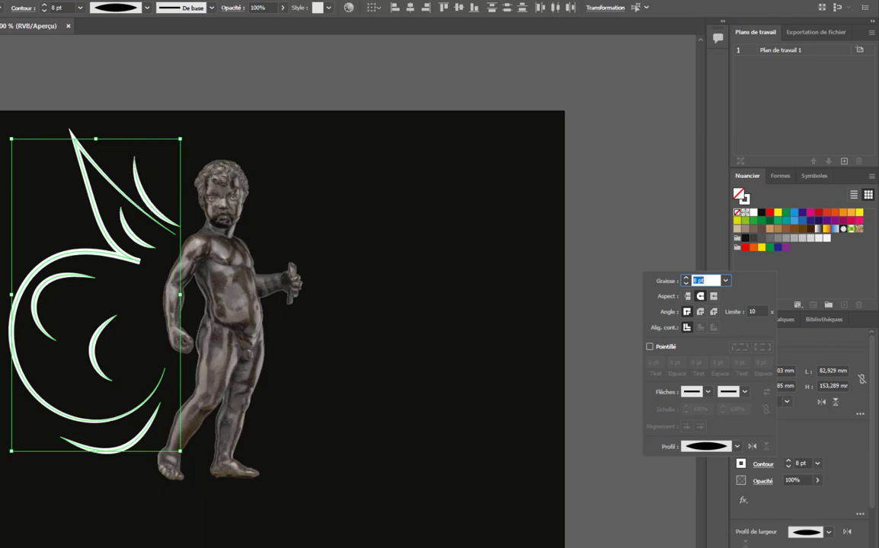
Deselect the wings and draw a curved bow with the Pencil tool through the statue's outstretched hand, leaving it deselected
{"action": "left_click", "coordinate": [34, 123]}
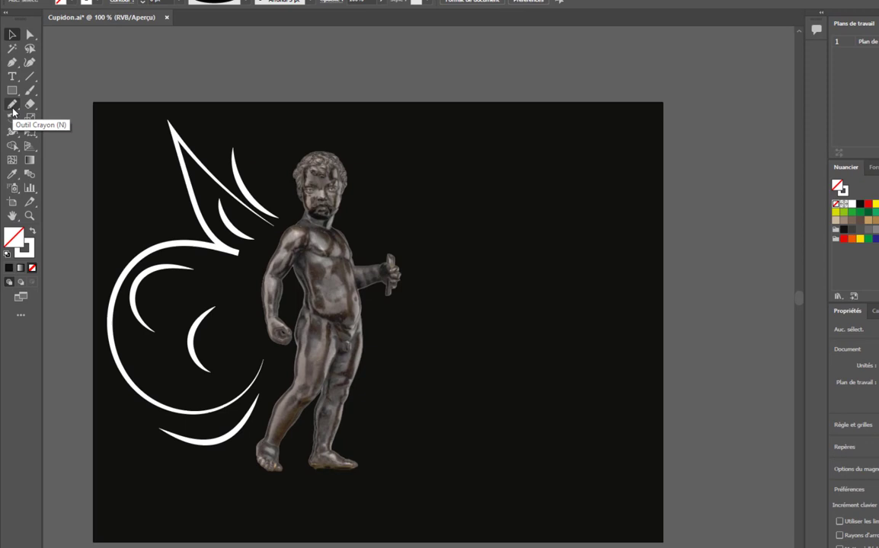
{"action": "left_click", "coordinate": [12, 105]}
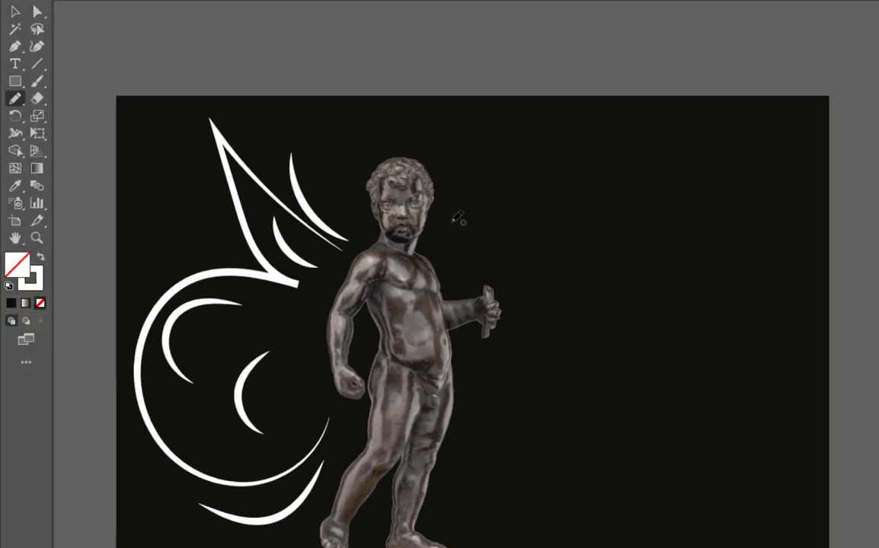
{"action": "mouse_move", "coordinate": [442, 207]}
{"action": "left_mouse_down"}
{"action": "mouse_move", "coordinate": [485, 291]}
{"action": "mouse_move", "coordinate": [471, 386]}
{"action": "left_mouse_up"}
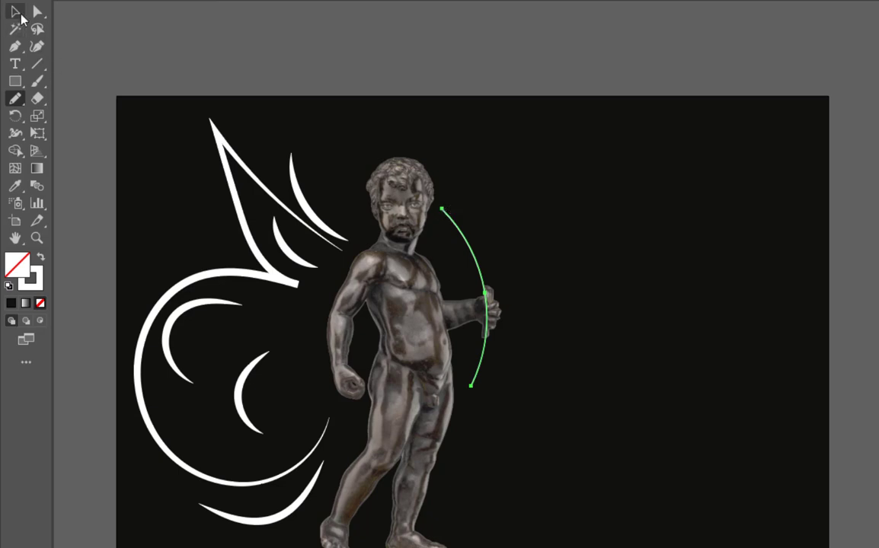
{"action": "left_click", "coordinate": [21, 14]}
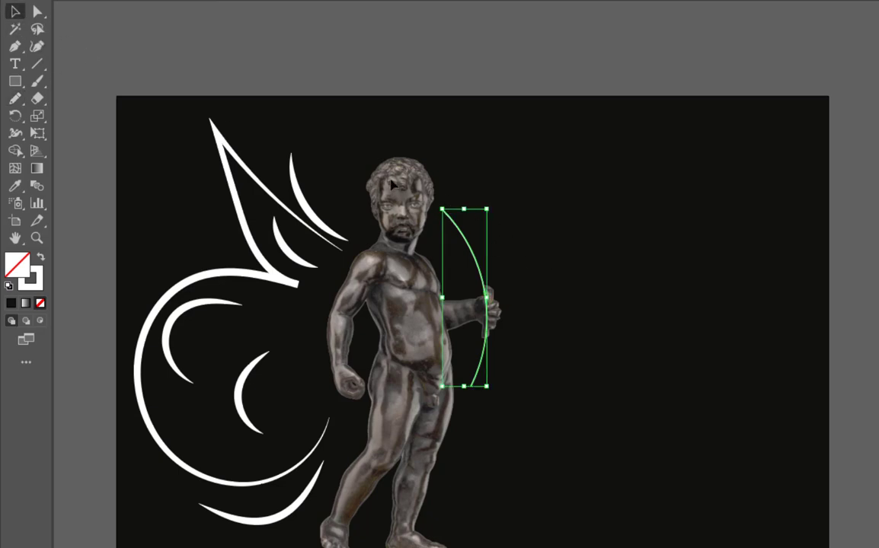
{"action": "left_click", "coordinate": [527, 272]}
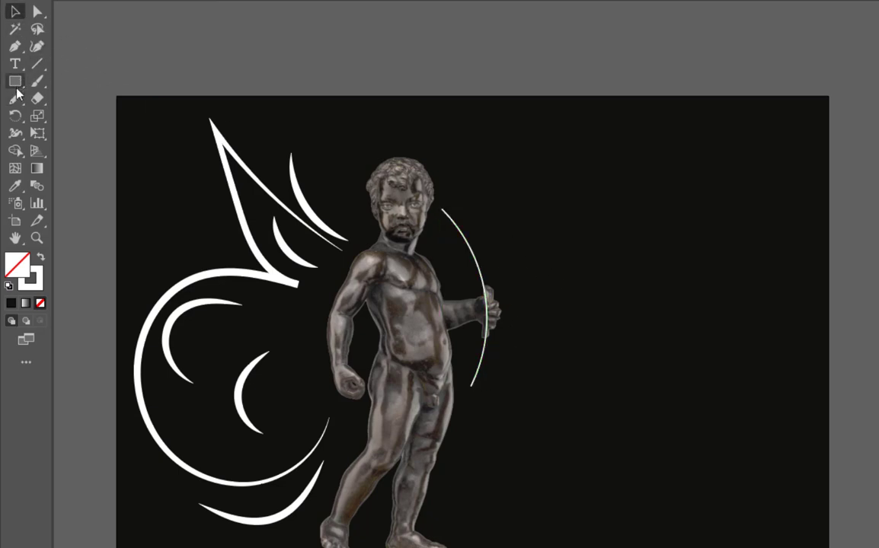
Draw the bowstring with the Pencil tool from the bow's upper tip to the lowered fist and back to its lower tip, undoing unsatisfactory strokes
{"action": "left_click", "coordinate": [15, 98]}
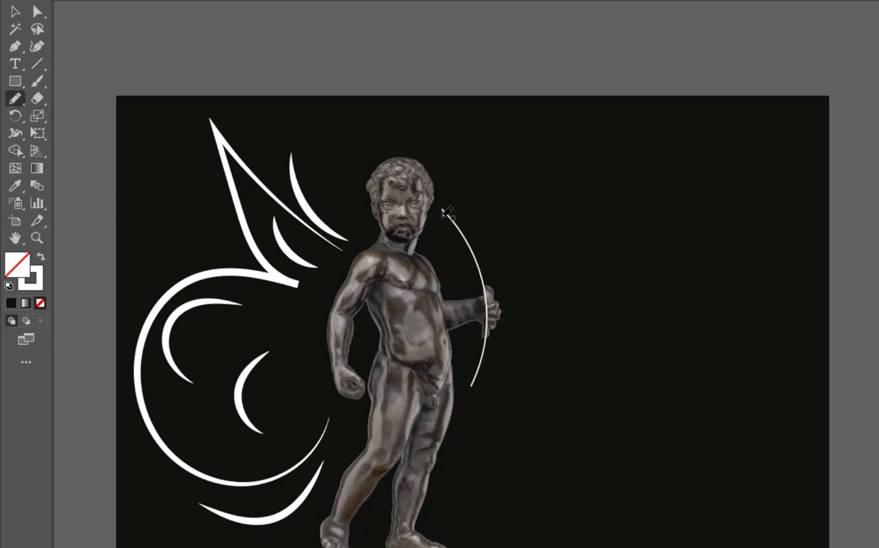
{"action": "mouse_move", "coordinate": [444, 208]}
{"action": "left_mouse_down"}
{"action": "mouse_move", "coordinate": [393, 329]}
{"action": "mouse_move", "coordinate": [355, 389]}
{"action": "mouse_move", "coordinate": [474, 384]}
{"action": "left_mouse_up"}
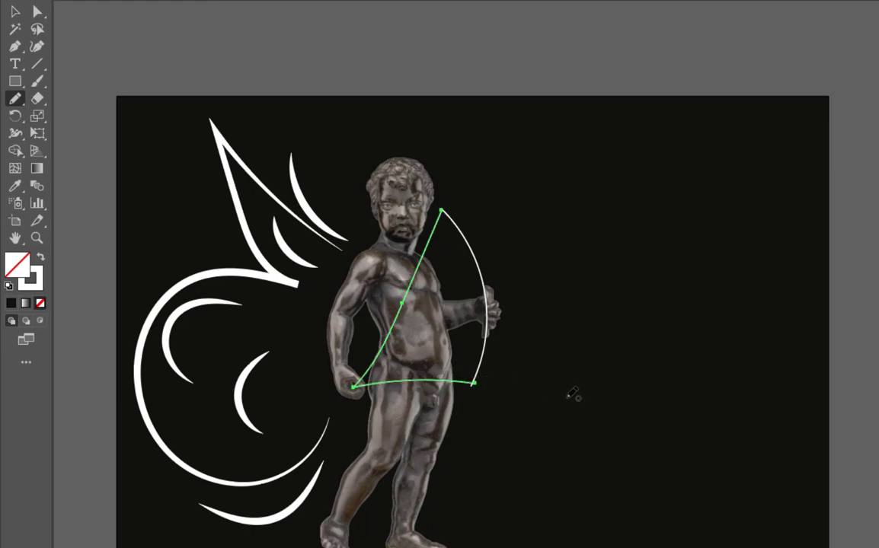
{"action": "key", "text": "ctrl+z"}
{"action": "scroll", "coordinate": [404, 364], "scroll_direction": "up", "scroll_amount": 1}
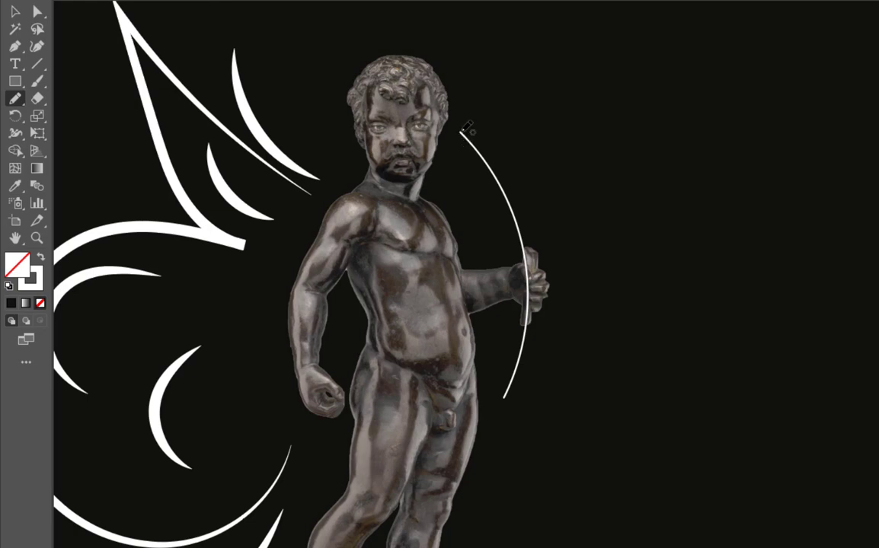
{"action": "mouse_move", "coordinate": [460, 133]}
{"action": "left_mouse_down"}
{"action": "mouse_move", "coordinate": [332, 394]}
{"action": "mouse_move", "coordinate": [473, 404]}
{"action": "mouse_move", "coordinate": [518, 404]}
{"action": "left_mouse_up"}
{"action": "key", "text": "ctrl+z"}
{"action": "mouse_move", "coordinate": [460, 135]}
{"action": "left_mouse_down"}
{"action": "mouse_move", "coordinate": [438, 172]}
{"action": "mouse_move", "coordinate": [351, 397]}
{"action": "mouse_move", "coordinate": [503, 396]}
{"action": "left_mouse_up"}
{"action": "key", "text": "ctrl+z"}
{"action": "left_click_drag", "start_coordinate": [460, 135], "coordinate": [322, 406]}
{"action": "key", "text": "ctrl+z"}
{"action": "mouse_move", "coordinate": [339, 399]}
{"action": "left_mouse_down"}
{"action": "mouse_move", "coordinate": [394, 227]}
{"action": "mouse_move", "coordinate": [455, 139]}
{"action": "left_mouse_up"}
{"action": "key", "text": "ctrl+z"}
{"action": "mouse_move", "coordinate": [460, 134]}
{"action": "left_mouse_down"}
{"action": "mouse_move", "coordinate": [365, 365]}
{"action": "mouse_move", "coordinate": [335, 396]}
{"action": "mouse_move", "coordinate": [503, 396]}
{"action": "left_mouse_up"}
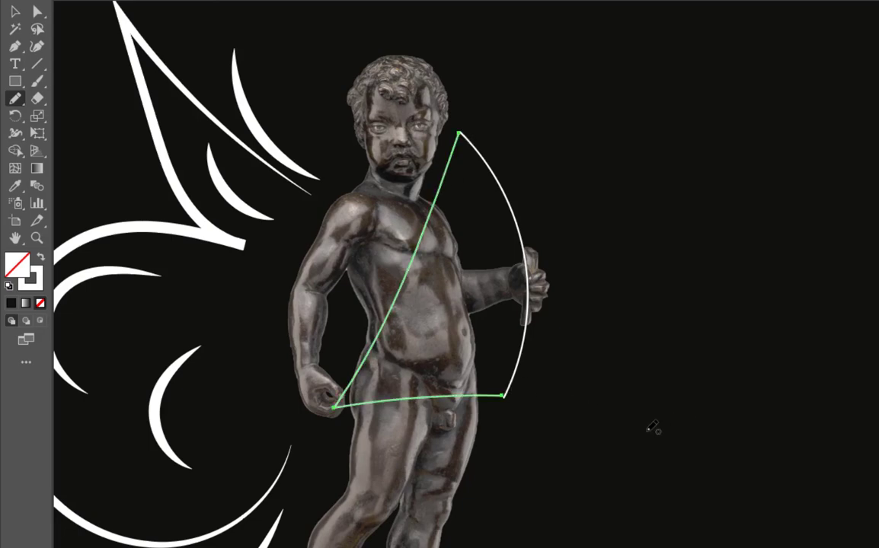
Move the bowstring's end anchor point onto the lower tip of the bow with the Direct Selection tool
{"action": "scroll", "coordinate": [543, 435], "scroll_direction": "up", "scroll_amount": 3}
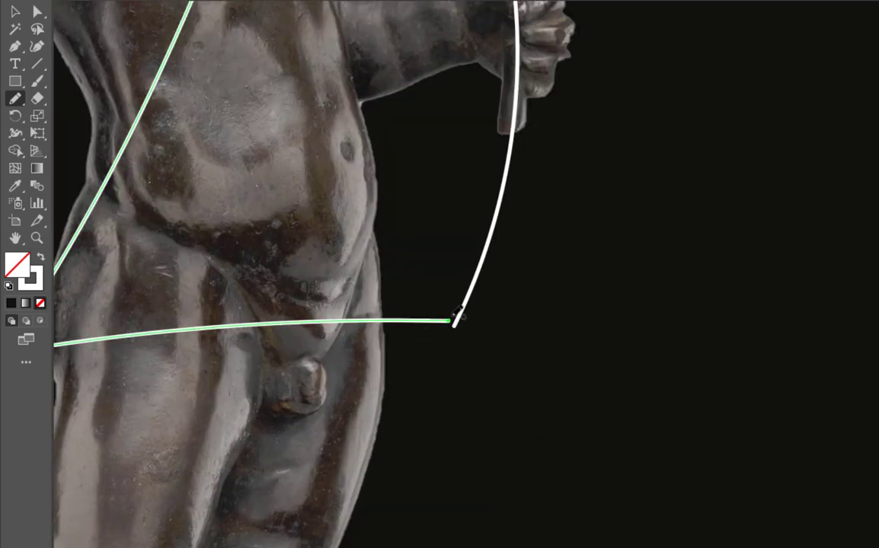
{"action": "left_click", "coordinate": [35, 14]}
{"action": "left_click", "coordinate": [533, 313]}
{"action": "left_click", "coordinate": [447, 322]}
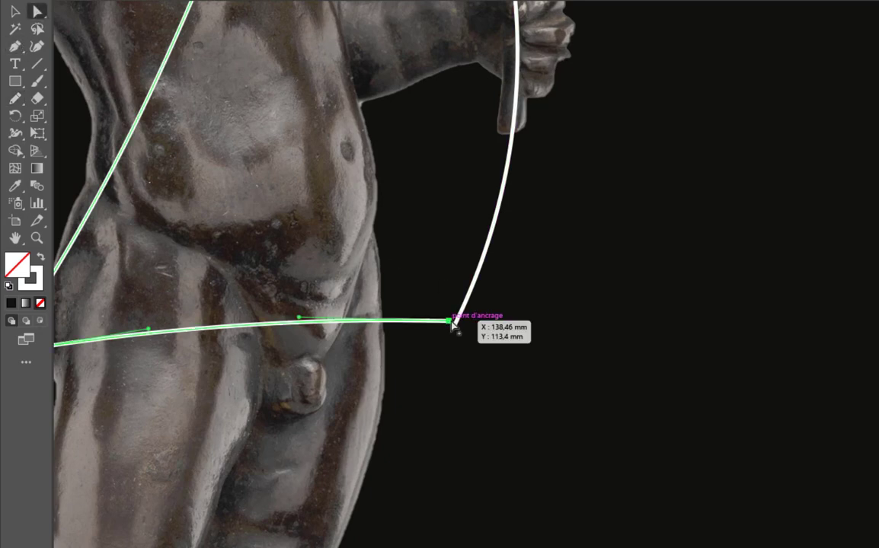
{"action": "left_click_drag", "start_coordinate": [454, 326], "coordinate": [461, 332]}
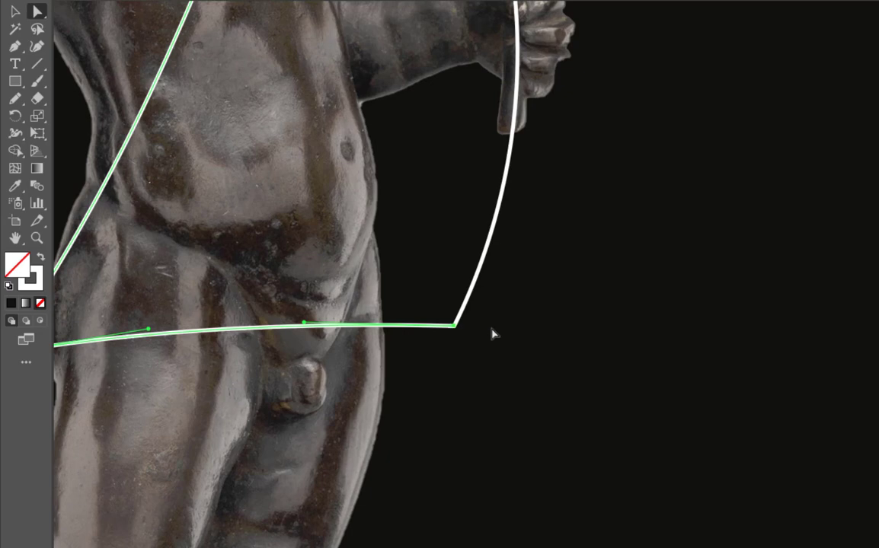
{"action": "scroll", "coordinate": [481, 340], "scroll_direction": "down", "scroll_amount": 2, "text": "alt"}
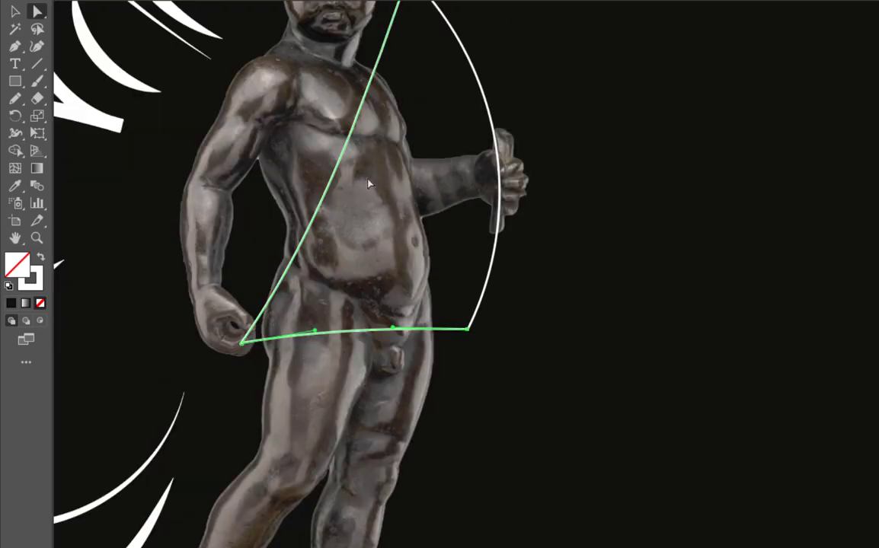
{"action": "scroll", "coordinate": [397, 233], "scroll_direction": "down", "scroll_amount": 1}
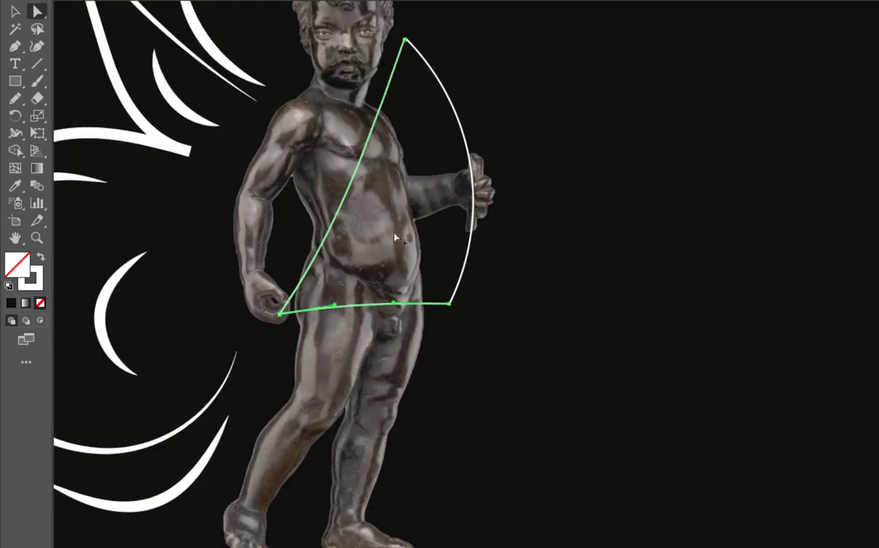
{"action": "left_click_drag", "start_coordinate": [534, 252], "coordinate": [522, 354]}
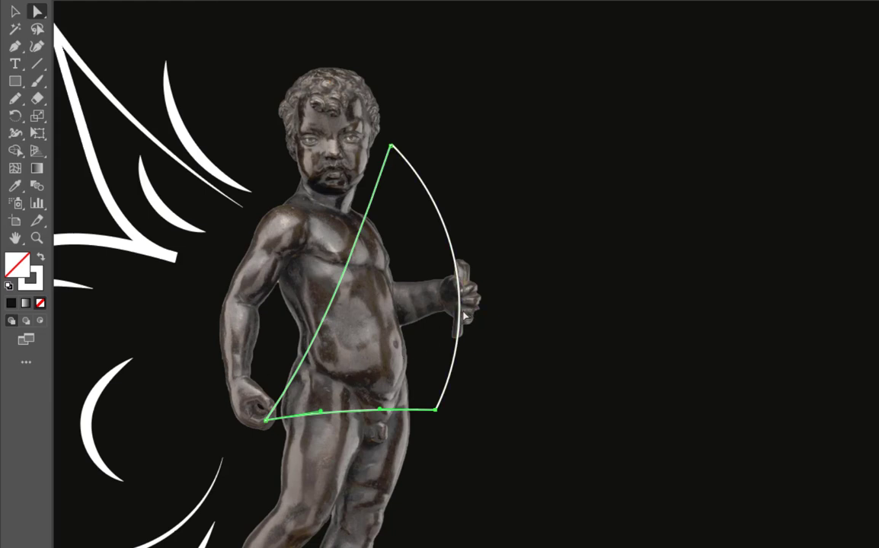
Select the bow curve alone with the Selection tool and set its stroke weight to 8 pt
{"action": "left_click", "coordinate": [15, 12]}
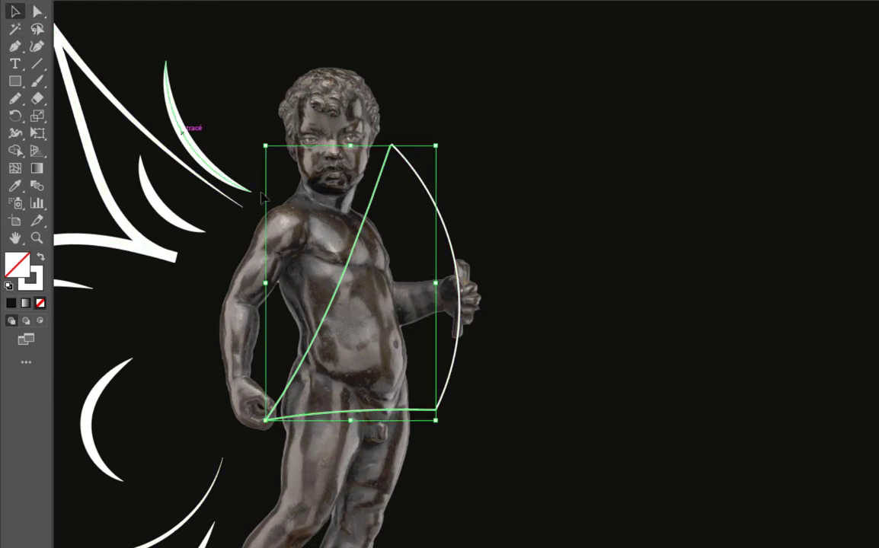
{"action": "left_click", "coordinate": [529, 281]}
{"action": "left_click", "coordinate": [458, 261]}
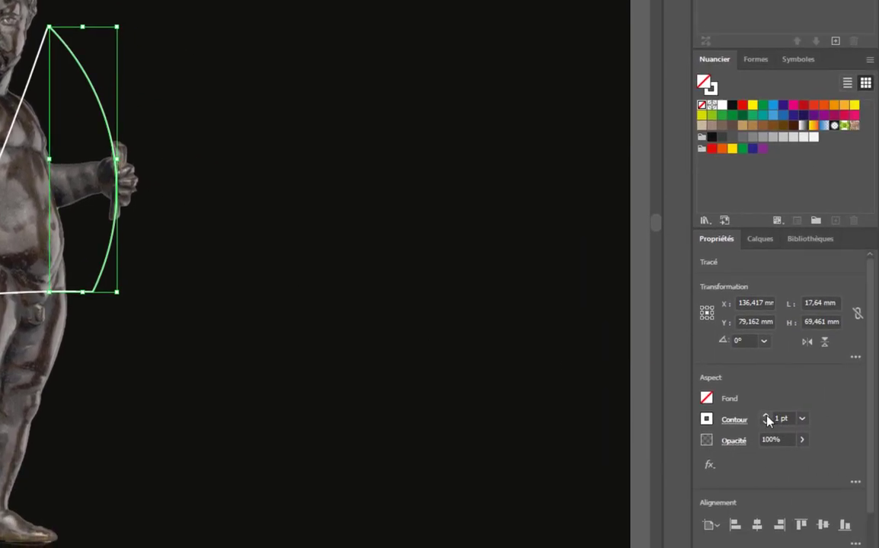
{"action": "left_click", "coordinate": [767, 418]}
{"action": "left_click", "coordinate": [767, 418]}
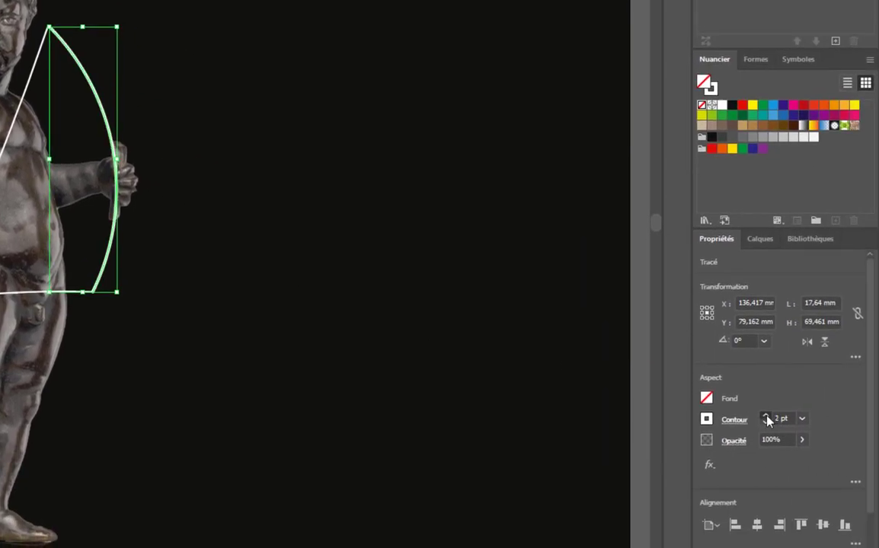
{"action": "left_click", "coordinate": [767, 417]}
{"action": "left_click", "coordinate": [767, 417]}
{"action": "left_click", "coordinate": [767, 417]}
{"action": "left_click", "coordinate": [766, 417]}
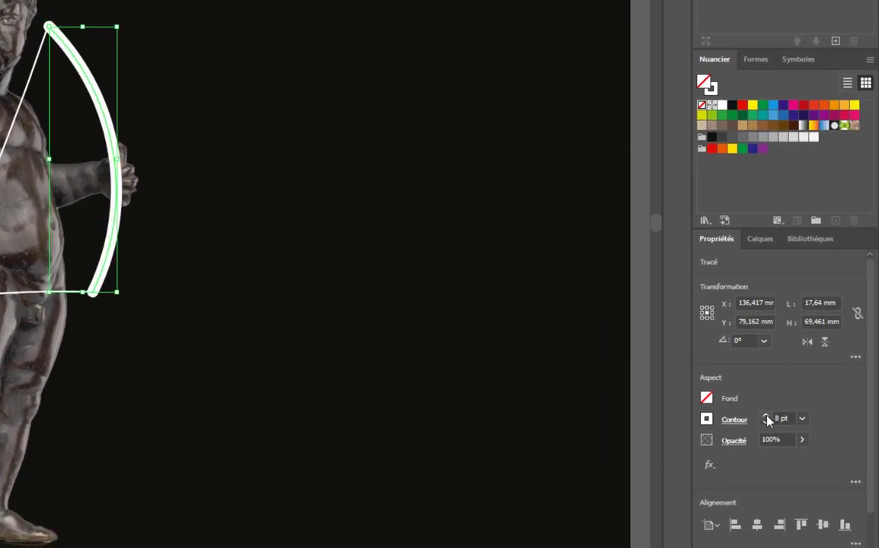
Apply the one-sided arched width profile to the bow's stroke, tapering both tips, and leave the bow and string deselected
{"action": "left_click", "coordinate": [725, 421]}
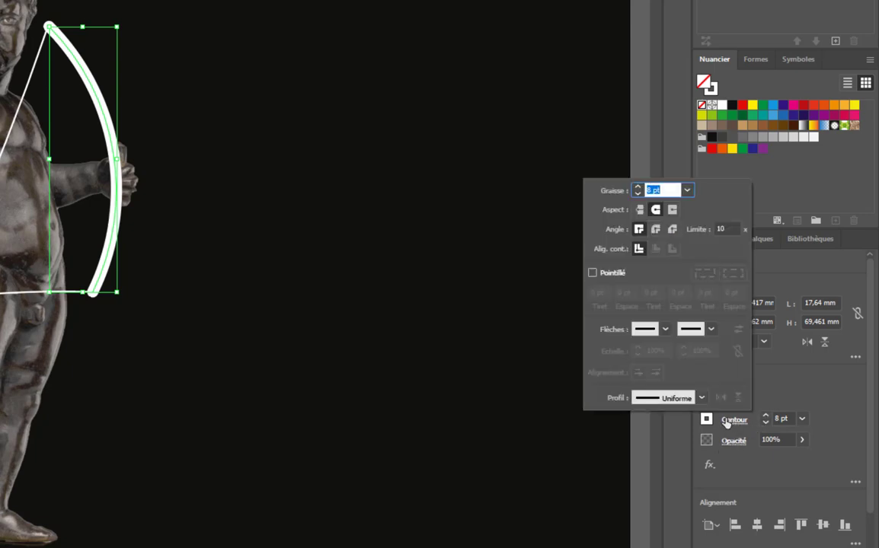
{"action": "left_click", "coordinate": [676, 400]}
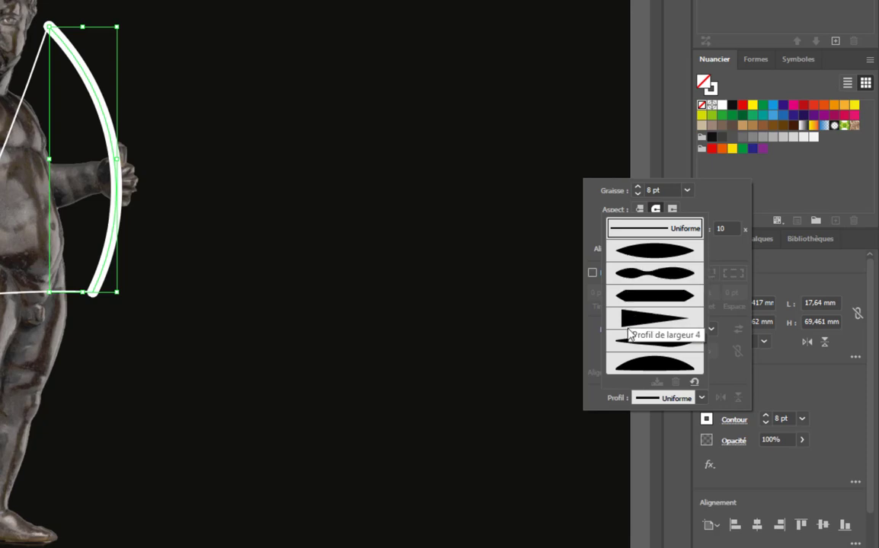
{"action": "left_click", "coordinate": [626, 370]}
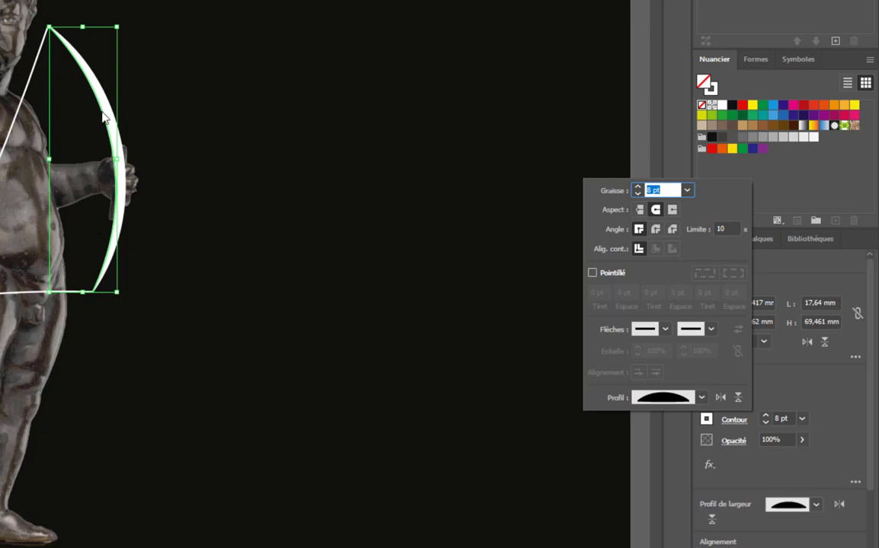
{"action": "left_click", "coordinate": [807, 392]}
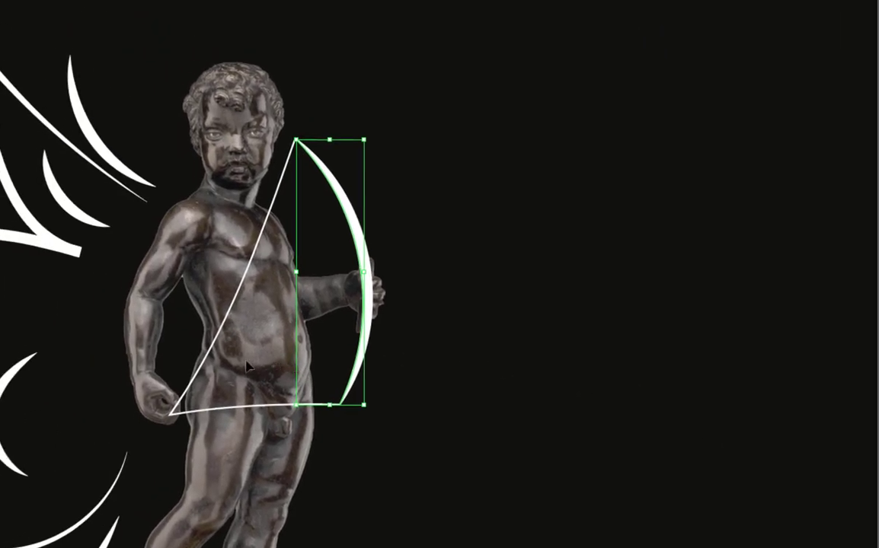
{"action": "left_click", "coordinate": [232, 411]}
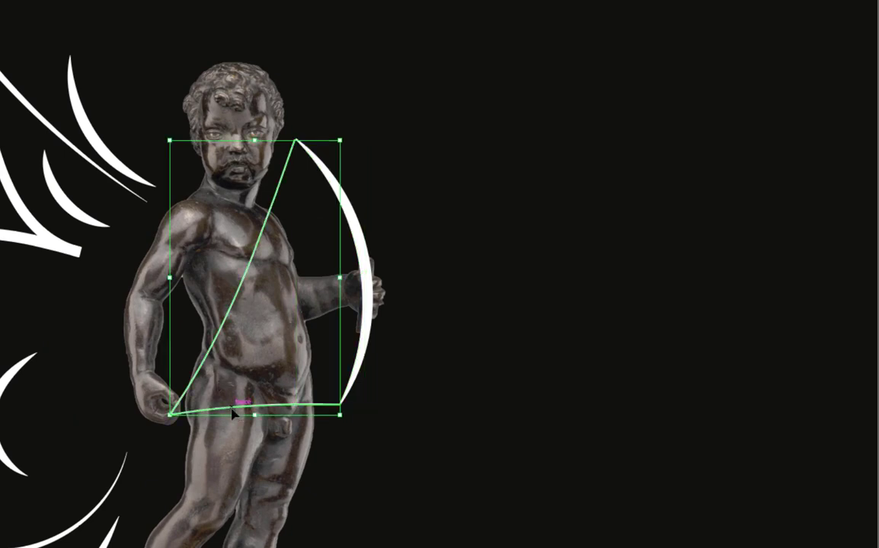
{"action": "left_click", "coordinate": [442, 383]}
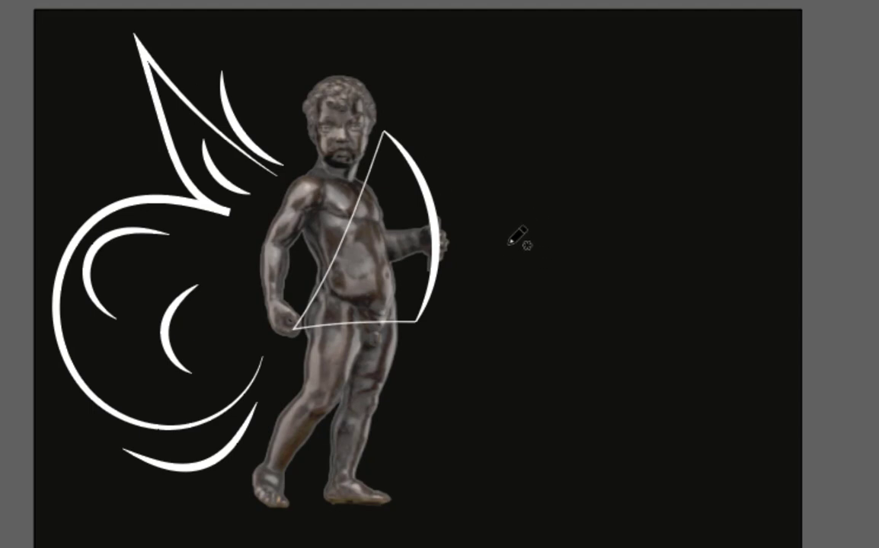
Try drawing an arrow shaft beside the bow with the Pencil tool, one curved and one straight stroke, and remove both
{"action": "left_click_drag", "start_coordinate": [508, 241], "coordinate": [652, 124]}
{"action": "key", "text": "v"}
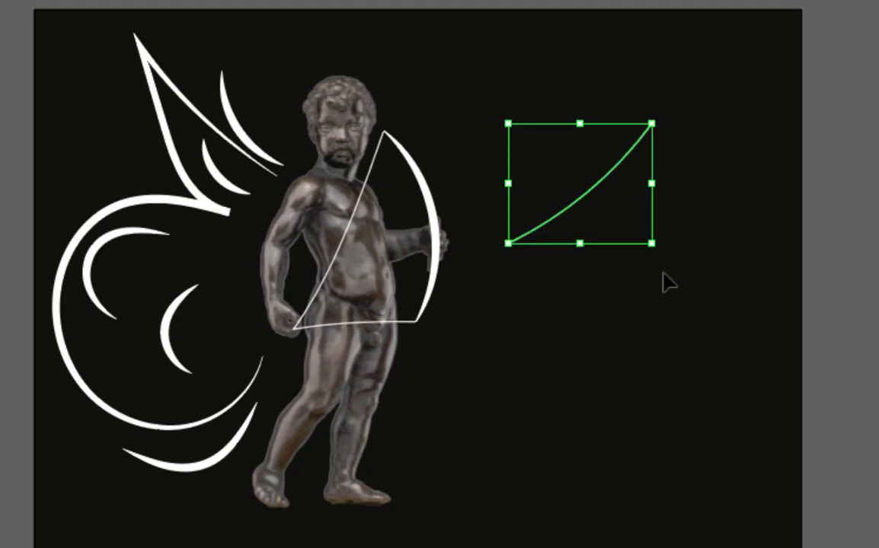
{"action": "key", "text": "Delete"}
{"action": "key", "text": "n"}
{"action": "left_click_drag", "start_coordinate": [549, 261], "coordinate": [707, 100]}
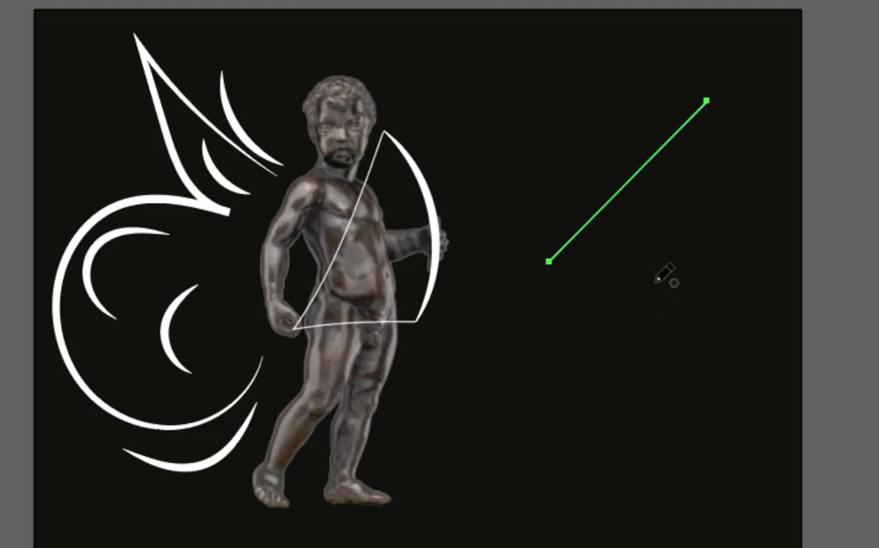
{"action": "key", "text": "ctrl+z"}
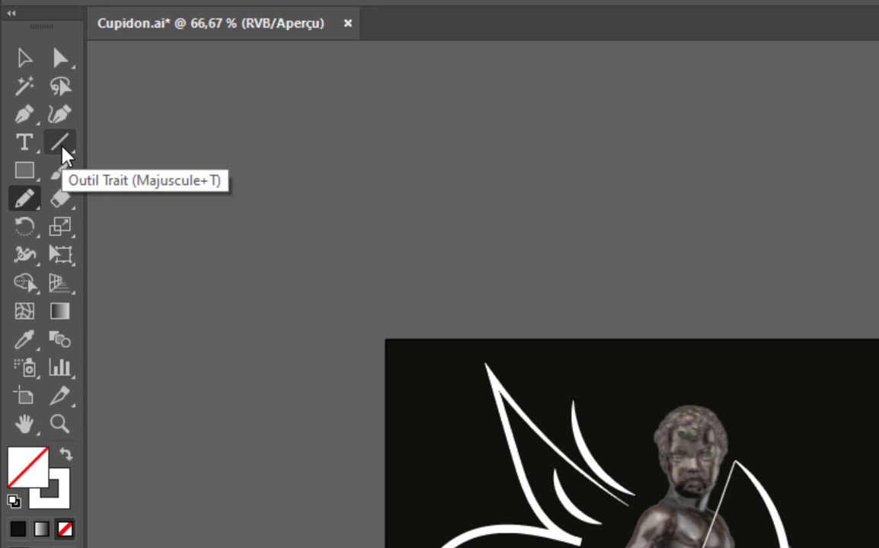
Draw a rising diagonal line with the Line Segment tool on the empty black area beside the bow and move it slightly upward
{"action": "left_click", "coordinate": [63, 150]}
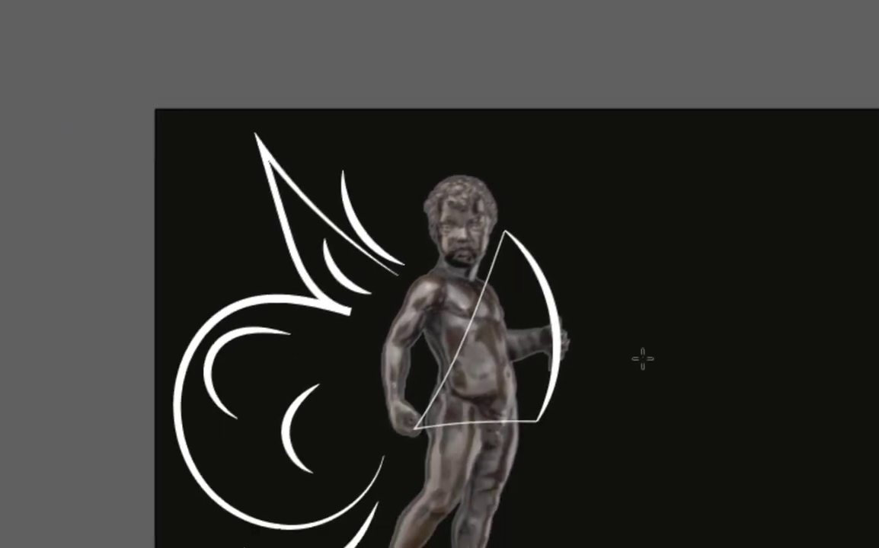
{"action": "left_click_drag", "start_coordinate": [526, 254], "coordinate": [677, 130]}
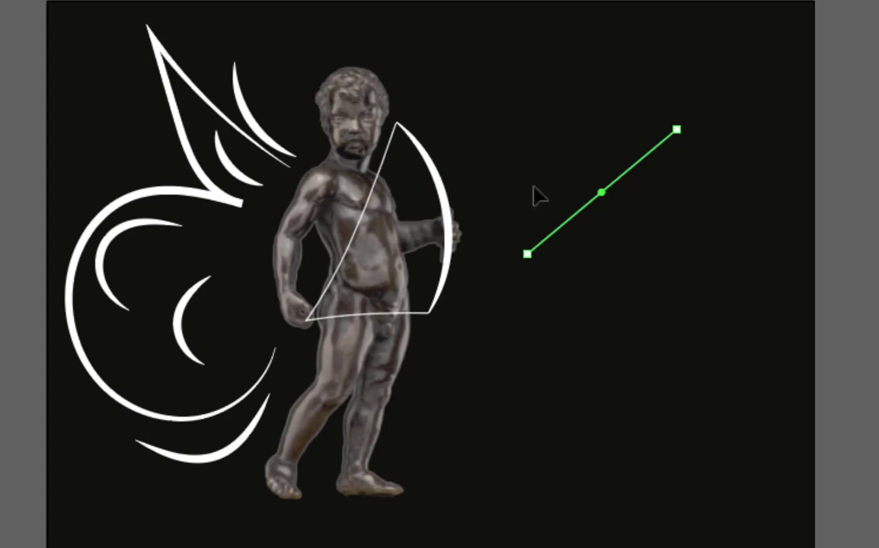
{"action": "left_click_drag", "start_coordinate": [575, 212], "coordinate": [581, 157]}
{"action": "left_click", "coordinate": [676, 220]}
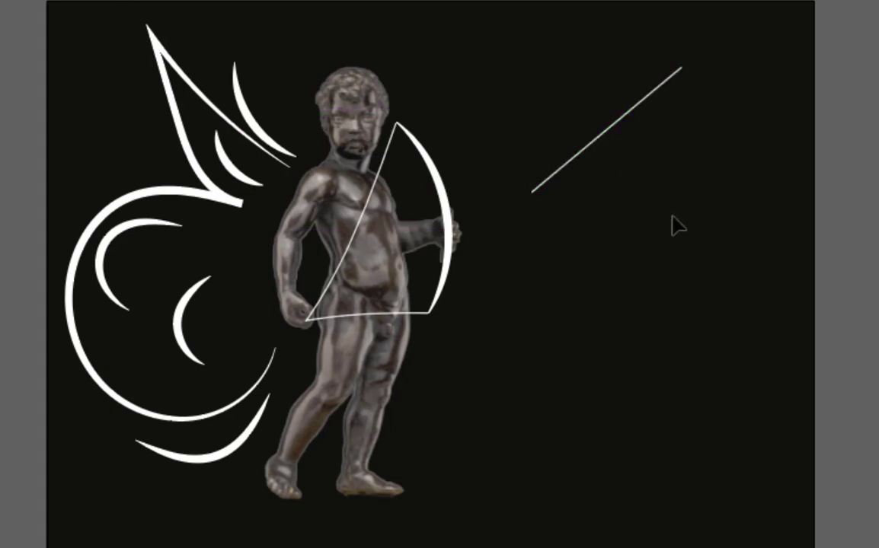
Shorten the diagonal line from its lower endpoint along its own direction to about 43 by 36 mm, and deselect it
{"action": "left_click", "coordinate": [591, 143]}
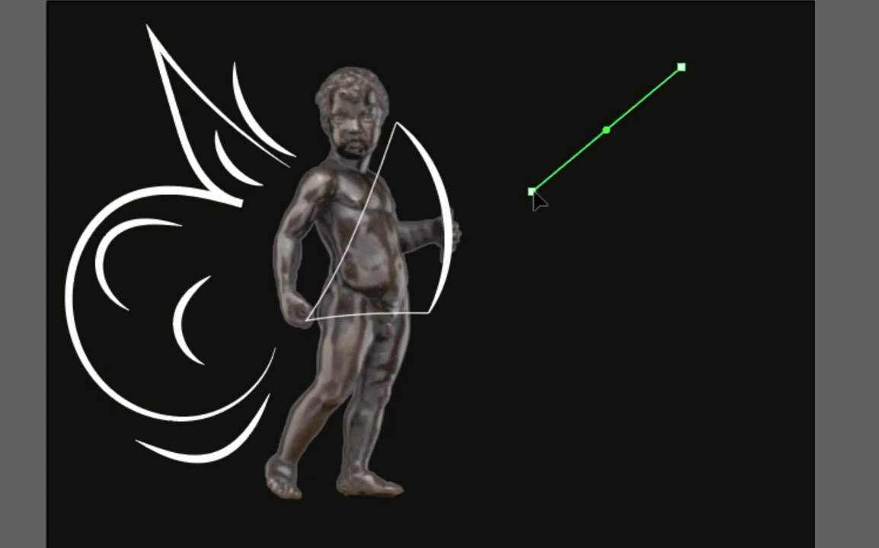
{"action": "left_click_drag", "start_coordinate": [533, 191], "coordinate": [562, 168]}
{"action": "left_click", "coordinate": [684, 219]}
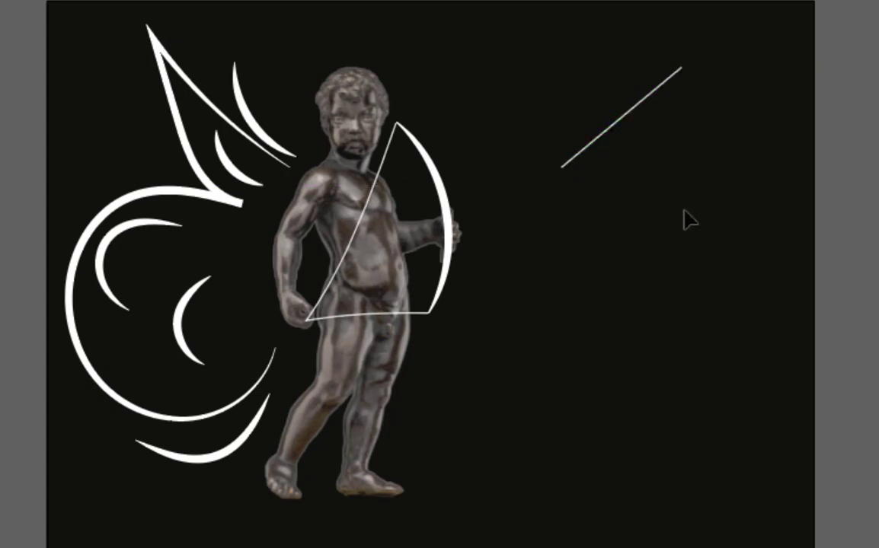
Apply the feathered arrowhead Flèche 20 to the start point of the diagonal line's stroke
{"action": "left_click", "coordinate": [621, 118]}
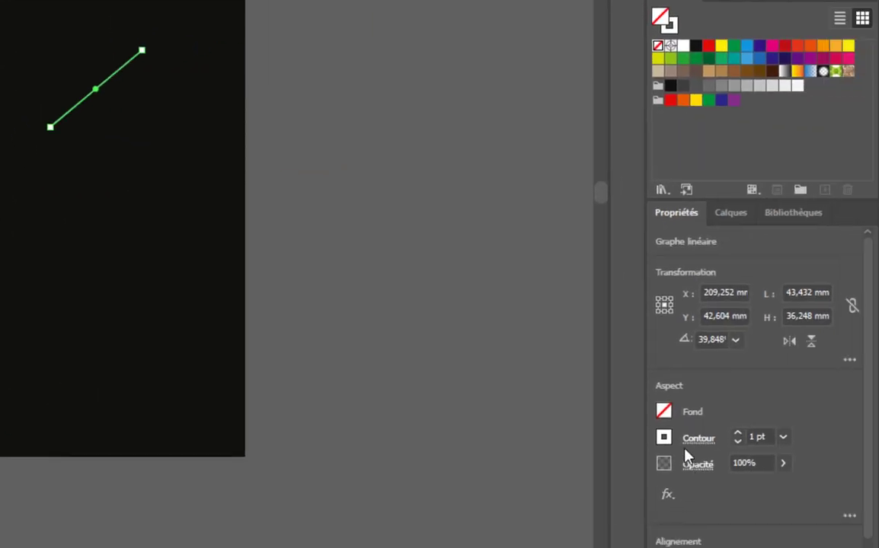
{"action": "left_click", "coordinate": [696, 442]}
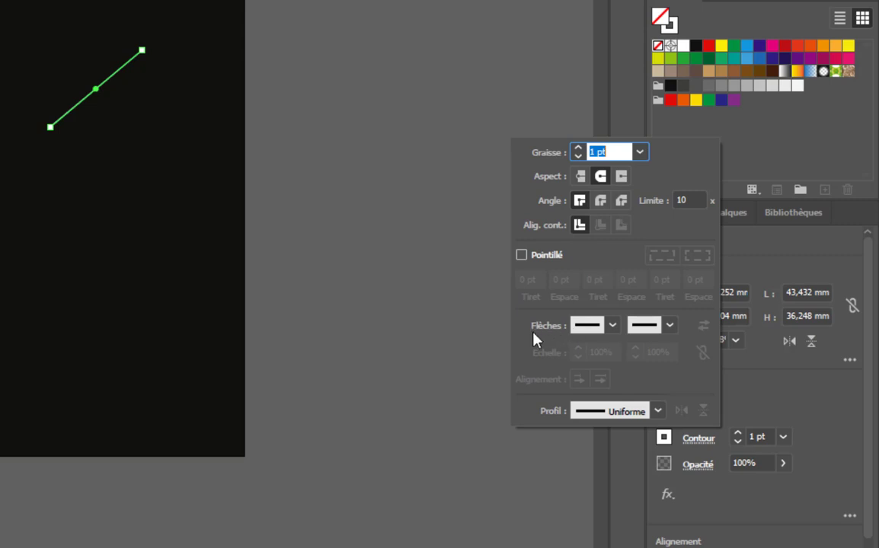
{"action": "left_click", "coordinate": [605, 328]}
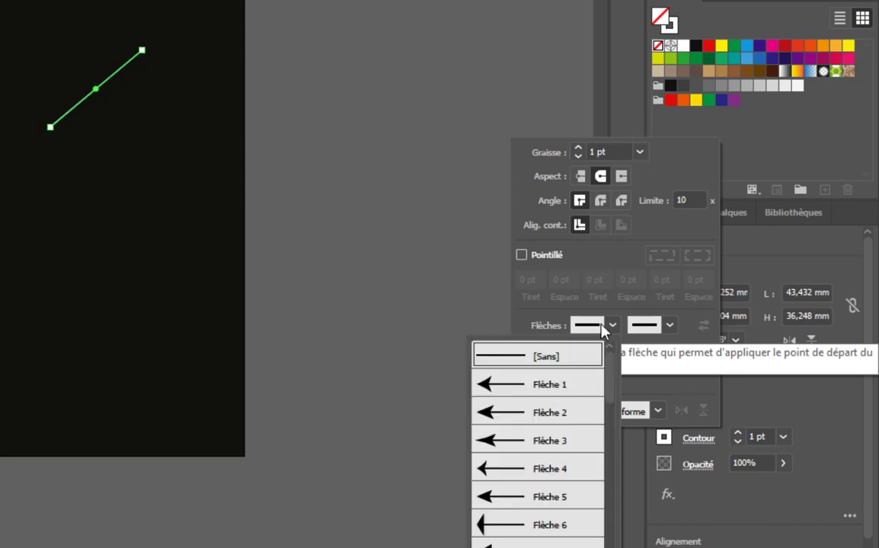
{"action": "left_click", "coordinate": [605, 328]}
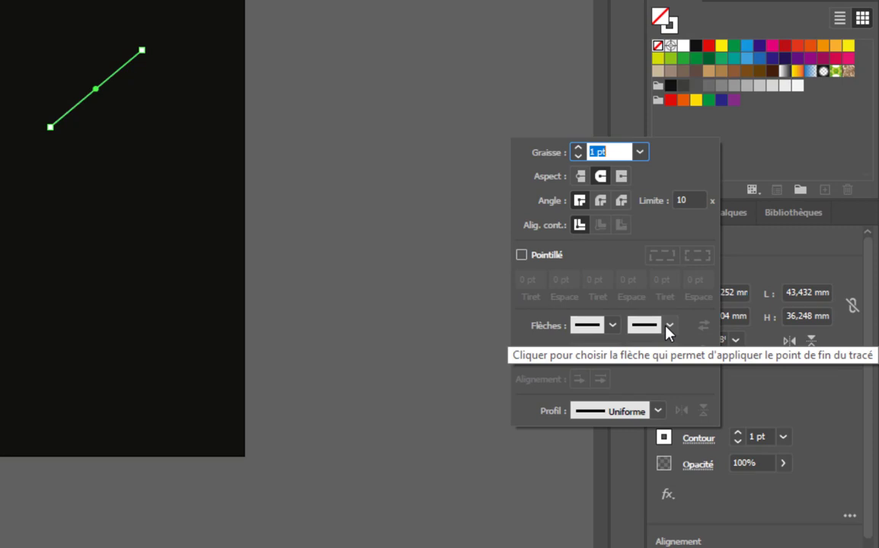
{"action": "left_click", "coordinate": [602, 326]}
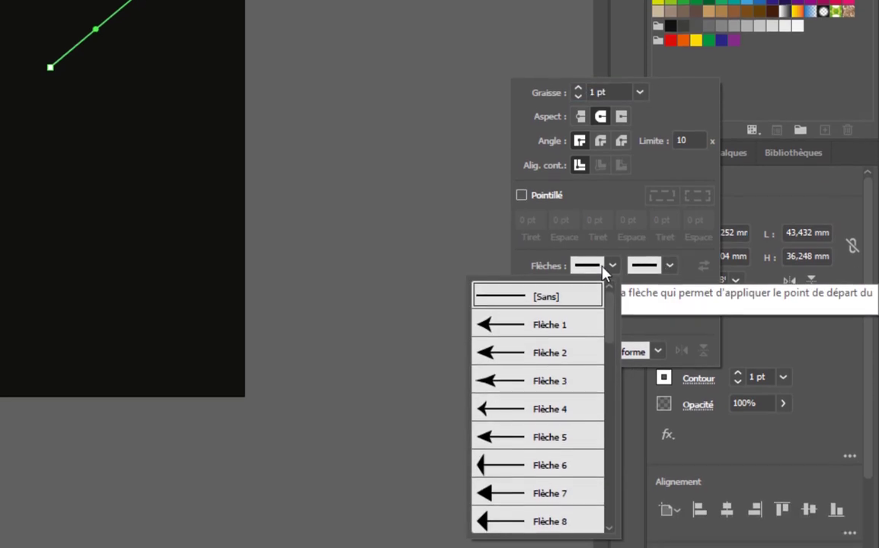
{"action": "scroll", "coordinate": [531, 421], "scroll_direction": "down", "scroll_amount": 3}
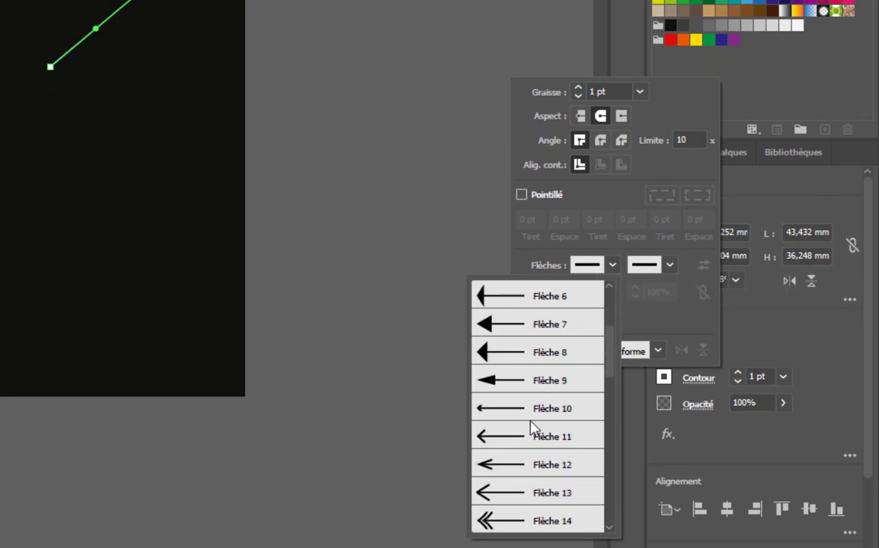
{"action": "scroll", "coordinate": [536, 424], "scroll_direction": "down", "scroll_amount": 2}
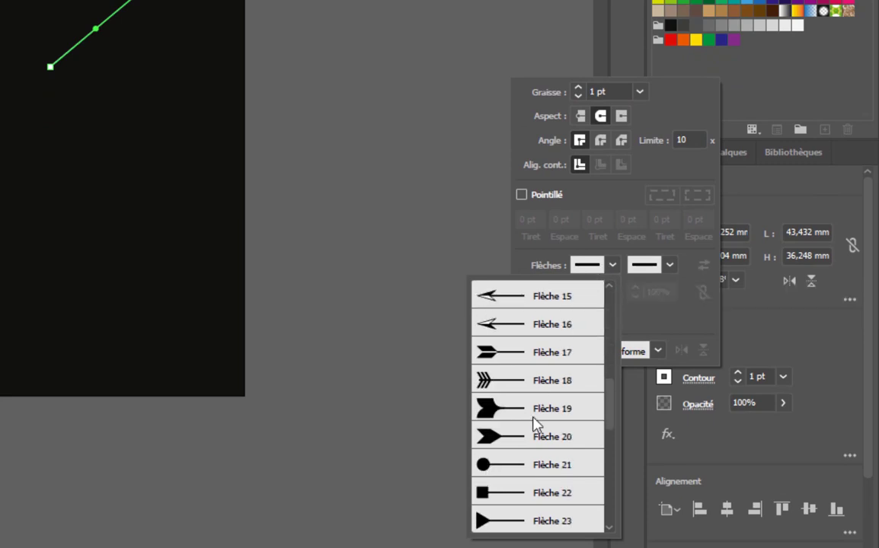
{"action": "scroll", "coordinate": [536, 424], "scroll_direction": "down", "scroll_amount": 1}
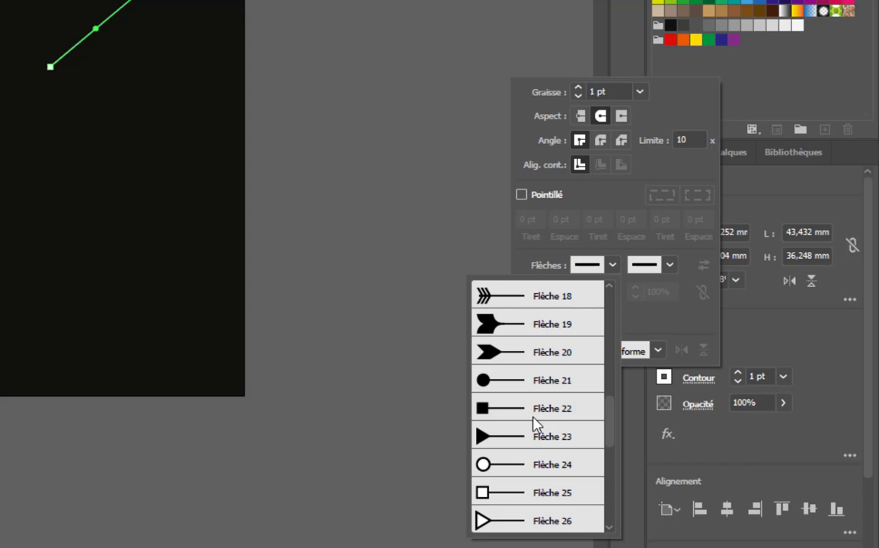
{"action": "scroll", "coordinate": [536, 424], "scroll_direction": "down", "scroll_amount": 4}
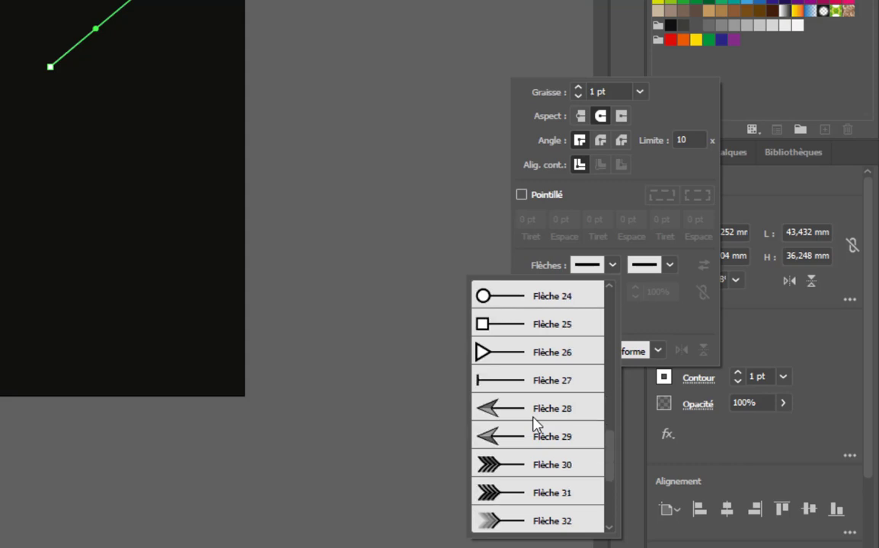
{"action": "scroll", "coordinate": [535, 424], "scroll_direction": "down", "scroll_amount": 1}
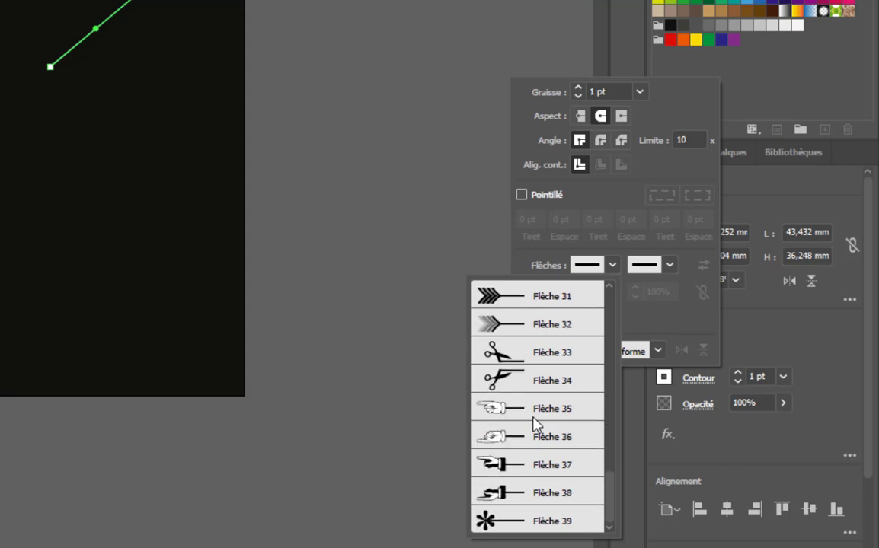
{"action": "scroll", "coordinate": [535, 424], "scroll_direction": "up", "scroll_amount": 2}
{"action": "scroll", "coordinate": [536, 424], "scroll_direction": "up", "scroll_amount": 2}
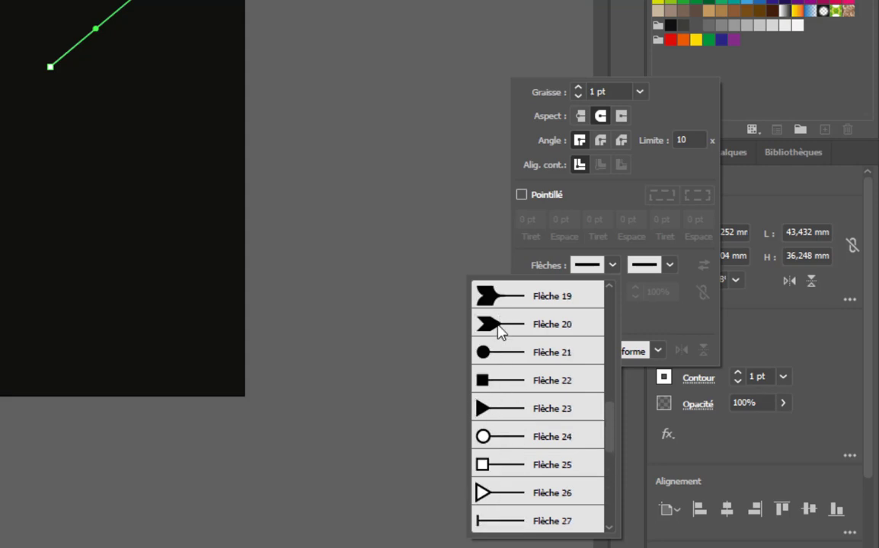
{"action": "left_click", "coordinate": [535, 326]}
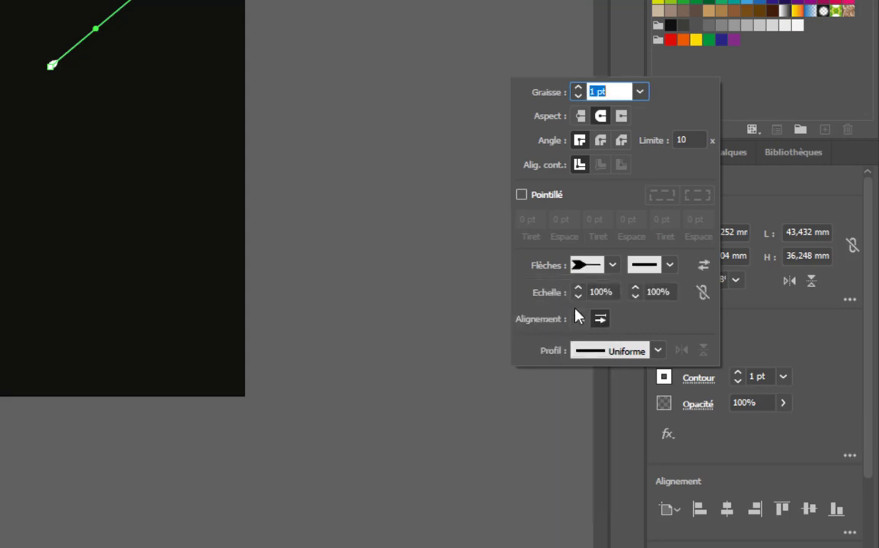
Apply arrowhead Flèche 2 to the end point of the diagonal line and set its stroke weight to 2 pt
{"action": "left_click", "coordinate": [667, 264]}
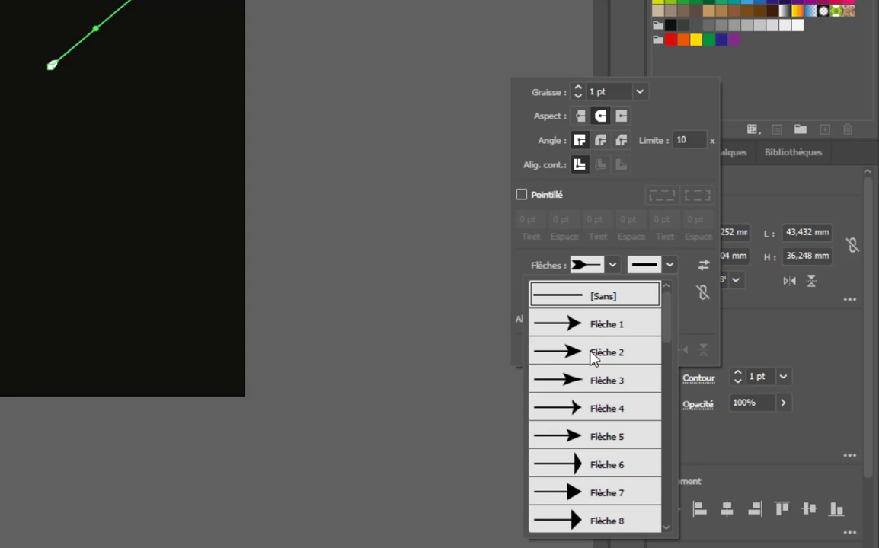
{"action": "left_click", "coordinate": [593, 354]}
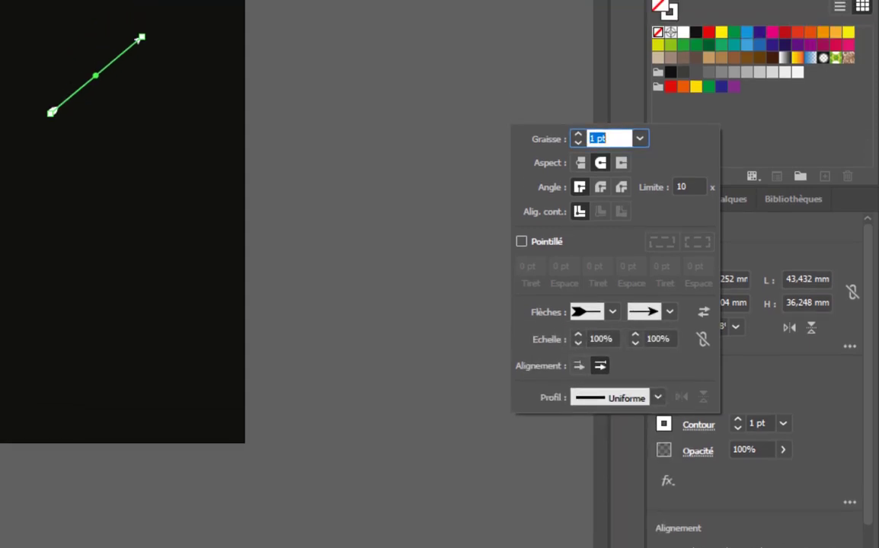
{"action": "key", "text": "Escape"}
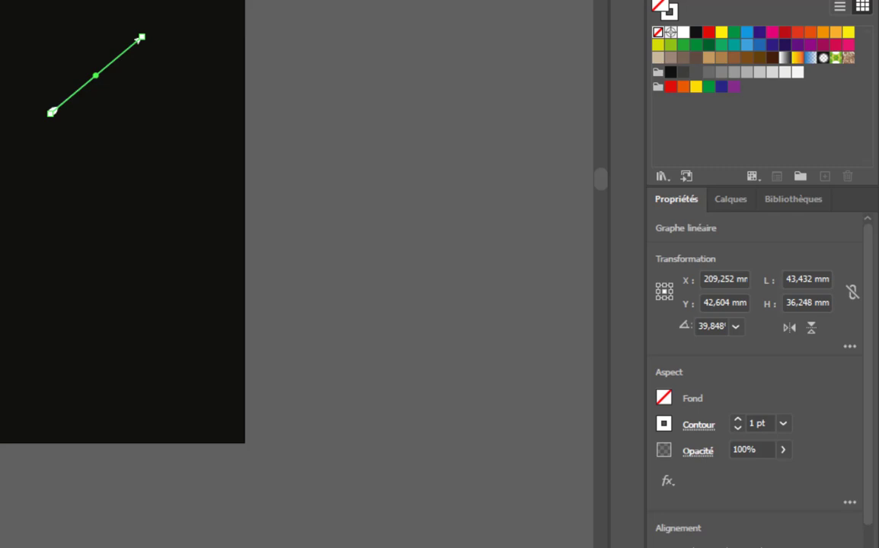
{"action": "left_click", "coordinate": [738, 420]}
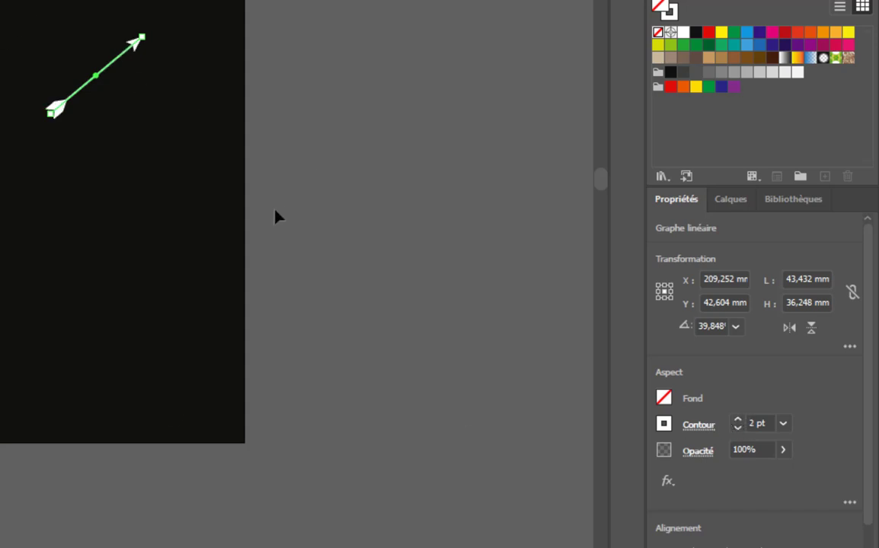
{"action": "scroll", "coordinate": [159, 57], "scroll_direction": "up", "scroll_amount": 3}
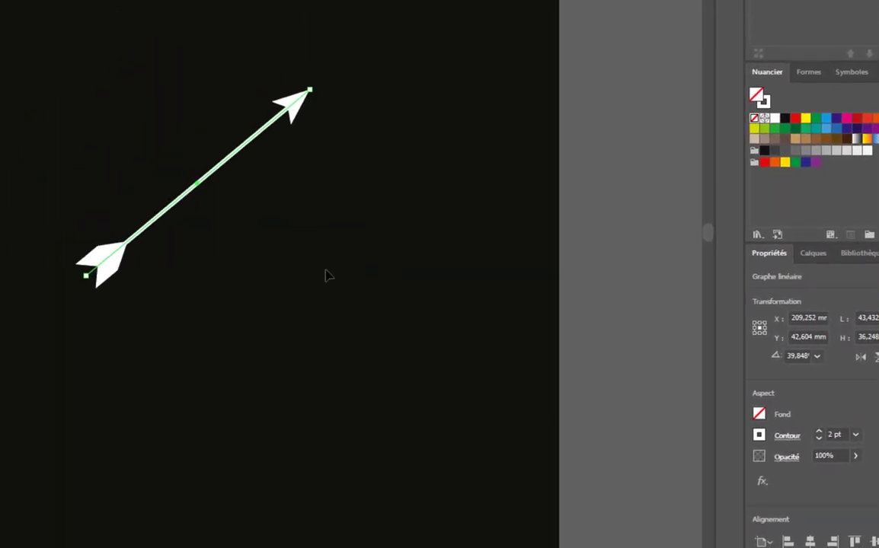
Enlarge the arrow's start arrowhead to 151% and its end arrowhead to 143% in the stroke options
{"action": "left_click", "coordinate": [782, 439]}
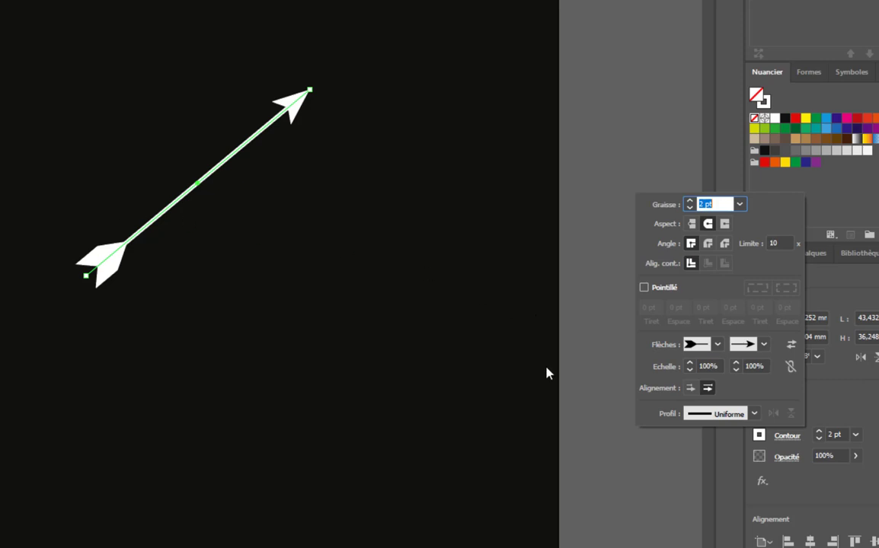
{"action": "left_click", "coordinate": [690, 366]}
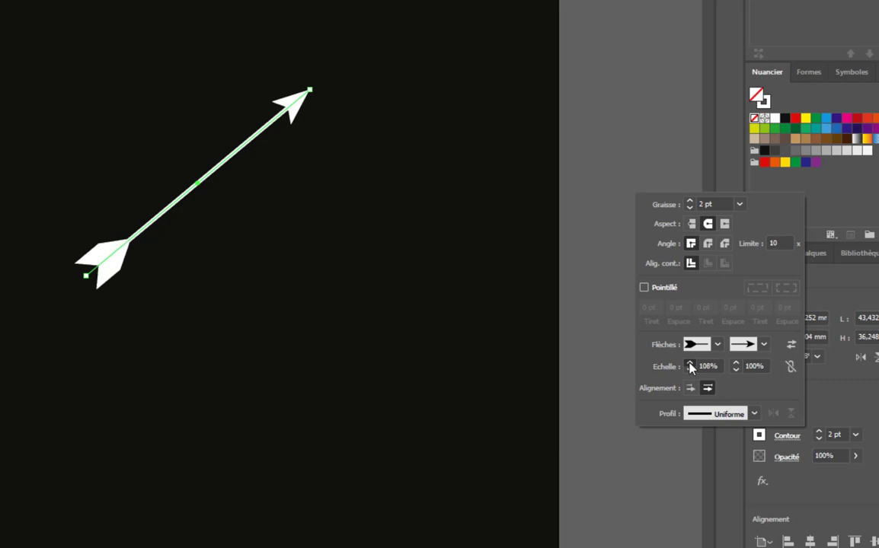
{"action": "left_click_drag", "start_coordinate": [690, 366], "coordinate": [690, 366]}
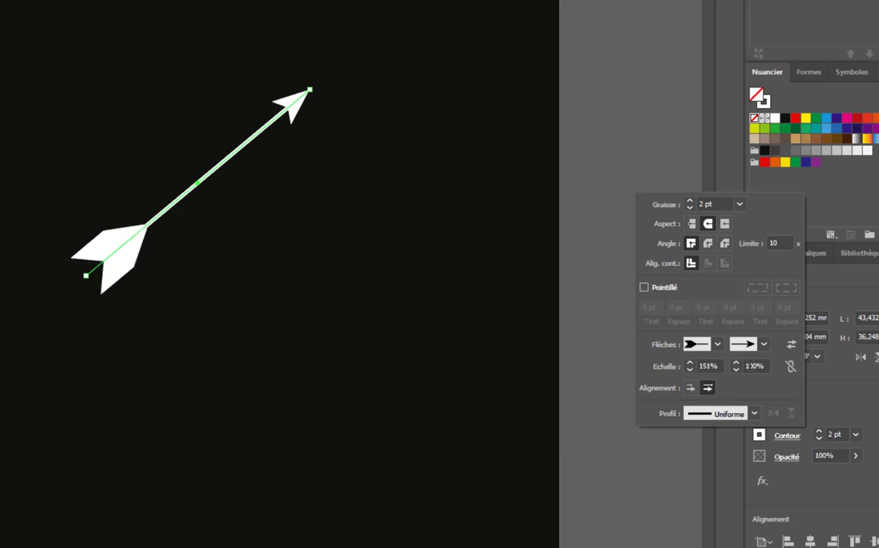
{"action": "left_click_drag", "start_coordinate": [735, 365], "coordinate": [735, 366]}
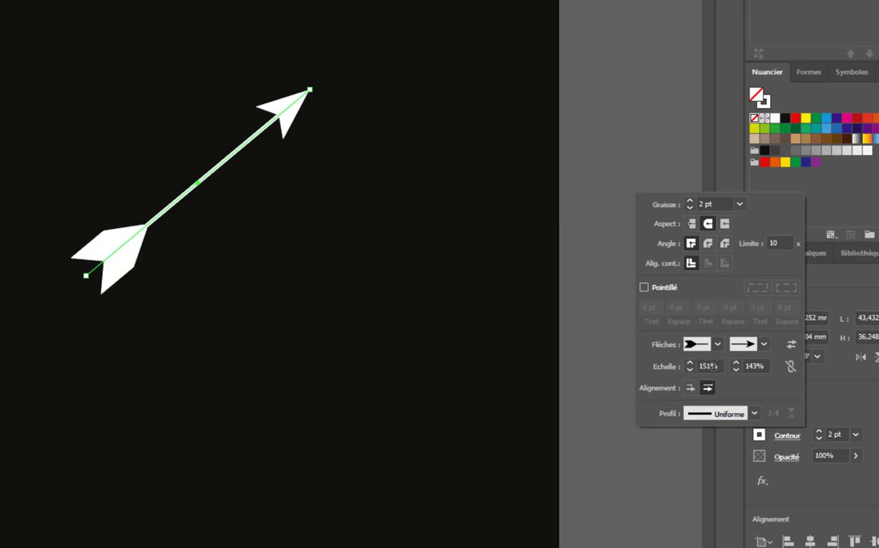
Set the scale of both the start and end arrowheads on the arrow's stroke to 100%
{"action": "left_click", "coordinate": [714, 366]}
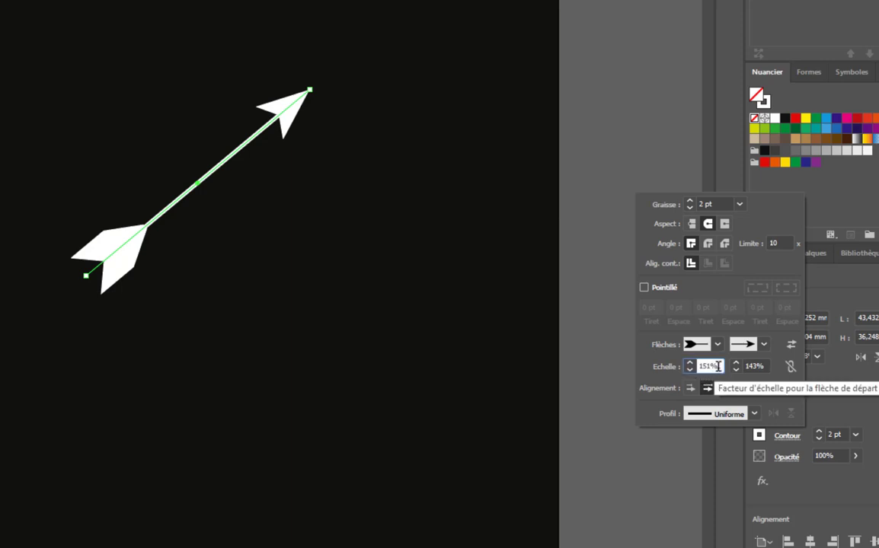
{"action": "key", "text": "ctrl+a"}
{"action": "type", "text": "100"}
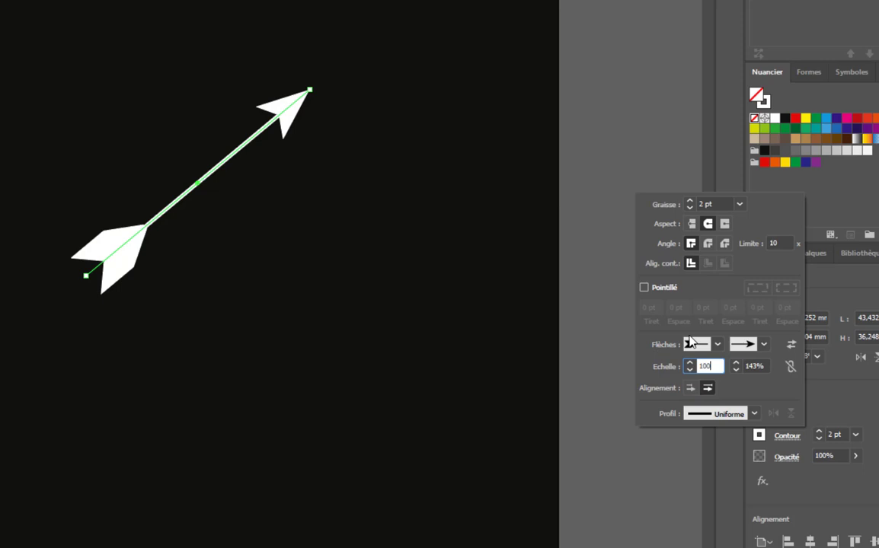
{"action": "key", "text": "Return"}
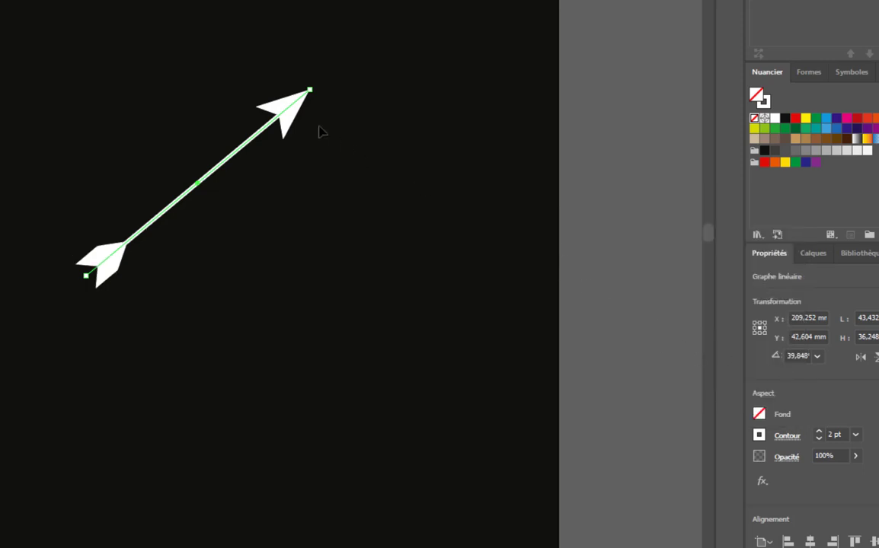
{"action": "left_click", "coordinate": [789, 445]}
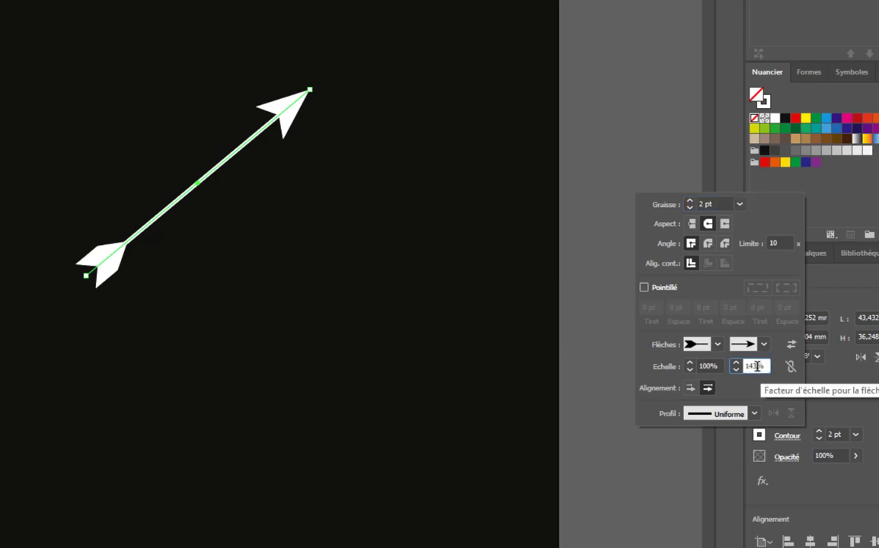
{"action": "left_click", "coordinate": [754, 366]}
{"action": "type", "text": "100"}
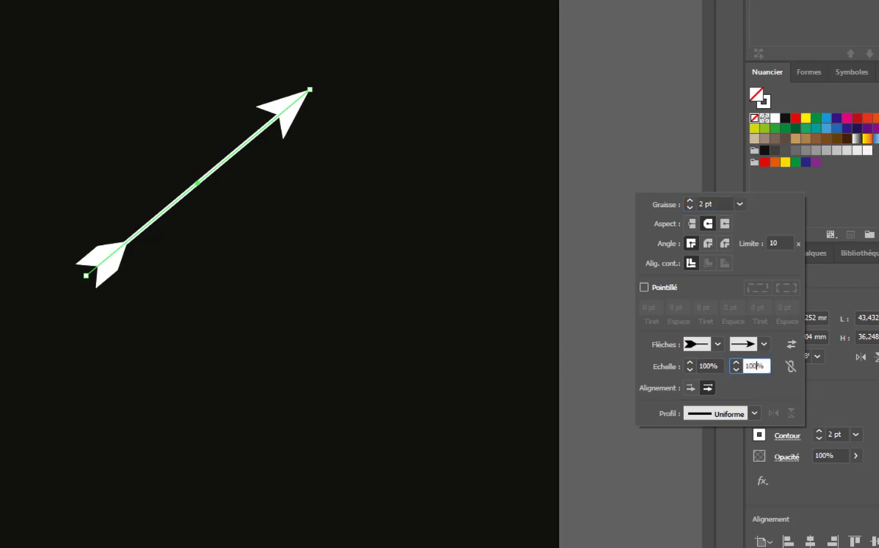
{"action": "left_click", "coordinate": [850, 404]}
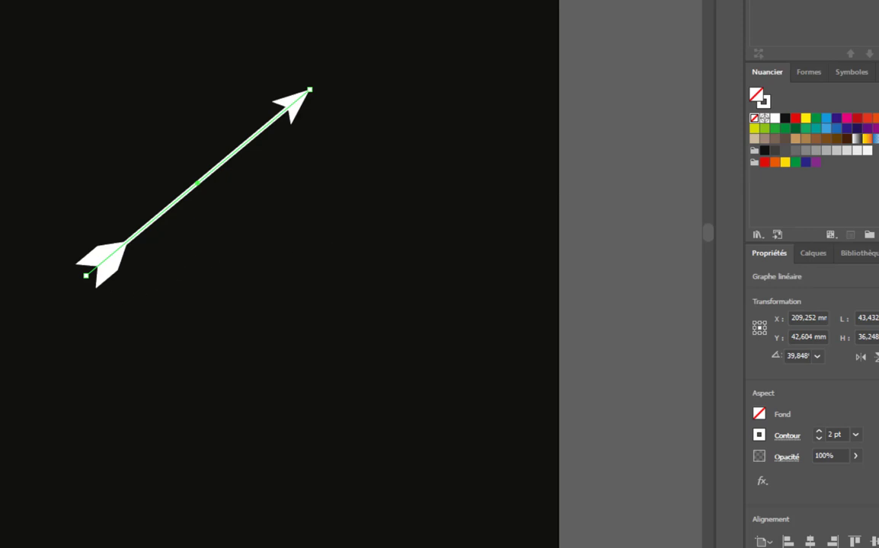
Move the arrow up and to the right, toward the upper-right corner of the black artboard
{"action": "scroll", "coordinate": [260, 303], "scroll_direction": "down", "scroll_amount": 1}
{"action": "scroll", "coordinate": [245, 325], "scroll_direction": "down", "scroll_amount": 1}
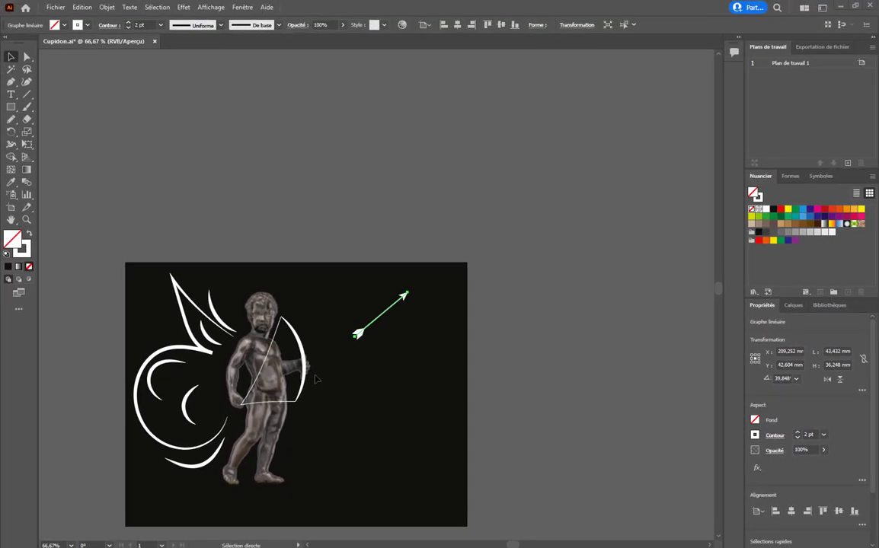
{"action": "left_click", "coordinate": [387, 385]}
{"action": "key", "text": "ctrl+0"}
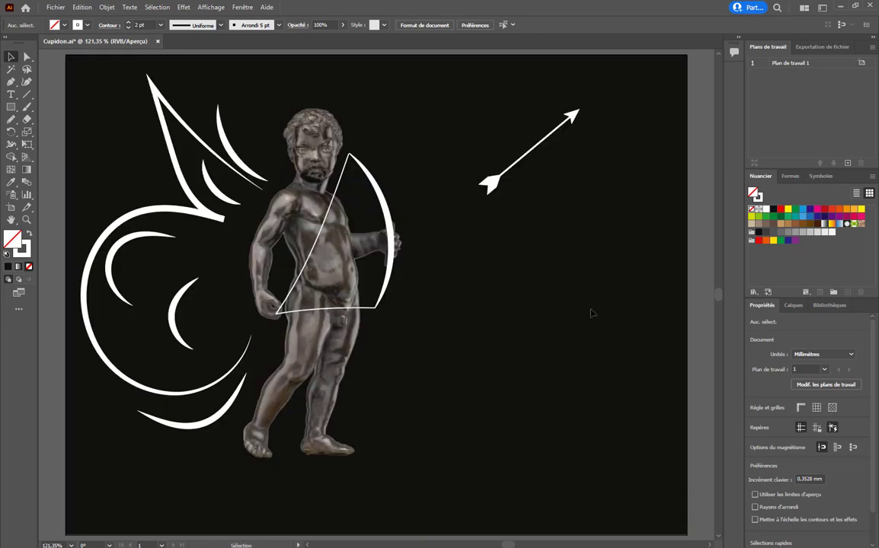
{"action": "left_click_drag", "start_coordinate": [534, 150], "coordinate": [597, 131]}
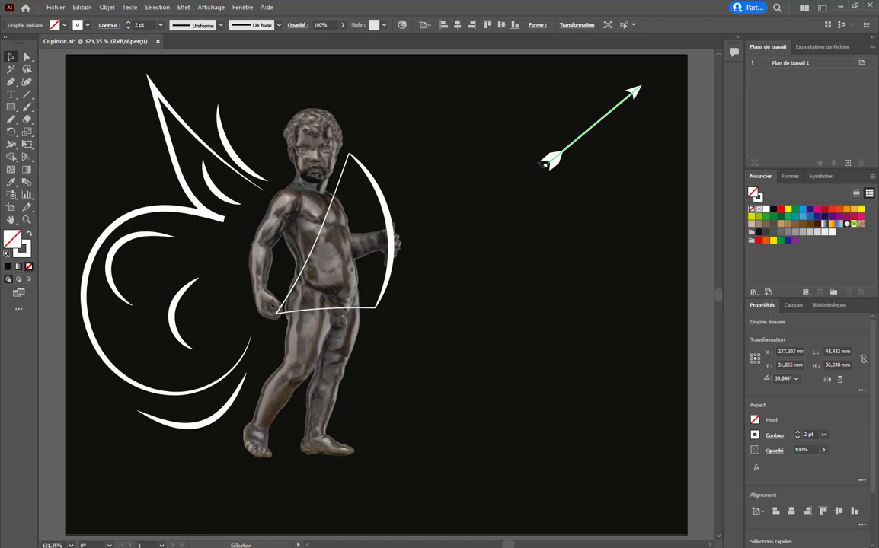
Rotate the arrow slightly to a shallower angle, then back to a somewhat steeper upward slope
{"action": "left_click_drag", "start_coordinate": [543, 163], "coordinate": [524, 170]}
{"action": "left_click", "coordinate": [609, 195]}
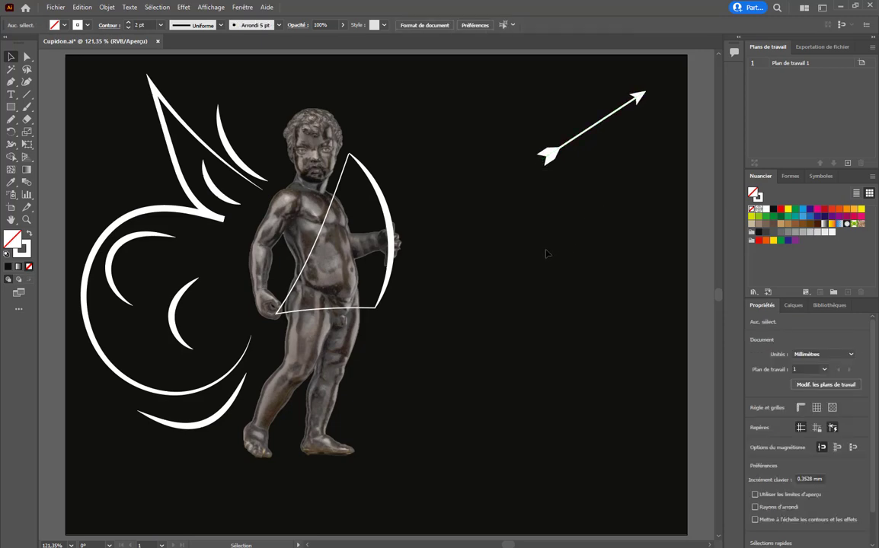
{"action": "left_click", "coordinate": [542, 163]}
{"action": "left_click_drag", "start_coordinate": [541, 160], "coordinate": [551, 166]}
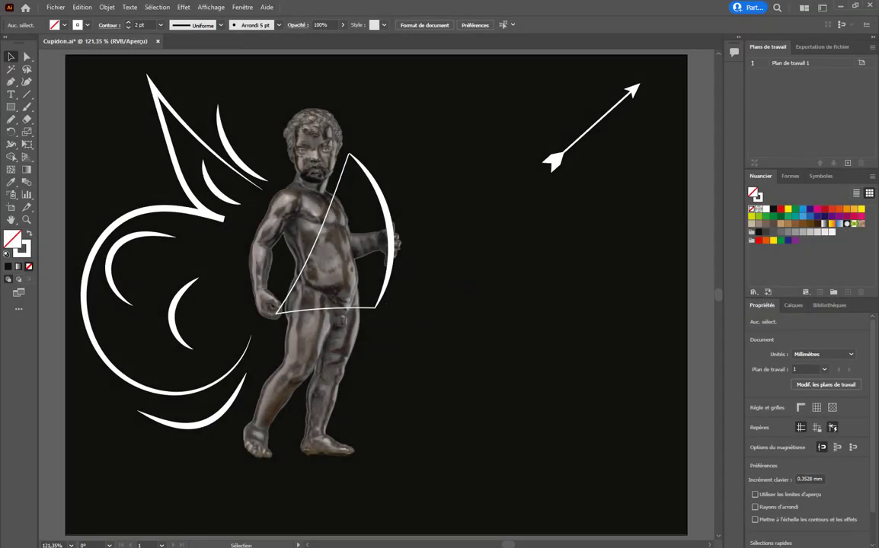
Draw a looping flight trail with the Pencil tool from beside the bow to the arrow's tail, about 88 by 64 mm
{"action": "left_click", "coordinate": [11, 120]}
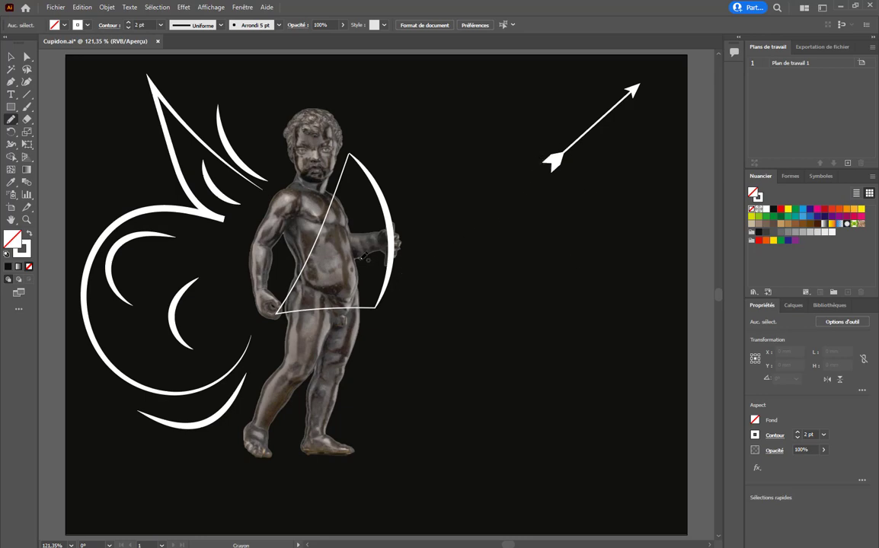
{"action": "mouse_move", "coordinate": [358, 257]}
{"action": "left_mouse_down"}
{"action": "mouse_move", "coordinate": [436, 289]}
{"action": "mouse_move", "coordinate": [435, 241]}
{"action": "mouse_move", "coordinate": [435, 299]}
{"action": "mouse_move", "coordinate": [535, 326]}
{"action": "mouse_move", "coordinate": [544, 267]}
{"action": "mouse_move", "coordinate": [546, 185]}
{"action": "left_mouse_up"}
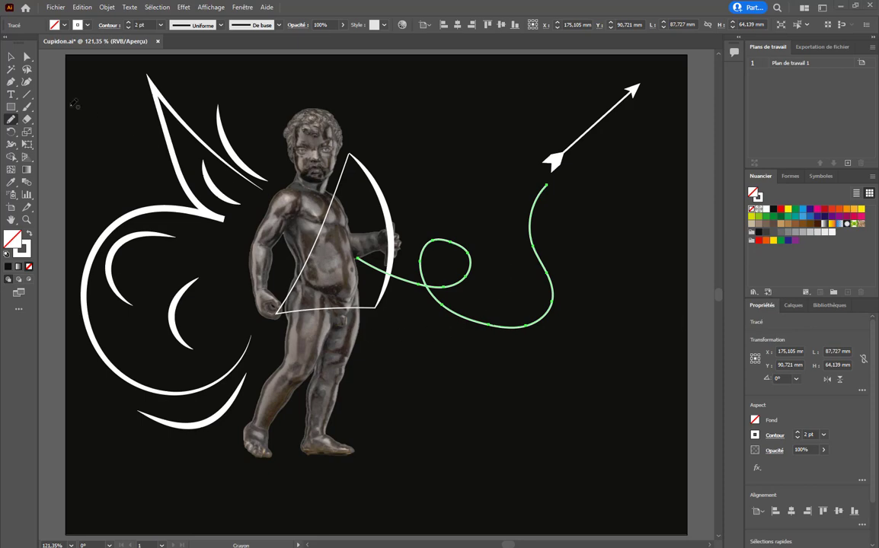
{"action": "left_click", "coordinate": [12, 56]}
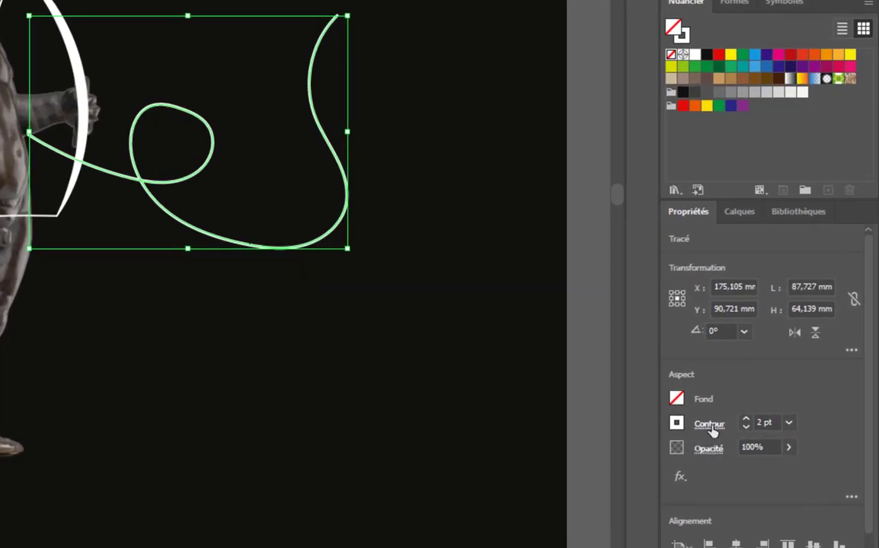
Make the looping trail's stroke dashed with a 6 pt dash and an 18 pt gap
{"action": "left_click", "coordinate": [711, 425]}
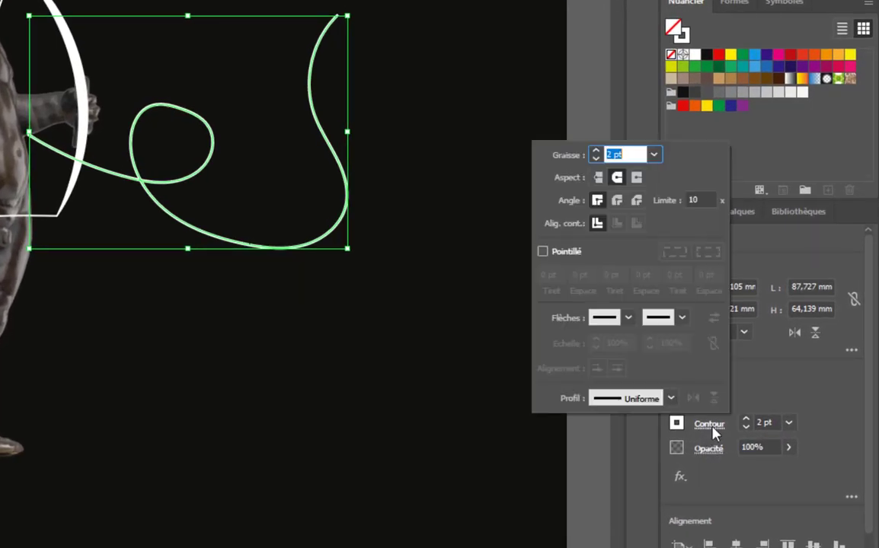
{"action": "left_click", "coordinate": [543, 252]}
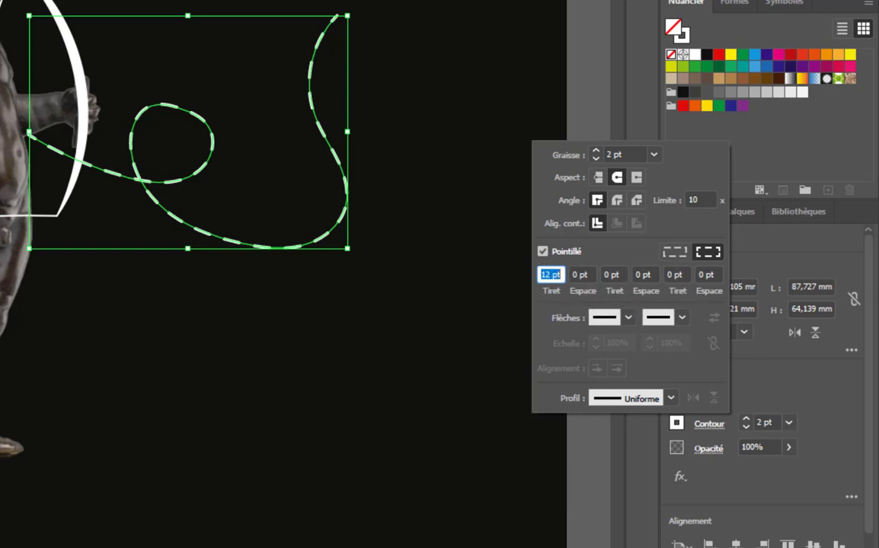
{"action": "left_click", "coordinate": [544, 299]}
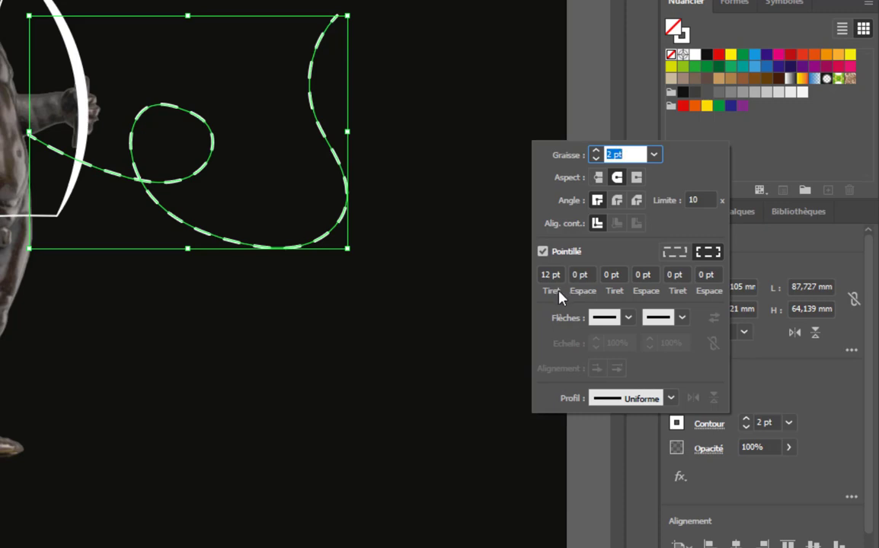
{"action": "left_click", "coordinate": [552, 279]}
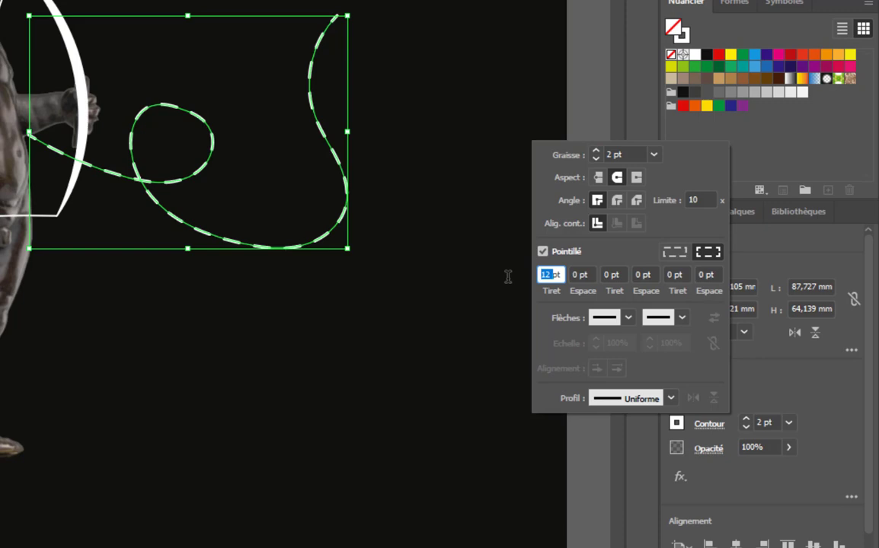
{"action": "left_click", "coordinate": [578, 276]}
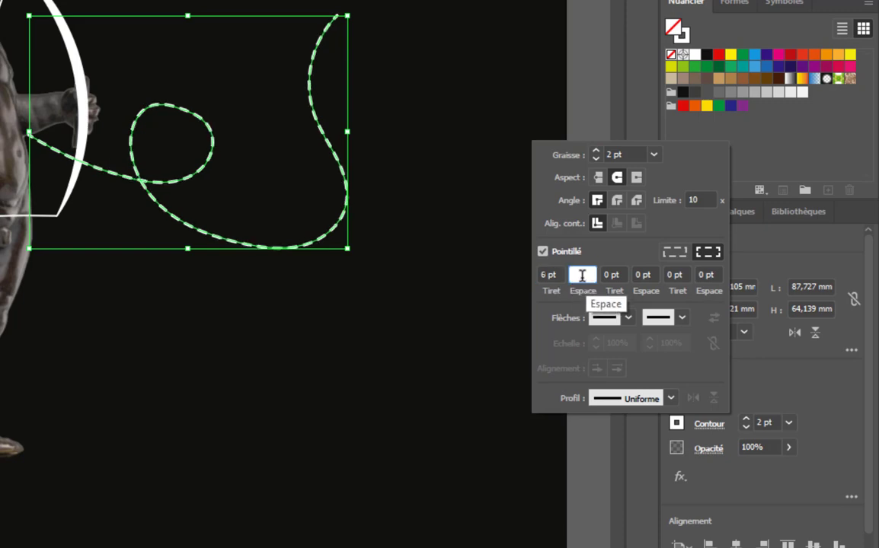
{"action": "type", "text": "18"}
{"action": "left_click", "coordinate": [612, 274]}
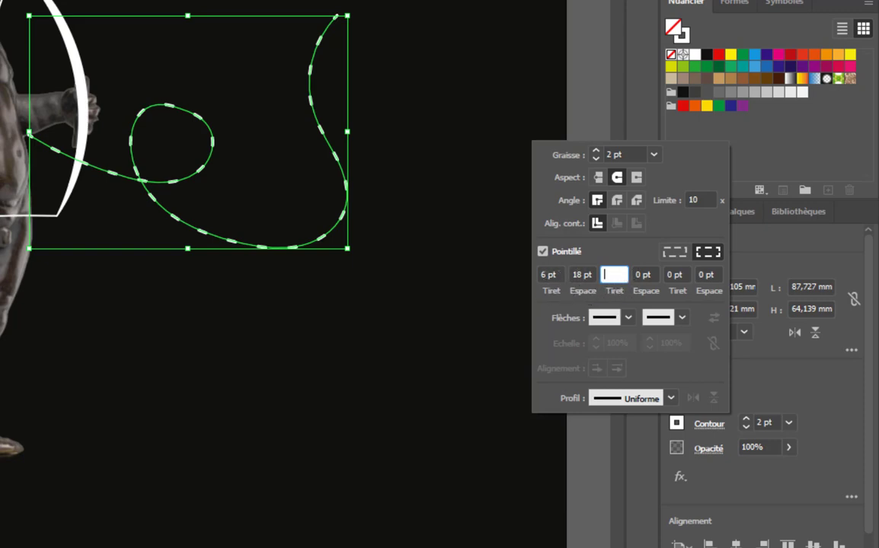
Change the trail's dash pattern to a 3 pt dash, 18 pt gap, 12 pt second dash and 18 pt second gap
{"action": "left_click", "coordinate": [549, 274]}
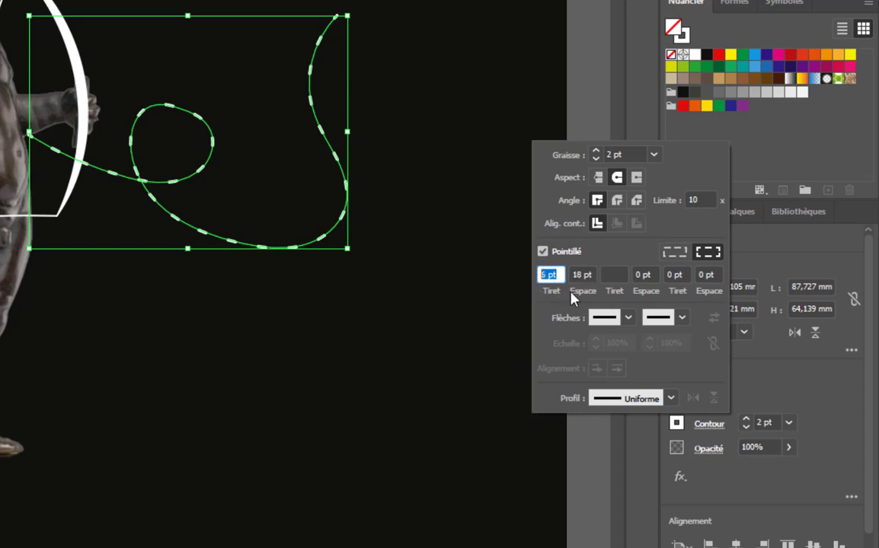
{"action": "type", "text": "3"}
{"action": "key", "text": "Tab"}
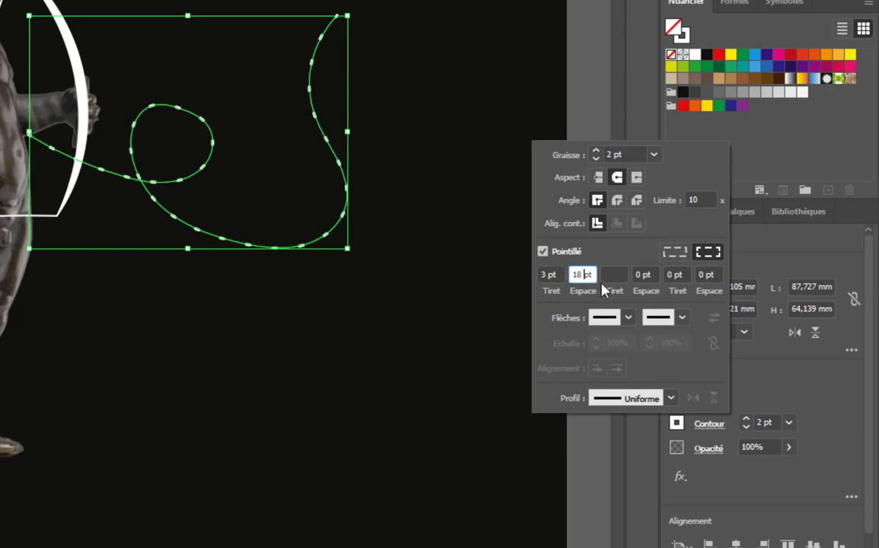
{"action": "key", "text": "Tab"}
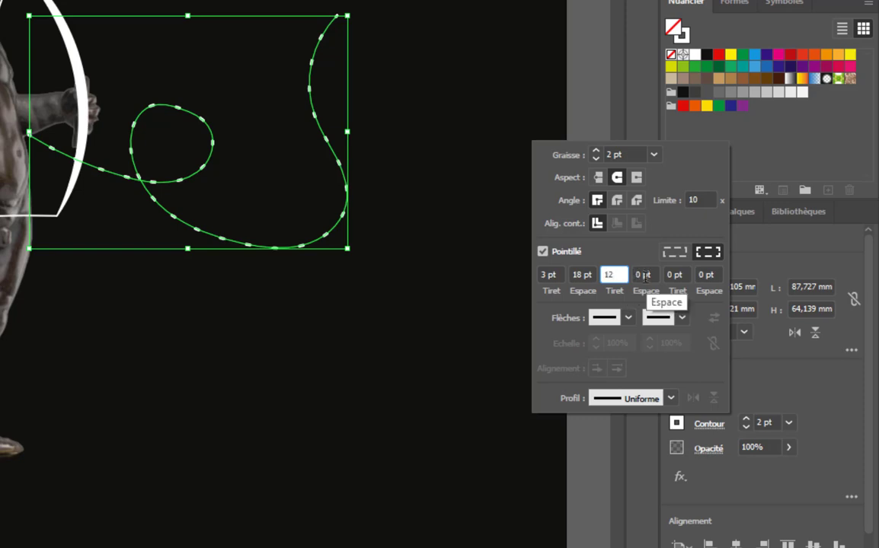
{"action": "left_click", "coordinate": [643, 275]}
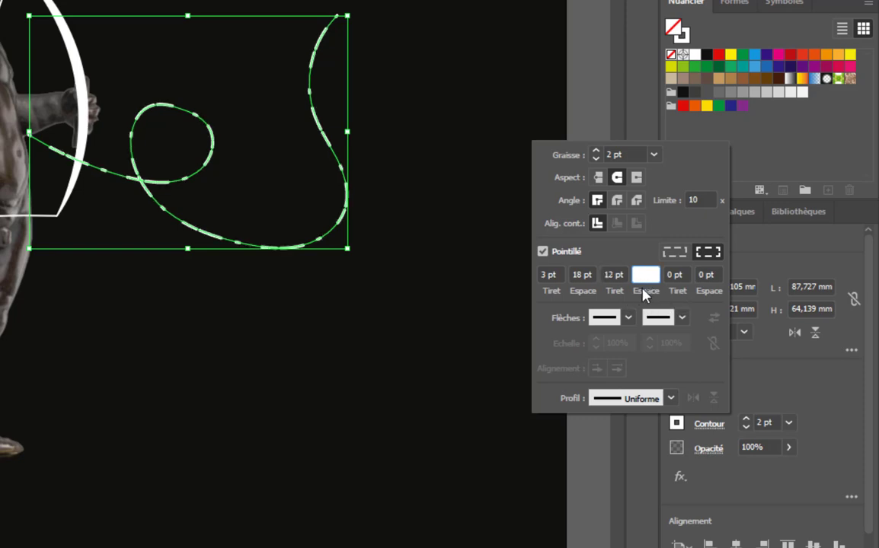
{"action": "type", "text": "18"}
{"action": "key", "text": "Tab"}
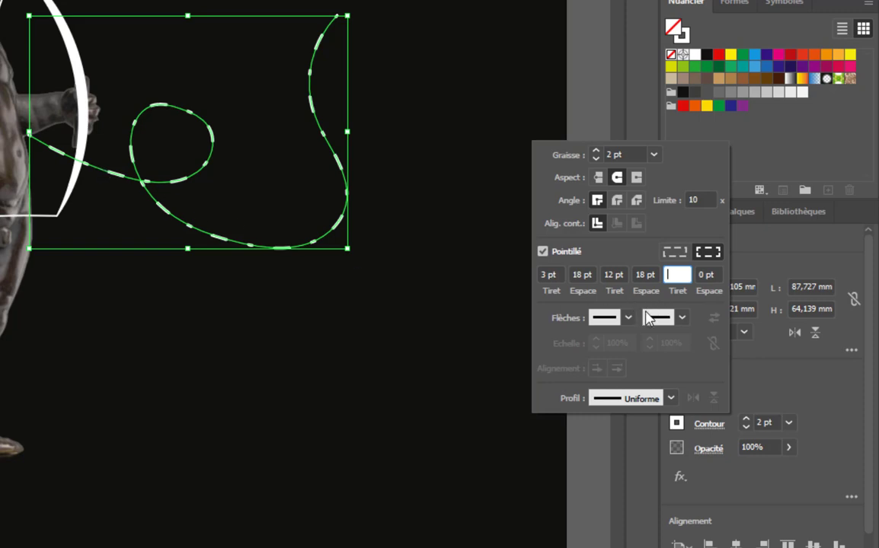
{"action": "left_click", "coordinate": [3, 155]}
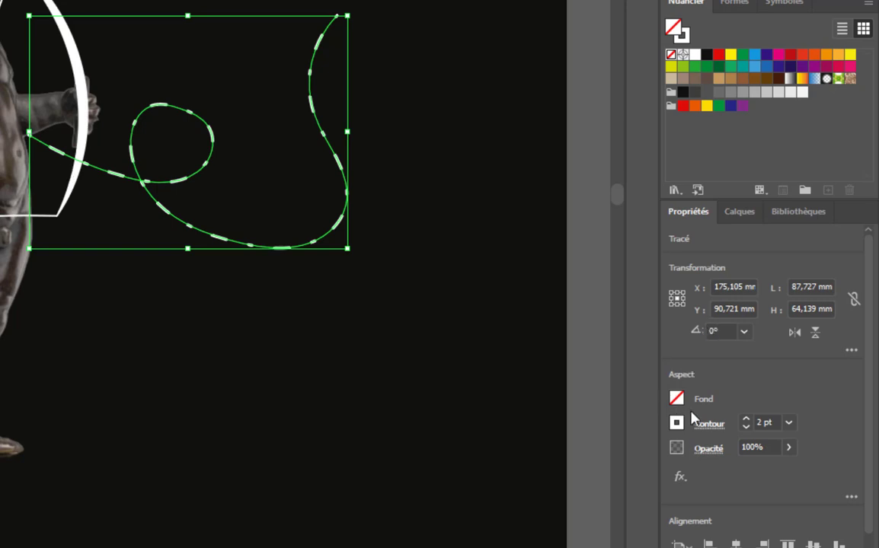
Reset the second gap, third dash and second dash of the trail's dashed stroke to 0
{"action": "left_click", "coordinate": [702, 426]}
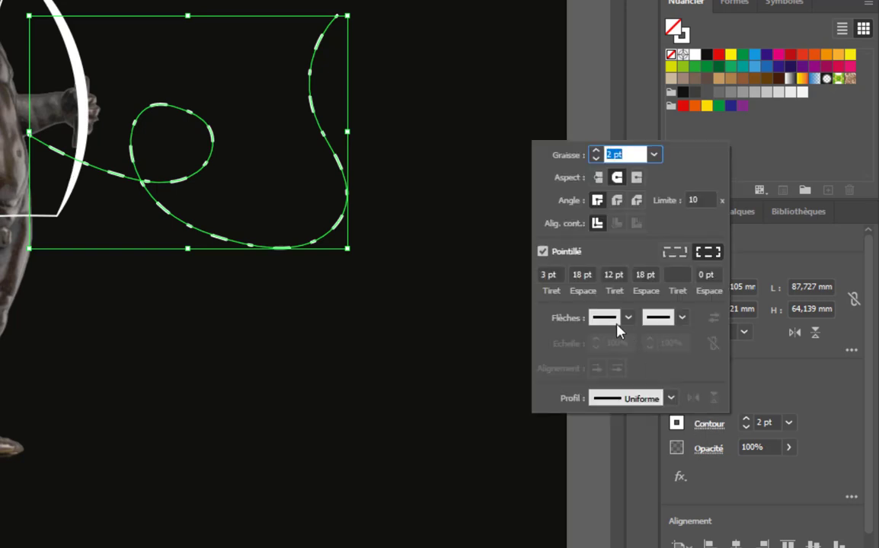
{"action": "left_click", "coordinate": [647, 275]}
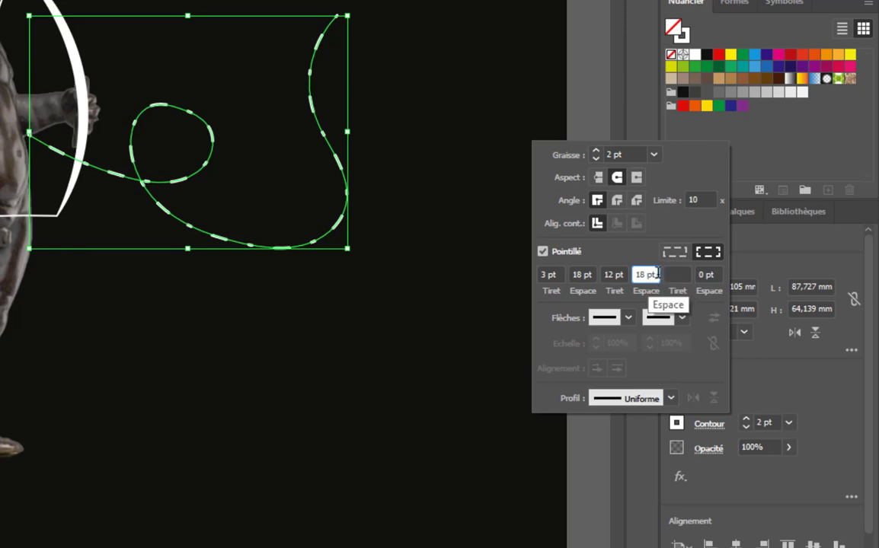
{"action": "key", "text": "BackSpace"}
{"action": "key", "text": "BackSpace"}
{"action": "key", "text": "BackSpace"}
{"action": "key", "text": "BackSpace"}
{"action": "left_click", "coordinate": [680, 280]}
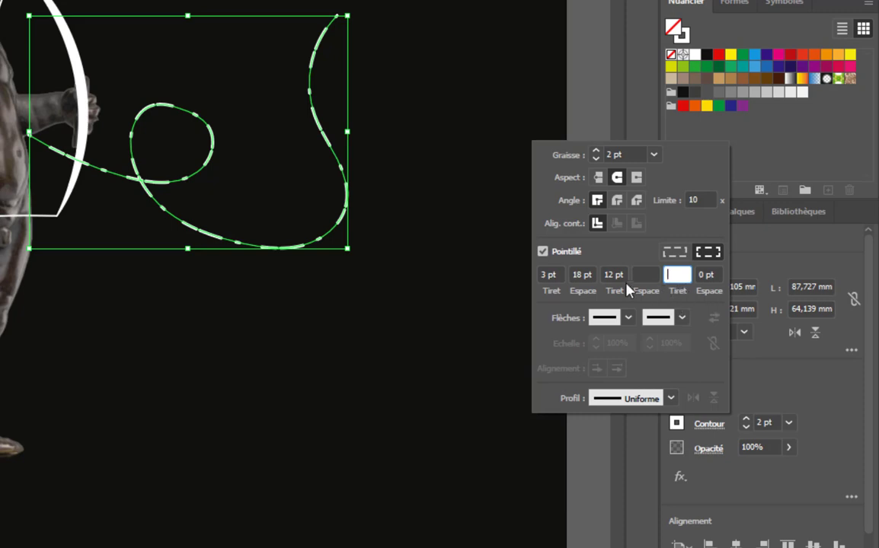
{"action": "type", "text": "0"}
{"action": "left_click", "coordinate": [648, 274]}
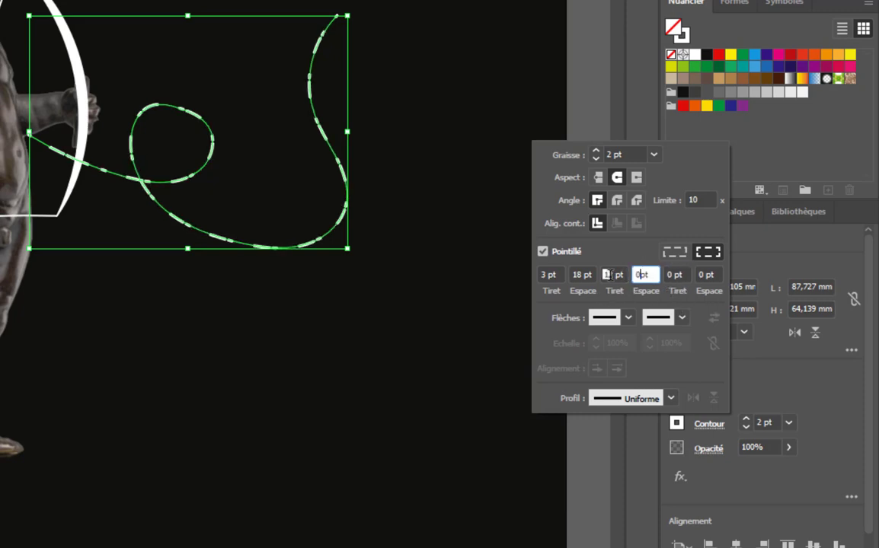
{"action": "left_click", "coordinate": [614, 275]}
{"action": "type", "text": "0"}
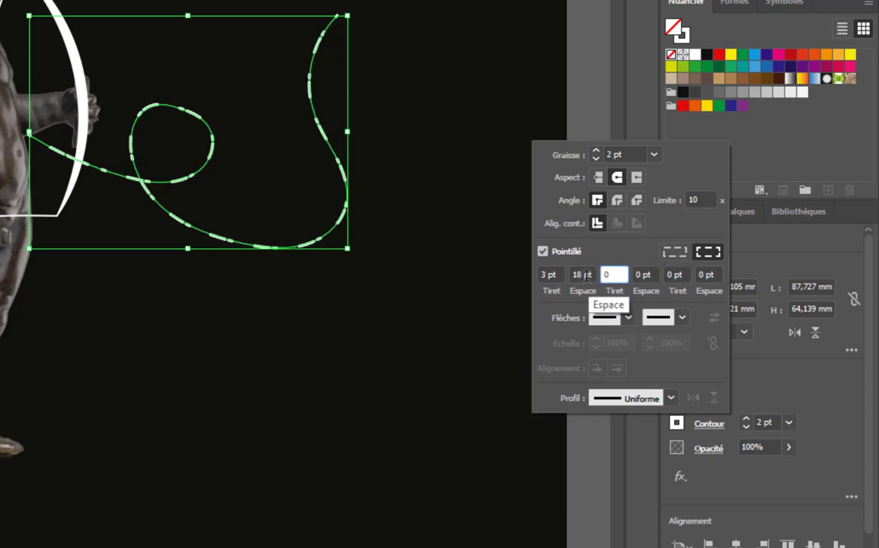
Set the trail's first dash to 12 pt and its first gap to 12 pt
{"action": "left_click", "coordinate": [587, 275]}
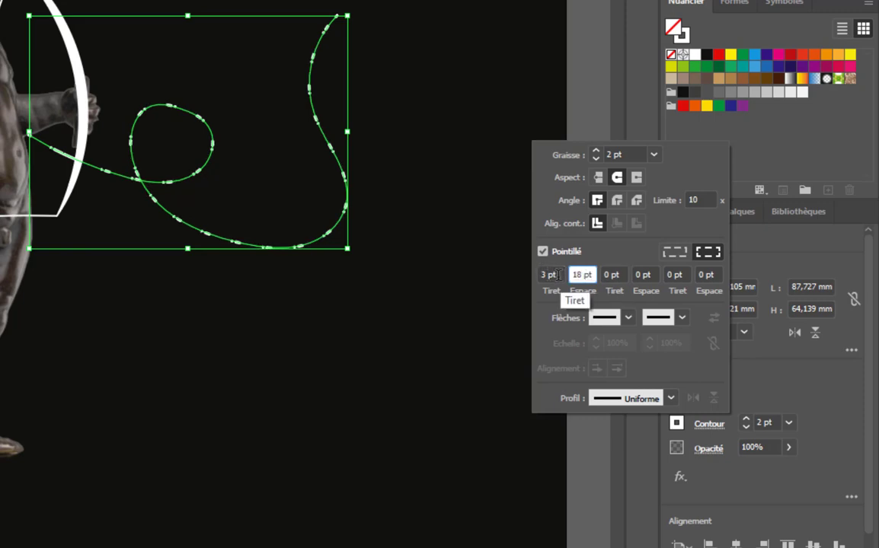
{"action": "left_click", "coordinate": [553, 274]}
{"action": "type", "text": "21"}
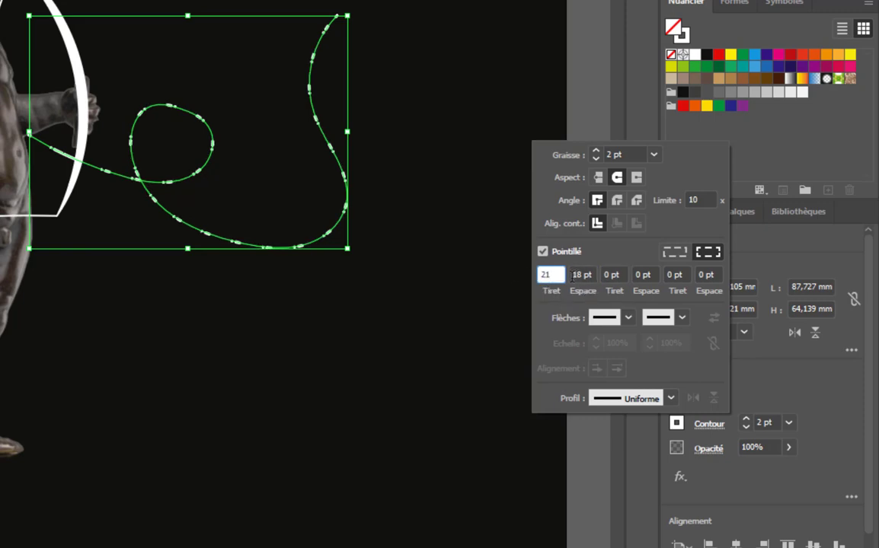
{"action": "key", "text": "BackSpace"}
{"action": "key", "text": "BackSpace"}
{"action": "type", "text": "12"}
{"action": "left_click", "coordinate": [588, 273]}
{"action": "type", "text": "1"}
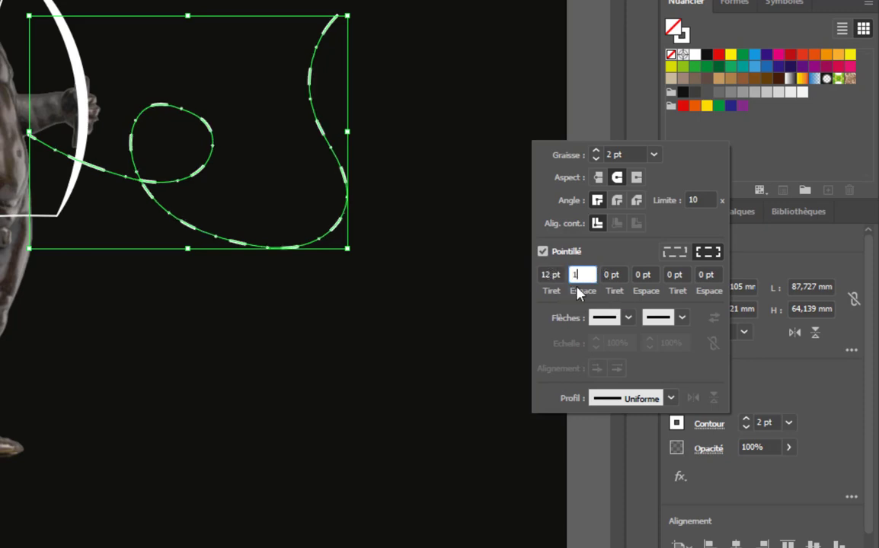
{"action": "type", "text": "2"}
{"action": "left_click", "coordinate": [612, 275]}
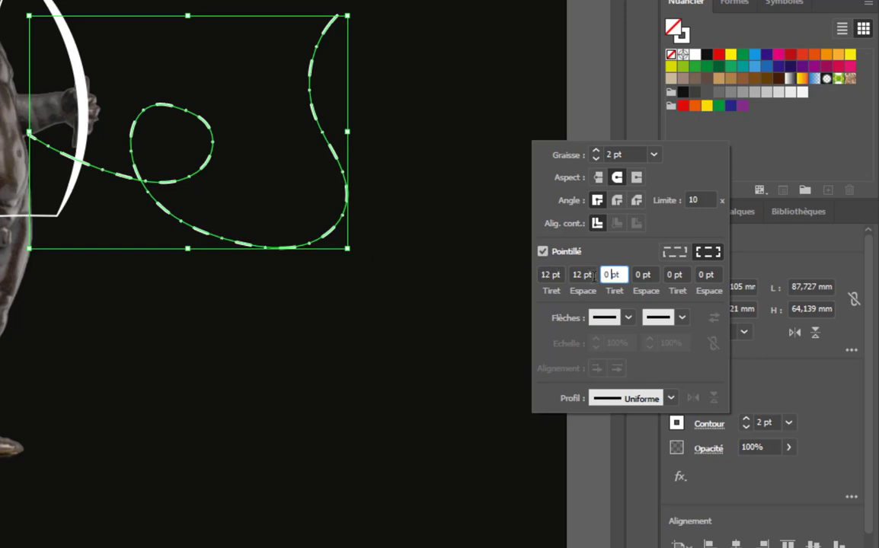
Reduce the trail's first gap to 6 pt and deselect the path
{"action": "key", "text": "shift+Tab"}
{"action": "type", "text": "6"}
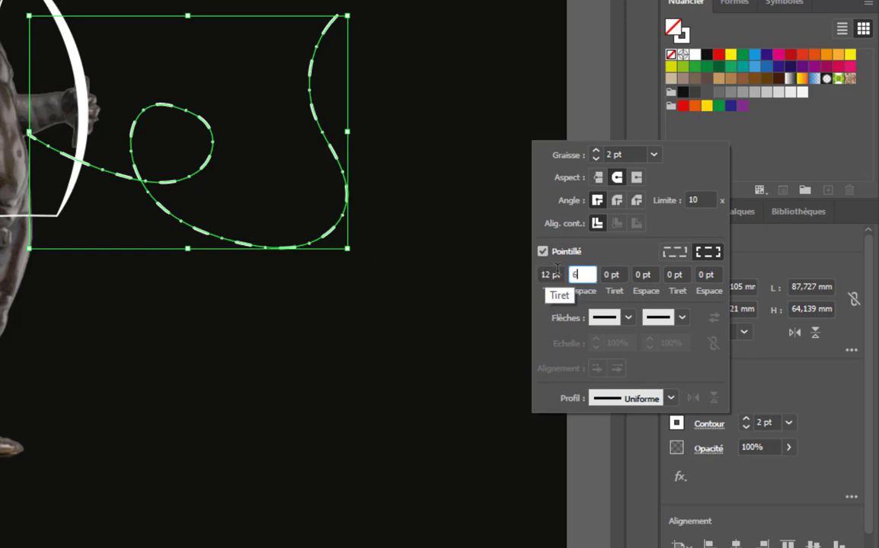
{"action": "left_click", "coordinate": [604, 275]}
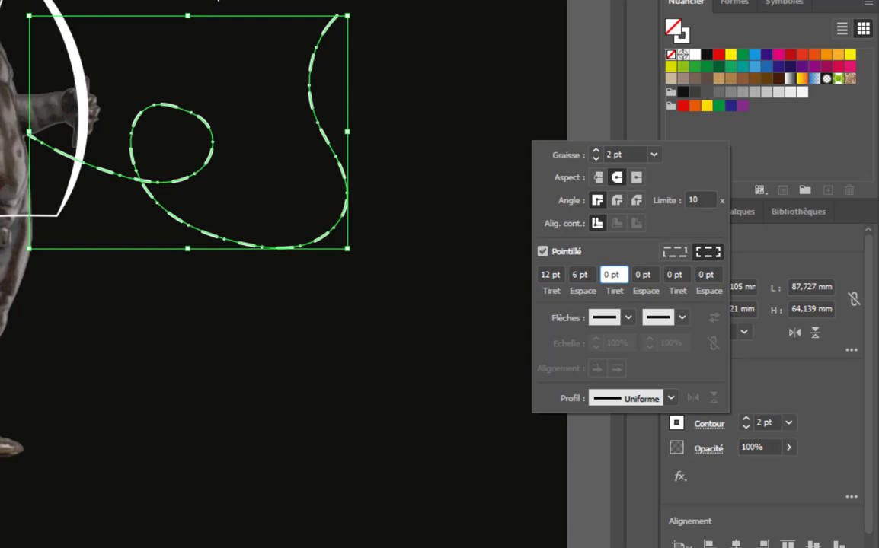
{"action": "left_click", "coordinate": [216, 3]}
{"action": "left_click", "coordinate": [216, 3]}
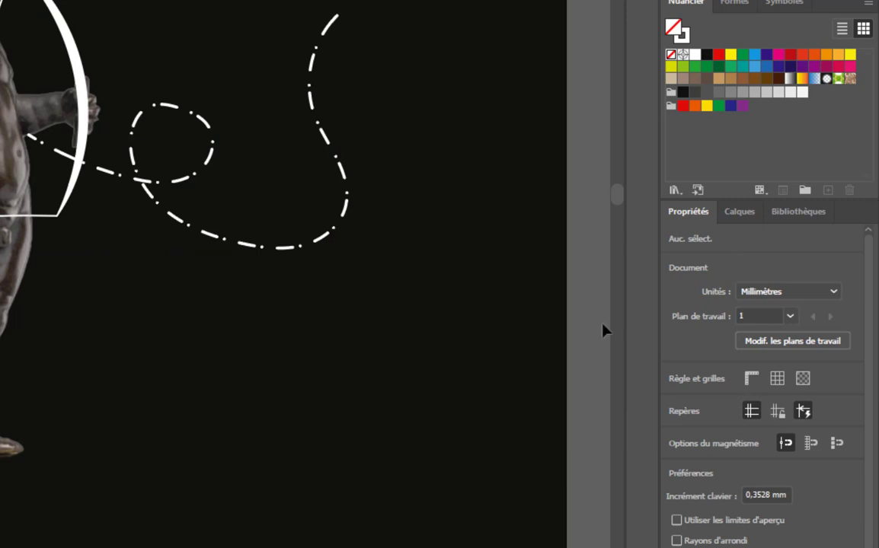
Clear the second and third dash and gap values of the looping trail's stroke, leaving them empty
{"action": "left_click", "coordinate": [291, 246]}
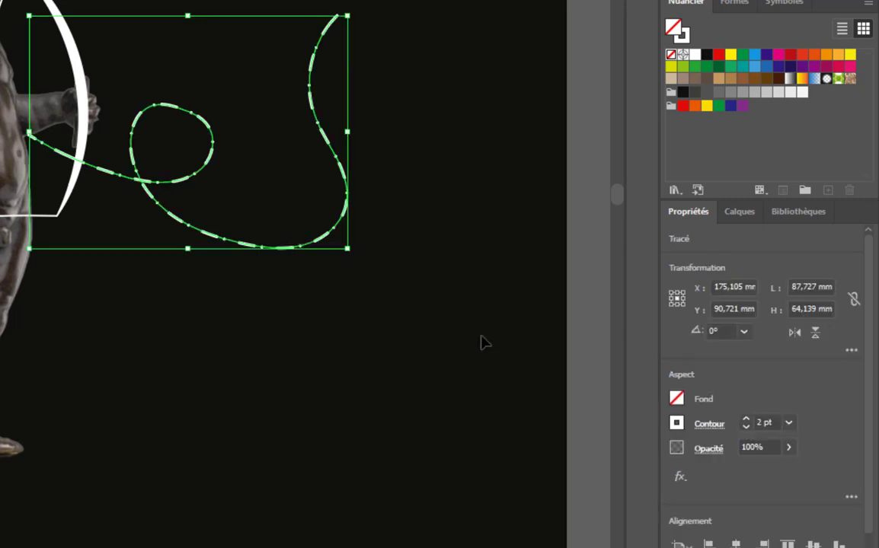
{"action": "left_click", "coordinate": [701, 429]}
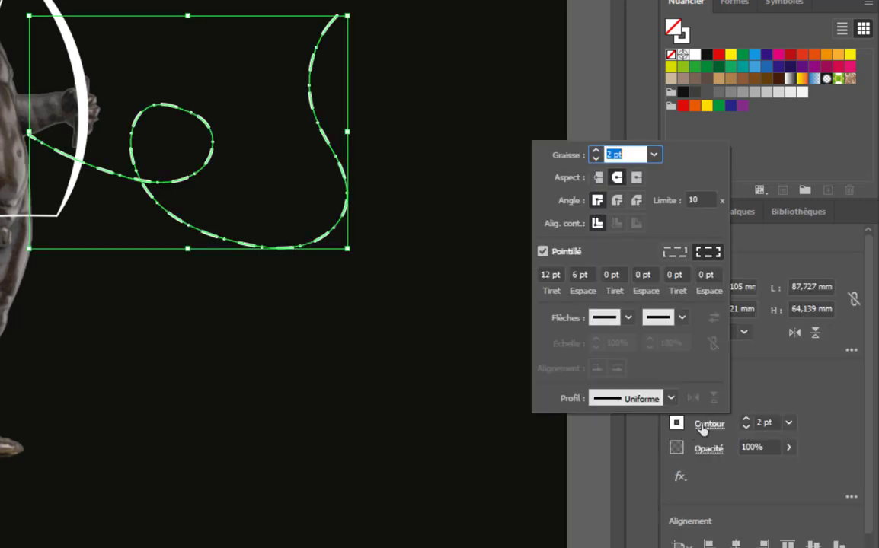
{"action": "left_click", "coordinate": [613, 275]}
{"action": "key", "text": "BackSpace"}
{"action": "type", "text": "12"}
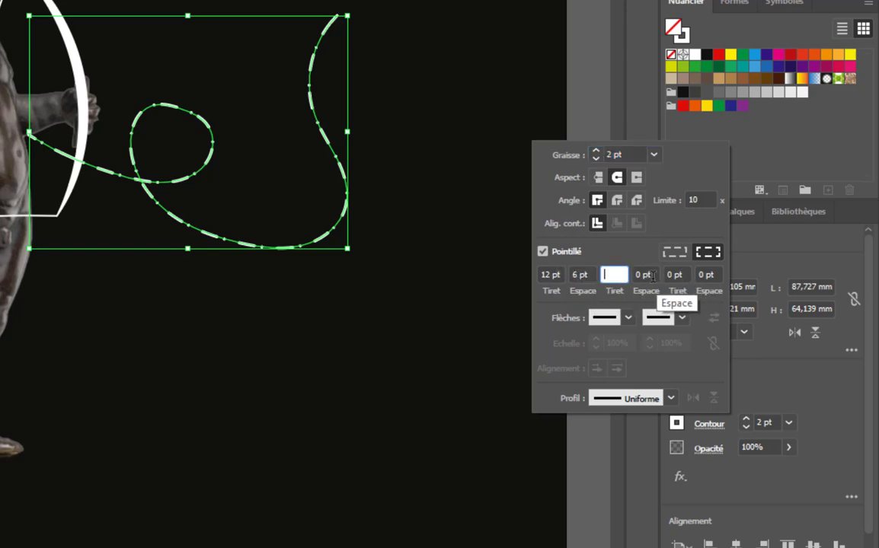
{"action": "key", "text": "Tab"}
{"action": "key", "text": "BackSpace"}
{"action": "key", "text": "Tab"}
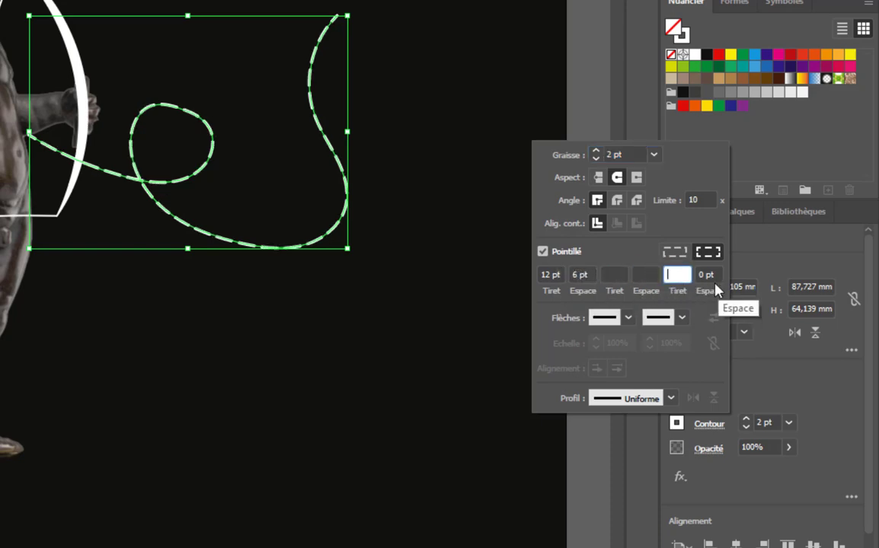
{"action": "key", "text": "Tab"}
{"action": "key", "text": "BackSpace"}
{"action": "left_click", "coordinate": [594, 276]}
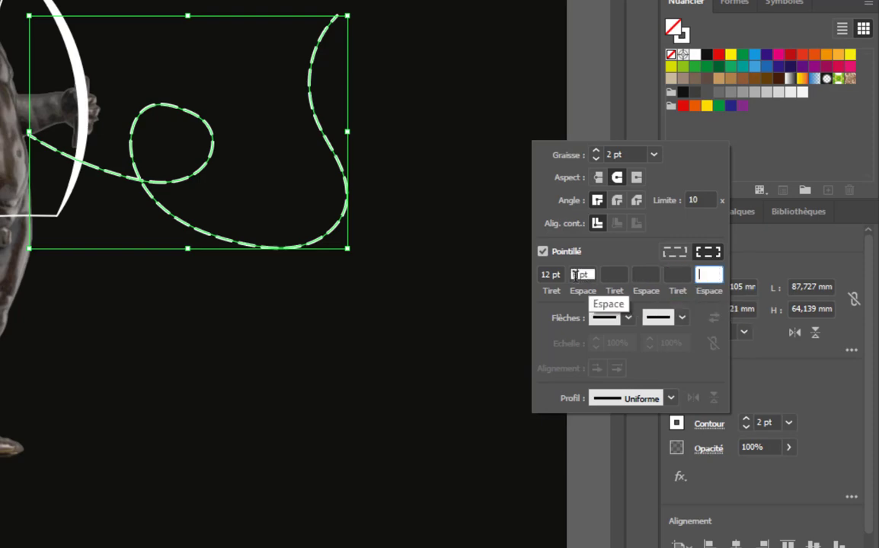
{"action": "left_click", "coordinate": [305, 309]}
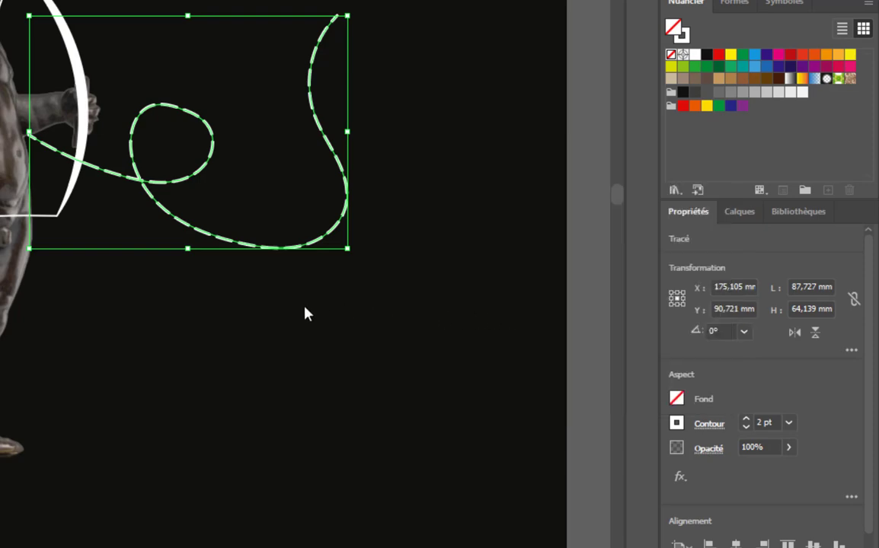
{"action": "left_click", "coordinate": [303, 308]}
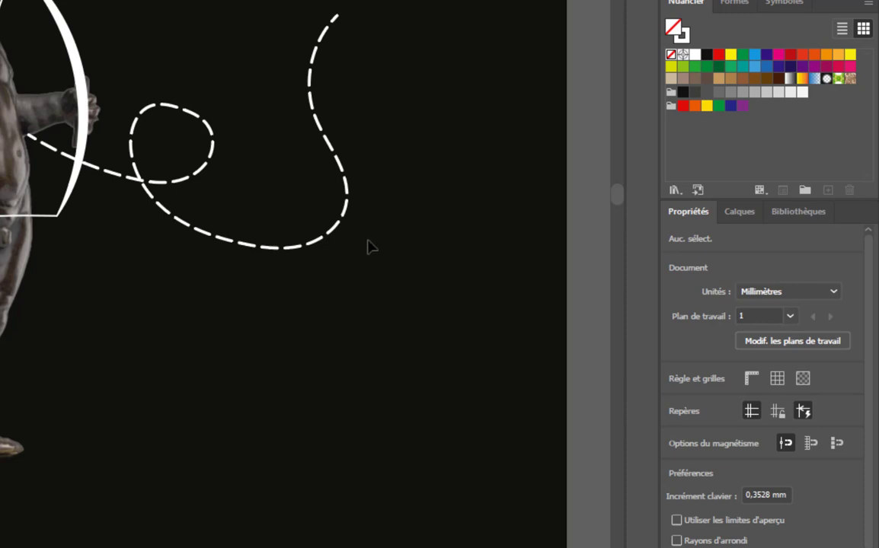
Turn the looping trail into a dotted line with a 0 pt dash and a 12 pt gap
{"action": "left_click", "coordinate": [296, 246]}
{"action": "left_click", "coordinate": [708, 425]}
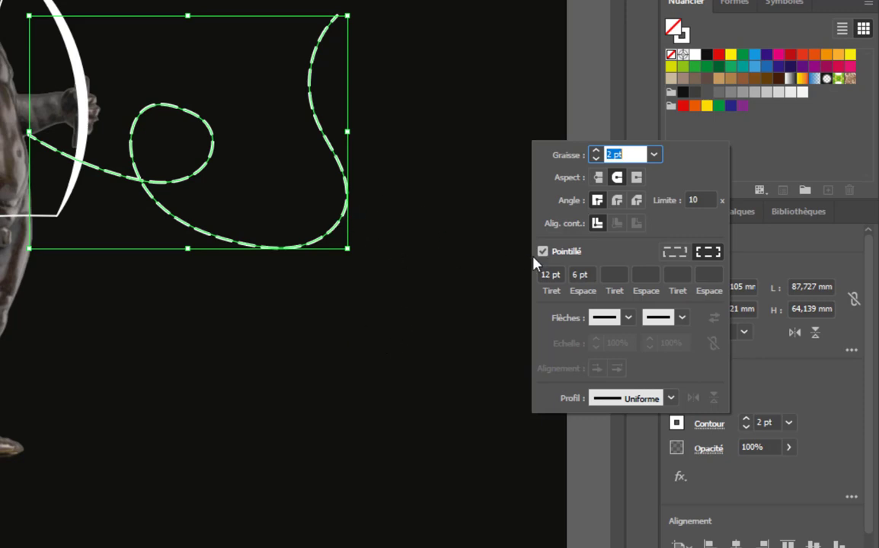
{"action": "left_click_drag", "start_coordinate": [561, 276], "coordinate": [501, 274]}
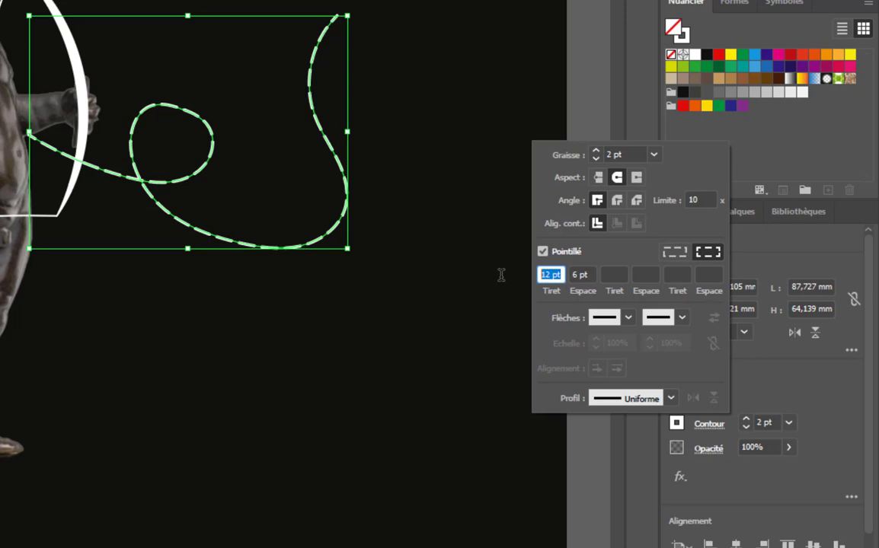
{"action": "type", "text": "0"}
{"action": "left_click", "coordinate": [585, 275]}
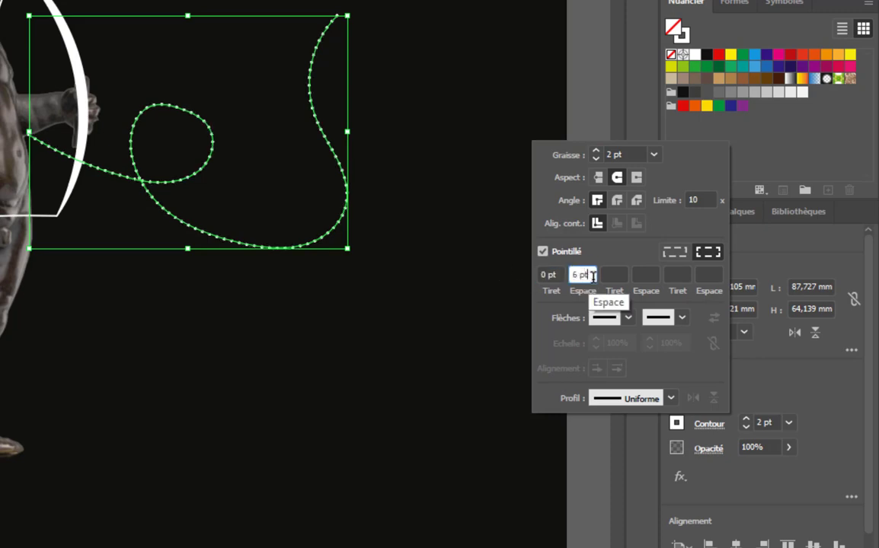
{"action": "left_click_drag", "start_coordinate": [585, 275], "coordinate": [571, 285]}
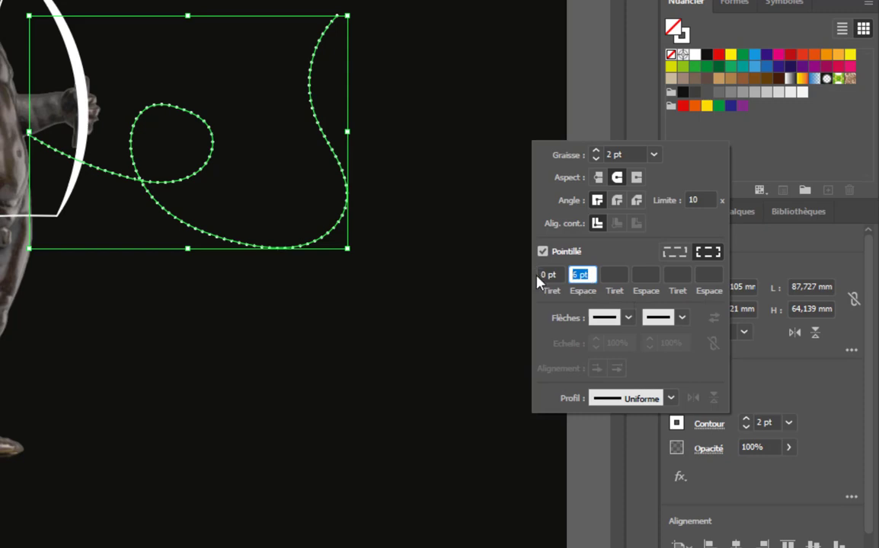
{"action": "type", "text": "12"}
{"action": "key", "text": "Tab"}
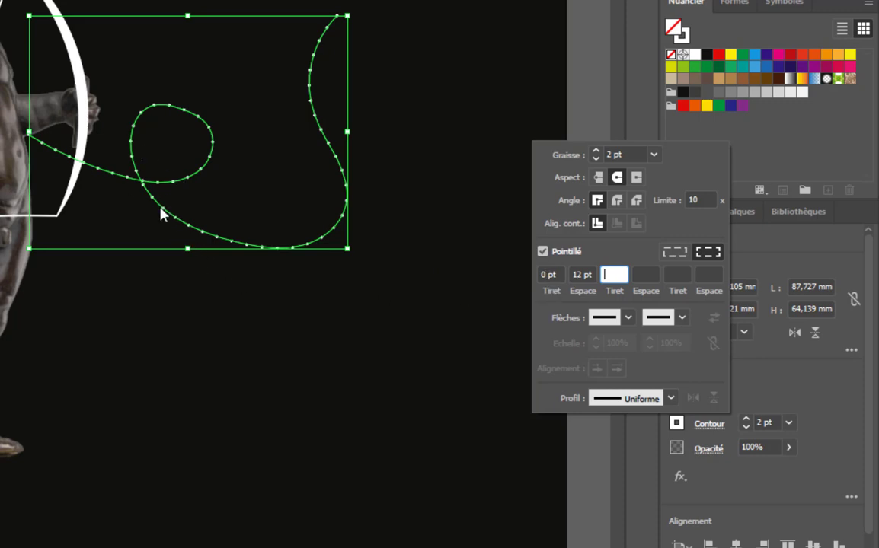
{"action": "left_click", "coordinate": [406, 272]}
{"action": "left_click", "coordinate": [406, 271]}
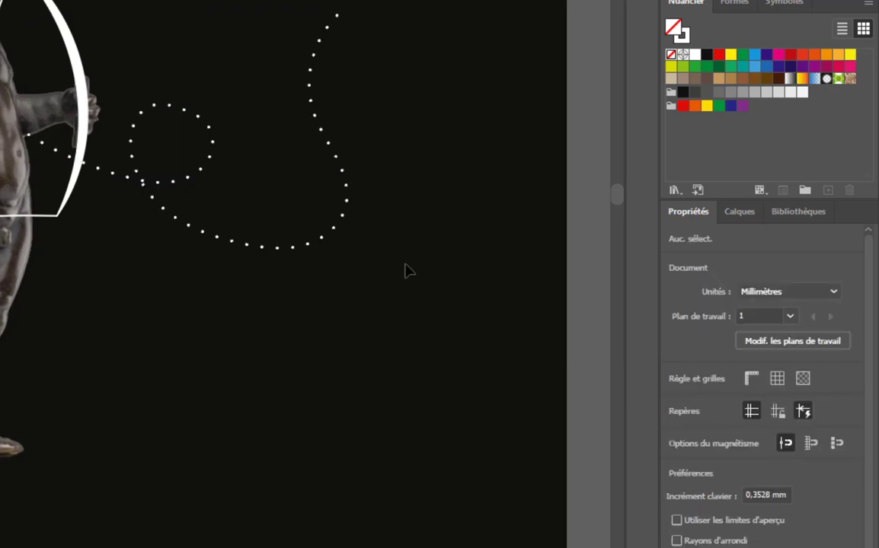
Set the dotted trail's stroke weight to 4 pt
{"action": "left_click", "coordinate": [315, 244]}
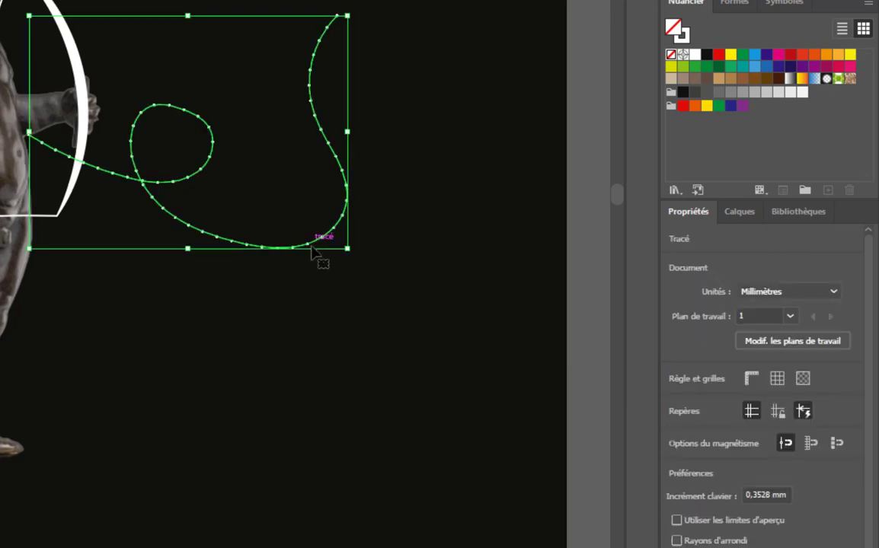
{"action": "left_click", "coordinate": [702, 423]}
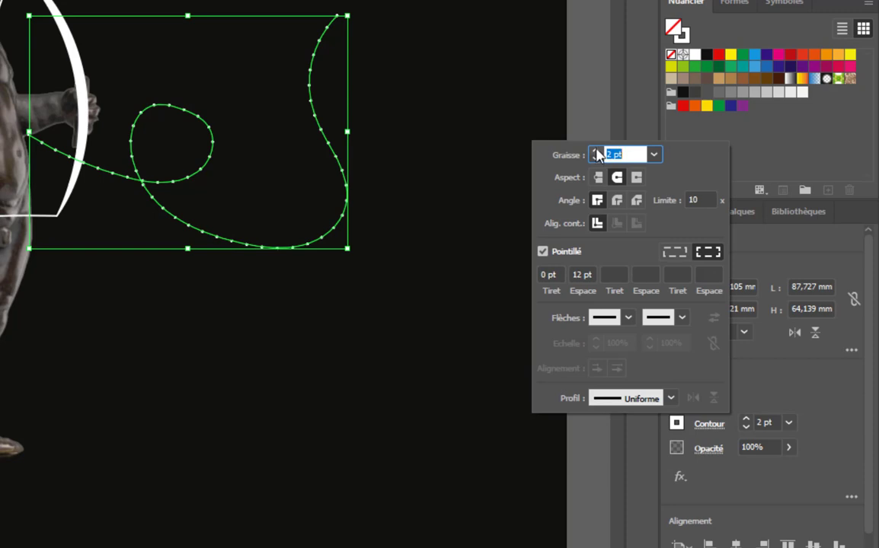
{"action": "left_click", "coordinate": [808, 366]}
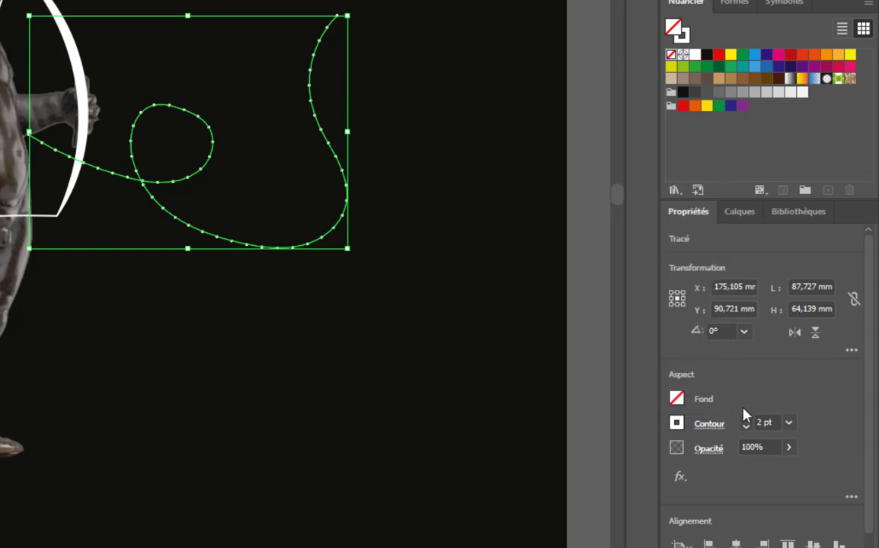
{"action": "left_click", "coordinate": [746, 419]}
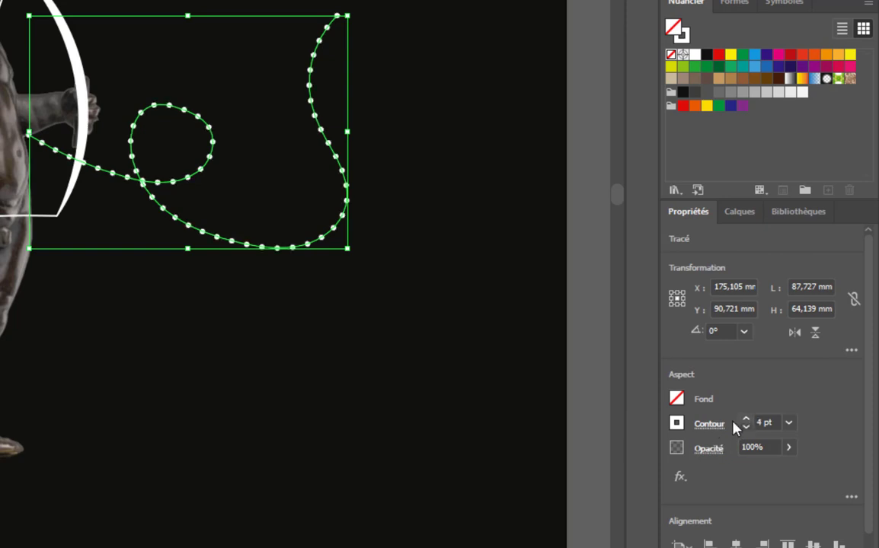
{"action": "left_click", "coordinate": [272, 276]}
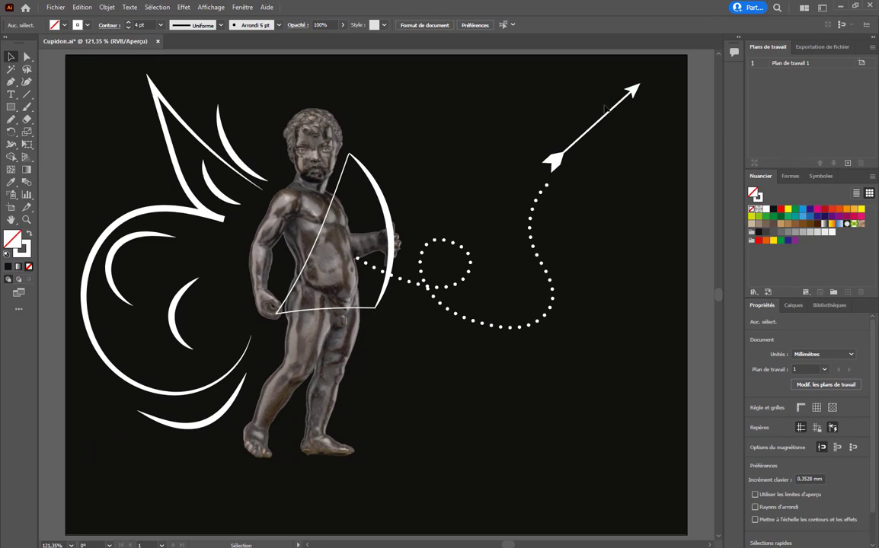
Move the arrow slightly down so its feathered tail sits at the end of the dotted trail
{"action": "left_click_drag", "start_coordinate": [554, 164], "coordinate": [559, 175]}
{"action": "left_click", "coordinate": [625, 303]}
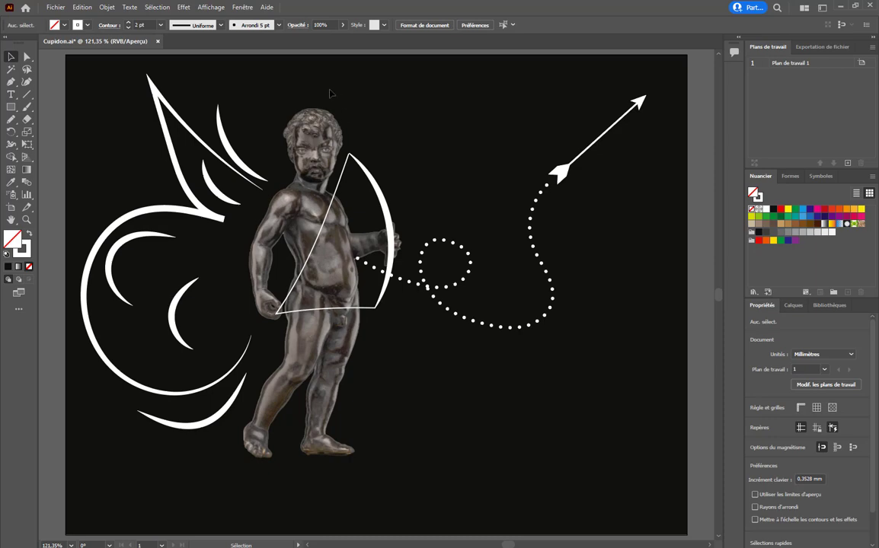
Draw a flat oval halo above the statue's head with the Pencil tool, about 20 by 8.5 mm
{"action": "left_click_drag", "start_coordinate": [343, 152], "coordinate": [352, 223]}
{"action": "scroll", "coordinate": [336, 222], "scroll_direction": "up", "scroll_amount": 3}
{"action": "left_click_drag", "start_coordinate": [296, 181], "coordinate": [318, 306]}
{"action": "left_click", "coordinate": [10, 119]}
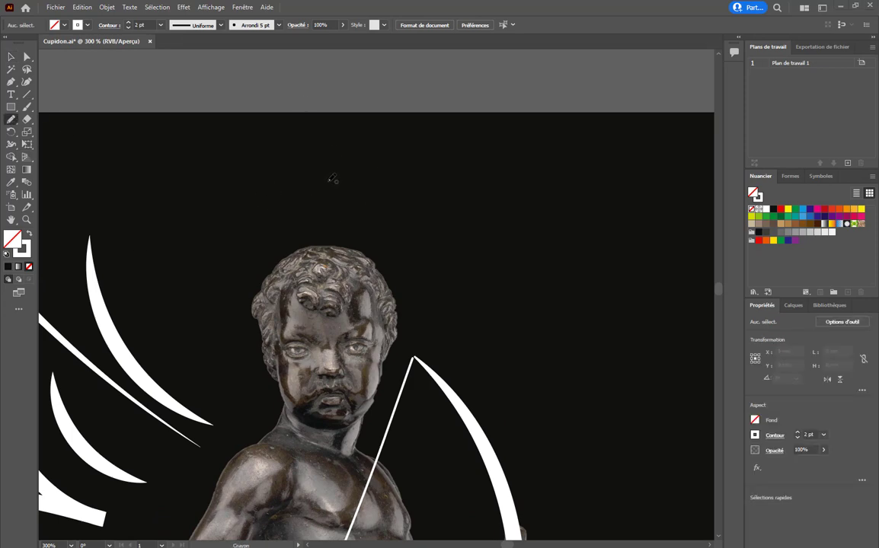
{"action": "mouse_move", "coordinate": [328, 179]}
{"action": "left_mouse_down"}
{"action": "mouse_move", "coordinate": [267, 193]}
{"action": "mouse_move", "coordinate": [365, 205]}
{"action": "mouse_move", "coordinate": [345, 220]}
{"action": "mouse_move", "coordinate": [316, 175]}
{"action": "mouse_move", "coordinate": [314, 182]}
{"action": "mouse_move", "coordinate": [269, 192]}
{"action": "mouse_move", "coordinate": [380, 207]}
{"action": "mouse_move", "coordinate": [269, 202]}
{"action": "mouse_move", "coordinate": [386, 203]}
{"action": "mouse_move", "coordinate": [279, 193]}
{"action": "mouse_move", "coordinate": [395, 217]}
{"action": "mouse_move", "coordinate": [299, 169]}
{"action": "mouse_move", "coordinate": [360, 226]}
{"action": "mouse_move", "coordinate": [339, 181]}
{"action": "mouse_move", "coordinate": [287, 202]}
{"action": "mouse_move", "coordinate": [361, 187]}
{"action": "mouse_move", "coordinate": [304, 168]}
{"action": "mouse_move", "coordinate": [268, 189]}
{"action": "mouse_move", "coordinate": [387, 209]}
{"action": "mouse_move", "coordinate": [337, 163]}
{"action": "mouse_move", "coordinate": [278, 187]}
{"action": "mouse_move", "coordinate": [345, 212]}
{"action": "mouse_move", "coordinate": [385, 191]}
{"action": "mouse_move", "coordinate": [329, 164]}
{"action": "left_mouse_up"}
{"action": "key", "text": "ctrl+z"}
{"action": "key", "text": "ctrl+z"}
{"action": "key", "text": "ctrl+z"}
{"action": "key", "text": "ctrl+z"}
{"action": "key", "text": "ctrl+z"}
{"action": "key", "text": "ctrl+z"}
{"action": "key", "text": "ctrl+z"}
{"action": "key", "text": "ctrl+z"}
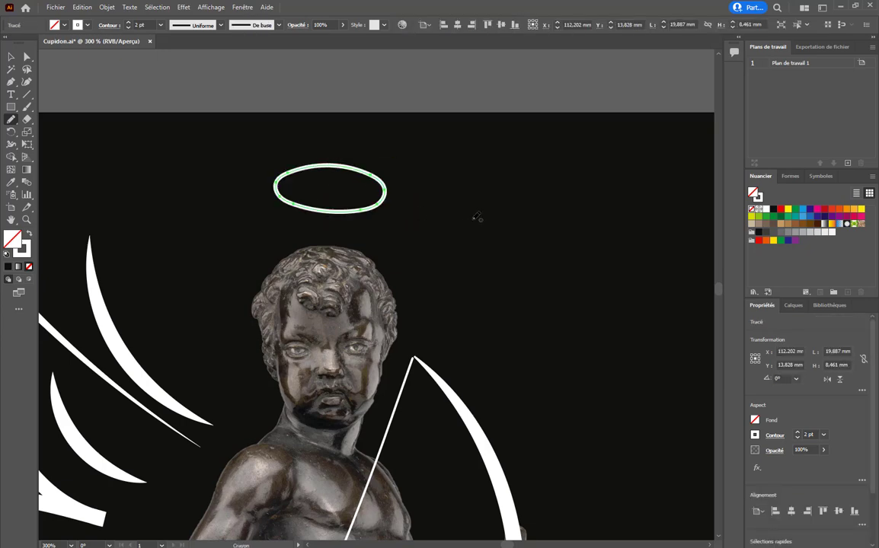
Select the halo above the statue's head with the Selection tool and display the document's brushes (Formes)
{"action": "key", "text": "ctrl+1"}
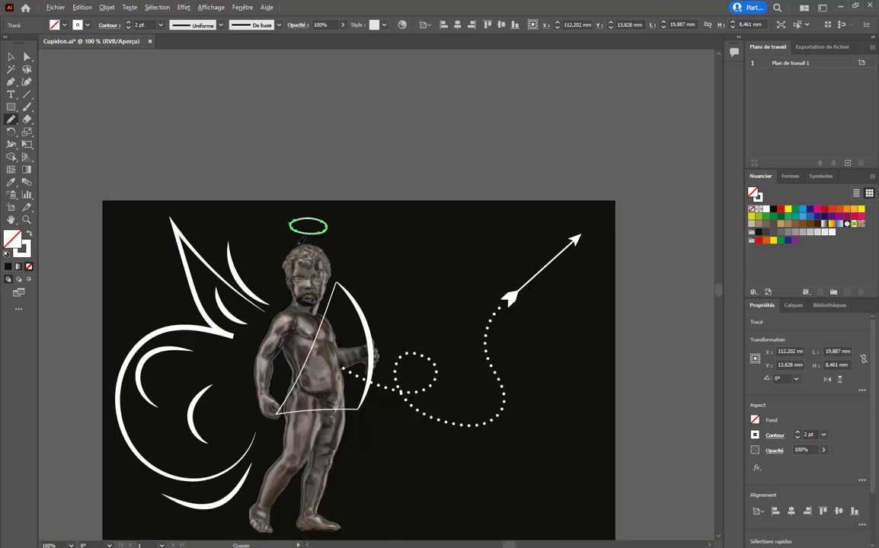
{"action": "left_click_drag", "start_coordinate": [435, 354], "coordinate": [441, 259]}
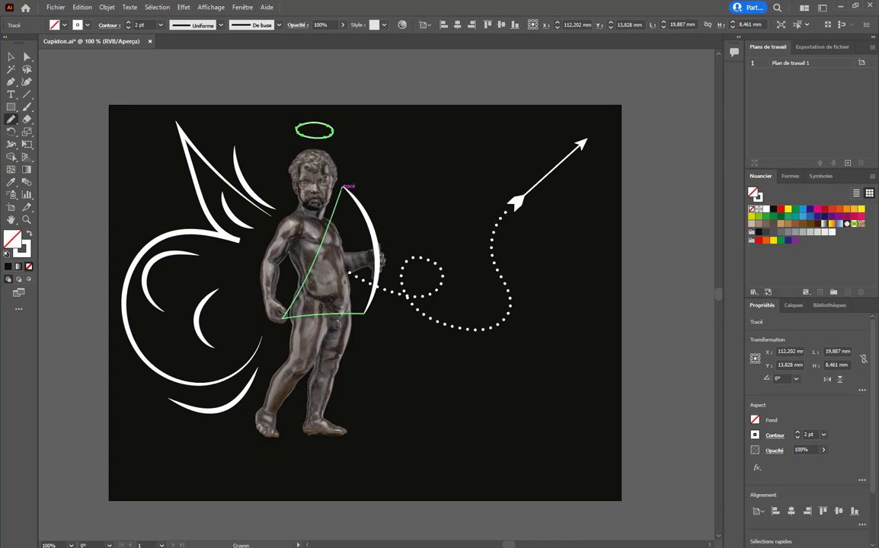
{"action": "key", "text": "v"}
{"action": "left_click", "coordinate": [329, 130]}
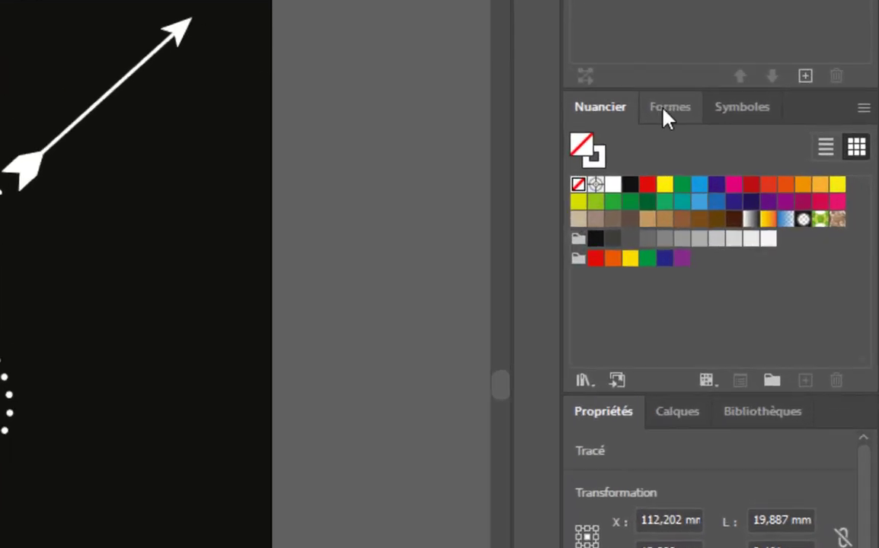
{"action": "left_click", "coordinate": [664, 114]}
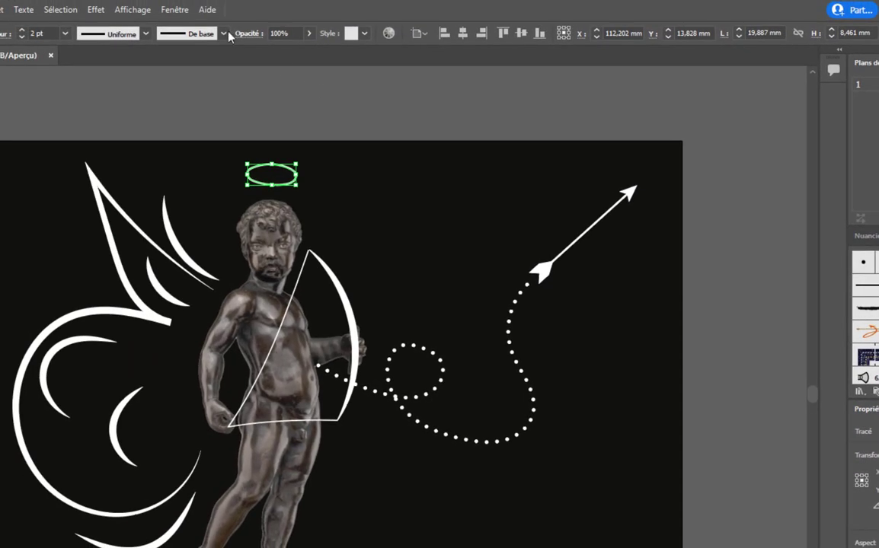
{"action": "left_click", "coordinate": [174, 10]}
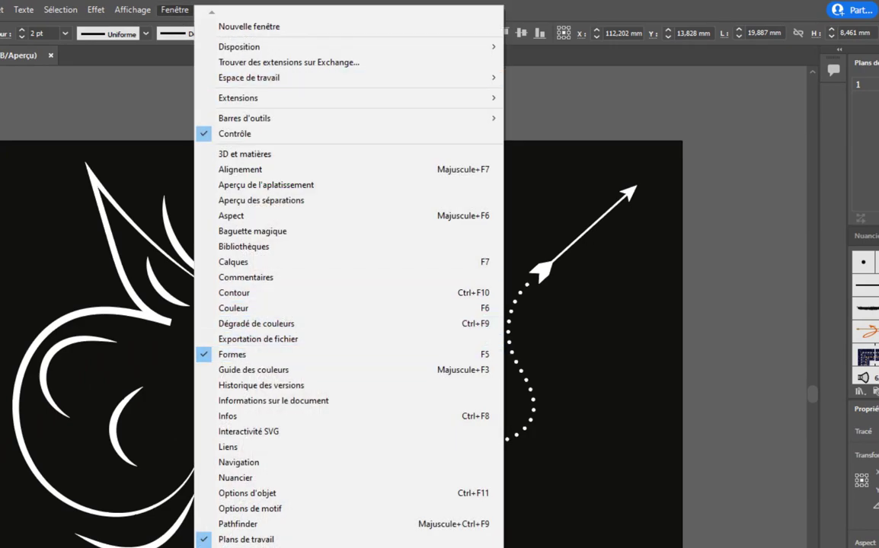
{"action": "key", "text": "Escape"}
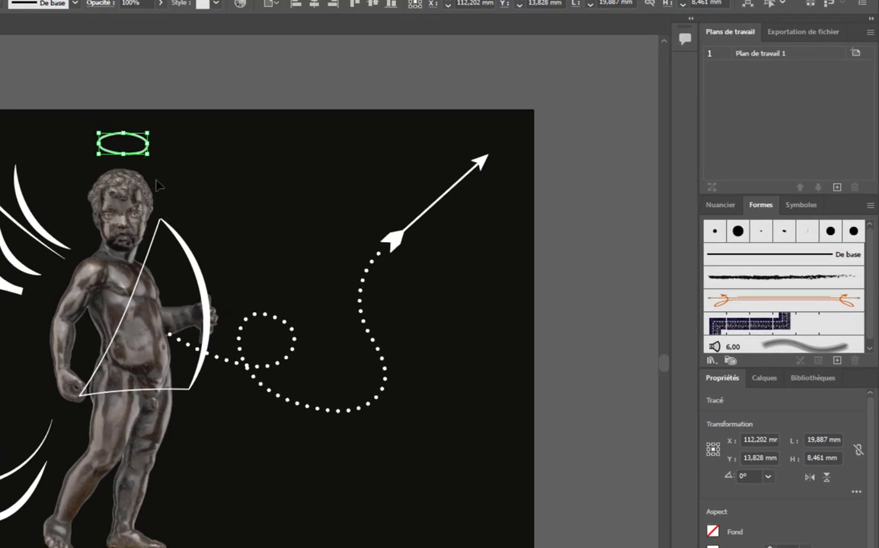
Try the Anthracite, orange arrow, Couture de jean and 6,00 bristle brushes on the halo, and return it to the De base brush
{"action": "key", "text": "space"}
{"action": "left_click_drag", "start_coordinate": [221, 174], "coordinate": [548, 308]}
{"action": "scroll", "coordinate": [413, 278], "scroll_direction": "up", "scroll_amount": 3}
{"action": "key", "text": "space"}
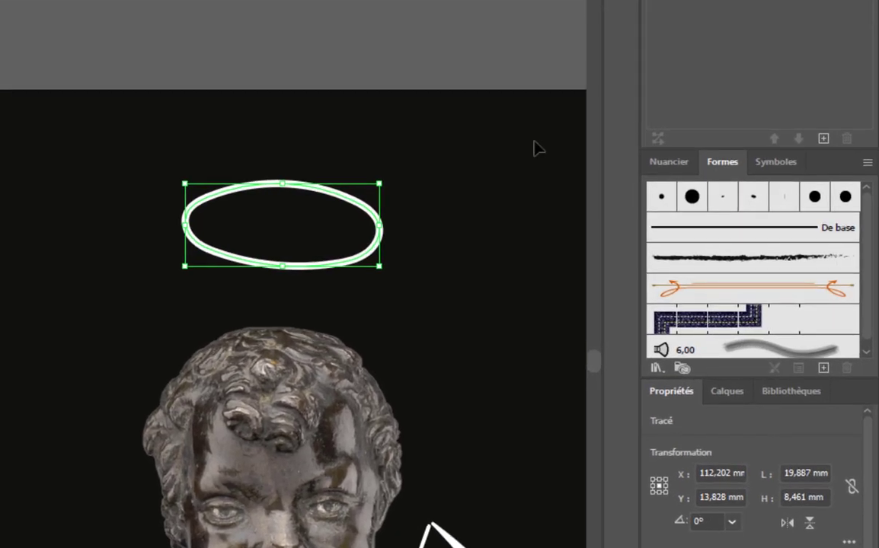
{"action": "left_click", "coordinate": [750, 232]}
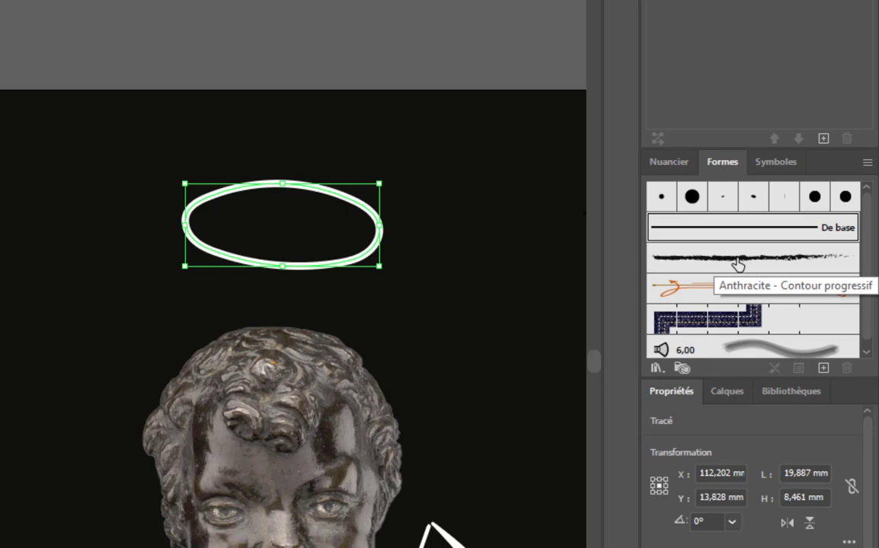
{"action": "left_click", "coordinate": [737, 264]}
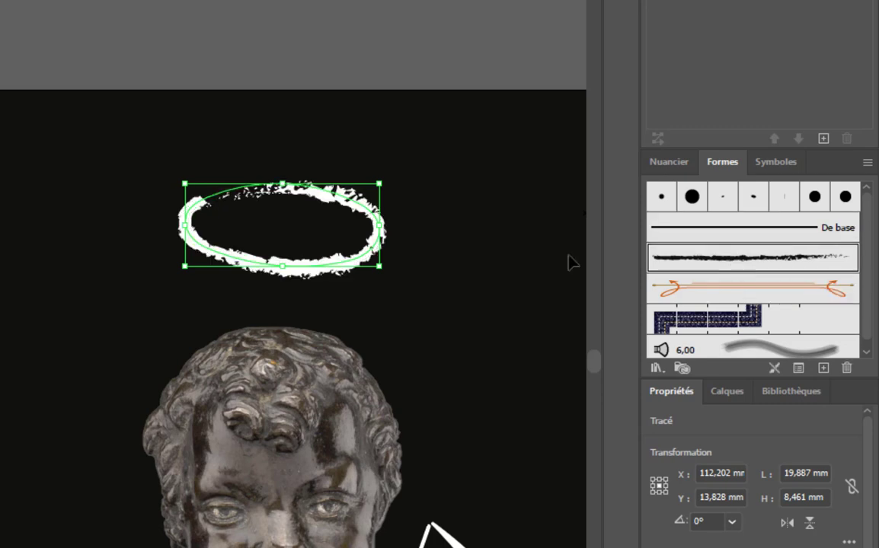
{"action": "left_click", "coordinate": [721, 289]}
{"action": "scroll", "coordinate": [725, 299], "scroll_direction": "down", "scroll_amount": 1}
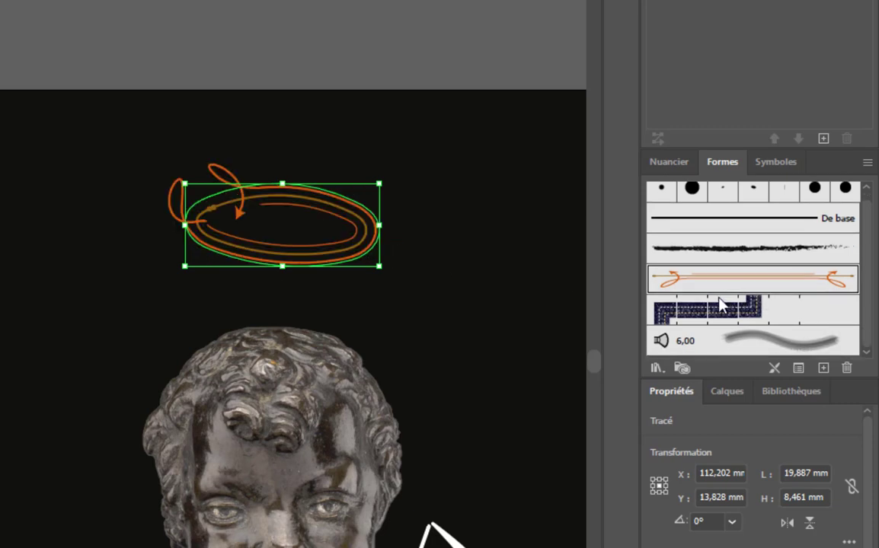
{"action": "left_click", "coordinate": [720, 307]}
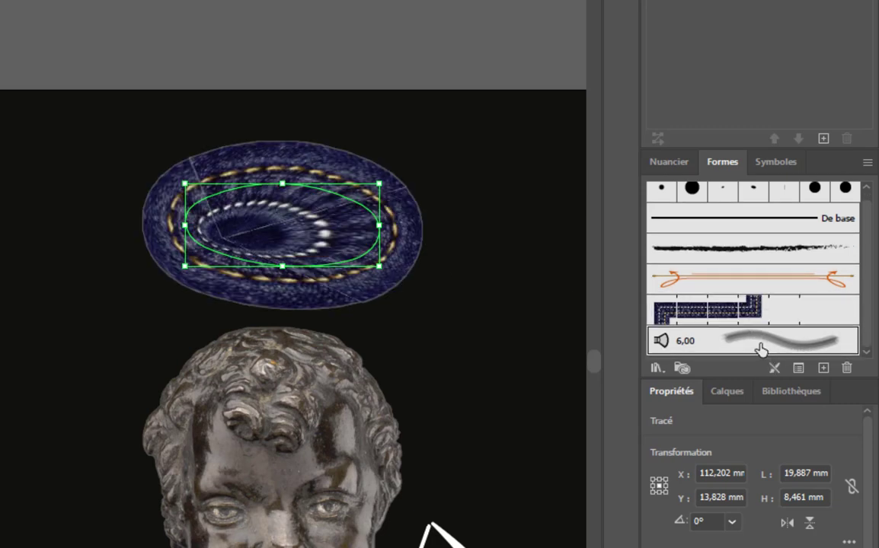
{"action": "left_click", "coordinate": [727, 340]}
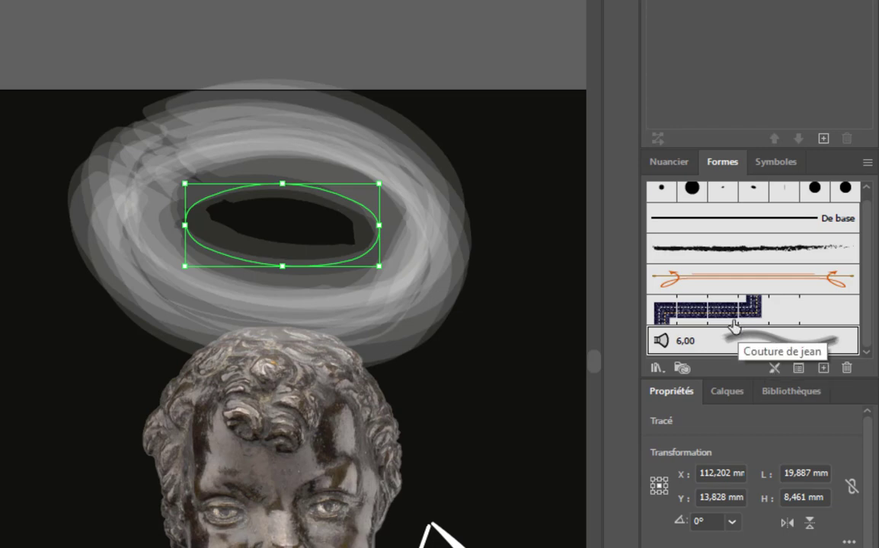
{"action": "left_click", "coordinate": [720, 220]}
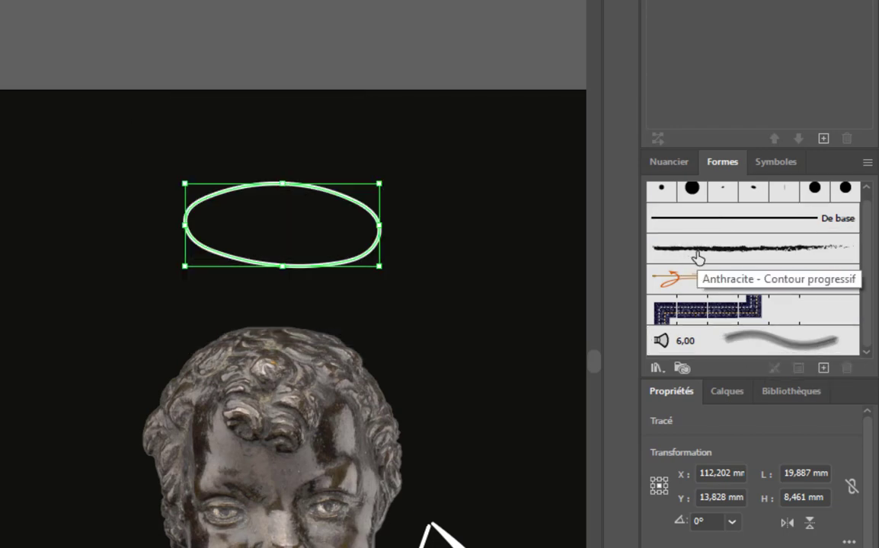
Try the round and oval calligraphic brushes on the halo in turn, and restore its De base brush
{"action": "scroll", "coordinate": [699, 255], "scroll_direction": "up", "scroll_amount": 1}
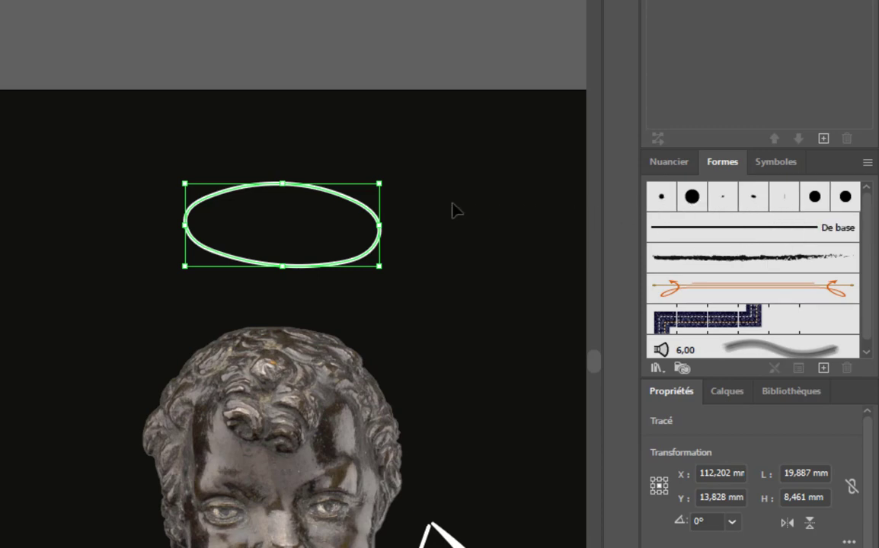
{"action": "left_click", "coordinate": [661, 197]}
{"action": "left_click", "coordinate": [690, 200]}
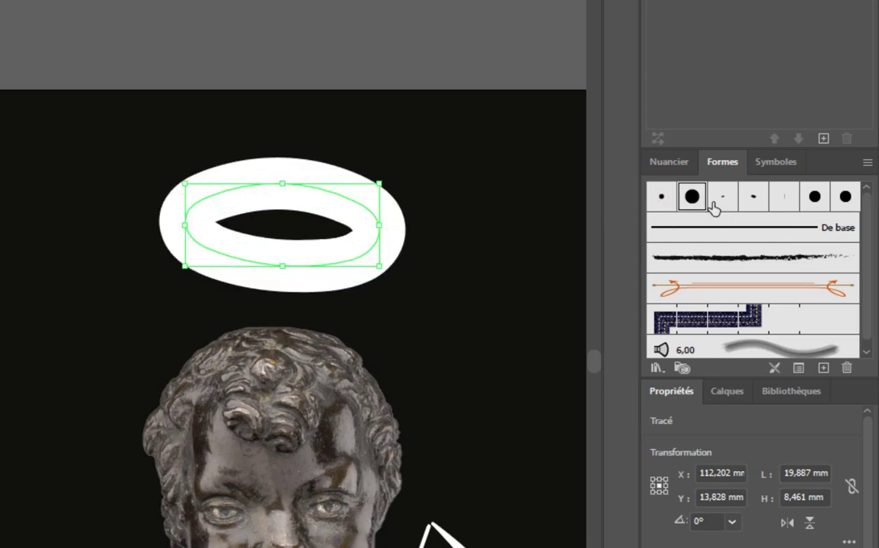
{"action": "left_click", "coordinate": [723, 199]}
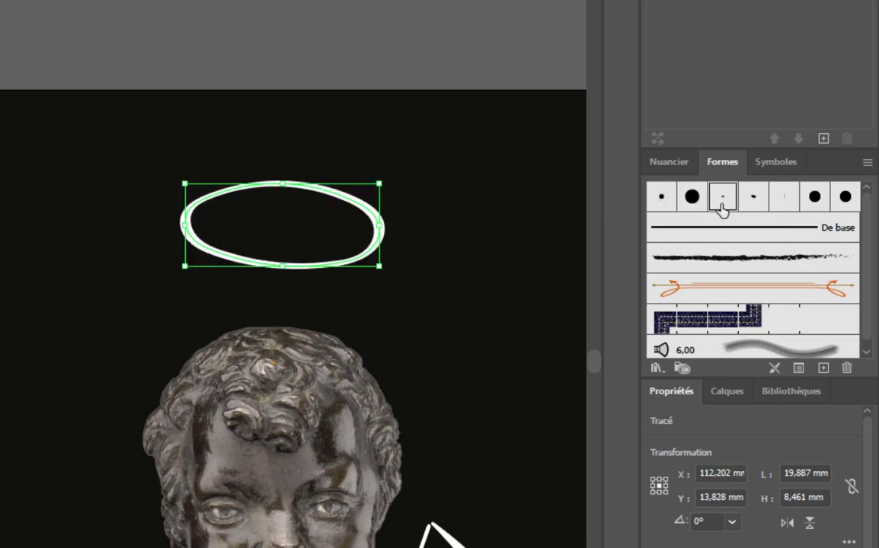
{"action": "left_click", "coordinate": [749, 200]}
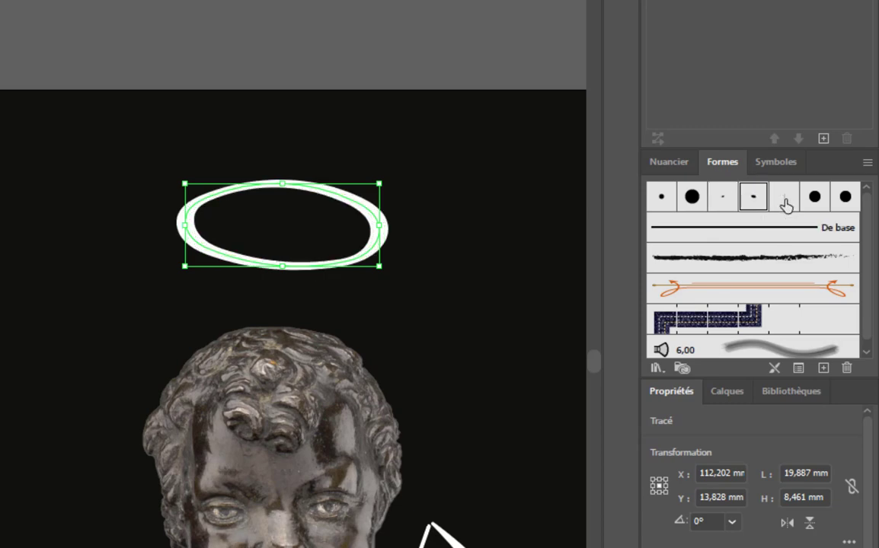
{"action": "left_click", "coordinate": [783, 199]}
{"action": "left_click", "coordinate": [815, 201]}
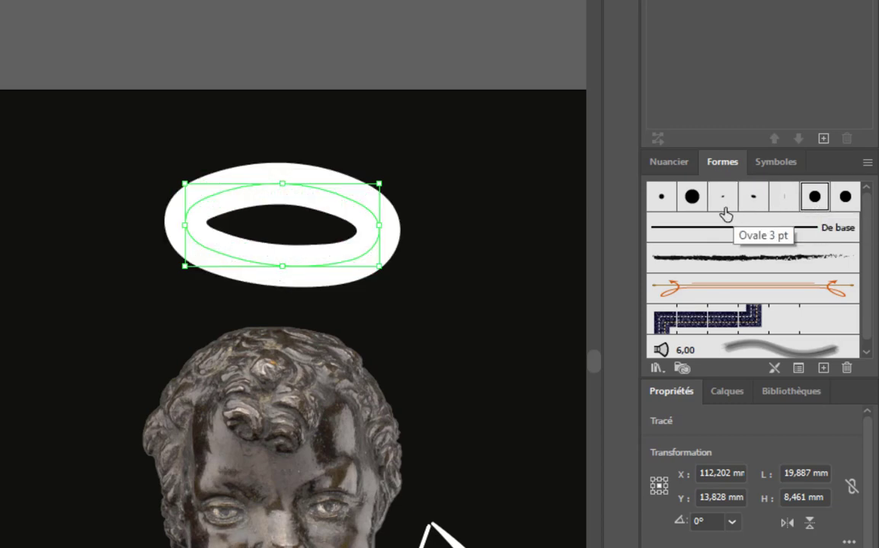
{"action": "left_click", "coordinate": [653, 198]}
{"action": "left_click", "coordinate": [709, 232]}
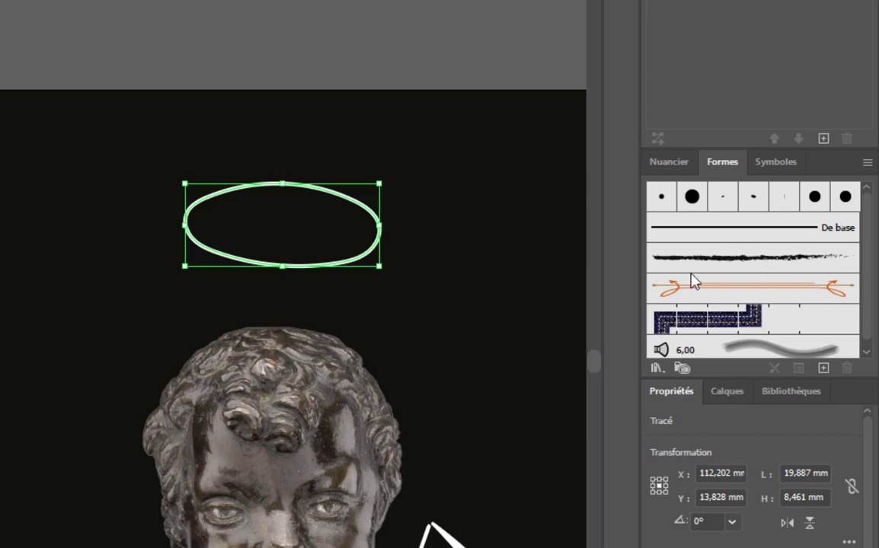
Open the brush library Ensemble de vecteurs de formes de traces and enlarge it to show all its brushes beside the halo
{"action": "left_click", "coordinate": [868, 164]}
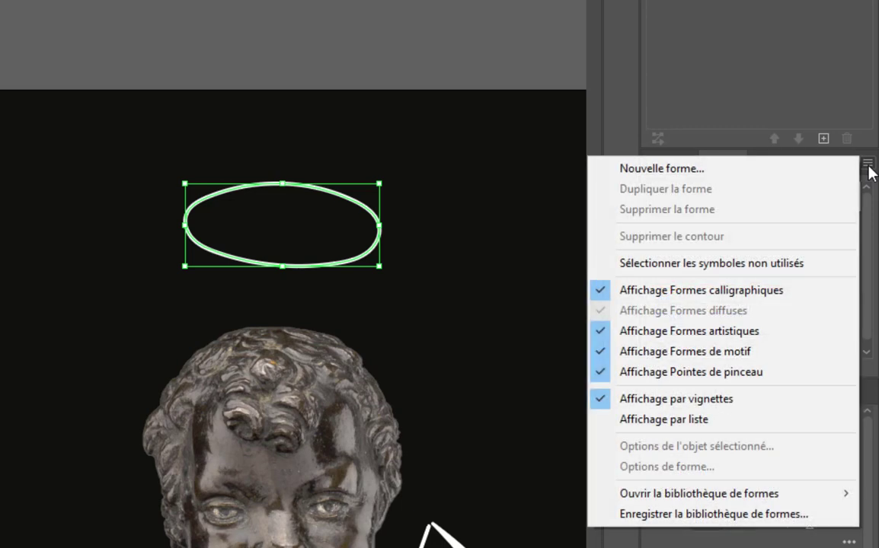
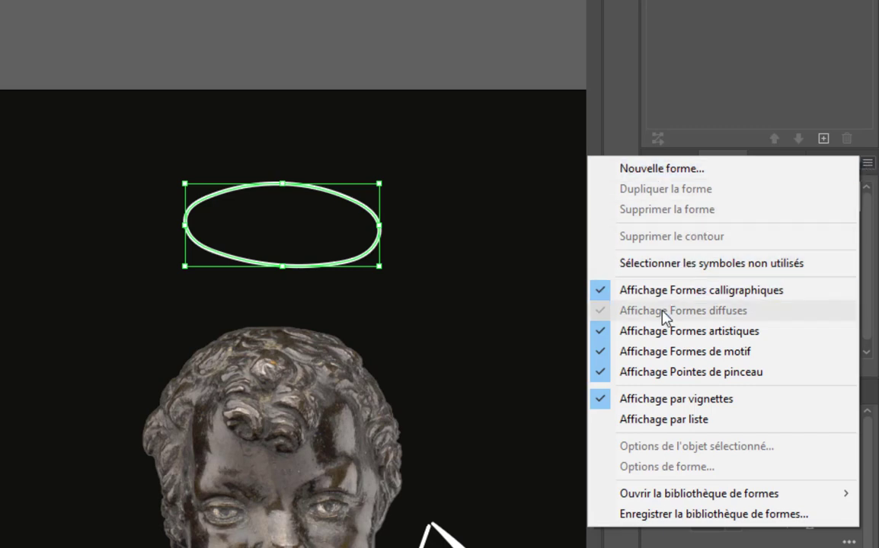
{"action": "mouse_move", "coordinate": [667, 494]}
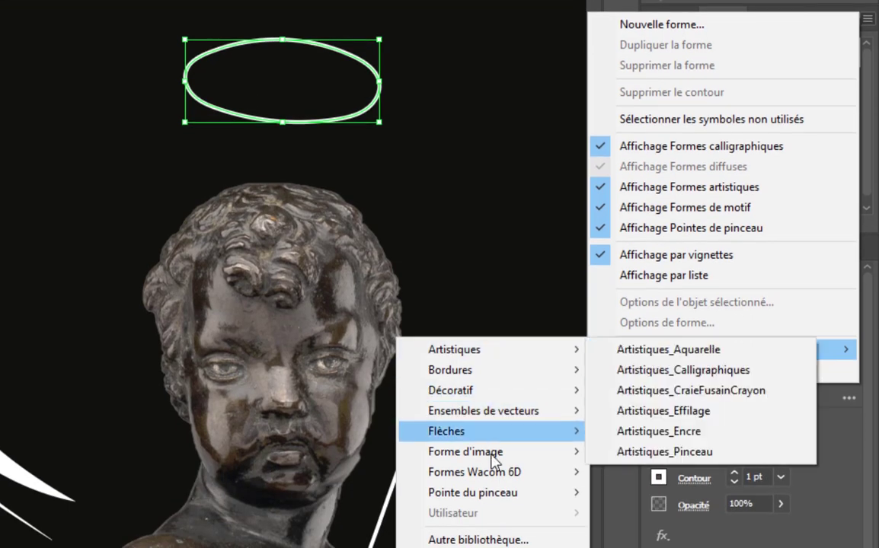
{"action": "mouse_move", "coordinate": [520, 396]}
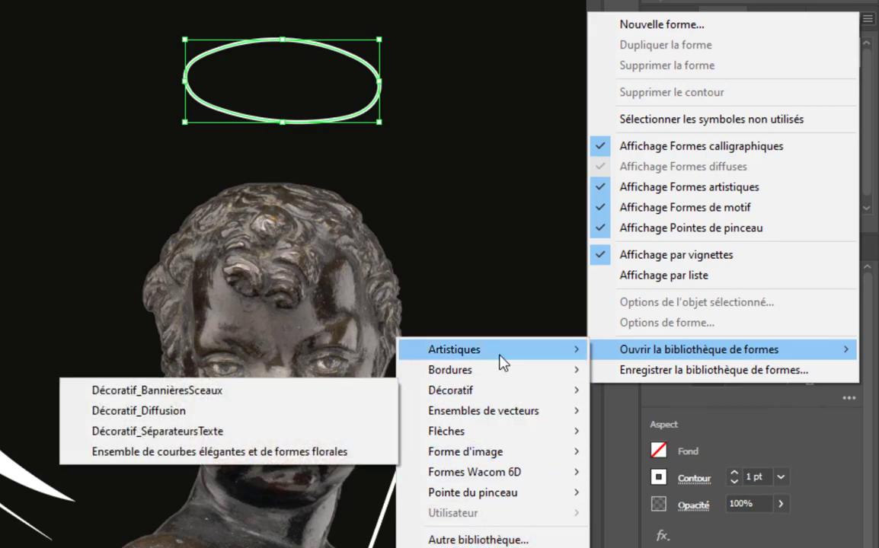
{"action": "mouse_move", "coordinate": [487, 424]}
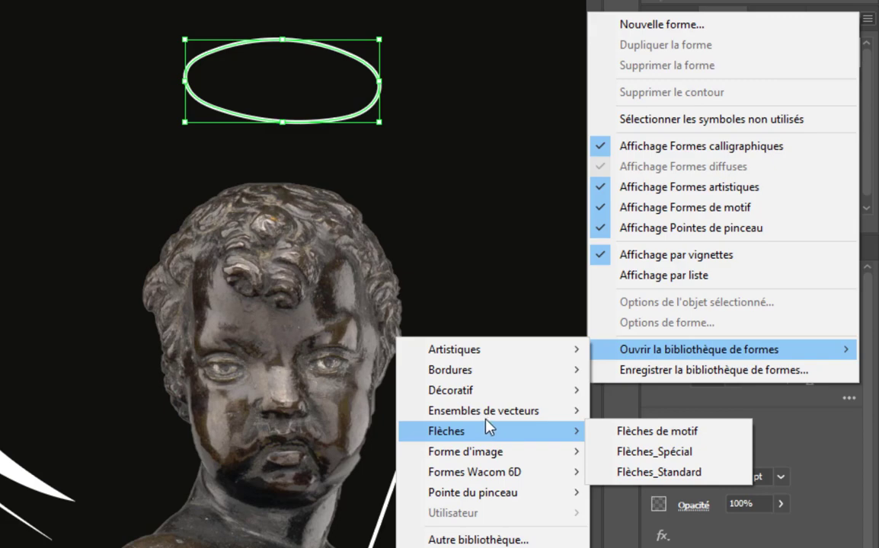
{"action": "mouse_move", "coordinate": [489, 358]}
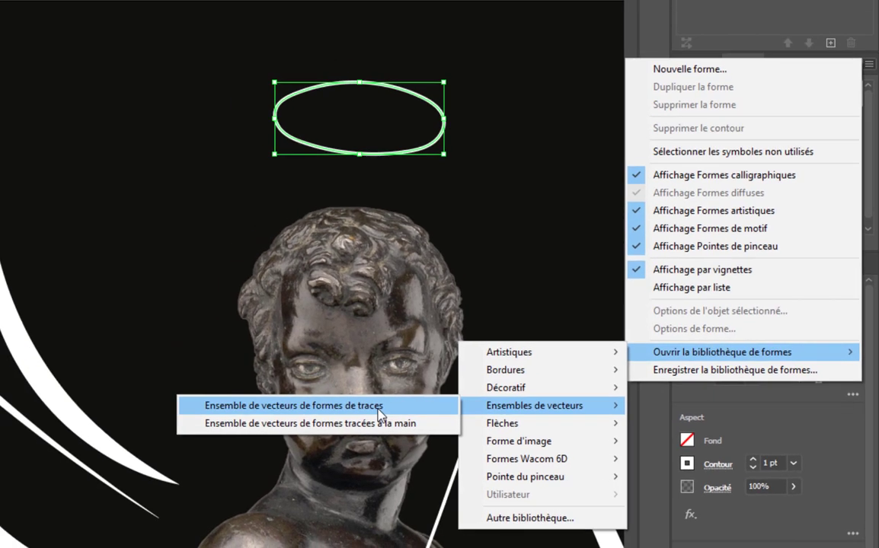
{"action": "left_click", "coordinate": [304, 415]}
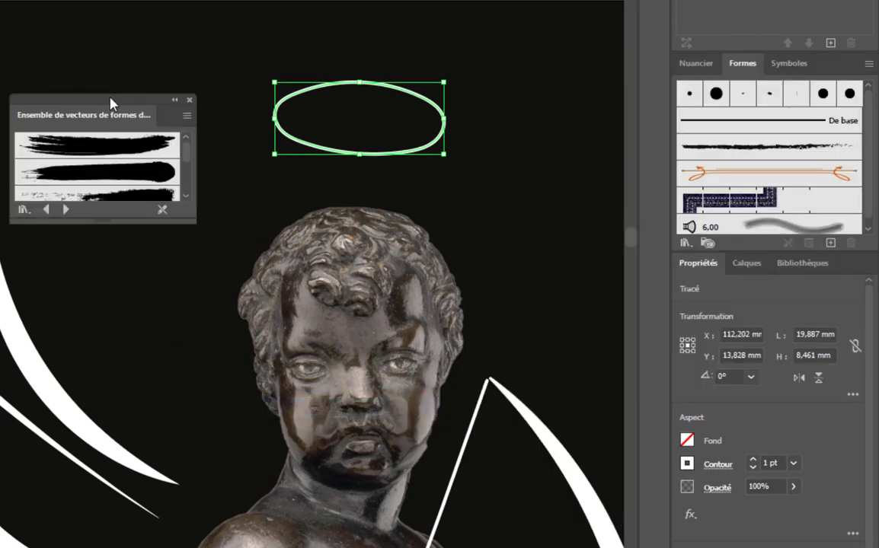
{"action": "left_click_drag", "start_coordinate": [110, 105], "coordinate": [158, 87]}
{"action": "left_click_drag", "start_coordinate": [239, 205], "coordinate": [240, 375]}
{"action": "mouse_move", "coordinate": [179, 89]}
{"action": "left_mouse_down"}
{"action": "mouse_move", "coordinate": [183, 24]}
{"action": "mouse_move", "coordinate": [179, 35]}
{"action": "left_mouse_up"}
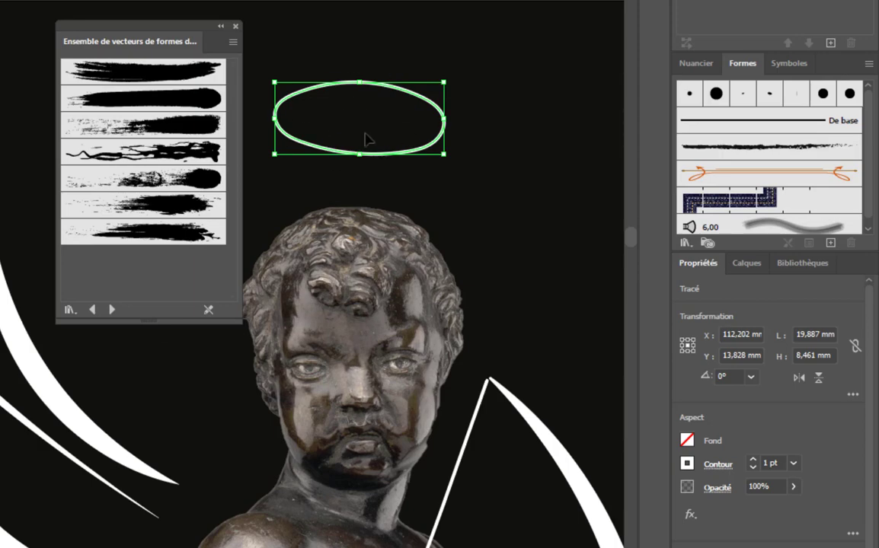
Try the library's grunge vector brushes on the halo one after another, finishing with the first one
{"action": "left_click", "coordinate": [129, 73]}
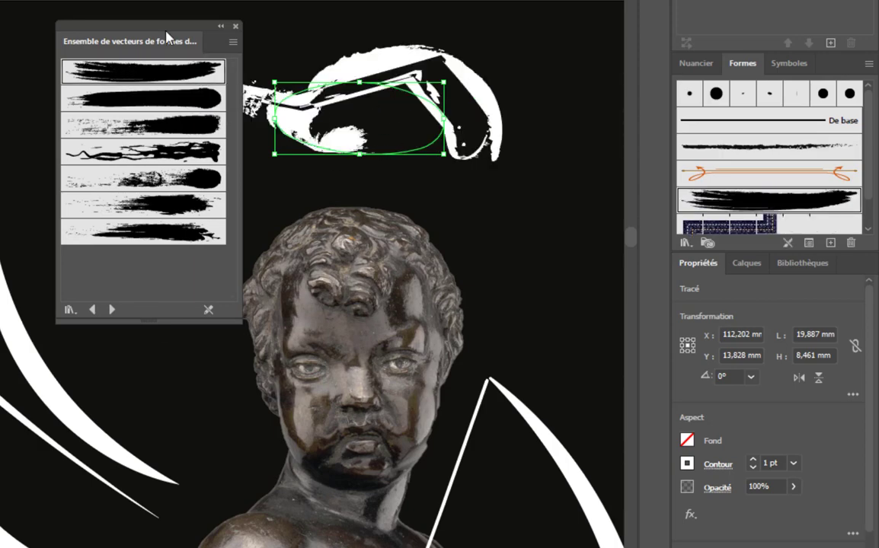
{"action": "left_click_drag", "start_coordinate": [160, 29], "coordinate": [99, 31]}
{"action": "left_click", "coordinate": [92, 98]}
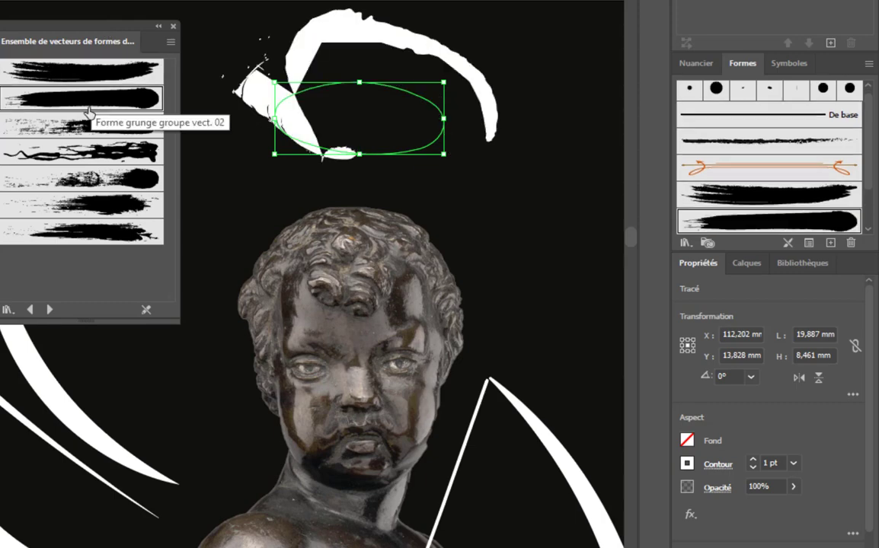
{"action": "left_click", "coordinate": [93, 131]}
{"action": "left_click", "coordinate": [89, 151]}
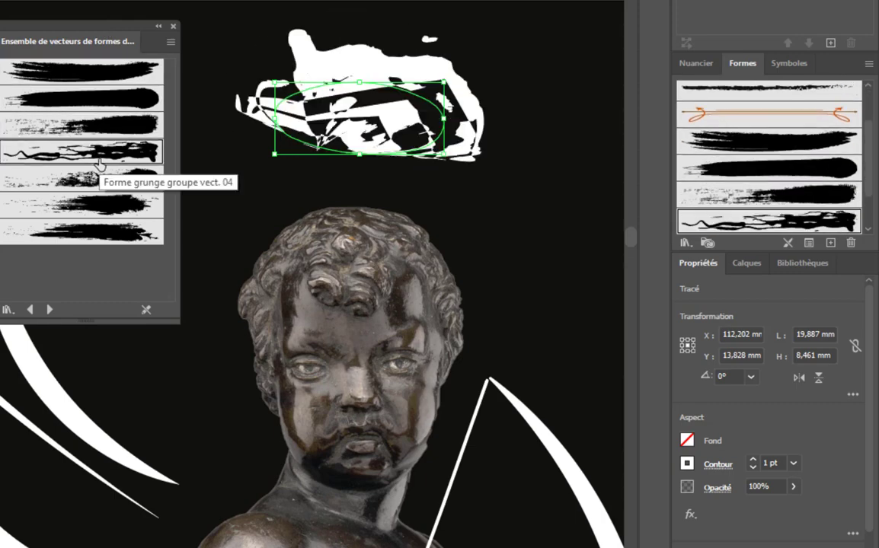
{"action": "left_click", "coordinate": [95, 190]}
{"action": "left_click", "coordinate": [90, 233]}
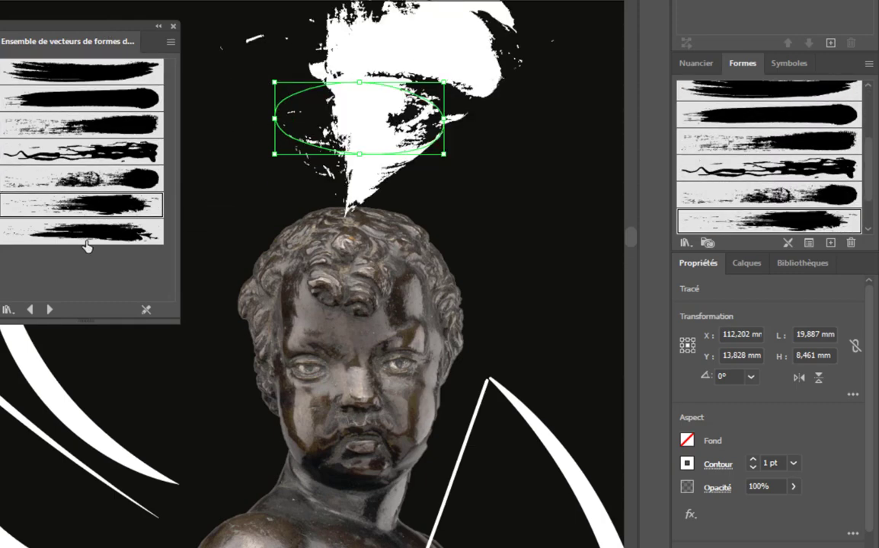
{"action": "left_click", "coordinate": [79, 66]}
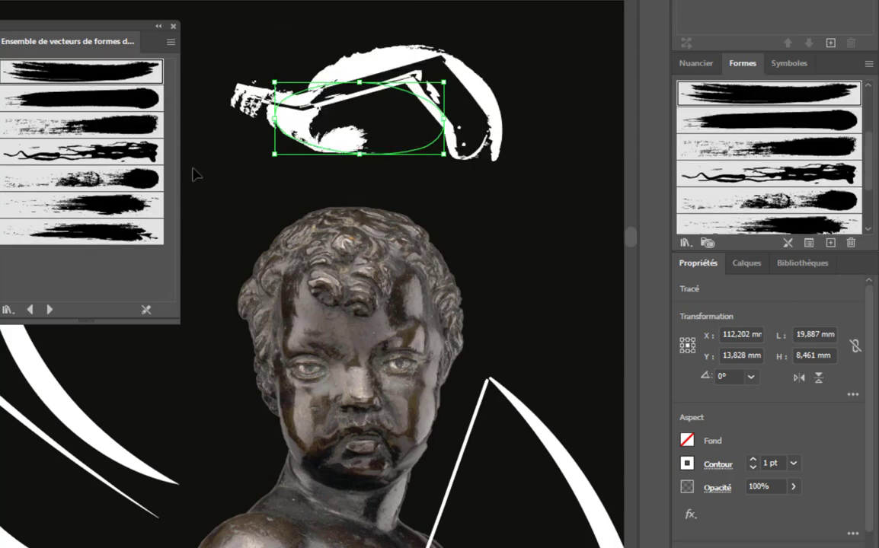
Reduce the halo's stroke weight to 0,5 pt
{"action": "left_click", "coordinate": [752, 467]}
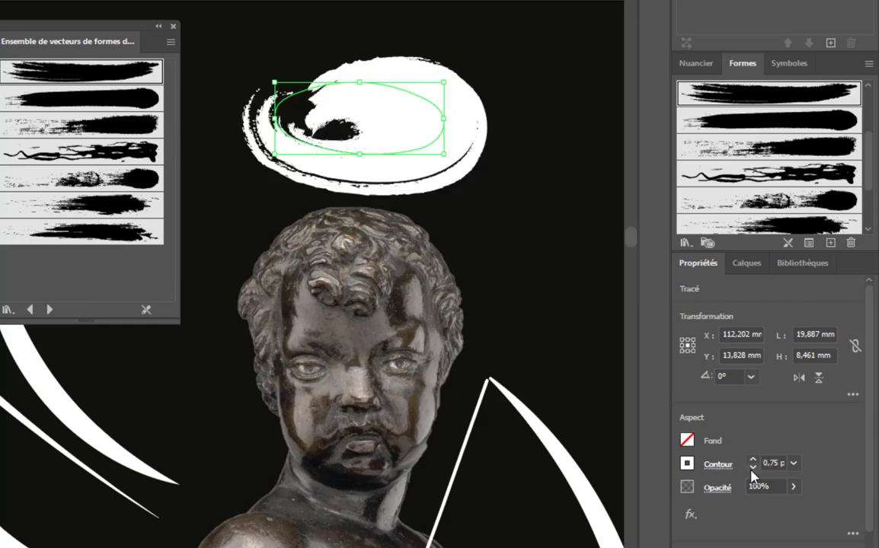
{"action": "left_click", "coordinate": [753, 467]}
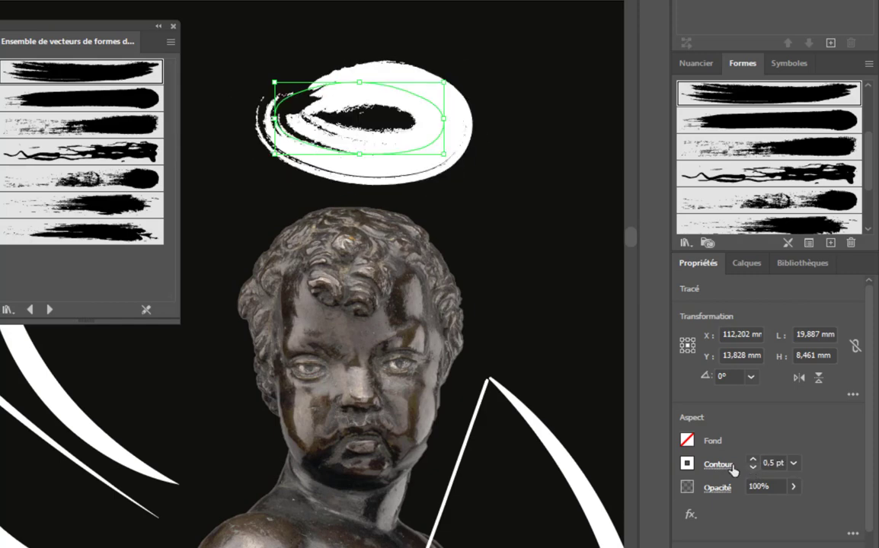
Try the library's other grunge vector brushes on the halo at this thinner stroke, and return it to the first brush
{"action": "left_click", "coordinate": [68, 97]}
{"action": "left_click", "coordinate": [73, 133]}
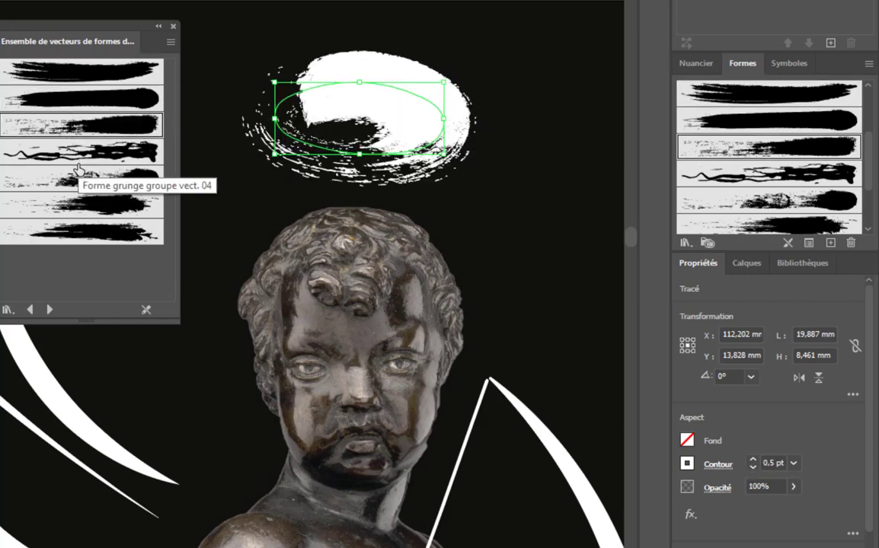
{"action": "left_click", "coordinate": [74, 153]}
{"action": "left_click", "coordinate": [83, 187]}
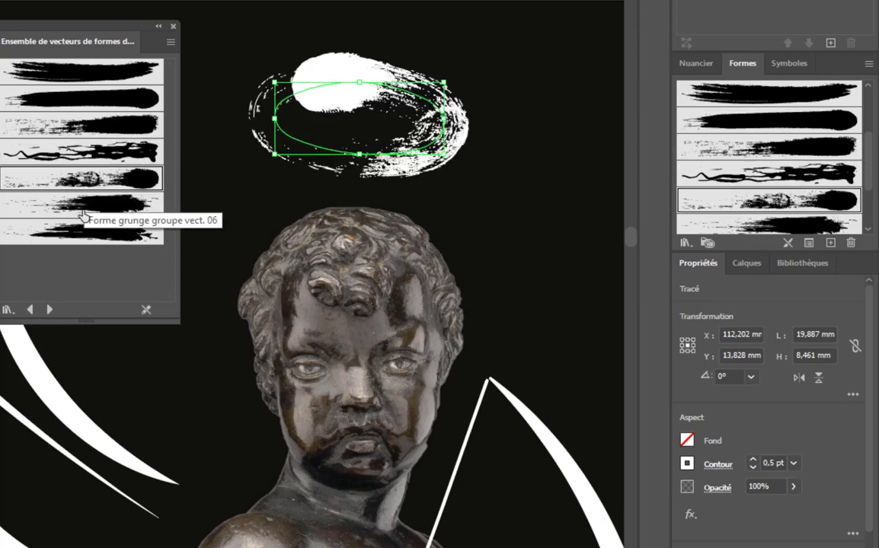
{"action": "left_click", "coordinate": [72, 201]}
{"action": "left_click", "coordinate": [80, 223]}
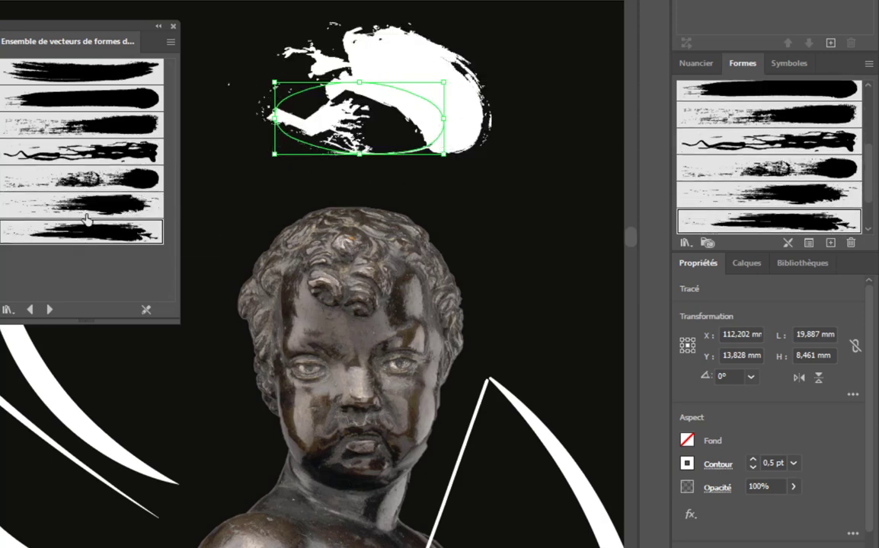
{"action": "left_click", "coordinate": [90, 77]}
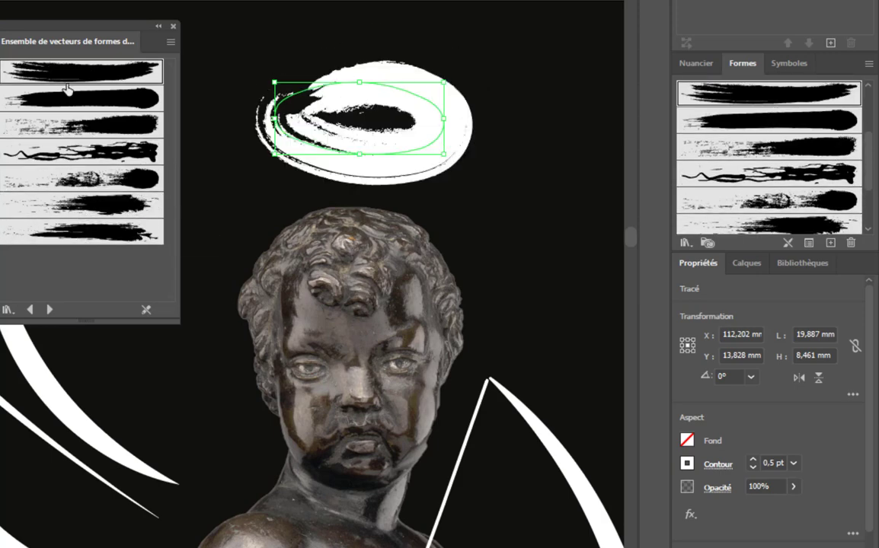
Set the halo's stroke weight to 0,25 pt, check the library brushes added to the document's brush list, and close the brush library
{"action": "left_click", "coordinate": [752, 470]}
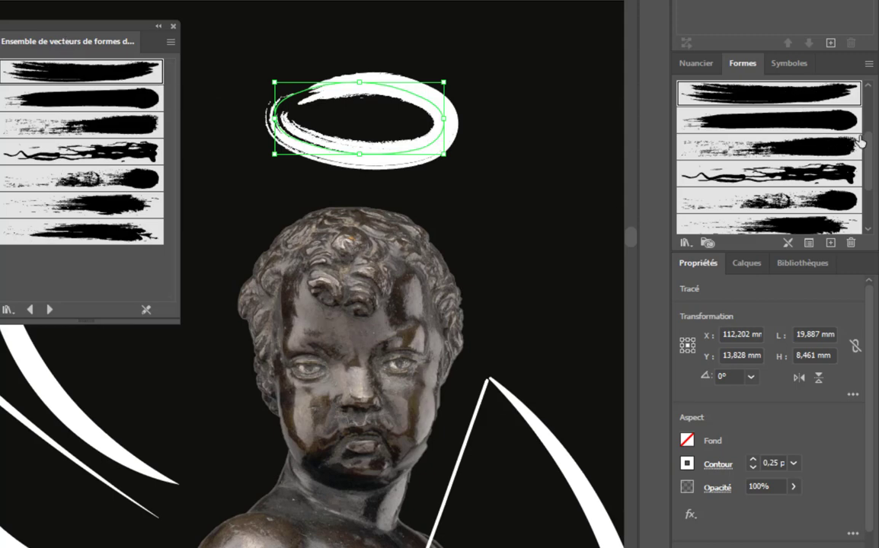
{"action": "mouse_move", "coordinate": [869, 164]}
{"action": "left_mouse_down"}
{"action": "mouse_move", "coordinate": [869, 196]}
{"action": "mouse_move", "coordinate": [862, 88]}
{"action": "left_mouse_up"}
{"action": "scroll", "coordinate": [863, 88], "scroll_direction": "down", "scroll_amount": 1}
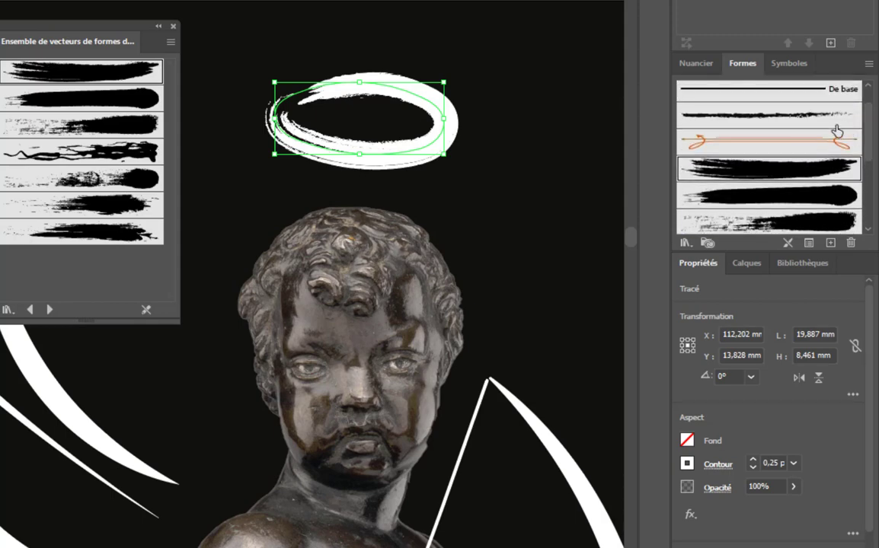
{"action": "left_click", "coordinate": [174, 28]}
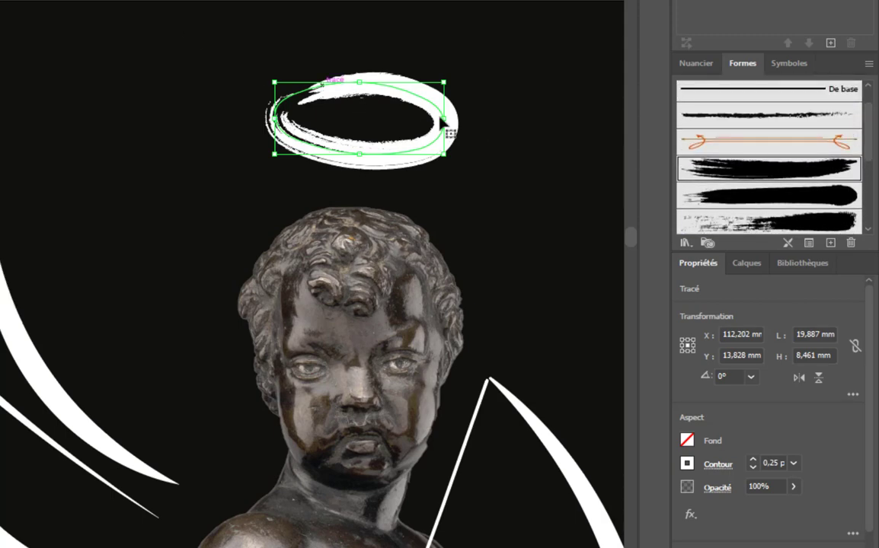
Open the Artistiques_Pinceau brush library for the selected halo
{"action": "left_click", "coordinate": [868, 64]}
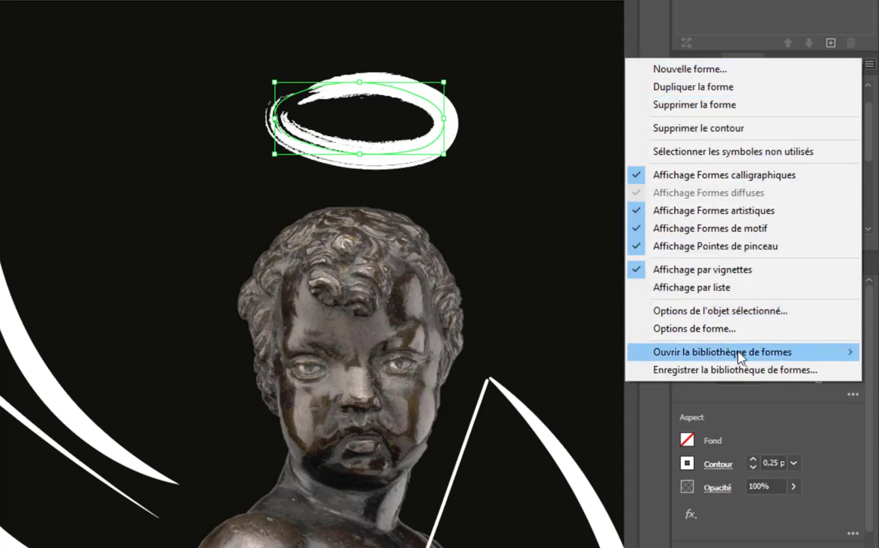
{"action": "mouse_move", "coordinate": [740, 360]}
{"action": "mouse_move", "coordinate": [526, 355]}
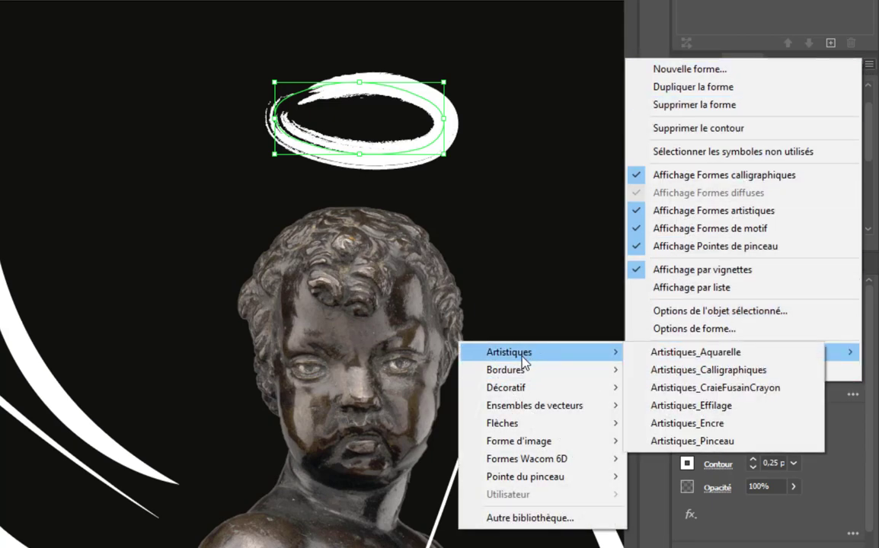
{"action": "left_click", "coordinate": [720, 441]}
{"action": "left_click_drag", "start_coordinate": [175, 145], "coordinate": [184, 335]}
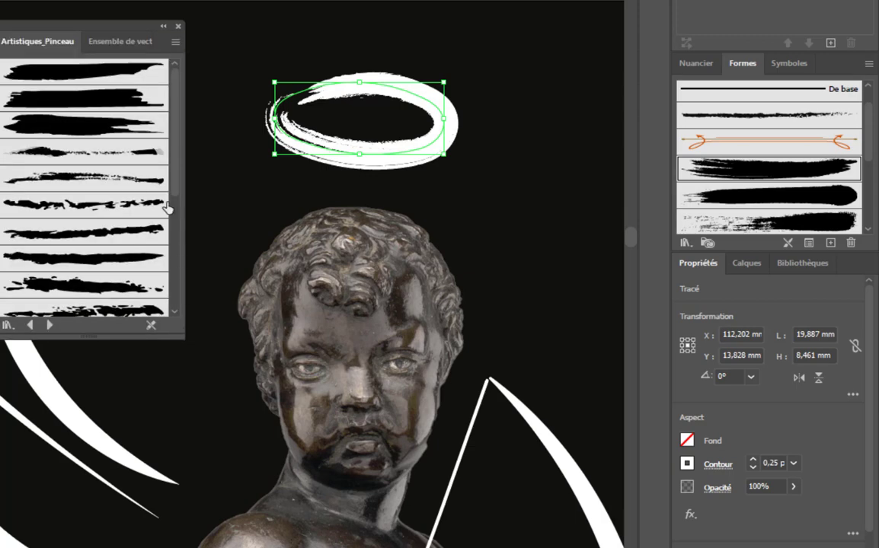
Try the first six Artistiques_Pinceau brushes one after another on the halo above the statue's head
{"action": "left_click", "coordinate": [94, 76]}
{"action": "left_click", "coordinate": [81, 97]}
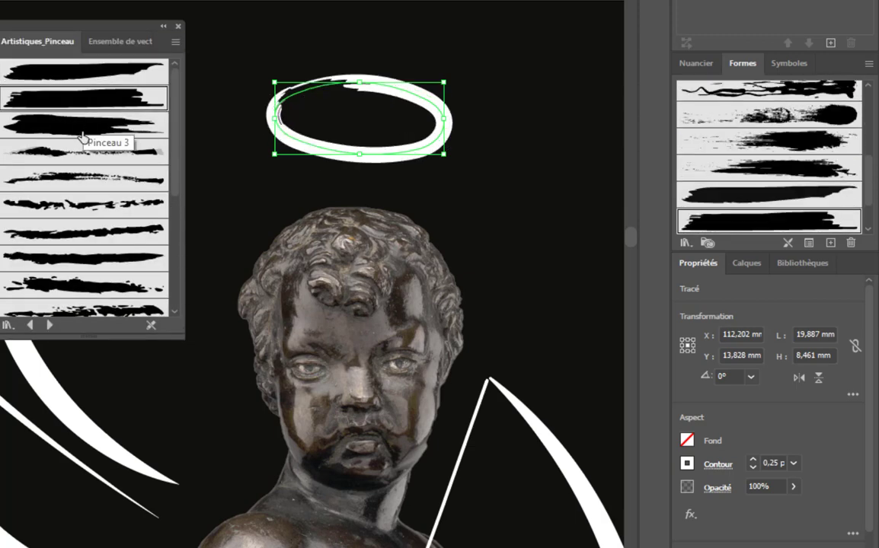
{"action": "left_click", "coordinate": [74, 129]}
{"action": "left_click", "coordinate": [70, 149]}
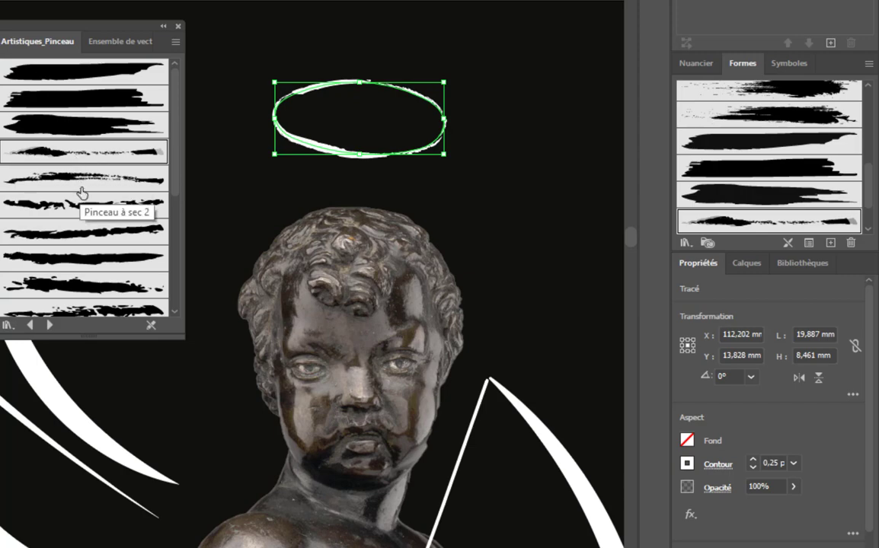
{"action": "left_click", "coordinate": [76, 176]}
{"action": "left_click", "coordinate": [74, 202]}
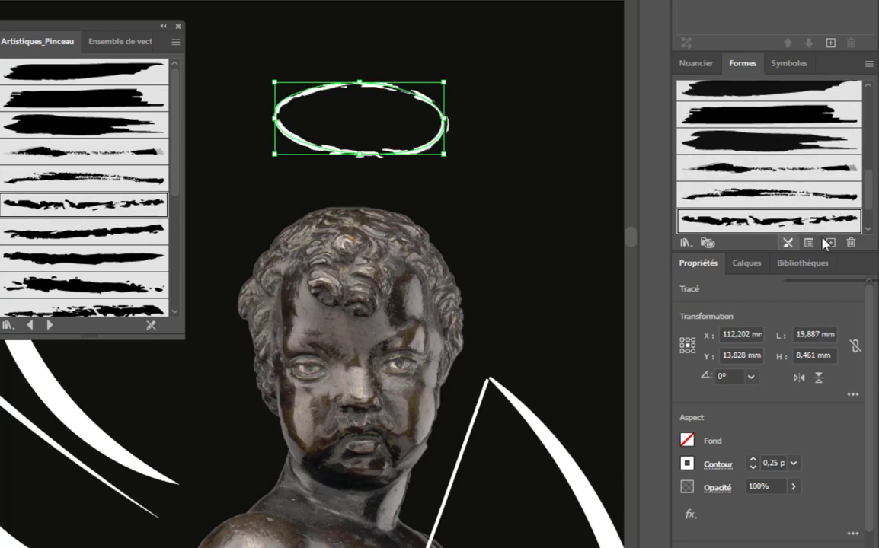
Try the brushes at the end of the Artistiques_Pinceau library on the halo, from the grey wash up through Pinceau - rapide 1
{"action": "left_click_drag", "start_coordinate": [174, 182], "coordinate": [171, 307]}
{"action": "left_click", "coordinate": [72, 303]}
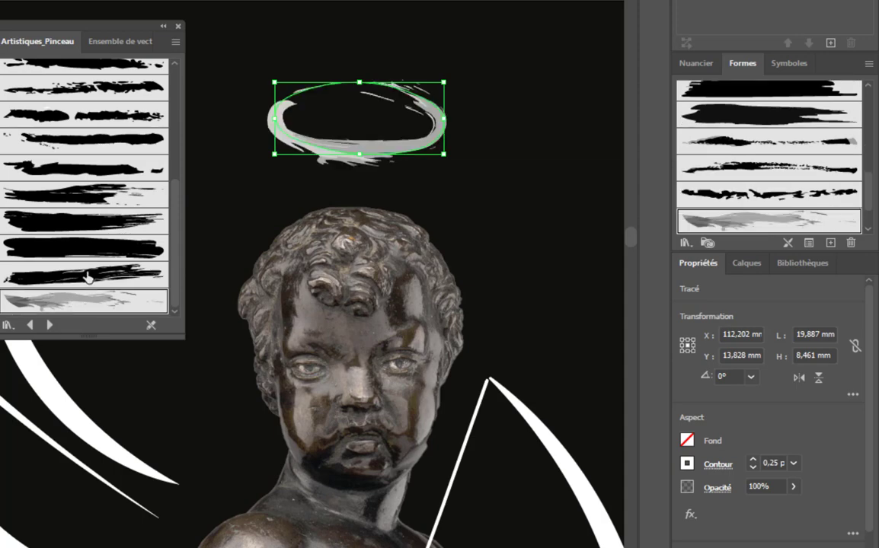
{"action": "left_click", "coordinate": [87, 273]}
{"action": "left_click", "coordinate": [89, 249]}
{"action": "left_click", "coordinate": [86, 219]}
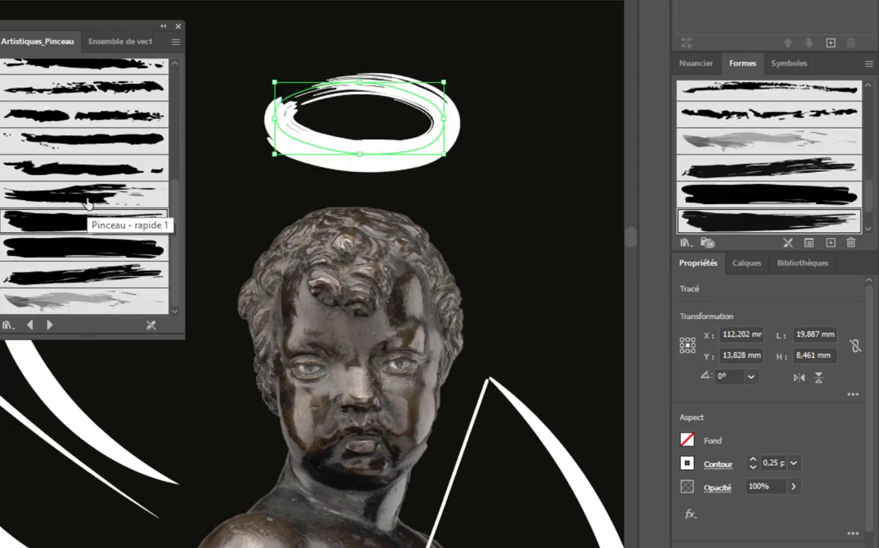
{"action": "left_click", "coordinate": [88, 200]}
{"action": "left_click", "coordinate": [91, 168]}
{"action": "left_click", "coordinate": [97, 138]}
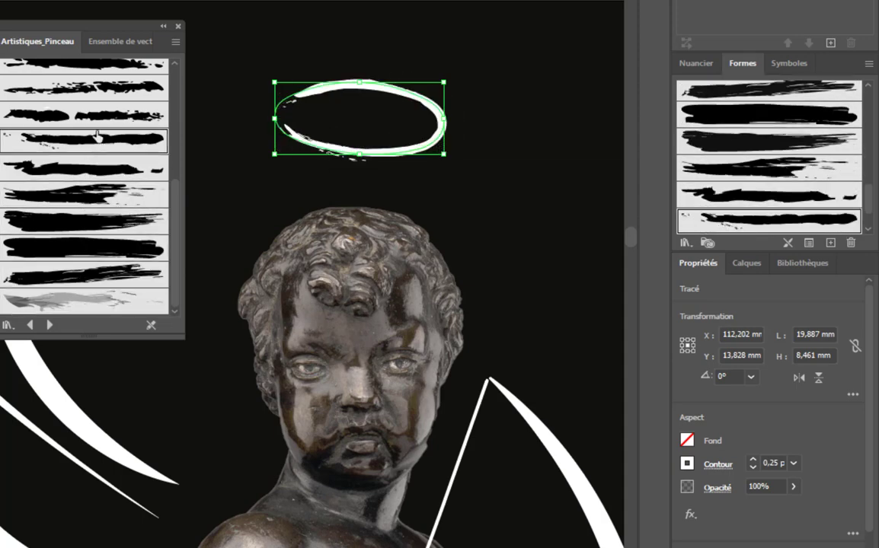
{"action": "left_click", "coordinate": [92, 116]}
{"action": "left_click", "coordinate": [89, 89]}
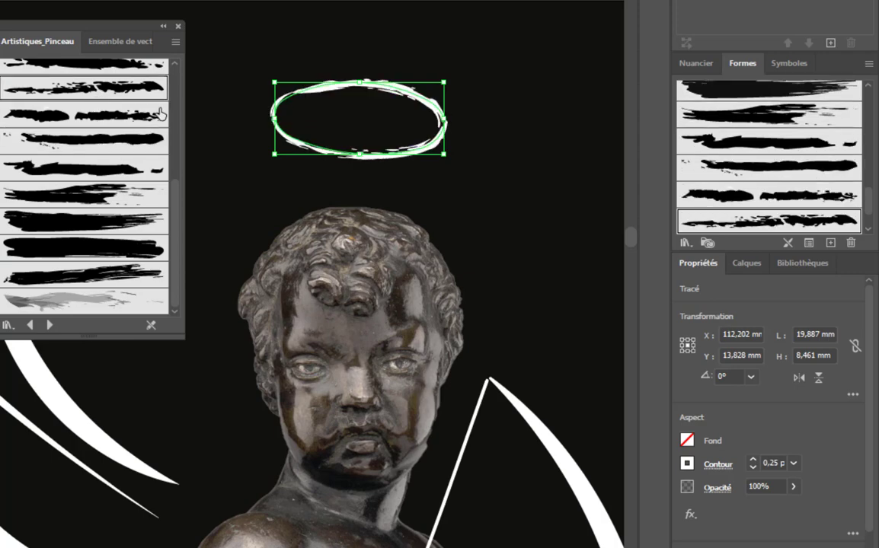
Close the brush library and apply the document's dry brush with one solid end and one speckled end to the halo
{"action": "left_click", "coordinate": [179, 30]}
{"action": "left_click_drag", "start_coordinate": [867, 196], "coordinate": [875, 108]}
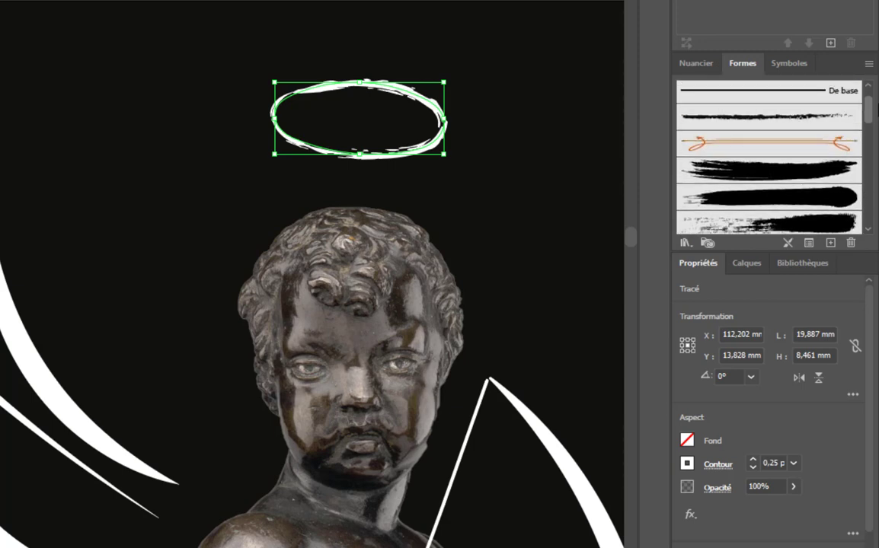
{"action": "scroll", "coordinate": [769, 153], "scroll_direction": "down", "scroll_amount": 2}
{"action": "left_click", "coordinate": [776, 158]}
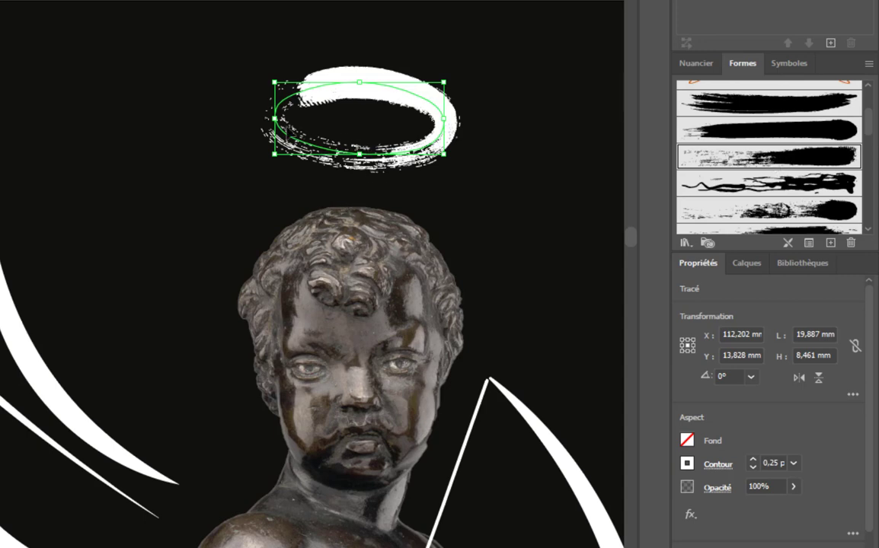
Resize the halo to about 24.6 × 7.3 mm with a tilt of about 2.4° and lower it to just above the head
{"action": "left_click_drag", "start_coordinate": [275, 116], "coordinate": [245, 118]}
{"action": "left_click_drag", "start_coordinate": [444, 120], "coordinate": [454, 118]}
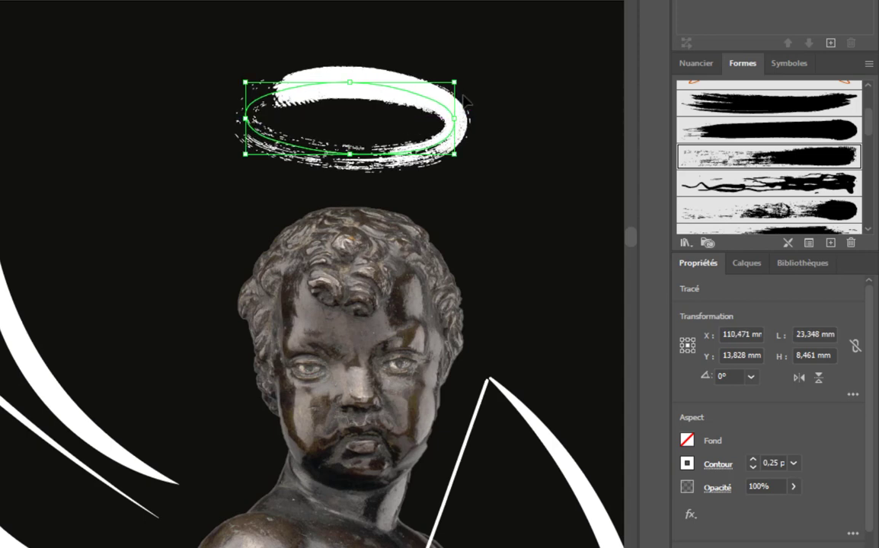
{"action": "left_click_drag", "start_coordinate": [460, 73], "coordinate": [455, 68]}
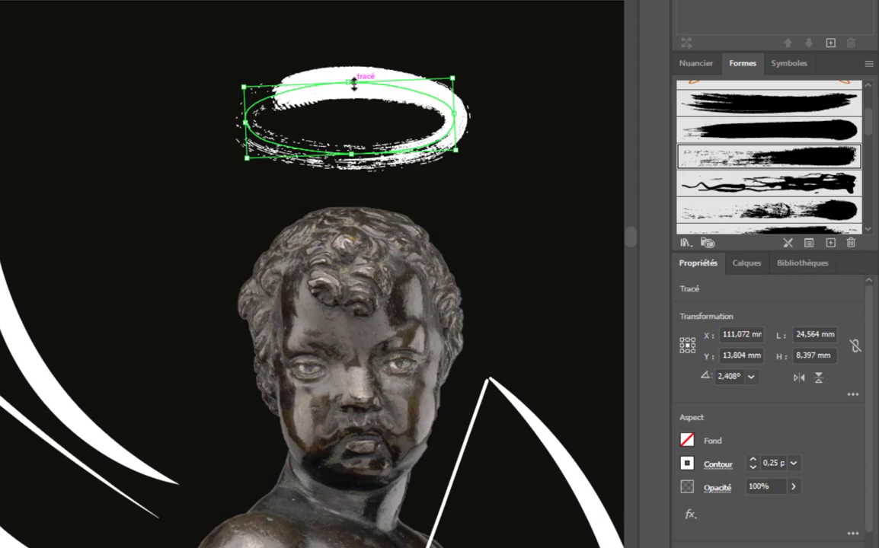
{"action": "left_click_drag", "start_coordinate": [348, 81], "coordinate": [352, 93]}
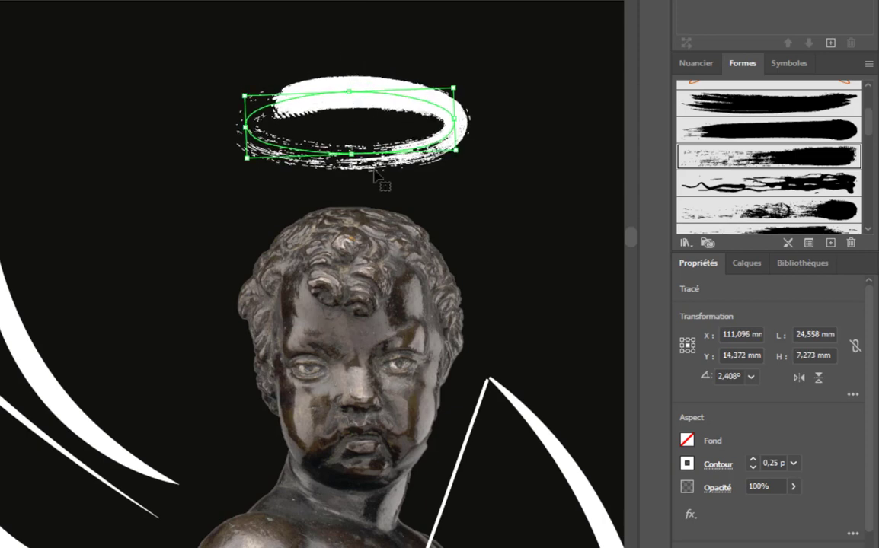
{"action": "left_click_drag", "start_coordinate": [392, 173], "coordinate": [393, 195]}
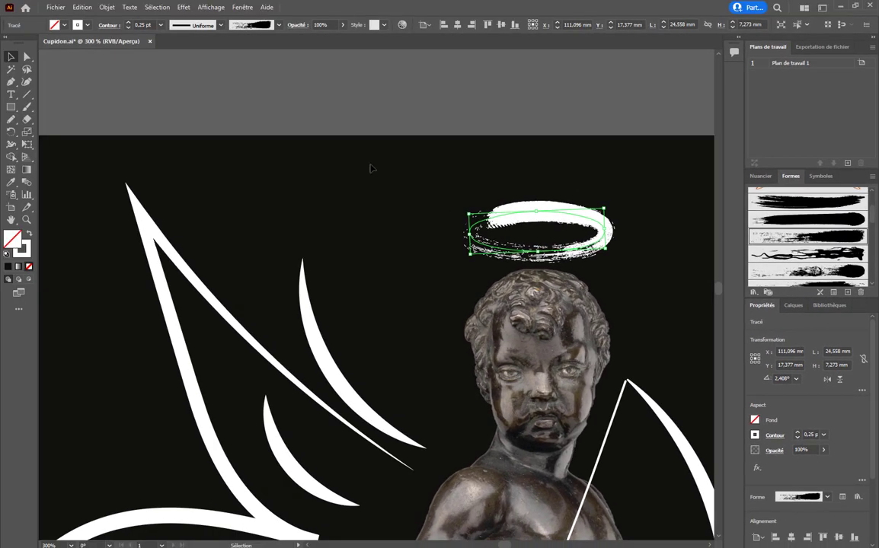
{"action": "left_click", "coordinate": [156, 88]}
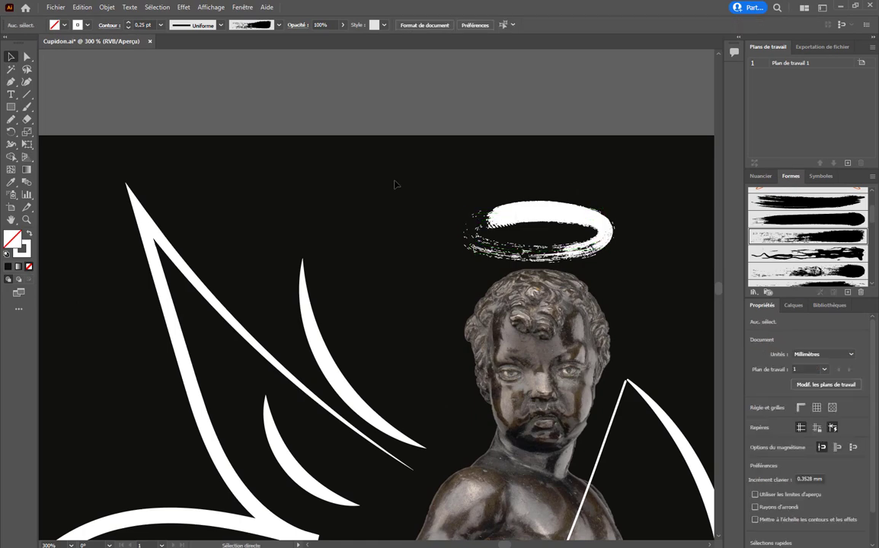
Save the finished Cupidon.ai illustration and close the document
{"action": "key", "text": "ctrl+0"}
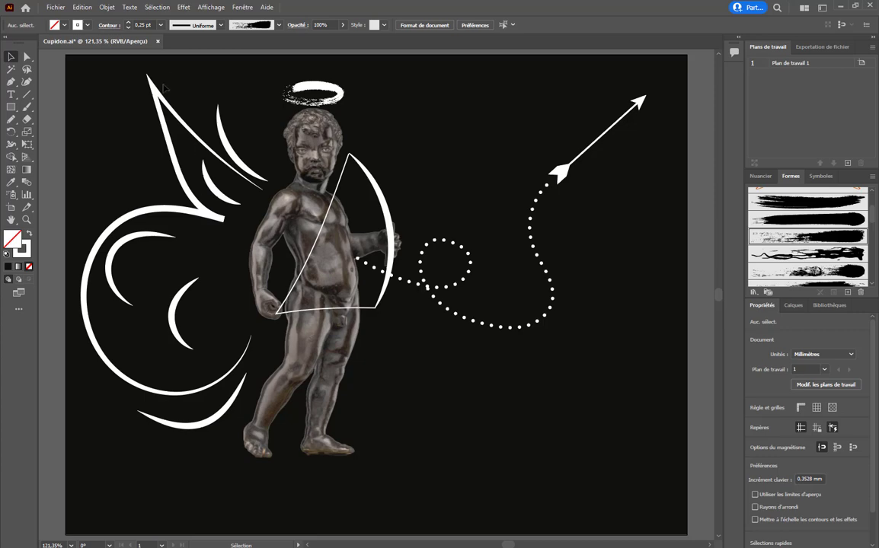
{"action": "left_click", "coordinate": [57, 11]}
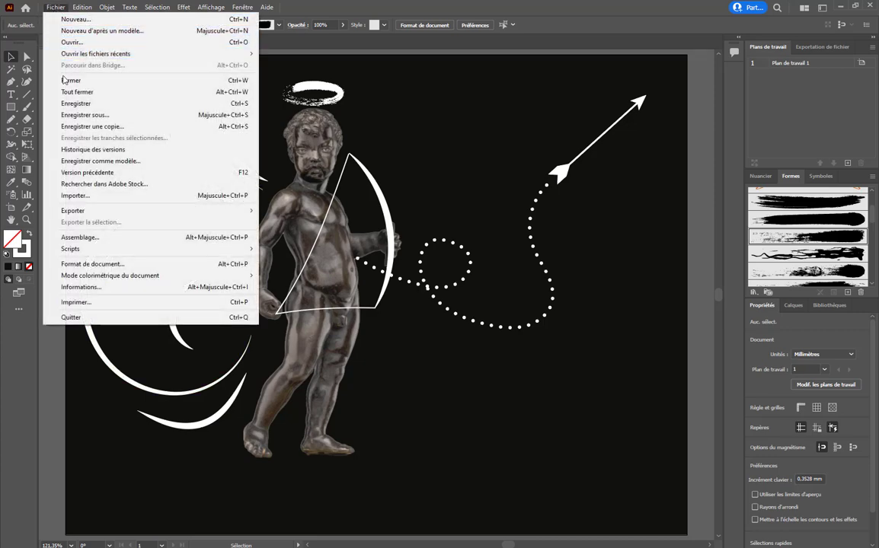
{"action": "left_click", "coordinate": [98, 105]}
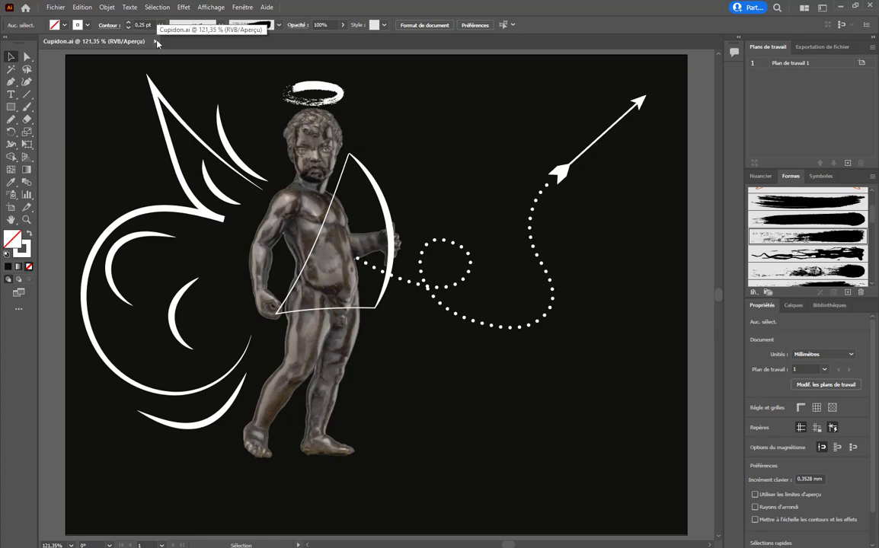
{"action": "left_click", "coordinate": [155, 42]}
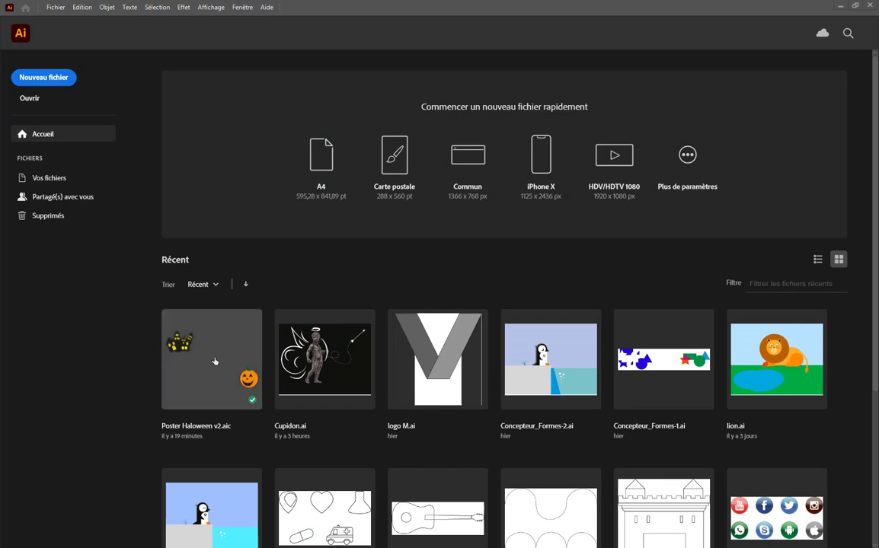
Open the recent file Poster Haloween v2.aic at the blank area between the haunted house and the pumpkin
{"action": "left_click", "coordinate": [222, 370]}
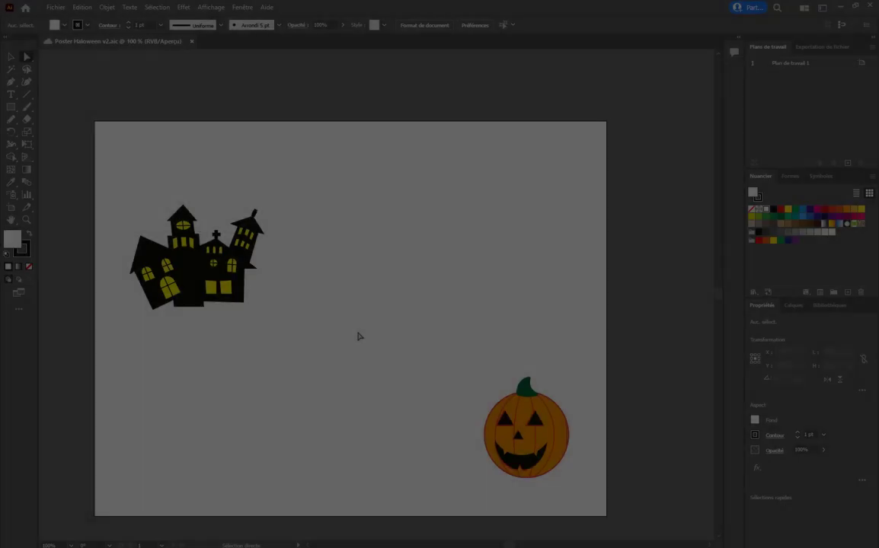
{"action": "scroll", "coordinate": [357, 333], "scroll_direction": "up", "scroll_amount": 4}
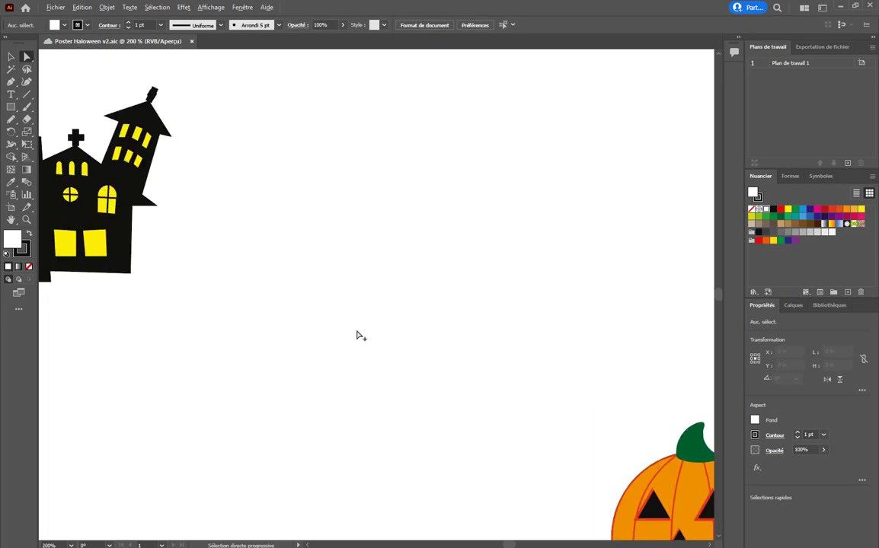
{"action": "left_click_drag", "start_coordinate": [452, 287], "coordinate": [360, 320]}
{"action": "scroll", "coordinate": [363, 319], "scroll_direction": "up", "scroll_amount": 1}
{"action": "left_click_drag", "start_coordinate": [367, 246], "coordinate": [337, 305]}
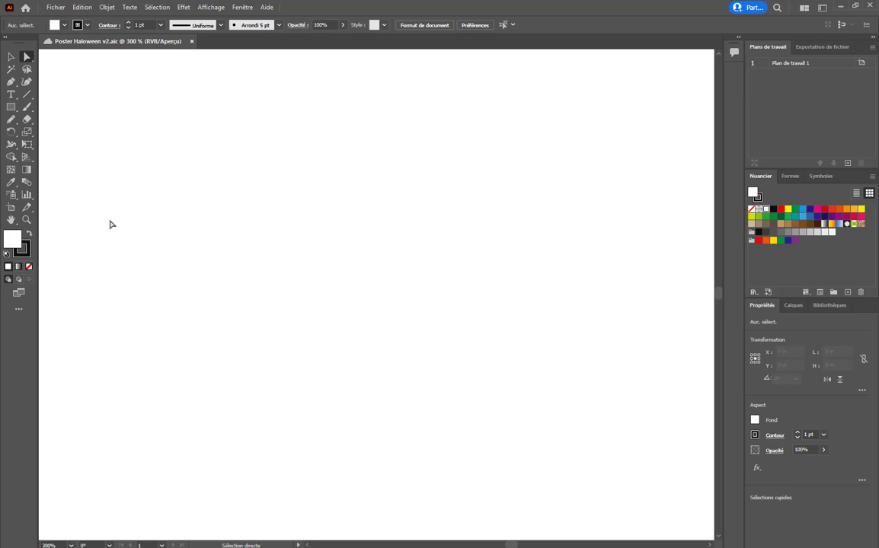
Draw a ghost-shaped outline freehand with the Pencil tool, about 3.16 in wide and 2.56 in high, in the blank area
{"action": "left_click", "coordinate": [11, 121]}
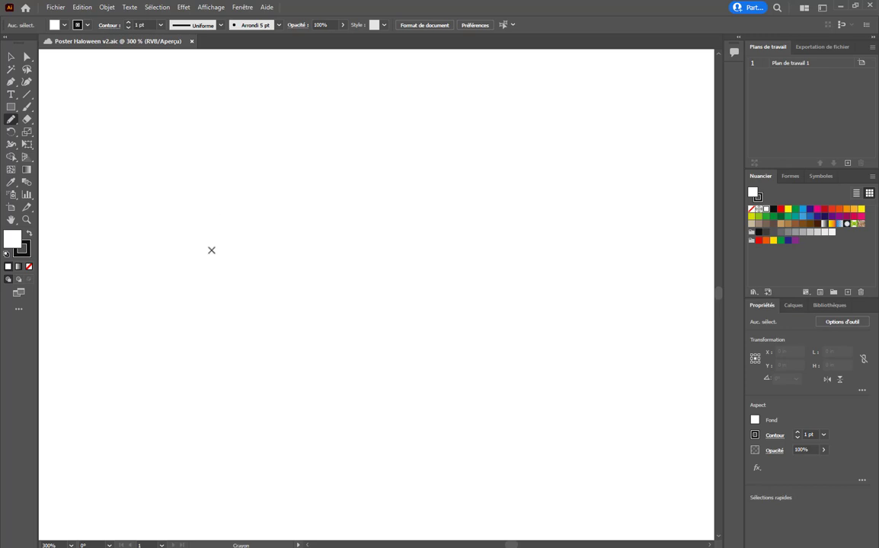
{"action": "mouse_move", "coordinate": [226, 257]}
{"action": "left_mouse_down"}
{"action": "mouse_move", "coordinate": [226, 186]}
{"action": "mouse_move", "coordinate": [270, 182]}
{"action": "mouse_move", "coordinate": [319, 218]}
{"action": "mouse_move", "coordinate": [428, 156]}
{"action": "mouse_move", "coordinate": [472, 182]}
{"action": "mouse_move", "coordinate": [477, 229]}
{"action": "mouse_move", "coordinate": [509, 251]}
{"action": "mouse_move", "coordinate": [581, 235]}
{"action": "mouse_move", "coordinate": [609, 296]}
{"action": "mouse_move", "coordinate": [601, 334]}
{"action": "mouse_move", "coordinate": [580, 348]}
{"action": "mouse_move", "coordinate": [547, 428]}
{"action": "mouse_move", "coordinate": [492, 394]}
{"action": "mouse_move", "coordinate": [463, 346]}
{"action": "mouse_move", "coordinate": [448, 359]}
{"action": "mouse_move", "coordinate": [482, 530]}
{"action": "mouse_move", "coordinate": [398, 513]}
{"action": "mouse_move", "coordinate": [215, 508]}
{"action": "mouse_move", "coordinate": [99, 492]}
{"action": "mouse_move", "coordinate": [107, 479]}
{"action": "mouse_move", "coordinate": [220, 465]}
{"action": "mouse_move", "coordinate": [295, 378]}
{"action": "mouse_move", "coordinate": [306, 333]}
{"action": "mouse_move", "coordinate": [296, 289]}
{"action": "mouse_move", "coordinate": [251, 273]}
{"action": "mouse_move", "coordinate": [211, 287]}
{"action": "mouse_move", "coordinate": [232, 257]}
{"action": "left_mouse_up"}
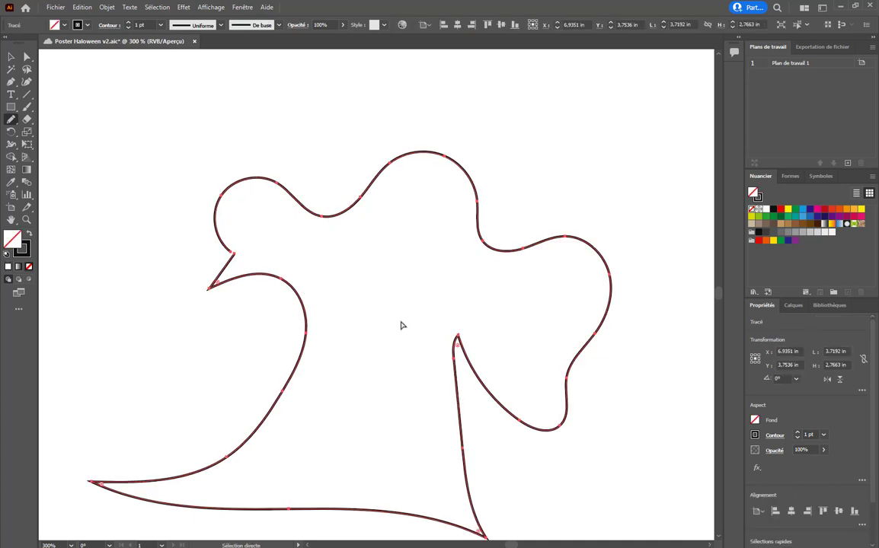
{"action": "key", "text": "ctrl+z"}
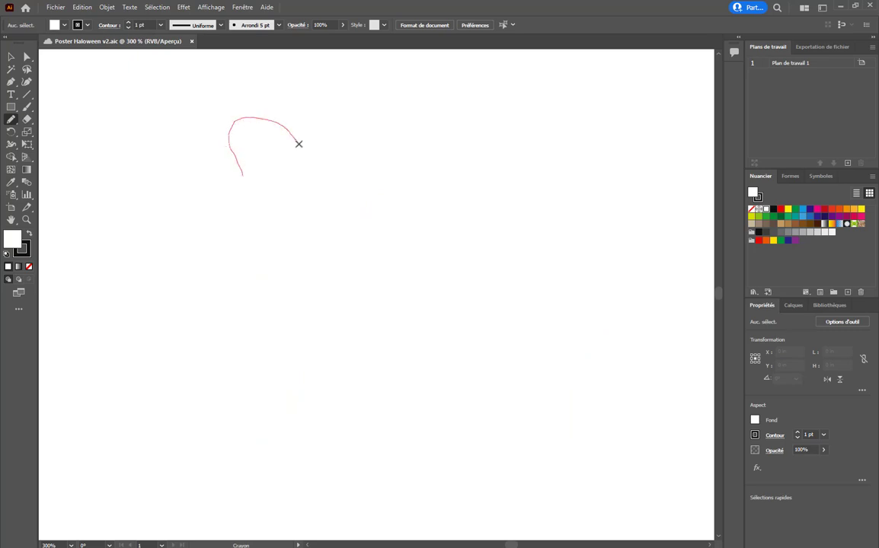
{"action": "left_click_drag", "start_coordinate": [334, 153], "coordinate": [399, 118]}
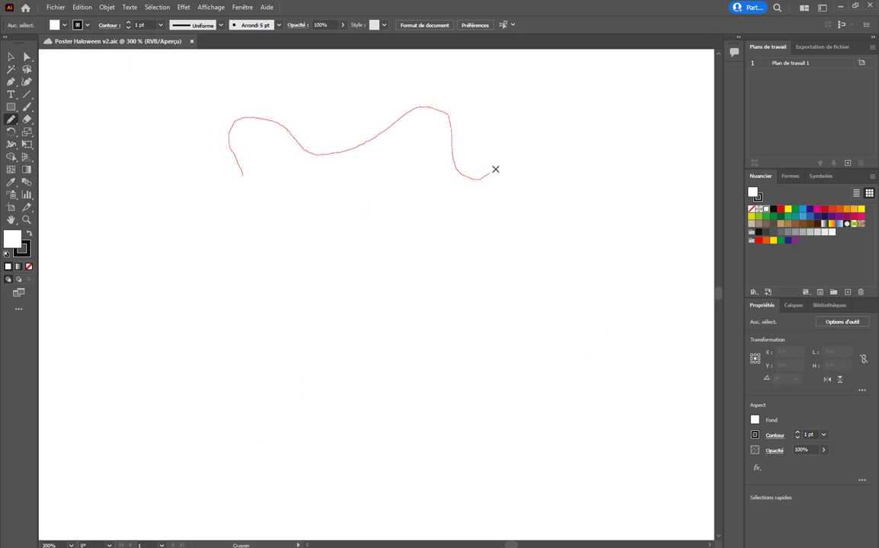
{"action": "mouse_move", "coordinate": [495, 169]}
{"action": "left_mouse_down"}
{"action": "mouse_move", "coordinate": [532, 144]}
{"action": "mouse_move", "coordinate": [554, 150]}
{"action": "left_mouse_up"}
{"action": "mouse_move", "coordinate": [580, 194]}
{"action": "left_mouse_down"}
{"action": "mouse_move", "coordinate": [563, 270]}
{"action": "mouse_move", "coordinate": [560, 339]}
{"action": "left_mouse_up"}
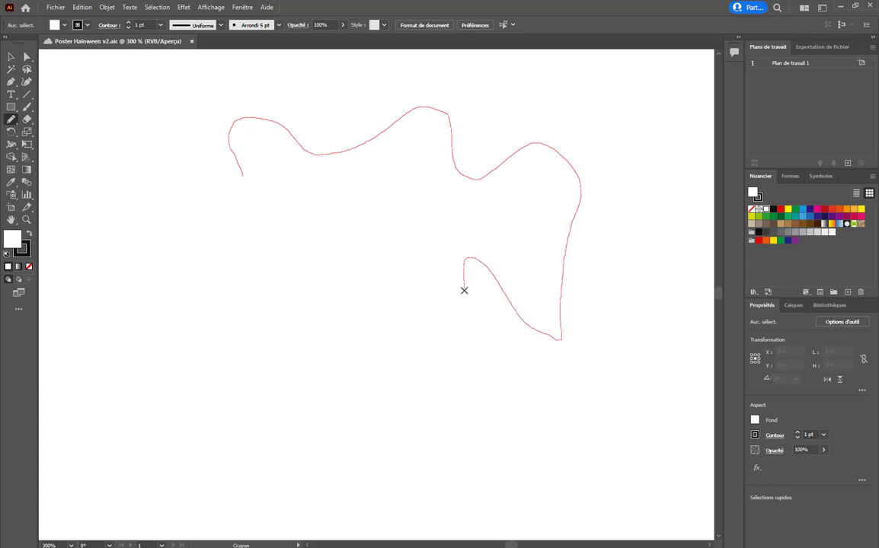
{"action": "left_click_drag", "start_coordinate": [464, 290], "coordinate": [454, 367]}
{"action": "mouse_move", "coordinate": [413, 464]}
{"action": "left_mouse_down"}
{"action": "mouse_move", "coordinate": [269, 434]}
{"action": "mouse_move", "coordinate": [140, 440]}
{"action": "mouse_move", "coordinate": [155, 423]}
{"action": "mouse_move", "coordinate": [239, 396]}
{"action": "mouse_move", "coordinate": [299, 342]}
{"action": "left_mouse_up"}
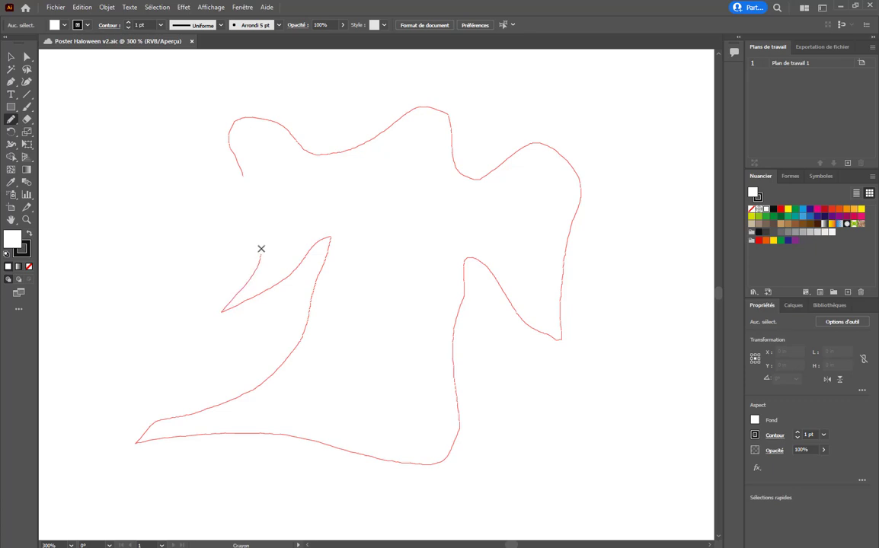
{"action": "left_click_drag", "start_coordinate": [248, 195], "coordinate": [243, 170]}
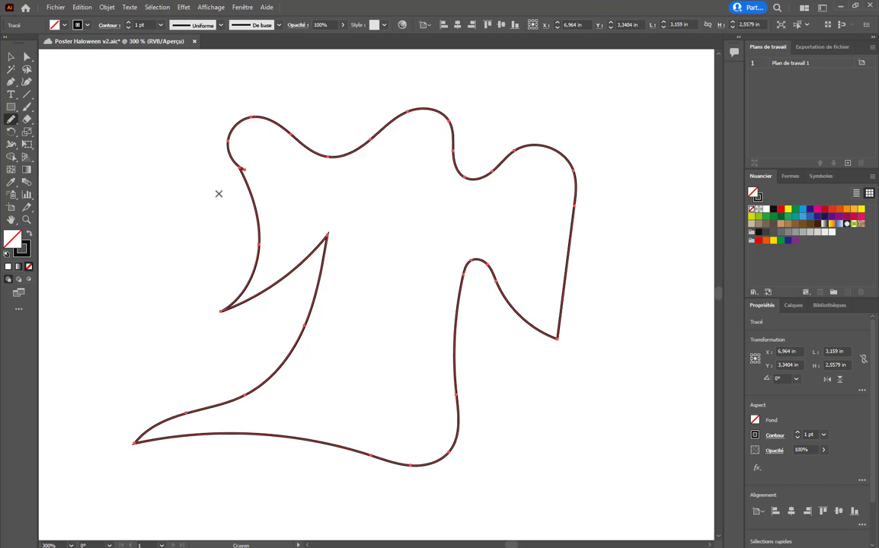
Move the upper end anchor of the ghost outline's left side onto the path's other end point to close the gap
{"action": "scroll", "coordinate": [234, 176], "scroll_direction": "up", "scroll_amount": 4}
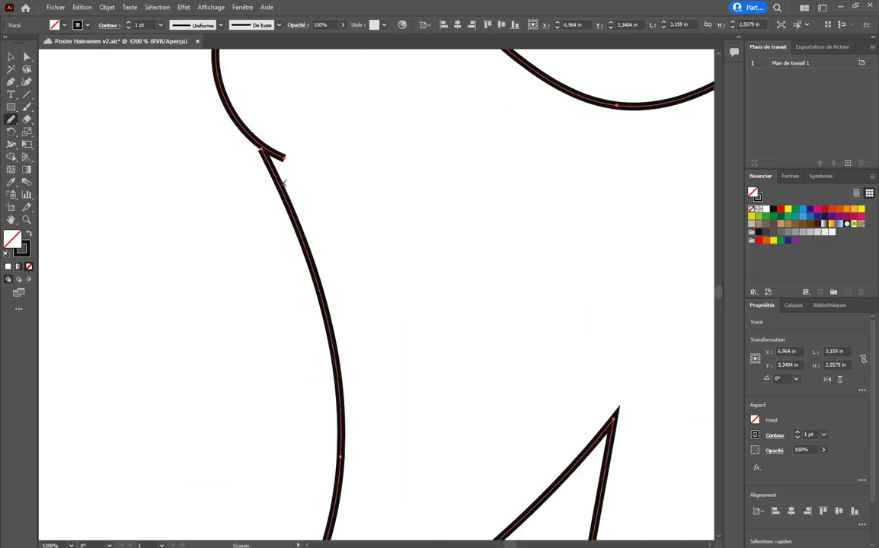
{"action": "left_click_drag", "start_coordinate": [324, 165], "coordinate": [319, 231]}
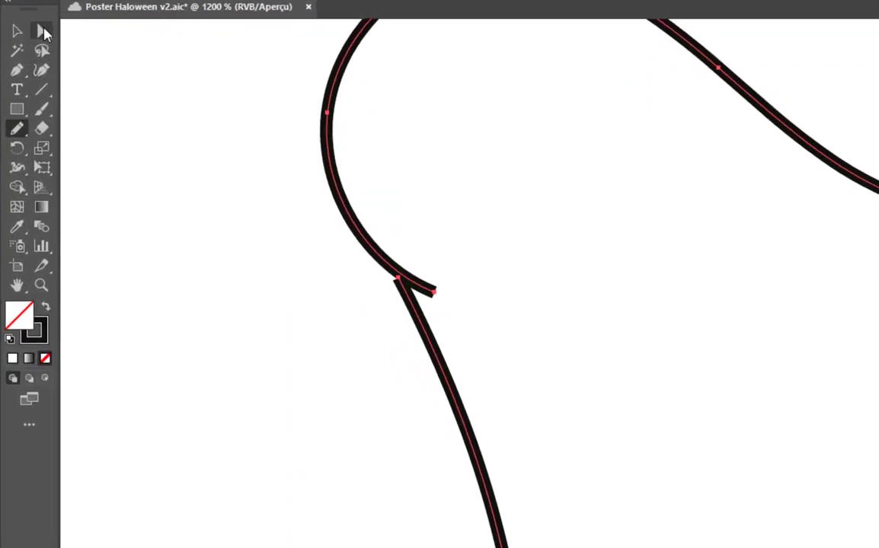
{"action": "left_click", "coordinate": [27, 56]}
{"action": "left_click_drag", "start_coordinate": [398, 280], "coordinate": [429, 306]}
{"action": "key", "text": "ctrl+z"}
{"action": "left_click", "coordinate": [395, 262]}
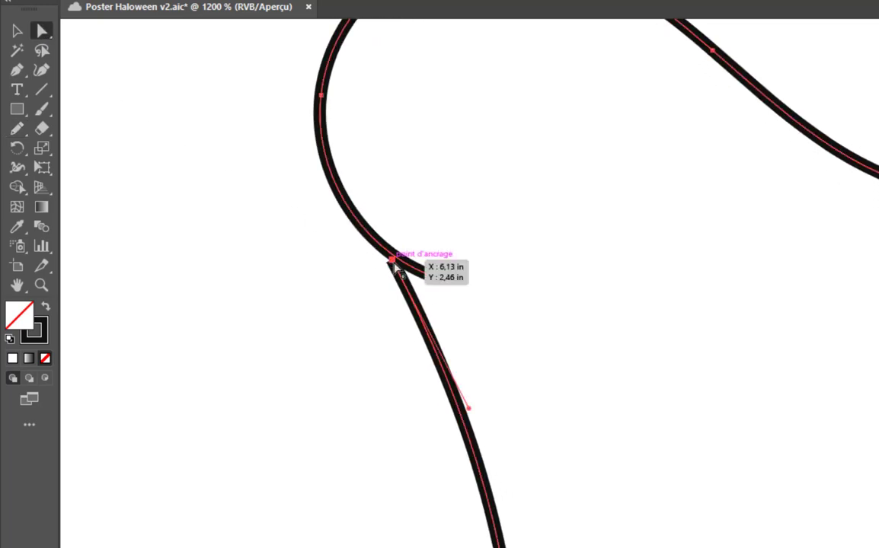
{"action": "mouse_move", "coordinate": [395, 262]}
{"action": "left_mouse_down"}
{"action": "mouse_move", "coordinate": [420, 287]}
{"action": "mouse_move", "coordinate": [427, 276]}
{"action": "mouse_move", "coordinate": [403, 290]}
{"action": "mouse_move", "coordinate": [428, 274]}
{"action": "mouse_move", "coordinate": [423, 268]}
{"action": "mouse_move", "coordinate": [438, 286]}
{"action": "mouse_move", "coordinate": [409, 253]}
{"action": "mouse_move", "coordinate": [428, 276]}
{"action": "left_mouse_up"}
{"action": "left_click", "coordinate": [482, 272]}
Select both overlapping end anchors at the ghost outline's upper-left gap and join them into one closed path
{"action": "left_click", "coordinate": [444, 249]}
{"action": "left_click_drag", "start_coordinate": [443, 234], "coordinate": [383, 297]}
{"action": "left_click", "coordinate": [451, 256]}
{"action": "left_click_drag", "start_coordinate": [456, 243], "coordinate": [377, 320]}
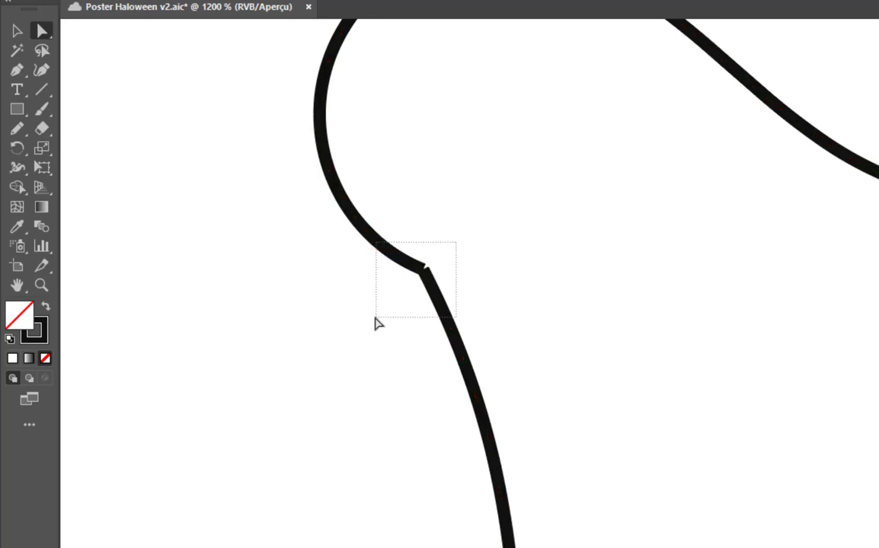
{"action": "left_click_drag", "start_coordinate": [450, 242], "coordinate": [404, 302]}
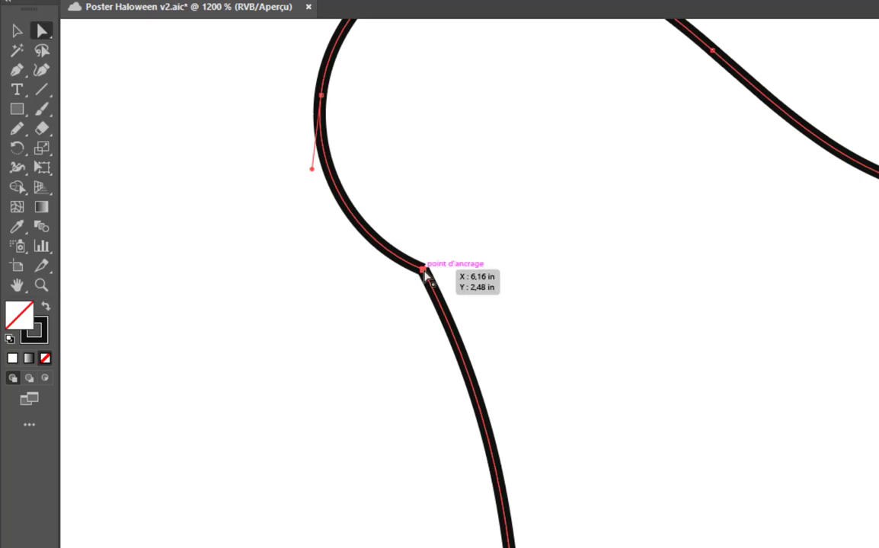
{"action": "right_click", "coordinate": [424, 271]}
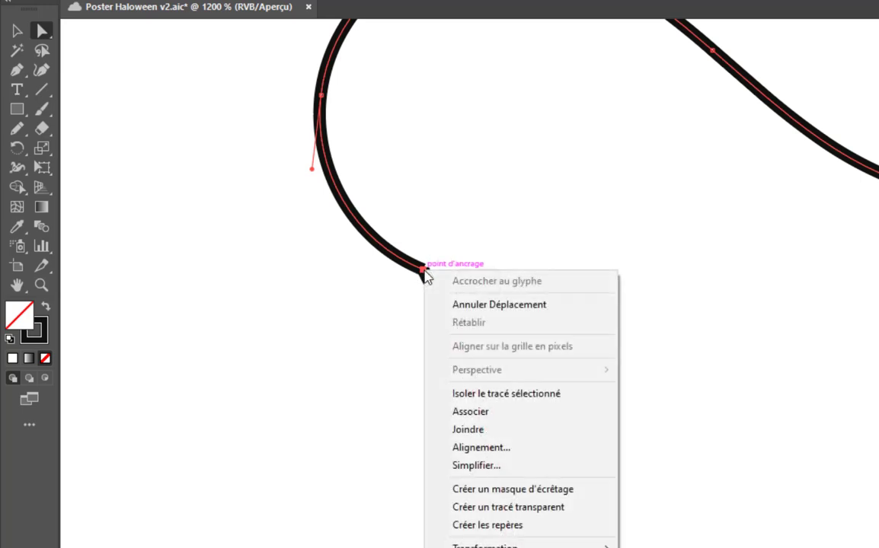
{"action": "left_click", "coordinate": [467, 430]}
{"action": "left_click", "coordinate": [444, 282]}
{"action": "left_click", "coordinate": [424, 272]}
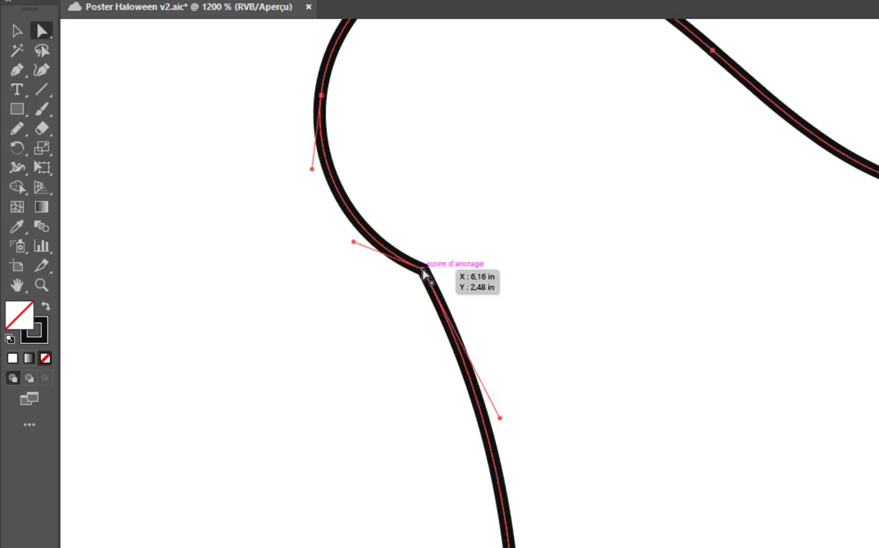
{"action": "left_click", "coordinate": [480, 281]}
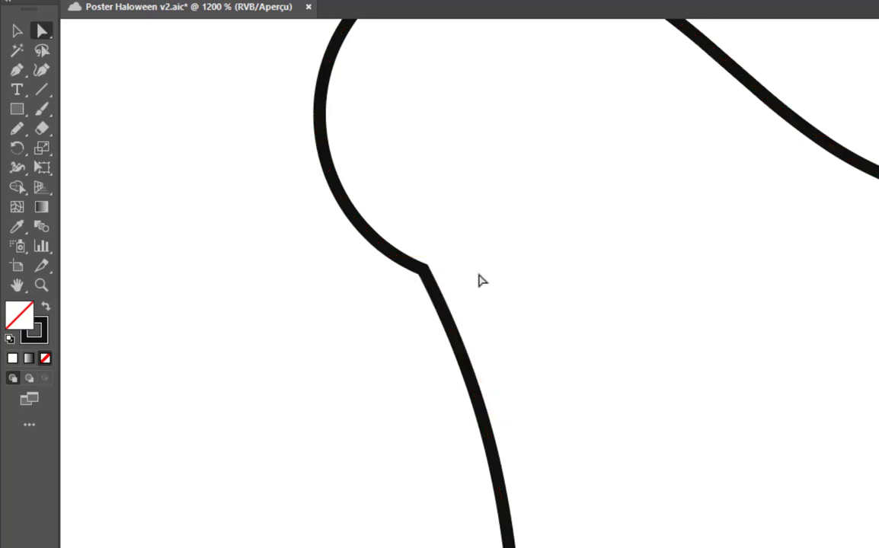
{"action": "left_click", "coordinate": [424, 271]}
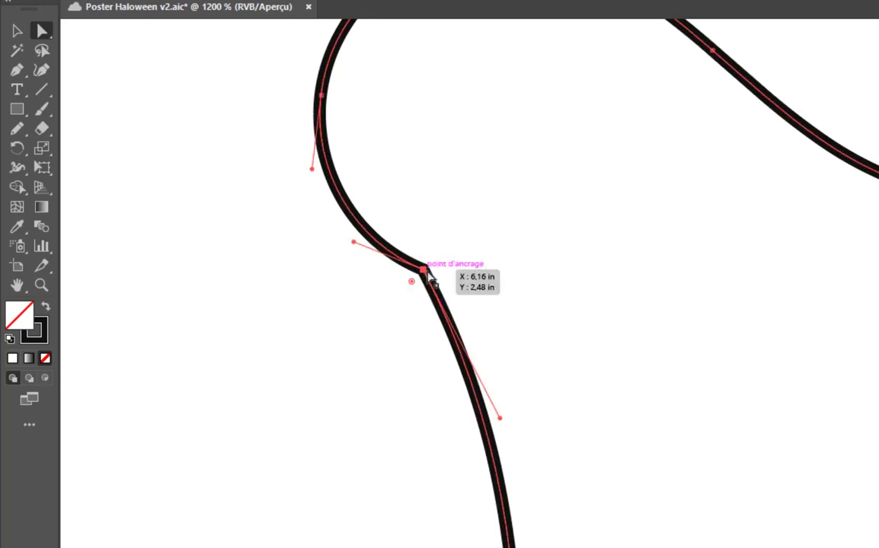
Round the sharp corner at the joined anchor below the ghost outline's upper-left lobe as far as it allows
{"action": "scroll", "coordinate": [527, 300], "scroll_direction": "down", "scroll_amount": 1}
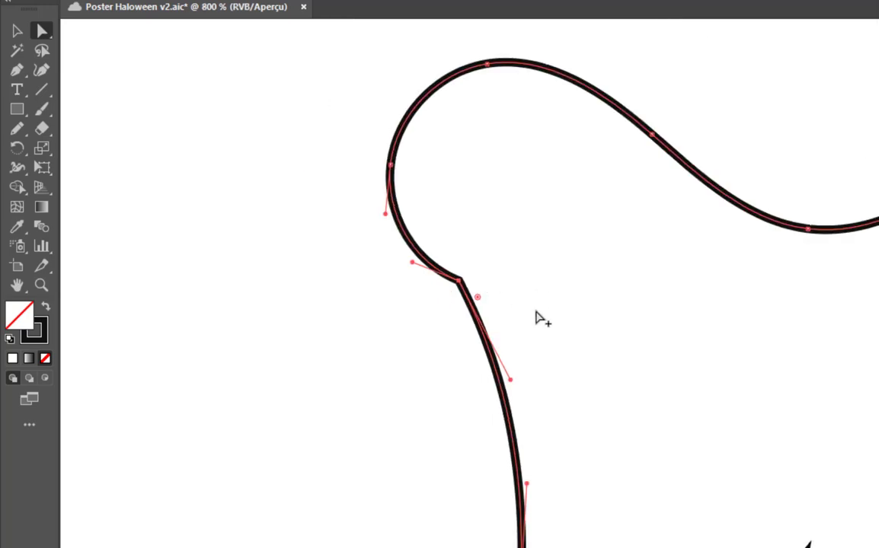
{"action": "scroll", "coordinate": [536, 315], "scroll_direction": "down", "scroll_amount": 2}
{"action": "left_click_drag", "start_coordinate": [545, 218], "coordinate": [368, 163]}
{"action": "scroll", "coordinate": [384, 174], "scroll_direction": "down", "scroll_amount": 1}
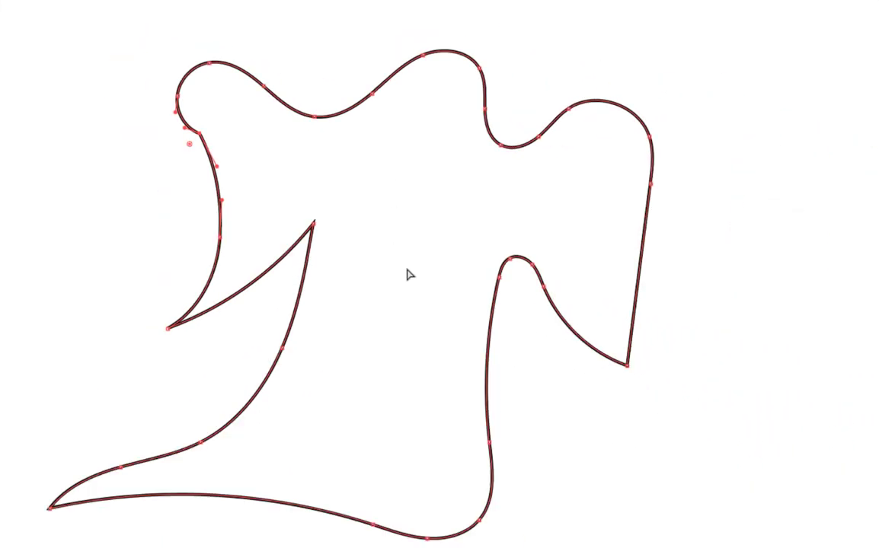
{"action": "left_click_drag", "start_coordinate": [373, 290], "coordinate": [412, 262]}
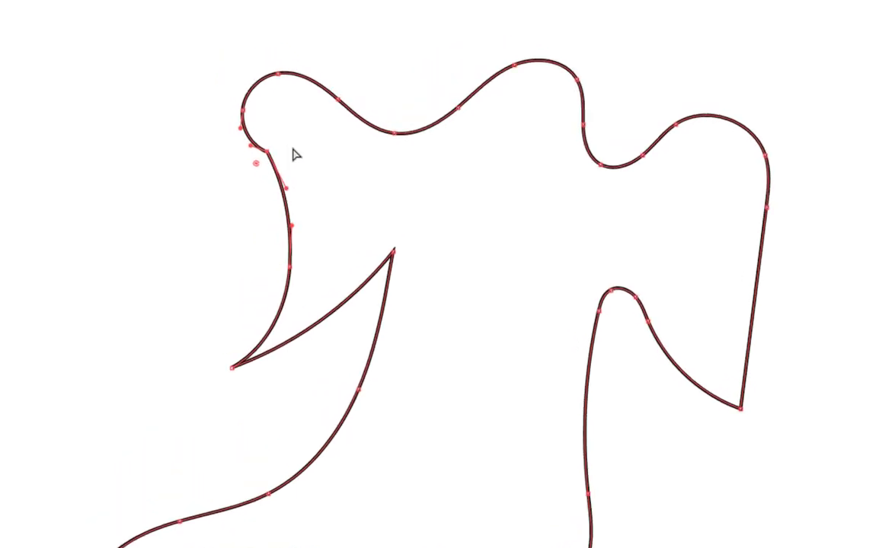
{"action": "scroll", "coordinate": [279, 182], "scroll_direction": "up", "scroll_amount": 3}
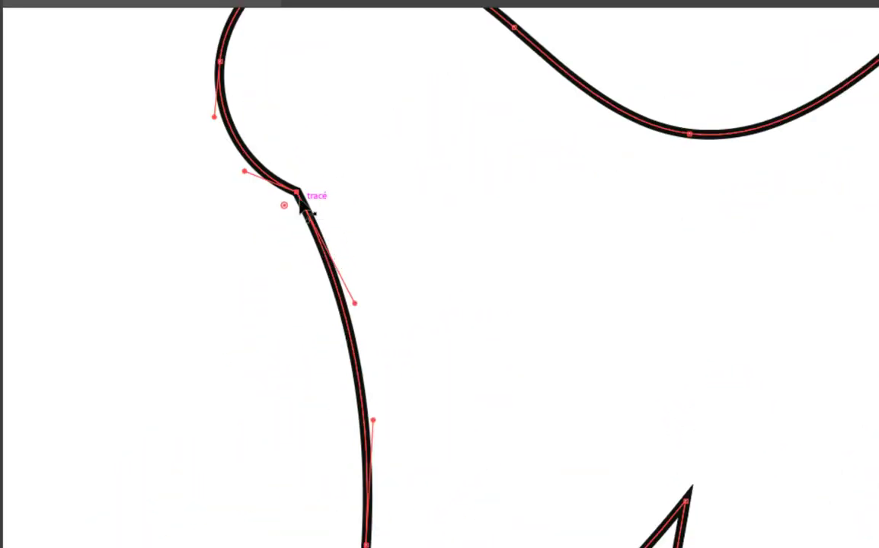
{"action": "left_click_drag", "start_coordinate": [283, 205], "coordinate": [65, 332]}
{"action": "left_click", "coordinate": [532, 411]}
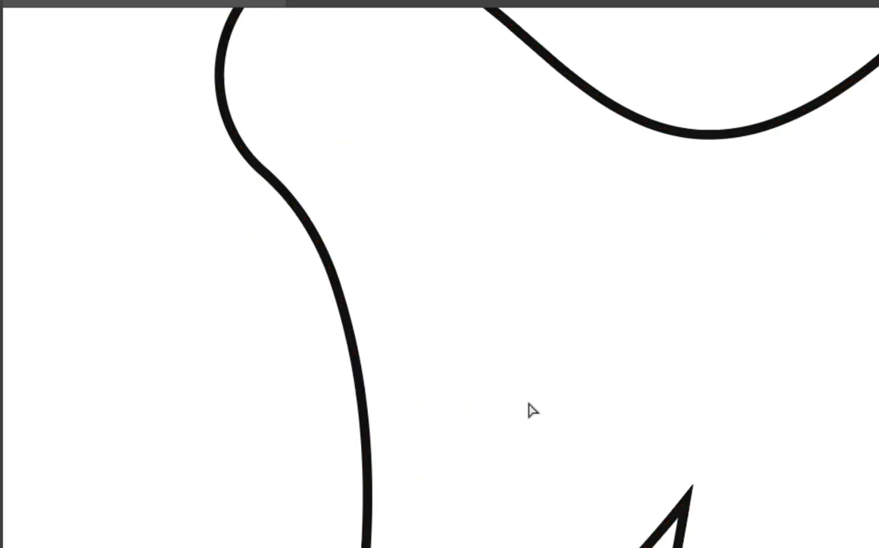
Select the two anchors of the rounded corner below the upper-left lobe and move them slightly down and outward
{"action": "key", "text": "space"}
{"action": "left_click_drag", "start_coordinate": [808, 476], "coordinate": [657, 283]}
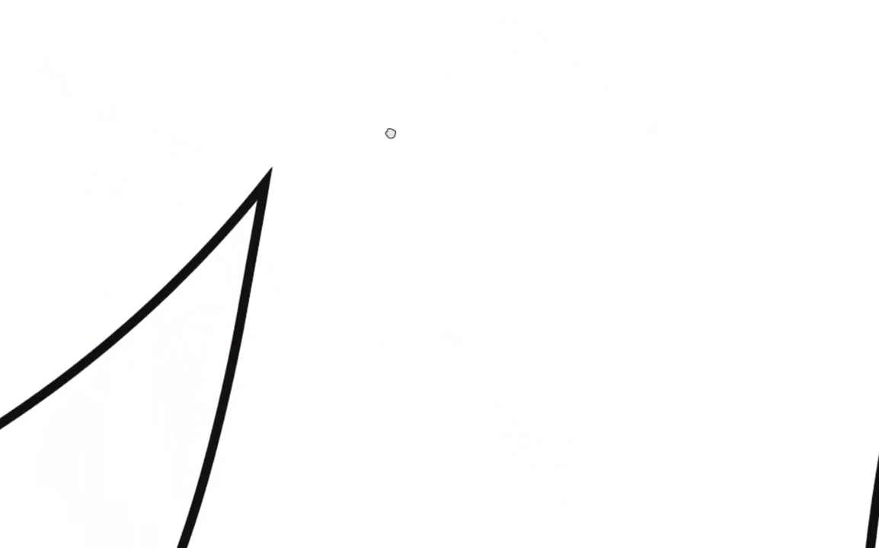
{"action": "left_click_drag", "start_coordinate": [390, 133], "coordinate": [386, 156]}
{"action": "scroll", "coordinate": [411, 325], "scroll_direction": "down", "scroll_amount": 3}
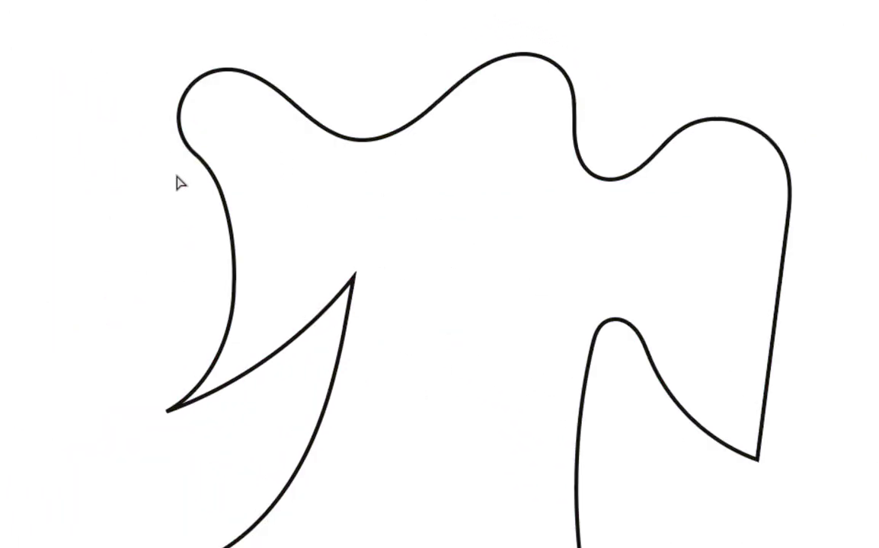
{"action": "scroll", "coordinate": [221, 186], "scroll_direction": "up", "scroll_amount": 3}
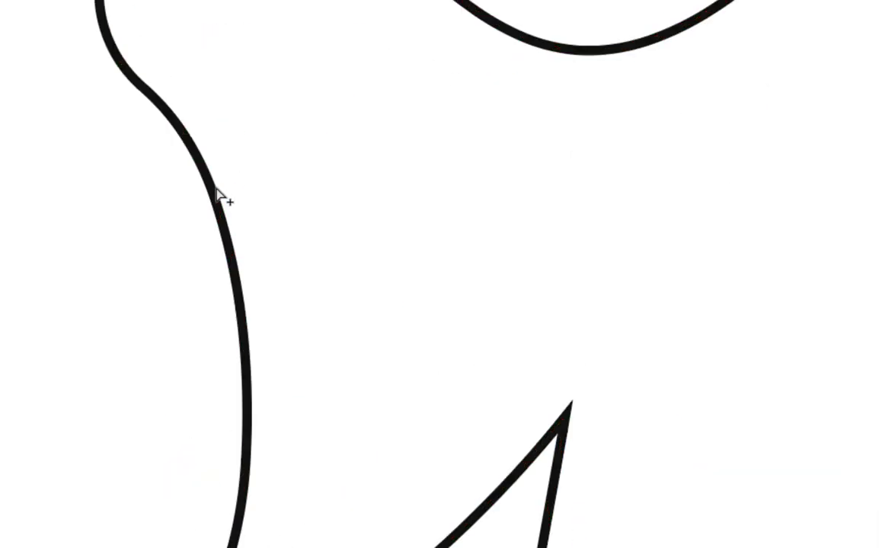
{"action": "left_click", "coordinate": [204, 166]}
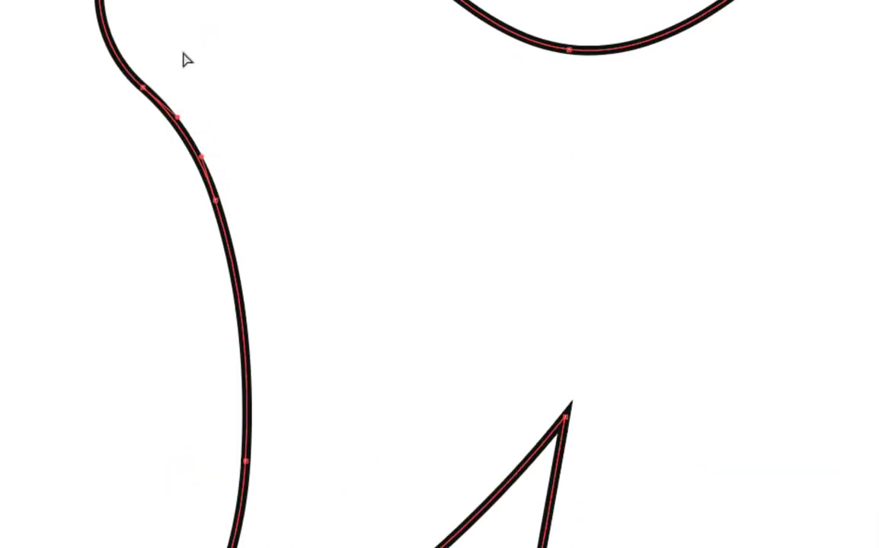
{"action": "left_click_drag", "start_coordinate": [266, 242], "coordinate": [118, 67]}
{"action": "key", "text": "Delete"}
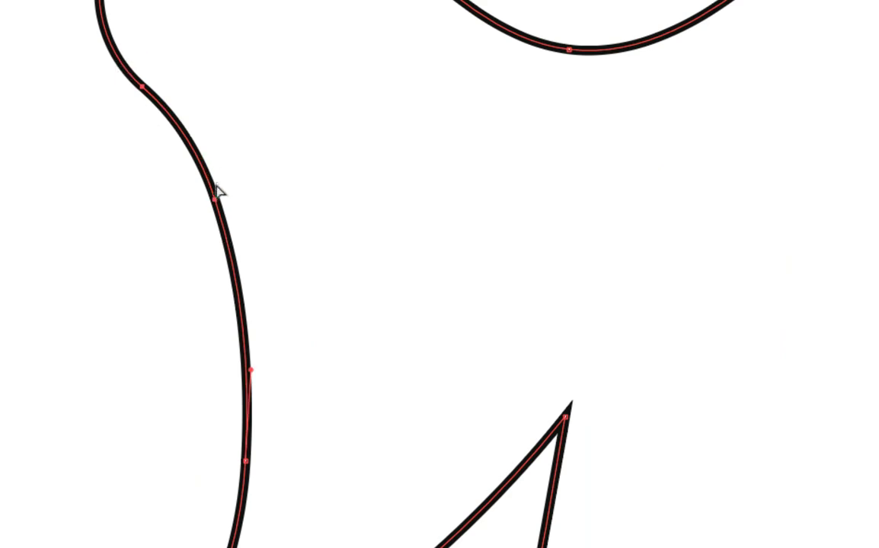
{"action": "left_click_drag", "start_coordinate": [220, 212], "coordinate": [198, 235]}
{"action": "left_click", "coordinate": [311, 216]}
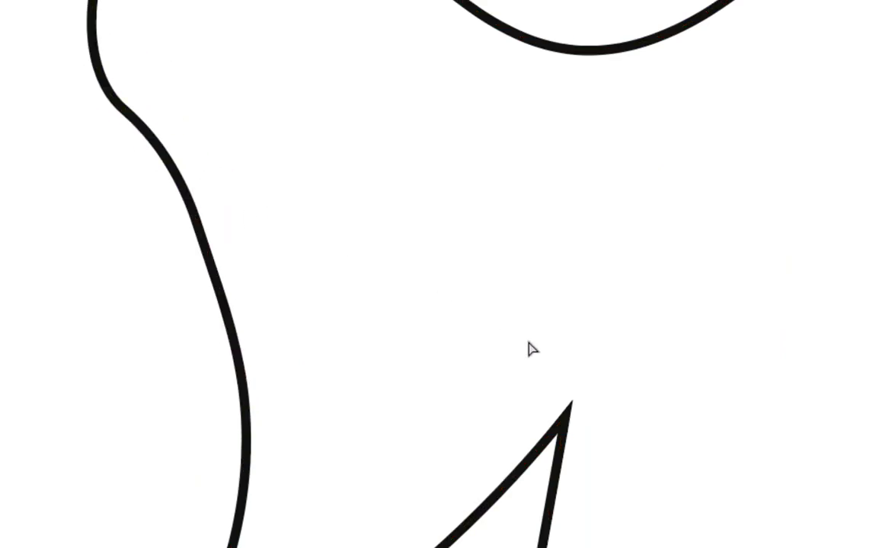
Bend the straight outer edge of the ghost's right sleeve inward into a concave curve
{"action": "scroll", "coordinate": [461, 325], "scroll_direction": "down", "scroll_amount": 3}
{"action": "mouse_move", "coordinate": [606, 348]}
{"action": "left_mouse_down"}
{"action": "mouse_move", "coordinate": [242, 208]}
{"action": "mouse_move", "coordinate": [269, 251]}
{"action": "left_mouse_up"}
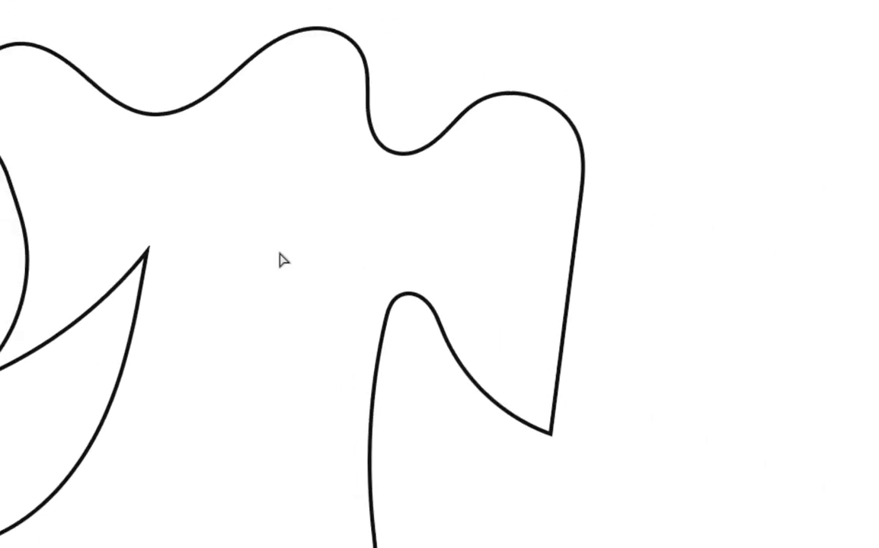
{"action": "left_click_drag", "start_coordinate": [575, 269], "coordinate": [551, 270]}
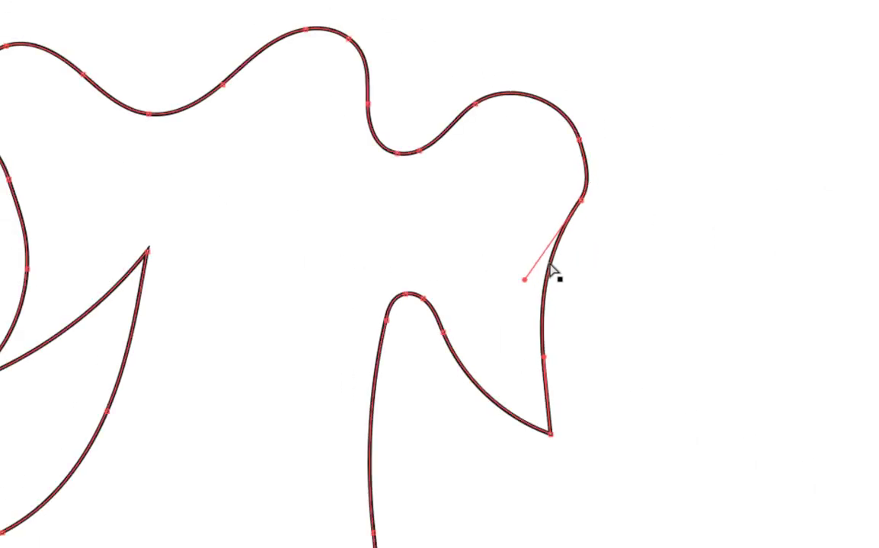
{"action": "left_click", "coordinate": [416, 359]}
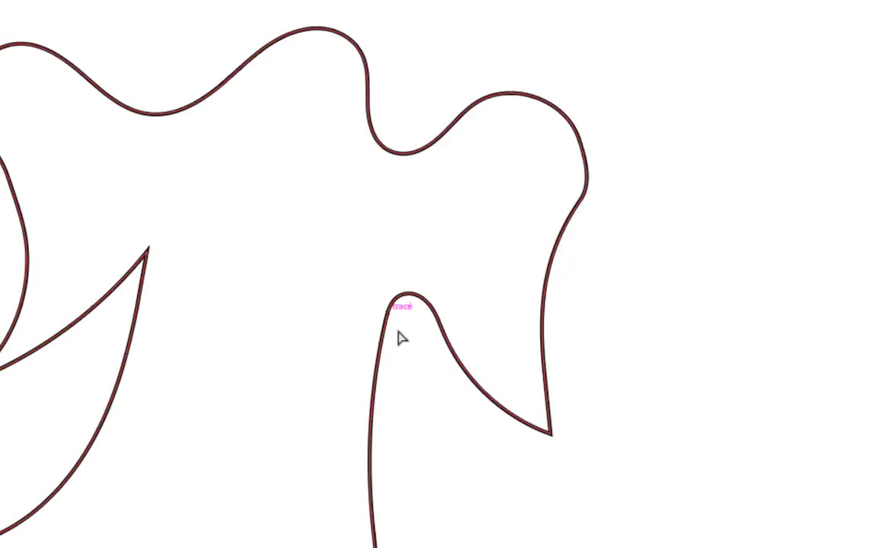
Turn the top anchor of the rounded arch under the right sleeve into a sharp corner with the Curvature tool
{"action": "scroll", "coordinate": [402, 338], "scroll_direction": "up", "scroll_amount": 4}
{"action": "left_click", "coordinate": [393, 211]}
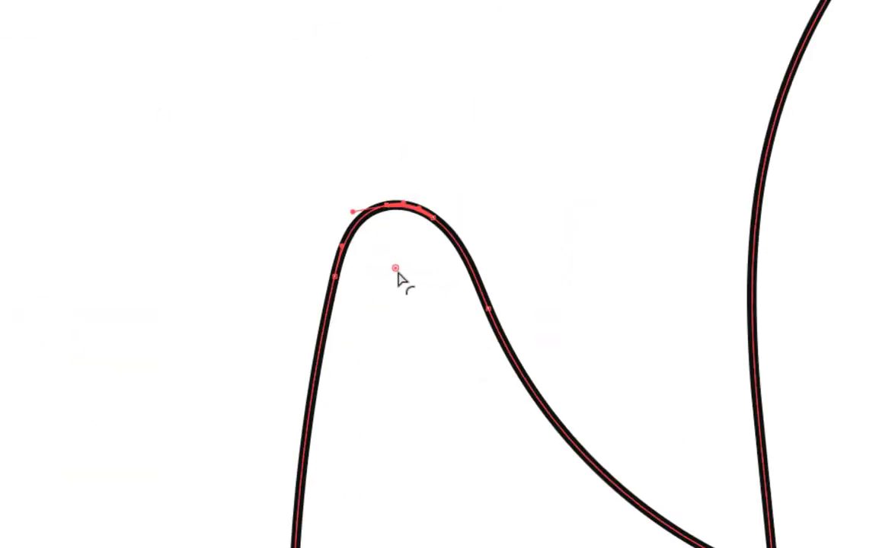
{"action": "left_click", "coordinate": [417, 324]}
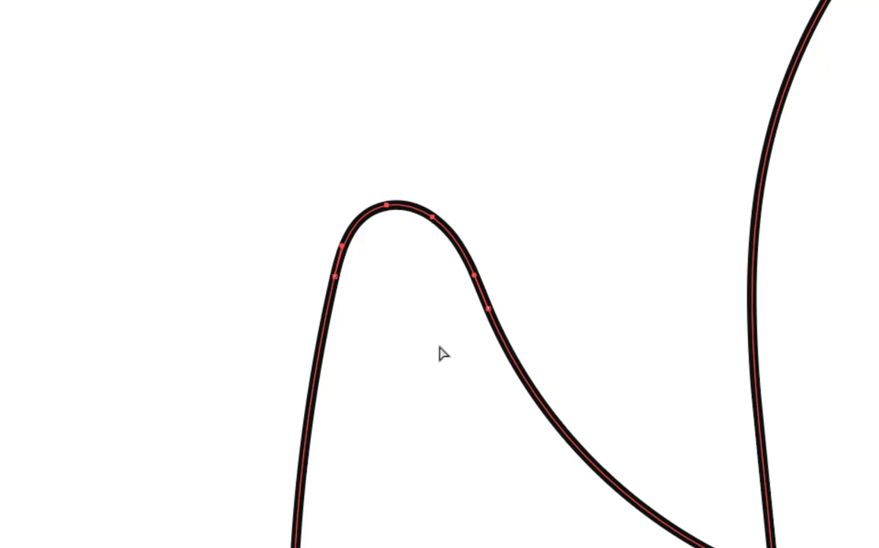
{"action": "left_click", "coordinate": [330, 157]}
{"action": "left_click", "coordinate": [418, 257]}
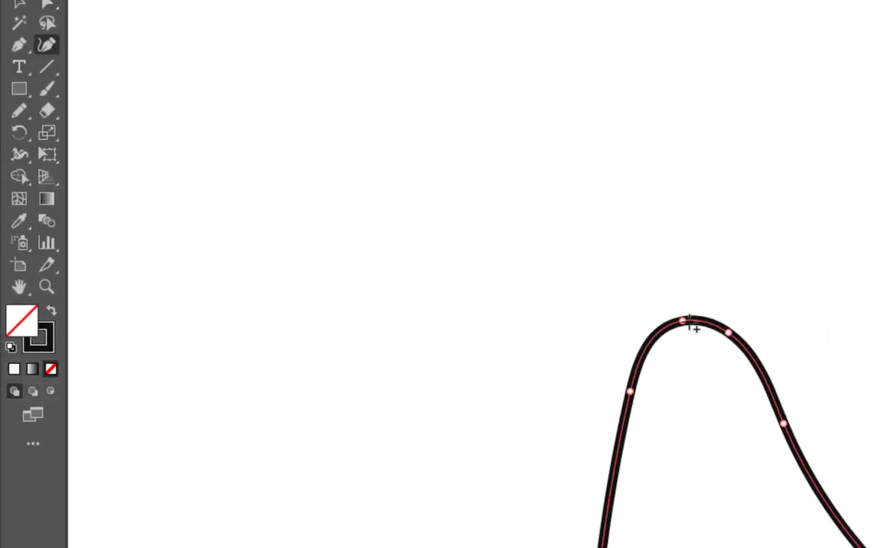
{"action": "double_click", "coordinate": [682, 321]}
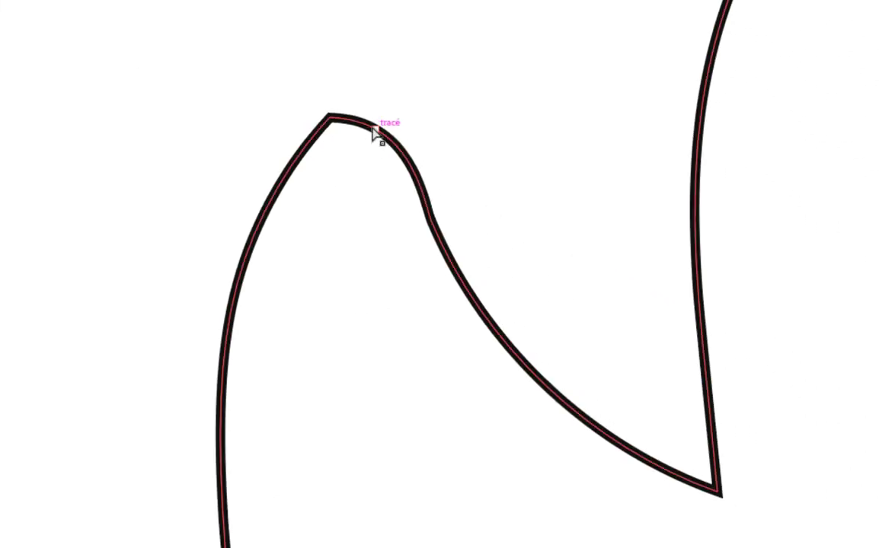
Reshape the right sleeve's lower edge into a smooth slope from the sharp armpit point by moving its anchors and handles
{"action": "mouse_move", "coordinate": [377, 137]}
{"action": "left_mouse_down"}
{"action": "mouse_move", "coordinate": [371, 152]}
{"action": "mouse_move", "coordinate": [369, 143]}
{"action": "left_mouse_up"}
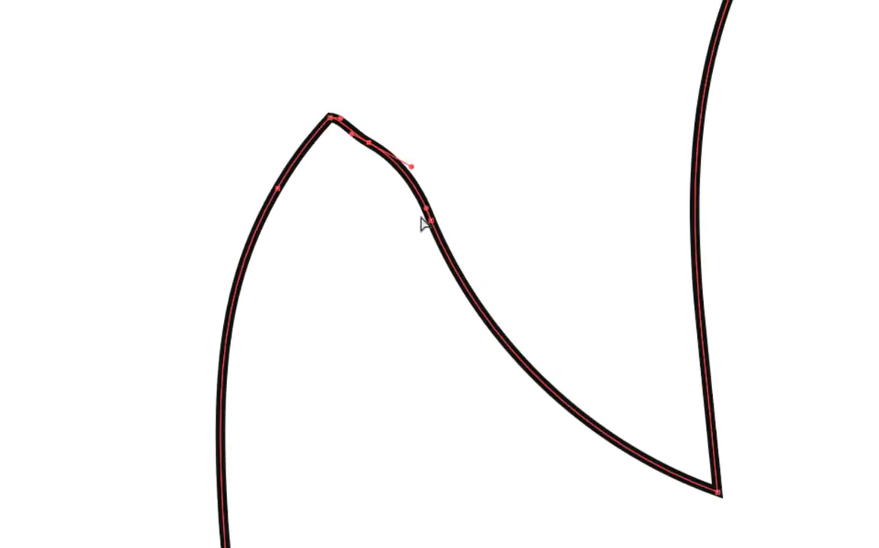
{"action": "left_click_drag", "start_coordinate": [426, 208], "coordinate": [414, 227]}
{"action": "left_click_drag", "start_coordinate": [369, 143], "coordinate": [363, 151]}
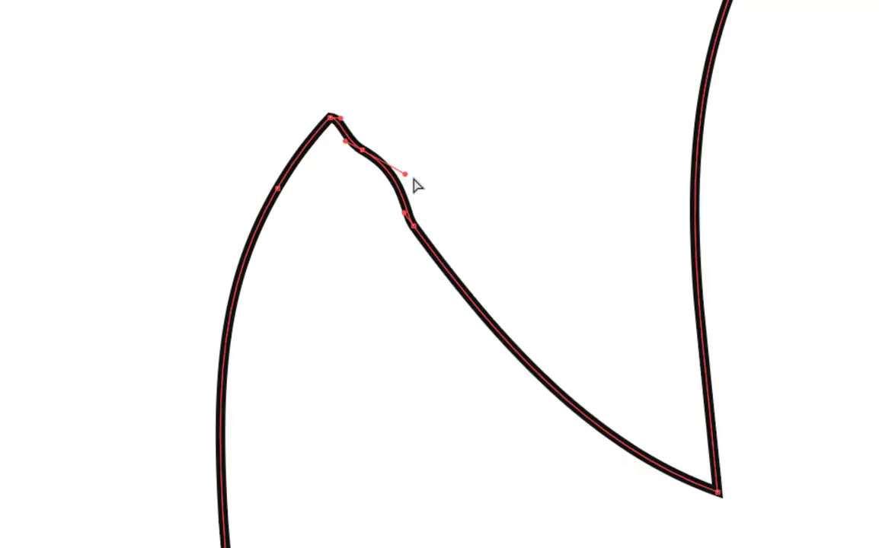
{"action": "left_click_drag", "start_coordinate": [403, 173], "coordinate": [388, 191]}
{"action": "left_click_drag", "start_coordinate": [342, 128], "coordinate": [367, 176]}
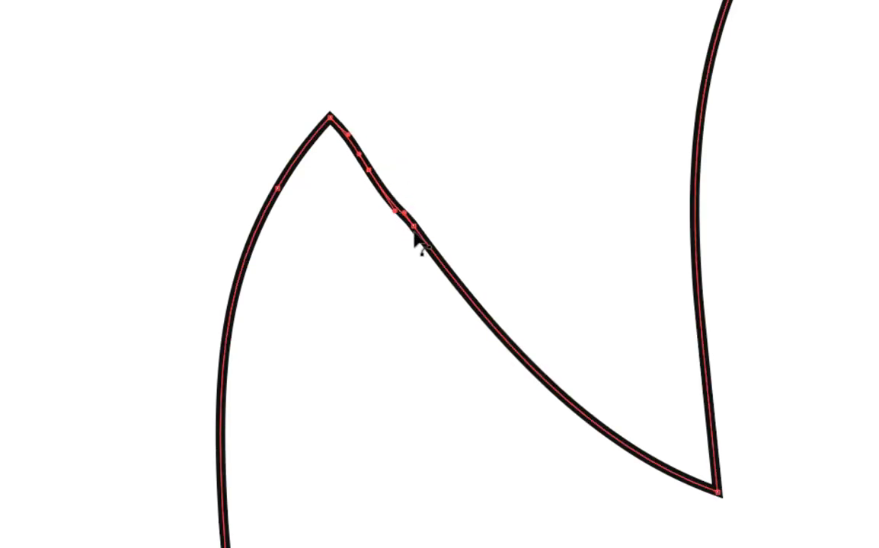
{"action": "left_click_drag", "start_coordinate": [408, 222], "coordinate": [434, 271]}
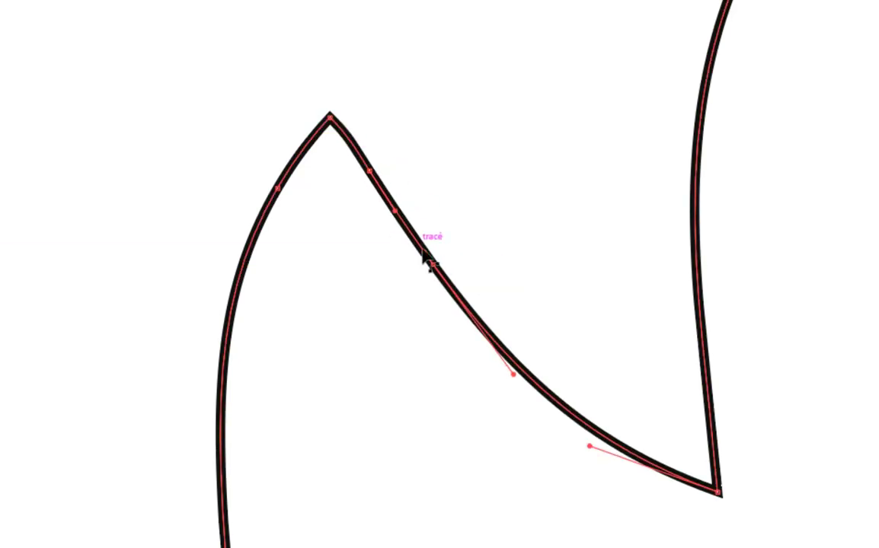
{"action": "left_click", "coordinate": [418, 345]}
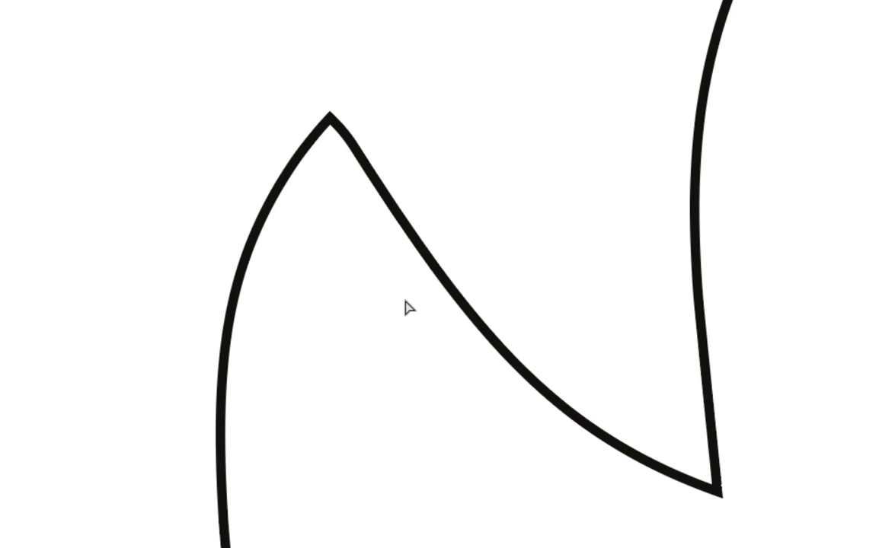
{"action": "scroll", "coordinate": [405, 303], "scroll_direction": "down", "scroll_amount": 5}
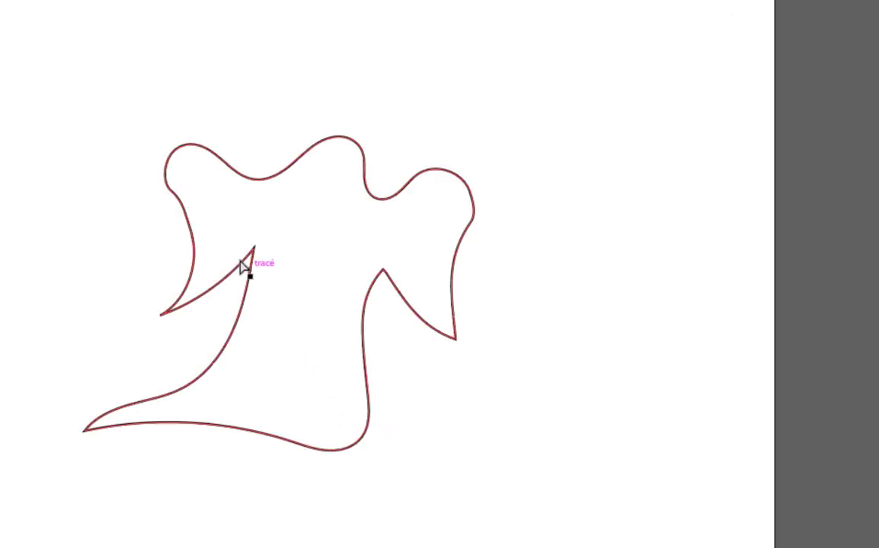
{"action": "scroll", "coordinate": [188, 200], "scroll_direction": "up", "scroll_amount": 5}
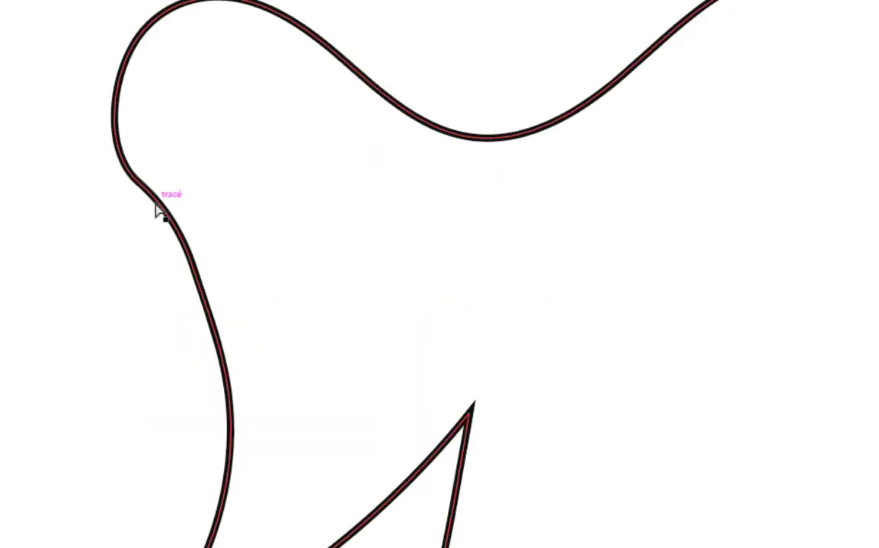
{"action": "scroll", "coordinate": [228, 175], "scroll_direction": "down", "scroll_amount": 5}
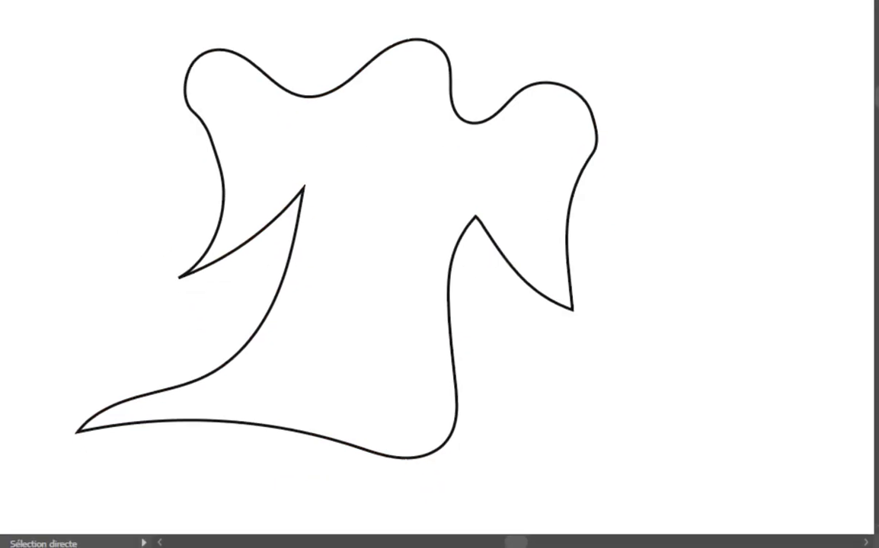
Try a freehand Pencil curve from the right sleeve's tip up past the right shoulder, and undo it
{"action": "key", "text": "n"}
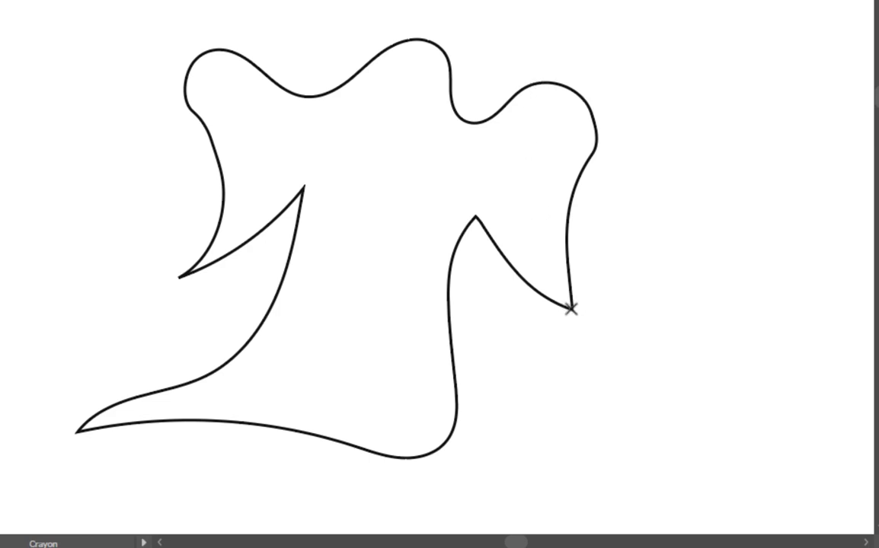
{"action": "mouse_move", "coordinate": [570, 308]}
{"action": "left_mouse_down"}
{"action": "mouse_move", "coordinate": [545, 263]}
{"action": "mouse_move", "coordinate": [552, 47]}
{"action": "mouse_move", "coordinate": [542, 54]}
{"action": "left_mouse_up"}
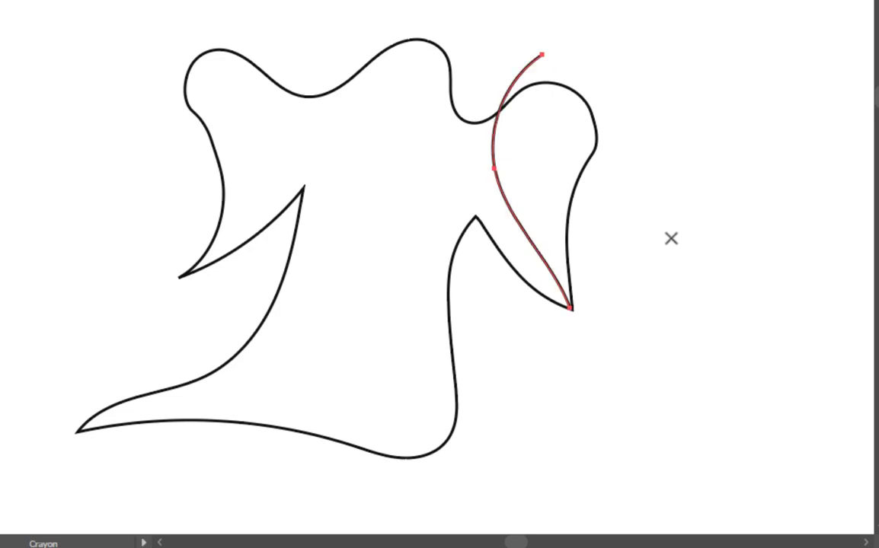
{"action": "key", "text": "ctrl+z"}
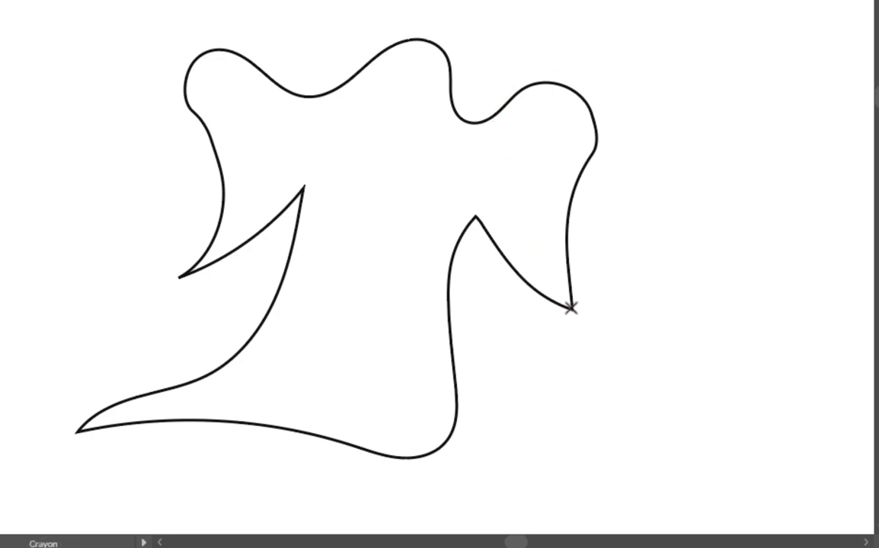
Draw freehand Pencil curves from the ghost's pointed tips across the right sleeve, the left sleeve and the bottom hem to outline shading areas
{"action": "mouse_move", "coordinate": [571, 309]}
{"action": "left_mouse_down"}
{"action": "mouse_move", "coordinate": [522, 206]}
{"action": "mouse_move", "coordinate": [549, 59]}
{"action": "left_mouse_up"}
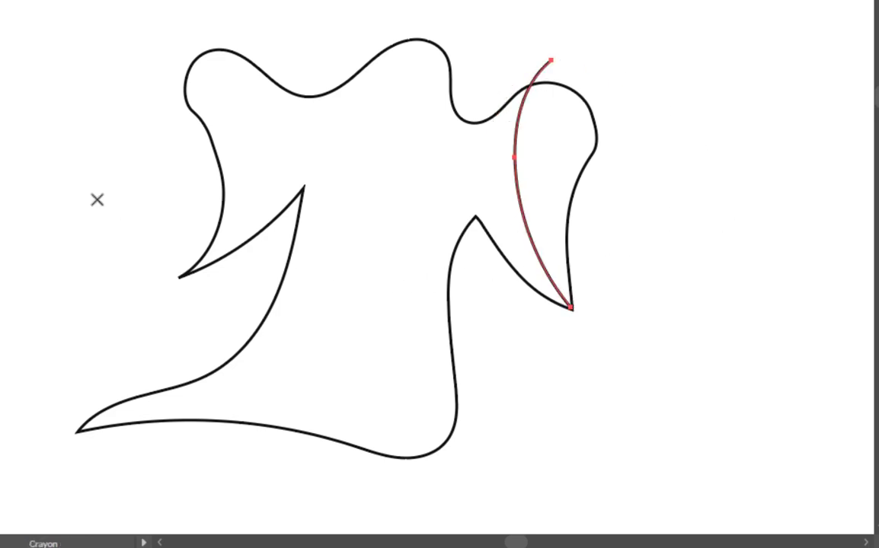
{"action": "mouse_move", "coordinate": [187, 274]}
{"action": "left_mouse_down"}
{"action": "mouse_move", "coordinate": [275, 173]}
{"action": "mouse_move", "coordinate": [247, 2]}
{"action": "left_mouse_up"}
{"action": "key", "text": "ctrl+z"}
{"action": "mouse_move", "coordinate": [190, 272]}
{"action": "left_mouse_down"}
{"action": "mouse_move", "coordinate": [263, 172]}
{"action": "mouse_move", "coordinate": [196, 2]}
{"action": "left_mouse_up"}
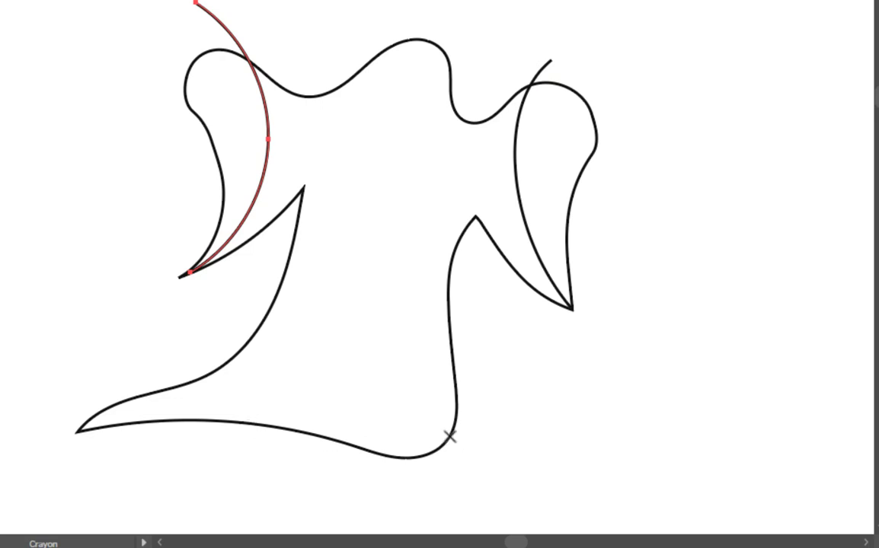
{"action": "mouse_move", "coordinate": [77, 430]}
{"action": "left_mouse_down"}
{"action": "mouse_move", "coordinate": [356, 400]}
{"action": "mouse_move", "coordinate": [466, 443]}
{"action": "mouse_move", "coordinate": [479, 466]}
{"action": "left_mouse_up"}
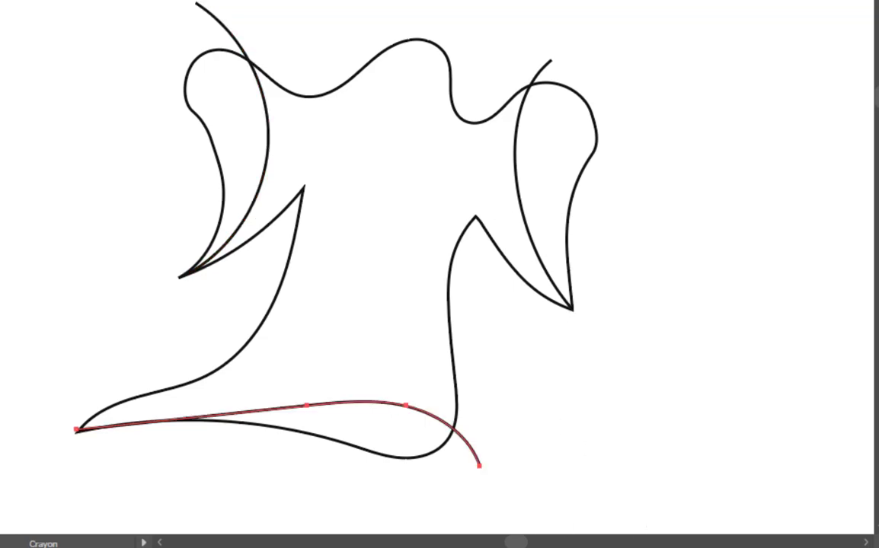
Select all the ghost's paths and trim the shading curves' overshooting ends outside the outline with the Shape Builder tool
{"action": "key", "text": "v"}
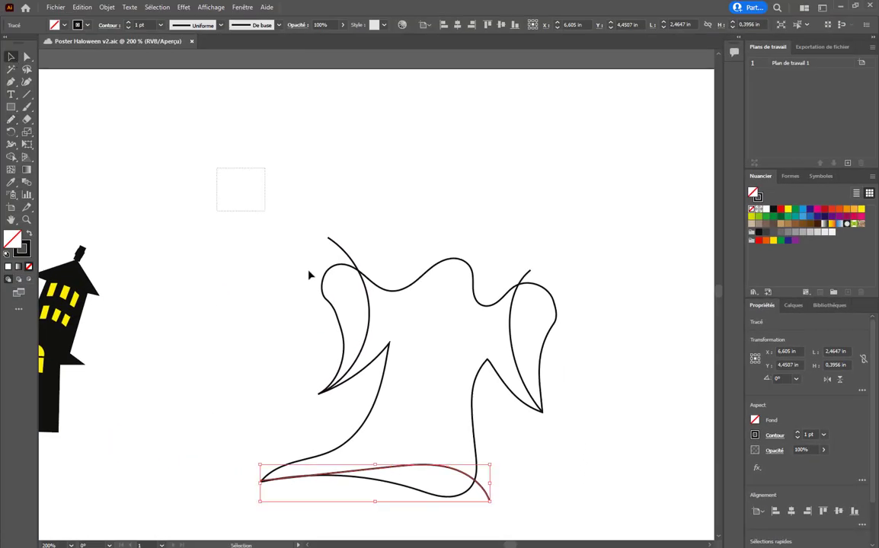
{"action": "left_click_drag", "start_coordinate": [310, 275], "coordinate": [578, 514]}
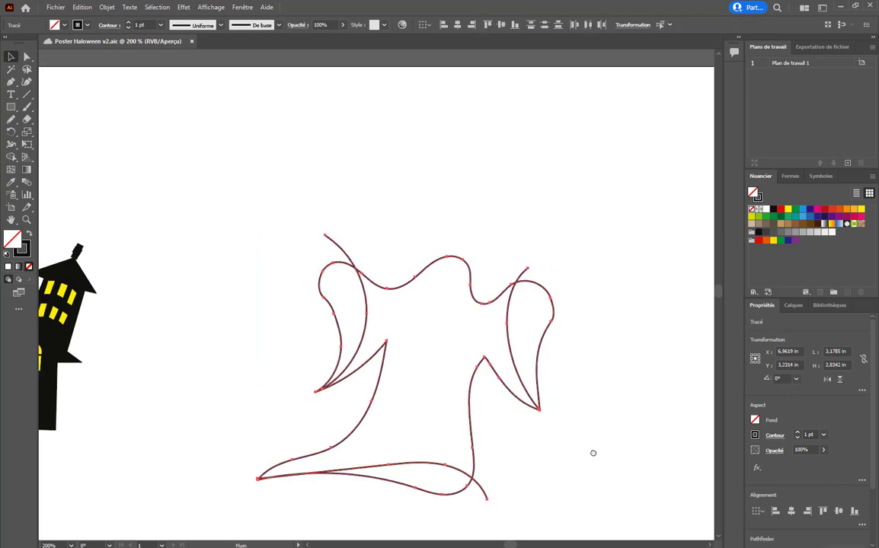
{"action": "left_click_drag", "start_coordinate": [594, 453], "coordinate": [559, 416]}
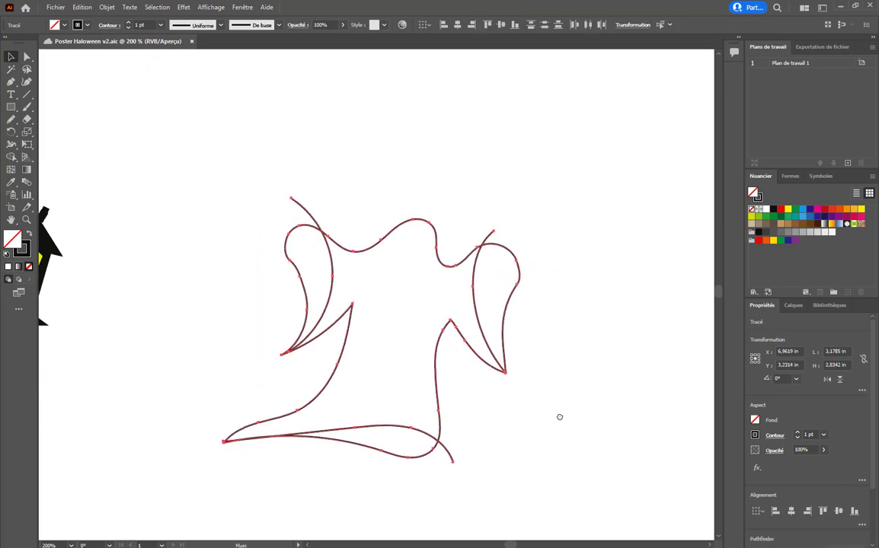
{"action": "left_click", "coordinate": [12, 157]}
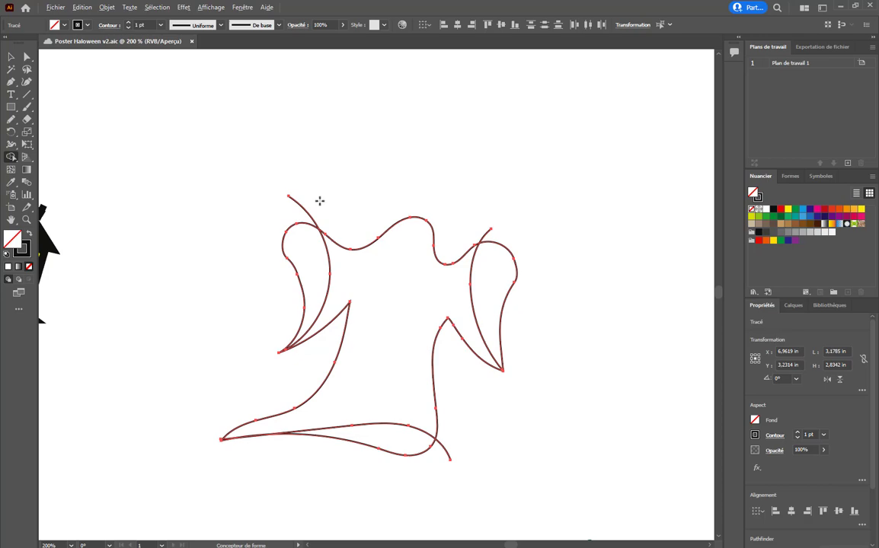
{"action": "left_click", "coordinate": [293, 201], "text": "alt"}
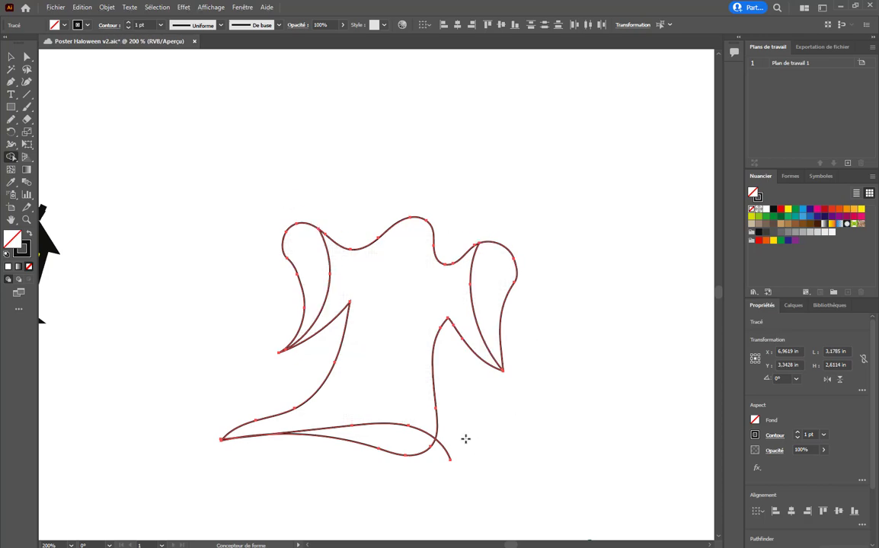
{"action": "left_click", "coordinate": [445, 452], "text": "alt"}
Try to fill the ghost's body and sleeve areas with black using the Shape Builder tool, and undo it
{"action": "left_click", "coordinate": [773, 210]}
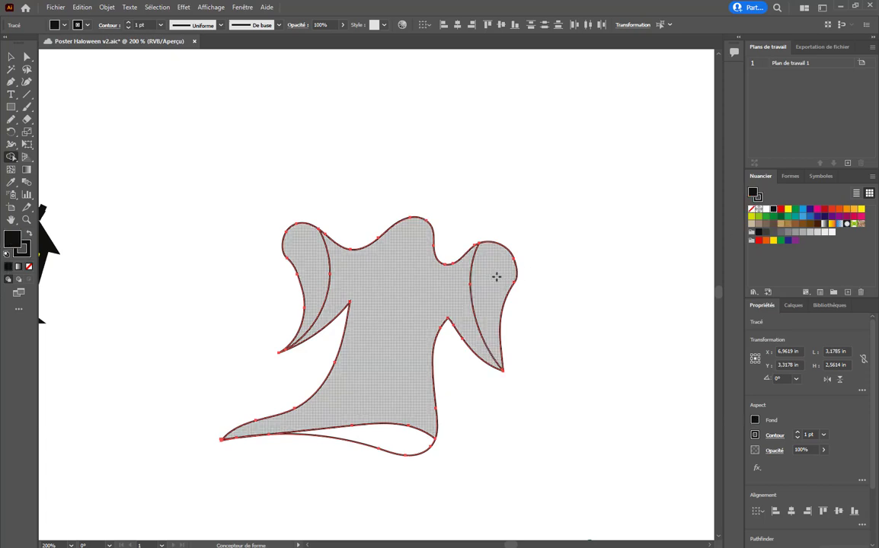
{"action": "left_click_drag", "start_coordinate": [495, 277], "coordinate": [528, 286]}
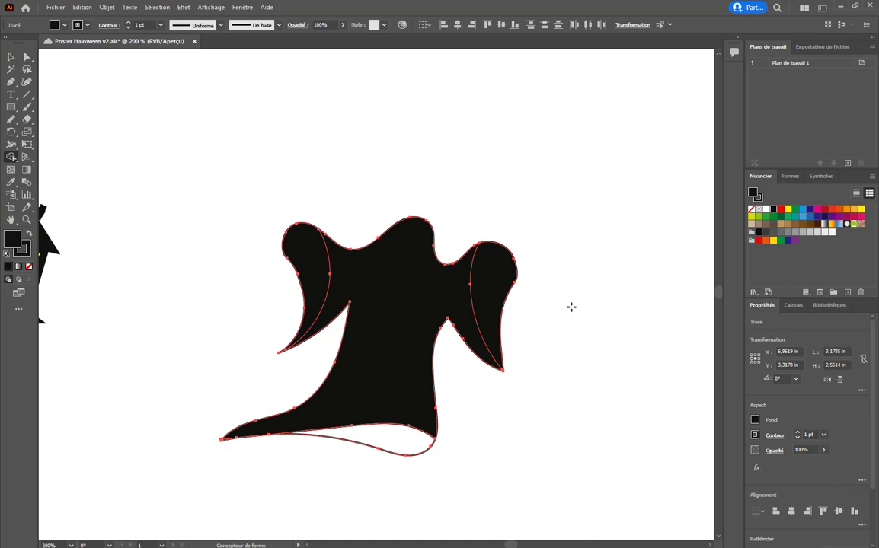
{"action": "key", "text": "ctrl+z"}
{"action": "key", "text": "ctrl+z"}
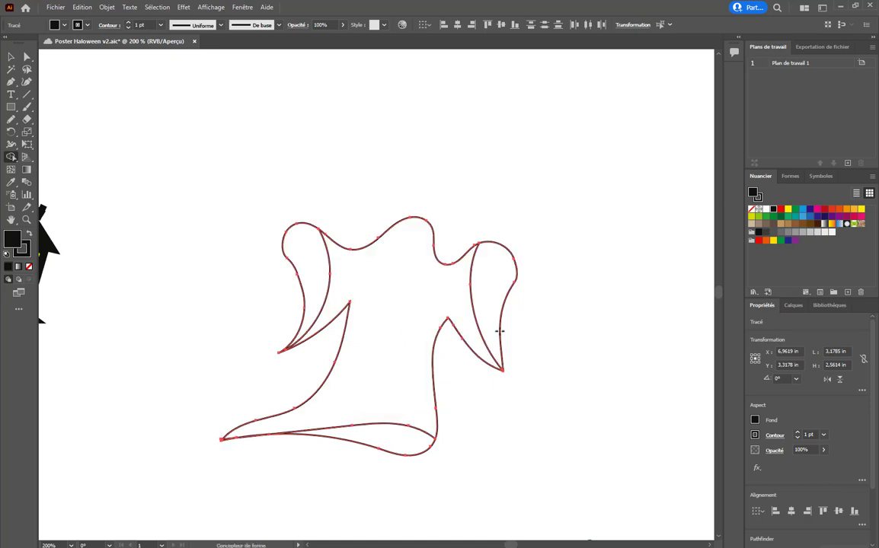
{"action": "left_click", "coordinate": [27, 57]}
{"action": "scroll", "coordinate": [517, 317], "scroll_direction": "up", "scroll_amount": 3}
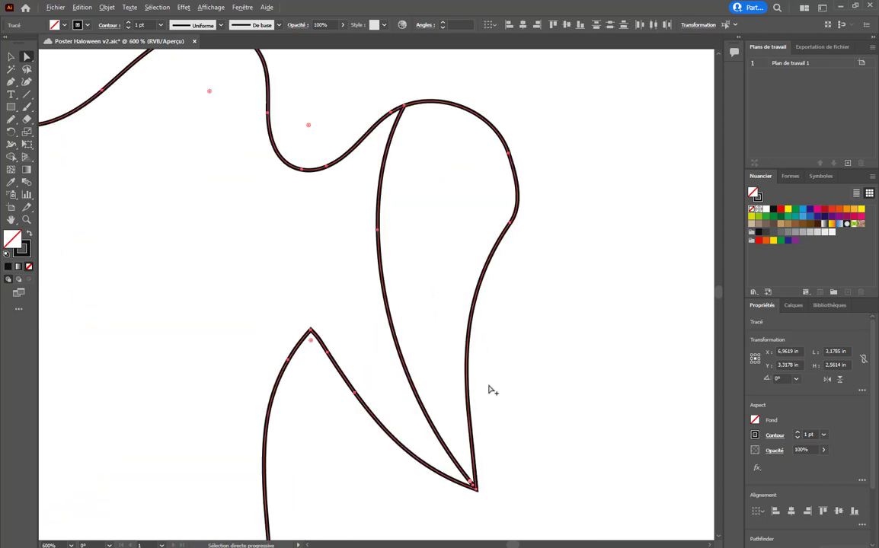
{"action": "left_click_drag", "start_coordinate": [430, 186], "coordinate": [417, 166]}
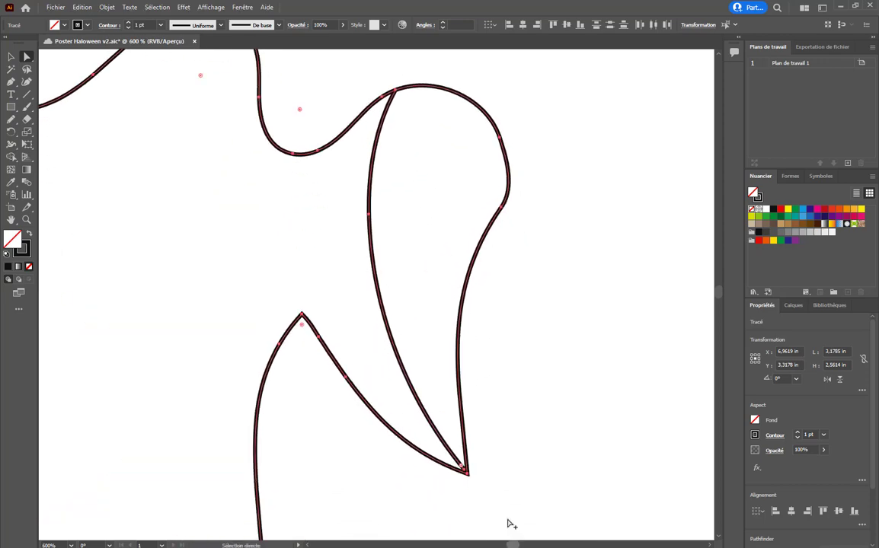
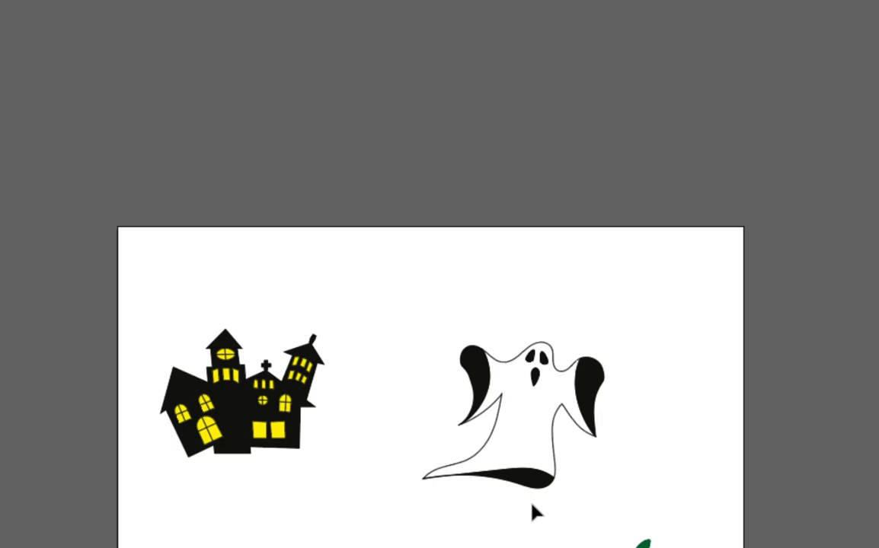
Select the whole ghost drawing and create a new layer named Fantôme
{"action": "left_click_drag", "start_coordinate": [418, 307], "coordinate": [619, 524]}
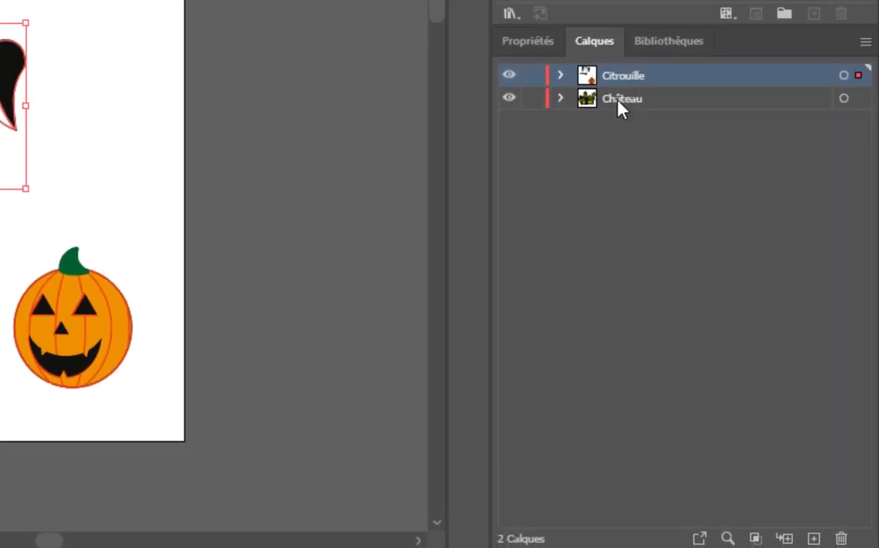
{"action": "left_click", "coordinate": [814, 539]}
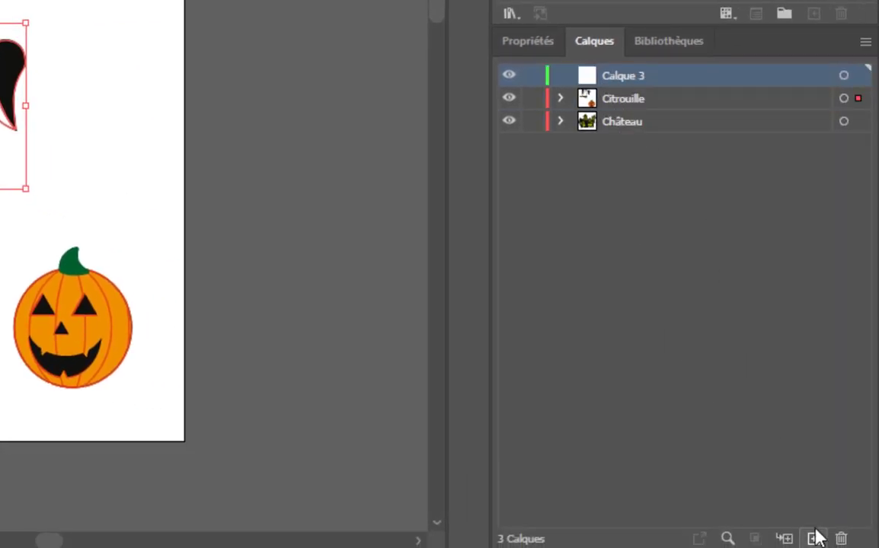
{"action": "double_click", "coordinate": [622, 75]}
{"action": "type", "text": "fANT"}
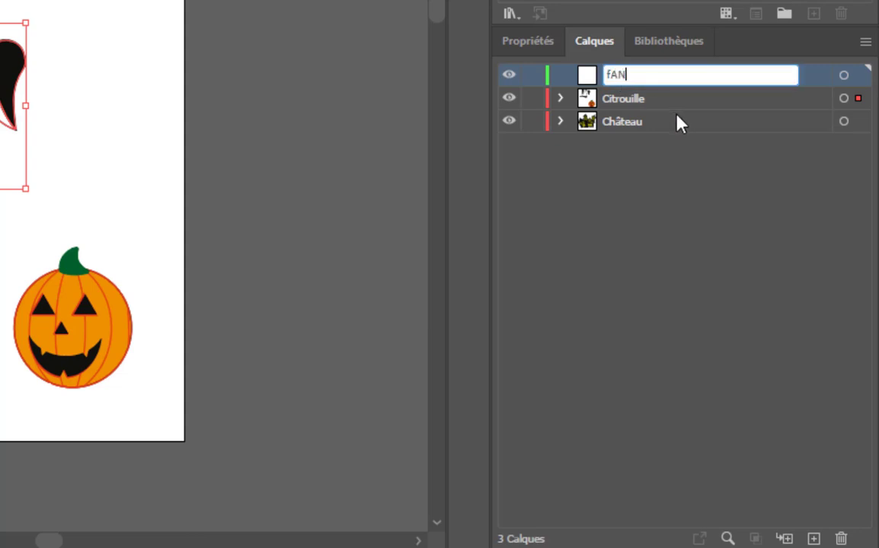
{"action": "key", "text": "BackSpace"}
{"action": "key", "text": "BackSpace"}
{"action": "key", "text": "BackSpace"}
{"action": "key", "text": "BackSpace"}
{"action": "type", "text": "Fantôme"}
{"action": "key", "text": "Return"}
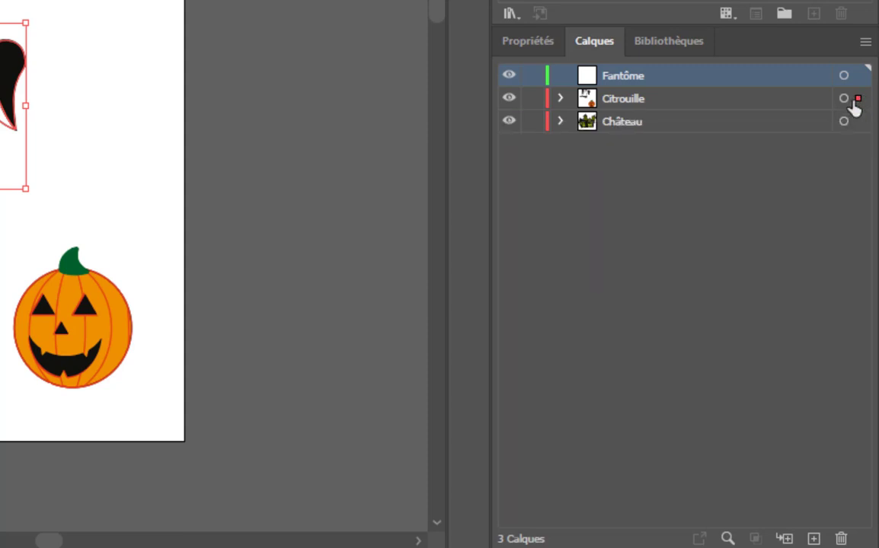
Move the selected ghost artwork from the Citrouille layer to the Fantôme layer and check it by toggling the layer's visibility
{"action": "left_click_drag", "start_coordinate": [859, 99], "coordinate": [854, 76]}
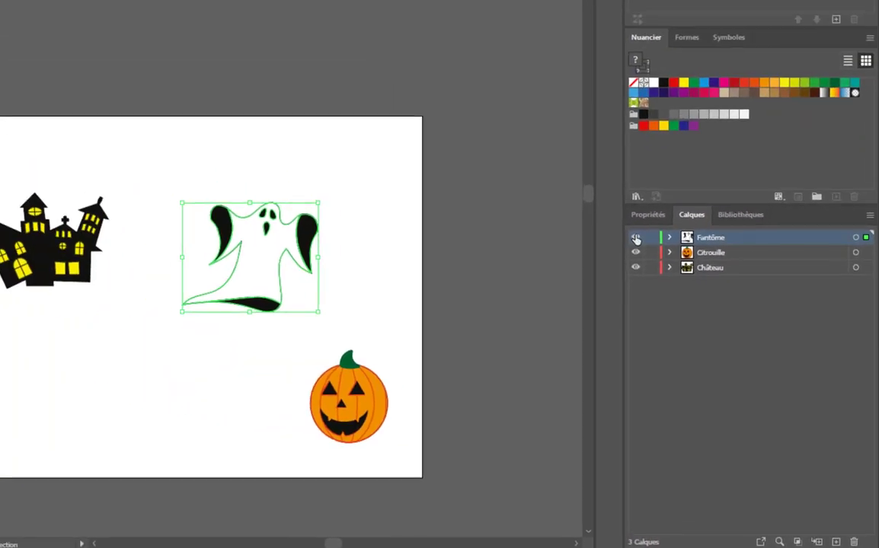
{"action": "left_click", "coordinate": [508, 75]}
{"action": "left_click", "coordinate": [509, 76]}
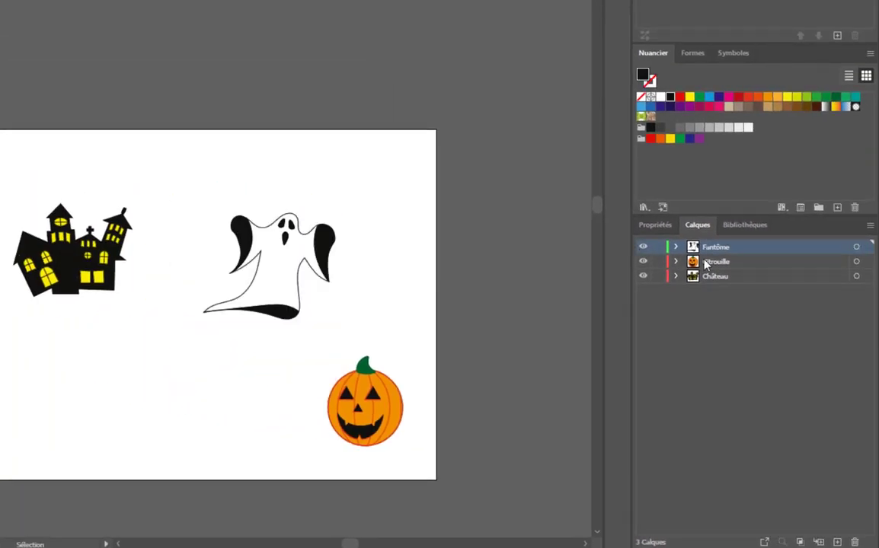
Check the contents of the Château, Citrouille and Fantôme layers by hiding and showing each one in turn
{"action": "left_click", "coordinate": [788, 326]}
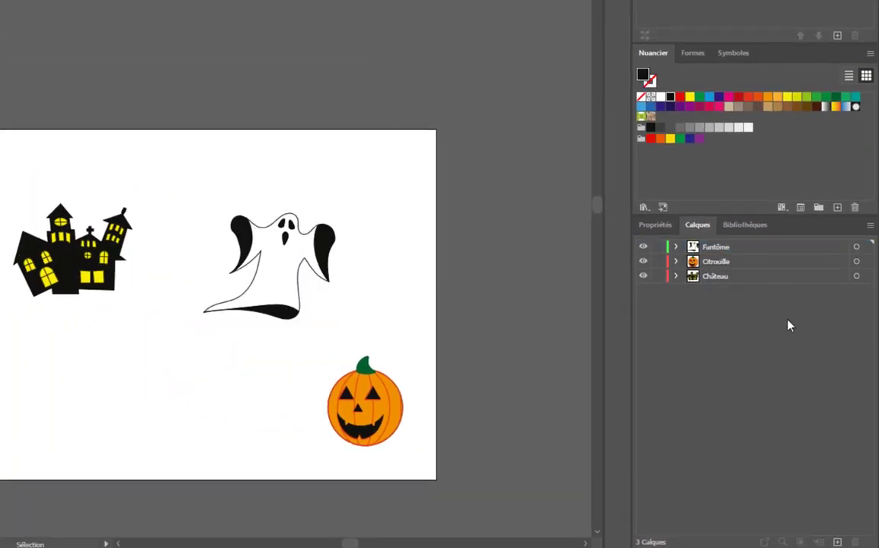
{"action": "left_click", "coordinate": [644, 277]}
{"action": "left_click", "coordinate": [644, 276]}
{"action": "left_click", "coordinate": [643, 262]}
{"action": "left_click", "coordinate": [644, 261]}
{"action": "left_click", "coordinate": [643, 246]}
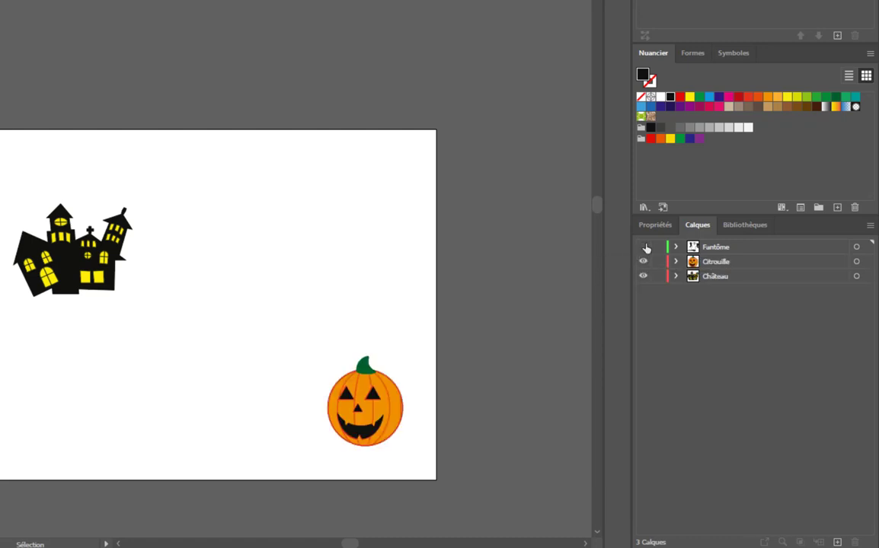
{"action": "left_click", "coordinate": [644, 247]}
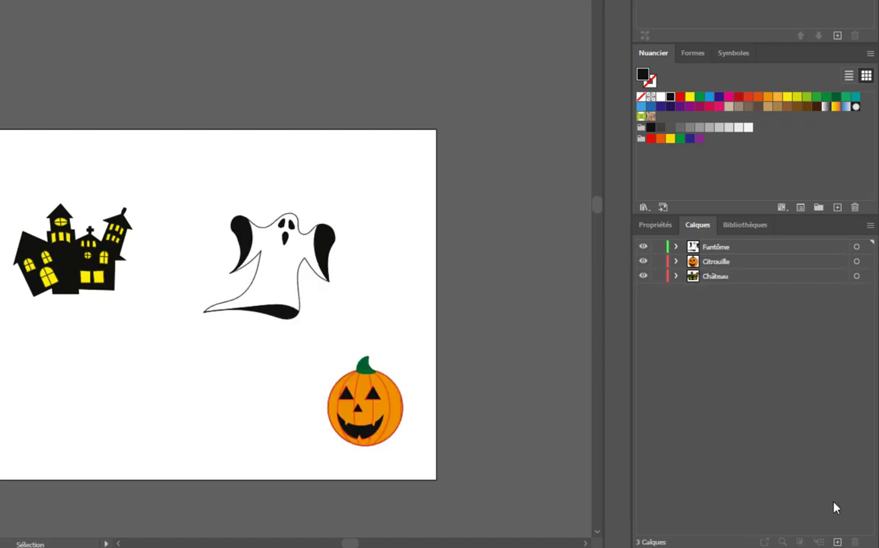
Create another new layer and name it Chauve-souris
{"action": "left_click", "coordinate": [837, 542]}
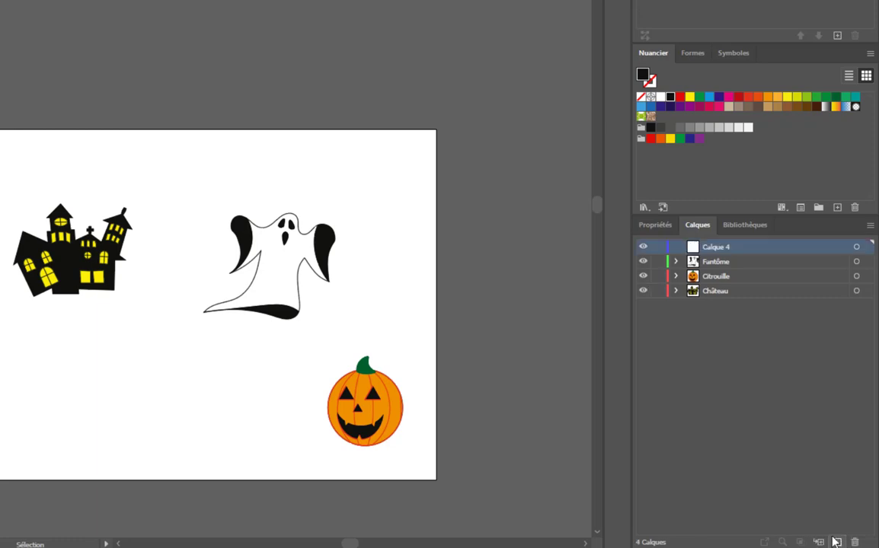
{"action": "double_click", "coordinate": [710, 249]}
{"action": "type", "text": "Cah"}
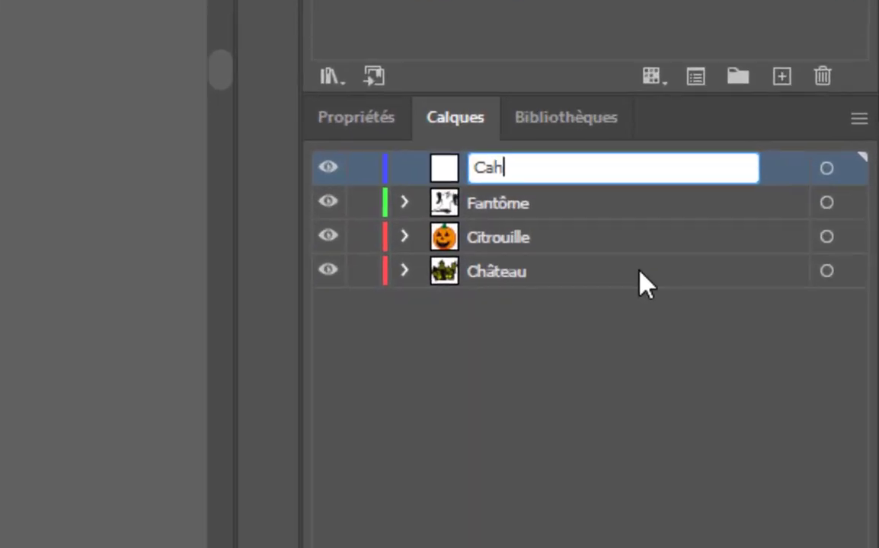
{"action": "key", "text": "BackSpace"}
{"action": "key", "text": "BackSpace"}
{"action": "type", "text": "hauve-su"}
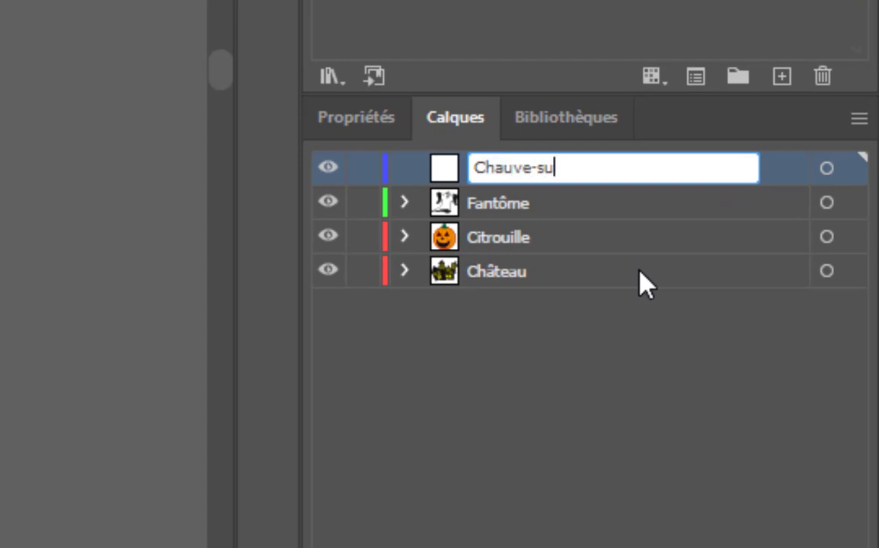
{"action": "key", "text": "BackSpace"}
{"action": "type", "text": "ouris"}
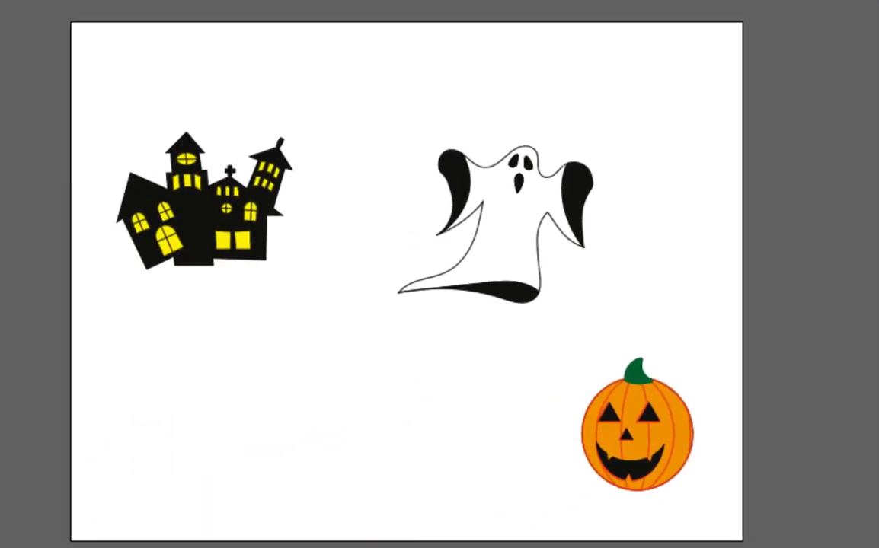
Scale the whole ghost down slightly and move it to the lower middle of the artboard, between the castle and the pumpkin
{"action": "left_click_drag", "start_coordinate": [349, 92], "coordinate": [556, 272]}
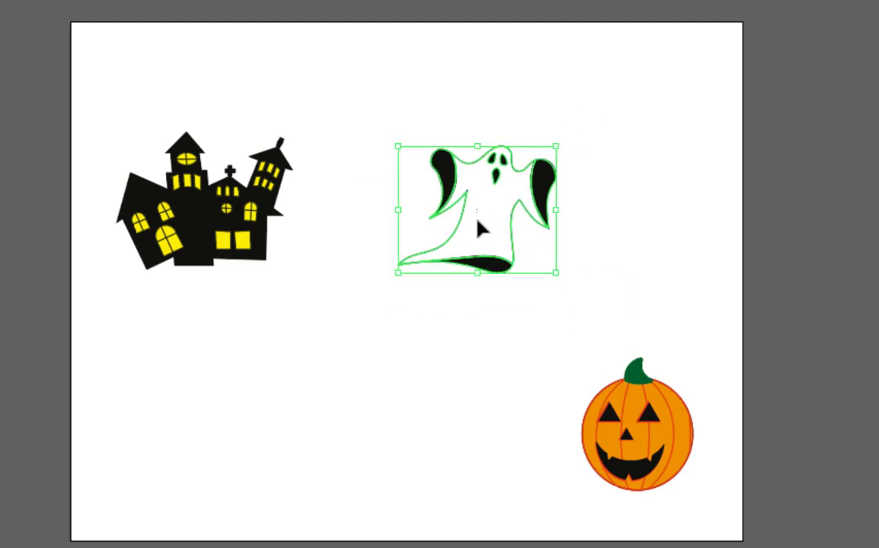
{"action": "left_click_drag", "start_coordinate": [477, 211], "coordinate": [406, 325]}
{"action": "left_click_drag", "start_coordinate": [495, 258], "coordinate": [404, 377]}
{"action": "key", "text": "ctrl+z"}
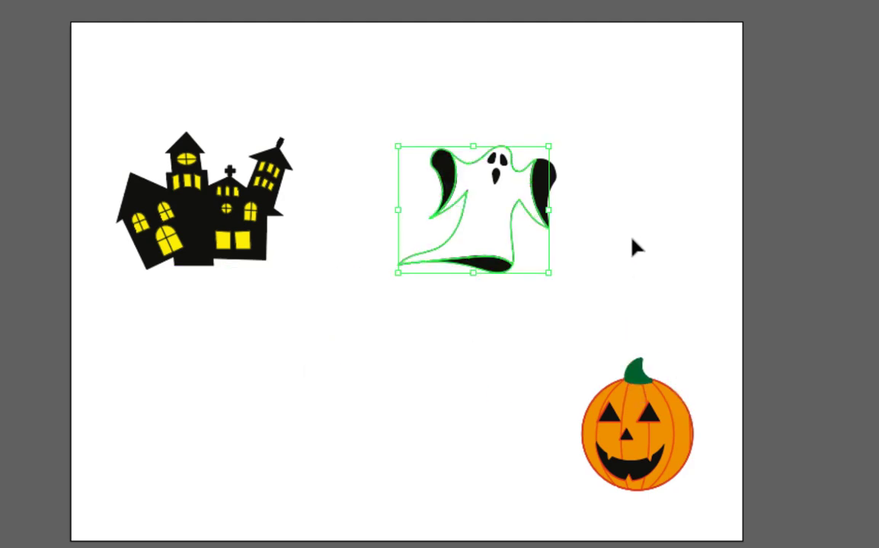
{"action": "left_click", "coordinate": [632, 240]}
{"action": "left_click_drag", "start_coordinate": [364, 88], "coordinate": [646, 342]}
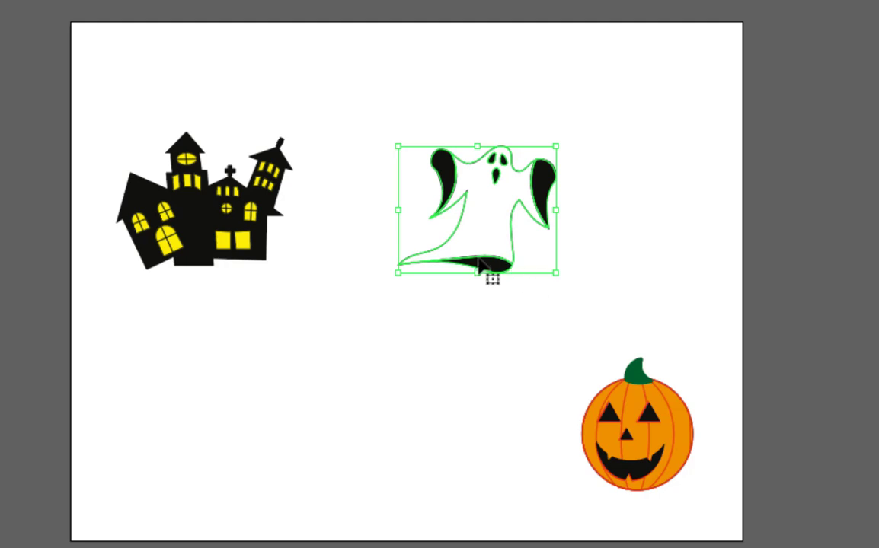
{"action": "left_click_drag", "start_coordinate": [478, 272], "coordinate": [397, 419]}
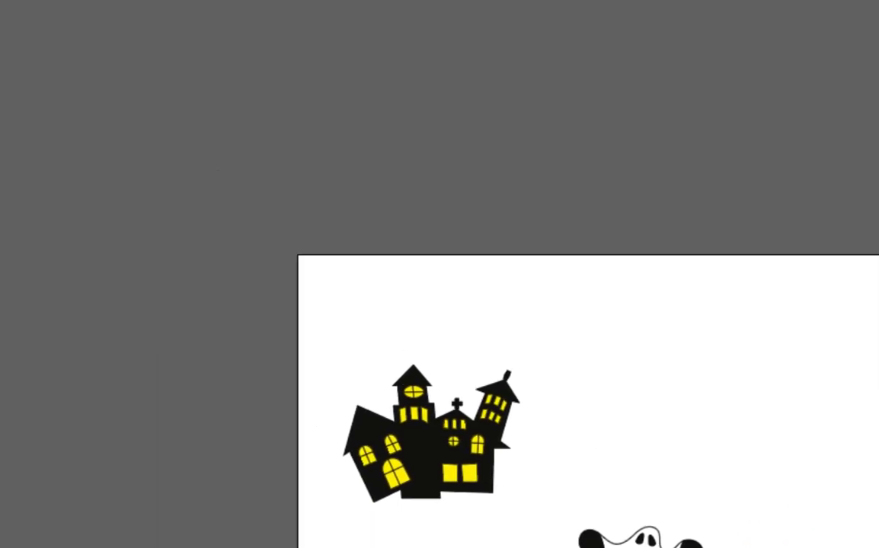
Try drawing a square in the empty area above the ghost with the Shaper tool, and undo it
{"action": "left_click", "coordinate": [22, 140]}
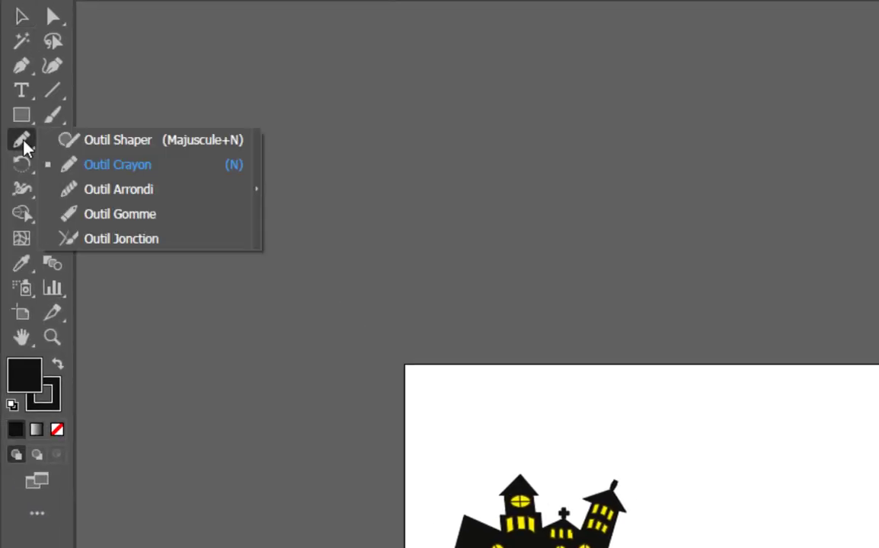
{"action": "left_click", "coordinate": [93, 142]}
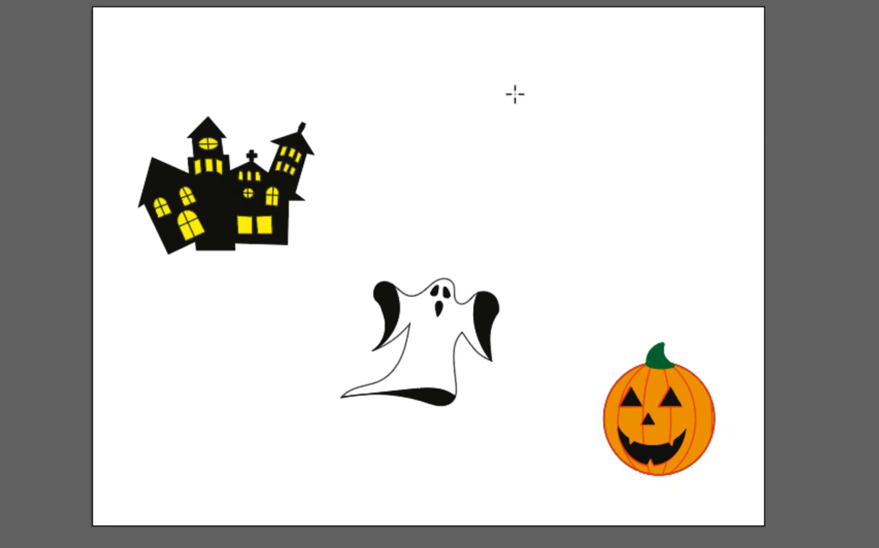
{"action": "mouse_move", "coordinate": [484, 78]}
{"action": "left_mouse_down"}
{"action": "mouse_move", "coordinate": [483, 173]}
{"action": "mouse_move", "coordinate": [597, 175]}
{"action": "mouse_move", "coordinate": [606, 128]}
{"action": "mouse_move", "coordinate": [591, 67]}
{"action": "mouse_move", "coordinate": [490, 72]}
{"action": "left_mouse_up"}
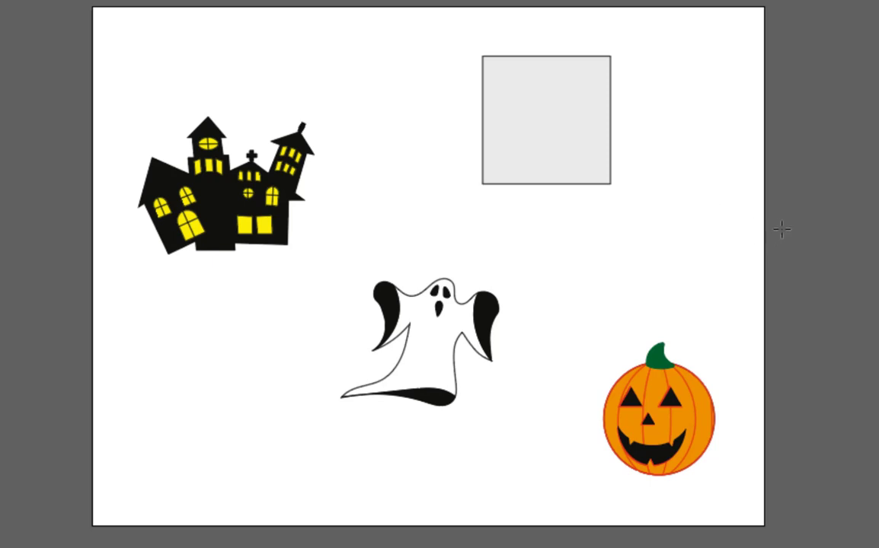
{"action": "key", "text": "ctrl+z"}
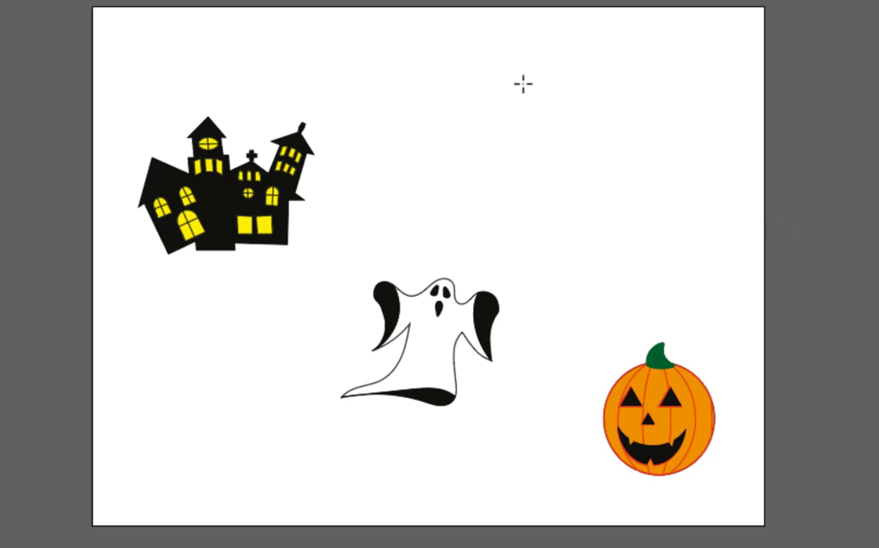
Try drawing a triangle and a circle in the empty area above the ghost with the Shaper tool, undoing each
{"action": "mouse_move", "coordinate": [547, 59]}
{"action": "left_mouse_down"}
{"action": "mouse_move", "coordinate": [443, 156]}
{"action": "mouse_move", "coordinate": [628, 164]}
{"action": "mouse_move", "coordinate": [544, 61]}
{"action": "left_mouse_up"}
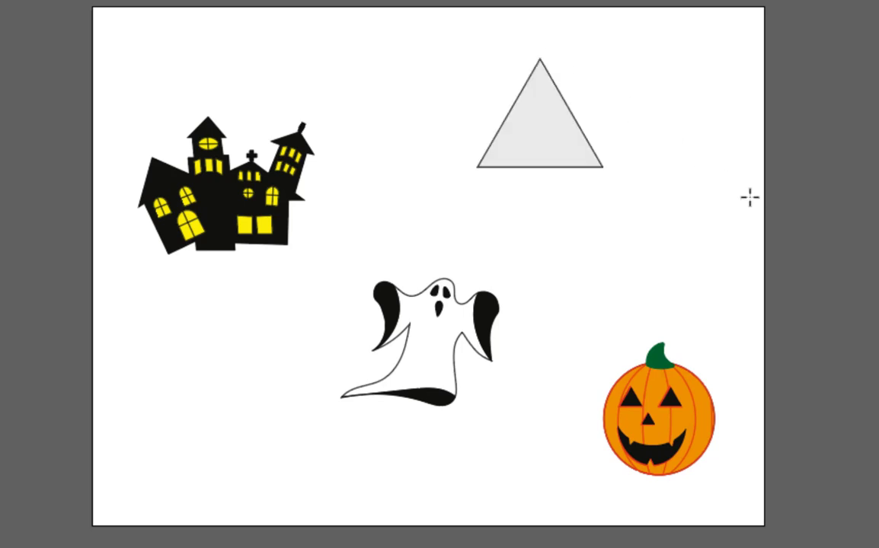
{"action": "key", "text": "ctrl+z"}
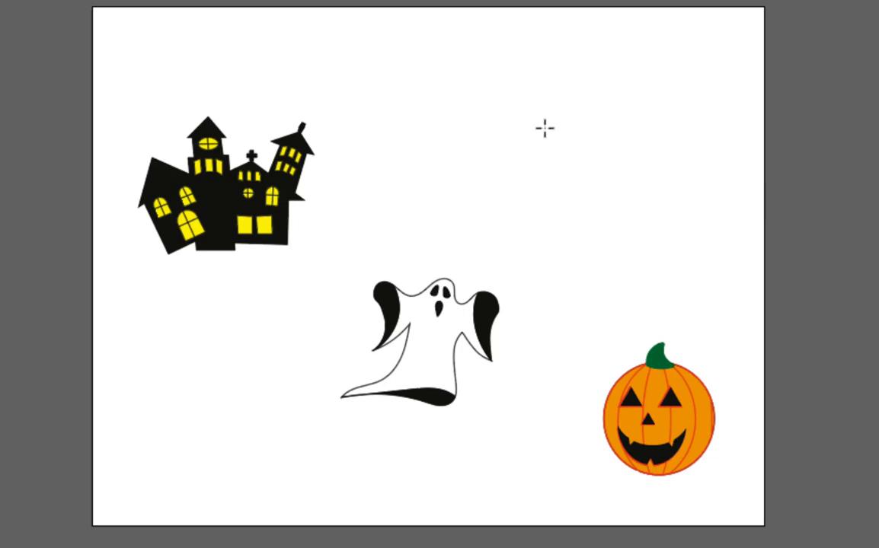
{"action": "mouse_move", "coordinate": [531, 85]}
{"action": "left_mouse_down"}
{"action": "mouse_move", "coordinate": [513, 161]}
{"action": "mouse_move", "coordinate": [613, 147]}
{"action": "mouse_move", "coordinate": [539, 104]}
{"action": "left_mouse_up"}
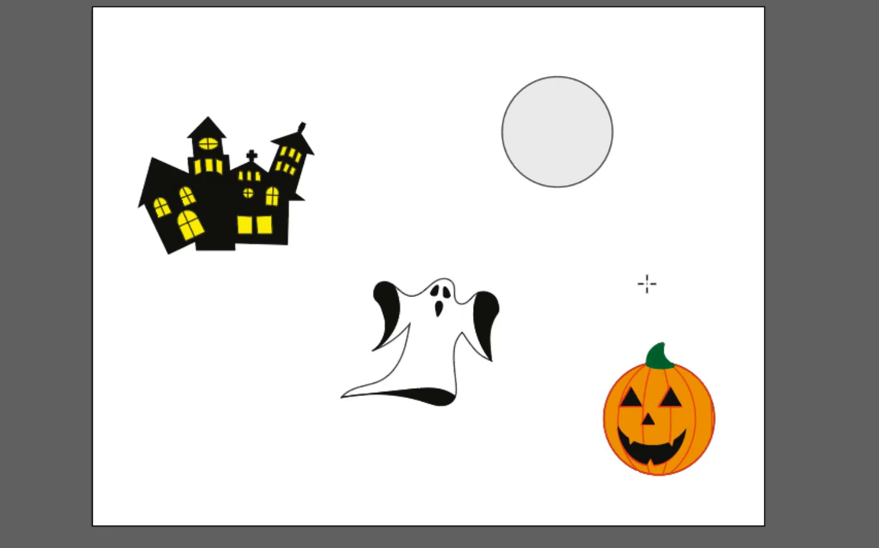
{"action": "key", "text": "ctrl+z"}
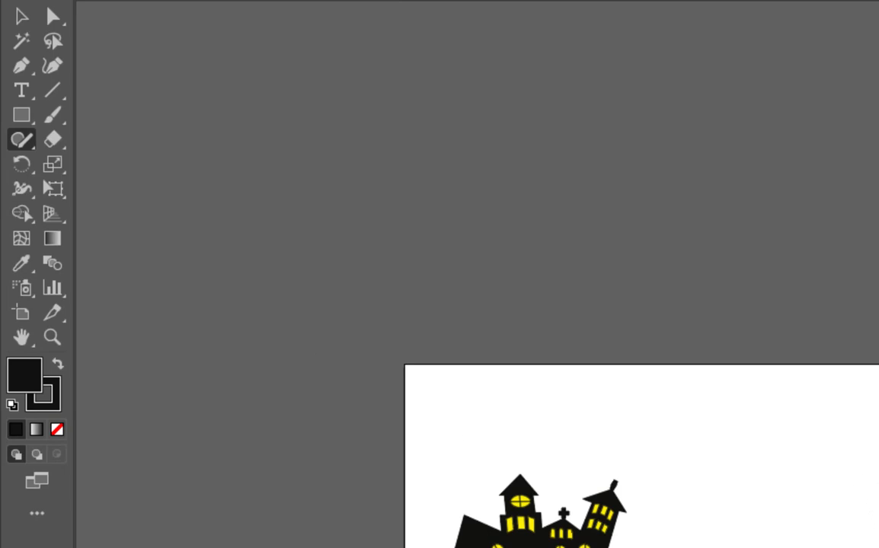
Try drawing ellipses in the empty area above the pumpkin with the Shaper tool, and undo them
{"action": "left_click", "coordinate": [22, 141]}
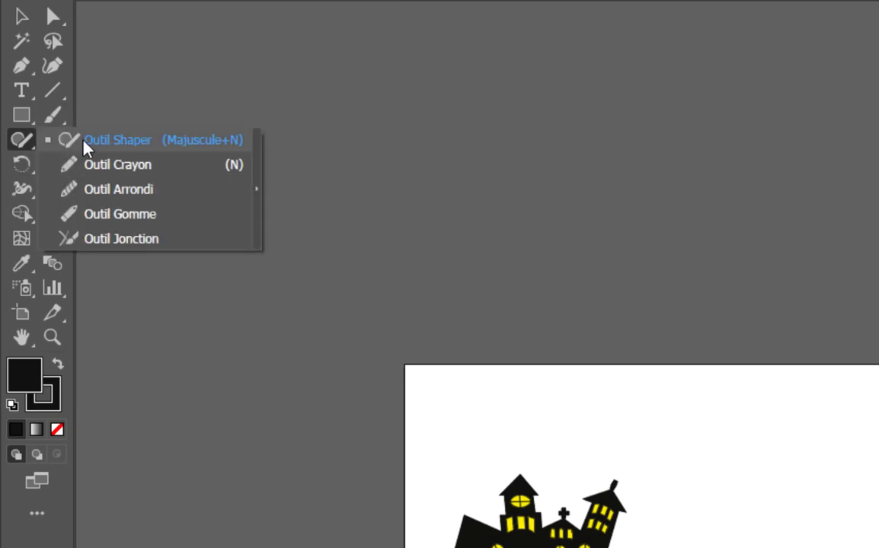
{"action": "left_click", "coordinate": [83, 141]}
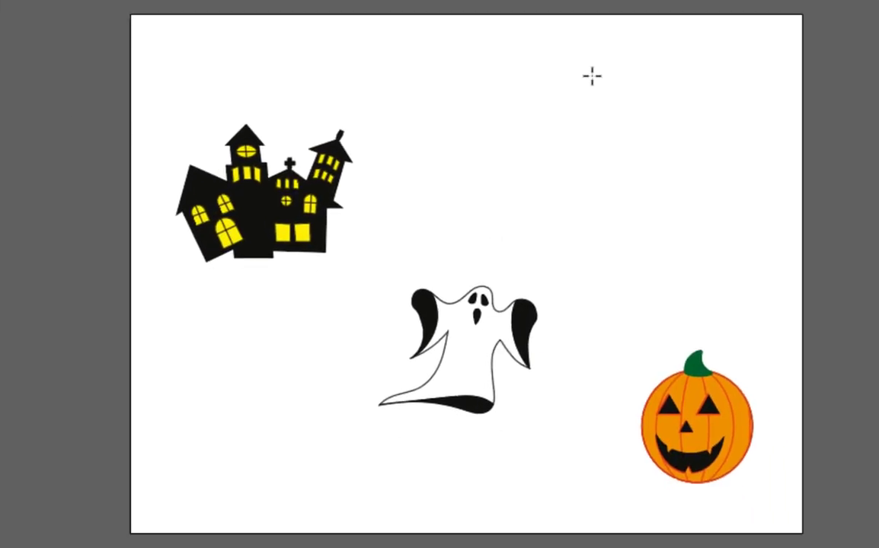
{"action": "mouse_move", "coordinate": [590, 74]}
{"action": "left_mouse_down"}
{"action": "mouse_move", "coordinate": [545, 104]}
{"action": "mouse_move", "coordinate": [594, 162]}
{"action": "mouse_move", "coordinate": [647, 131]}
{"action": "mouse_move", "coordinate": [590, 92]}
{"action": "left_mouse_up"}
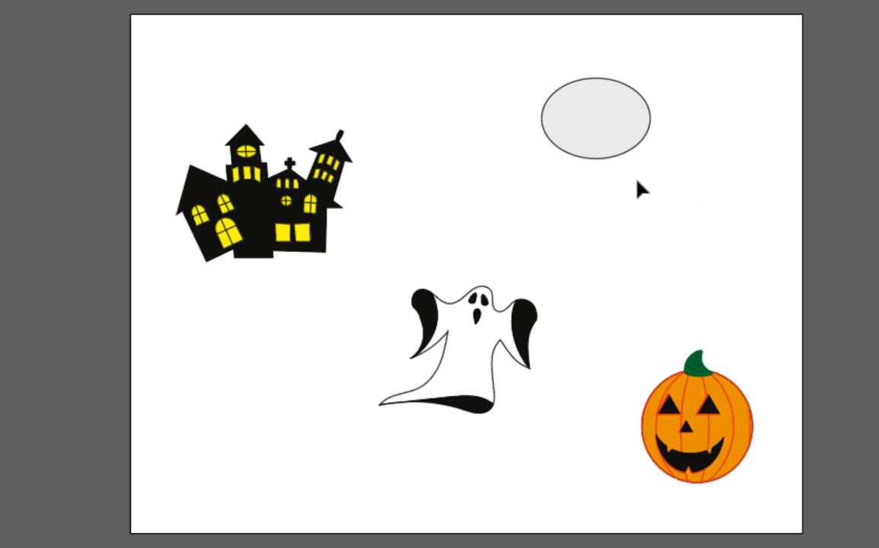
{"action": "key", "text": "ctrl+z"}
{"action": "mouse_move", "coordinate": [577, 106]}
{"action": "left_mouse_down"}
{"action": "mouse_move", "coordinate": [613, 183]}
{"action": "mouse_move", "coordinate": [654, 120]}
{"action": "mouse_move", "coordinate": [571, 99]}
{"action": "mouse_move", "coordinate": [540, 148]}
{"action": "mouse_move", "coordinate": [660, 147]}
{"action": "mouse_move", "coordinate": [601, 165]}
{"action": "mouse_move", "coordinate": [633, 128]}
{"action": "mouse_move", "coordinate": [579, 92]}
{"action": "mouse_move", "coordinate": [567, 143]}
{"action": "mouse_move", "coordinate": [639, 174]}
{"action": "mouse_move", "coordinate": [588, 107]}
{"action": "left_mouse_up"}
{"action": "key", "text": "ctrl+z"}
{"action": "key", "text": "ctrl+z"}
{"action": "key", "text": "ctrl+z"}
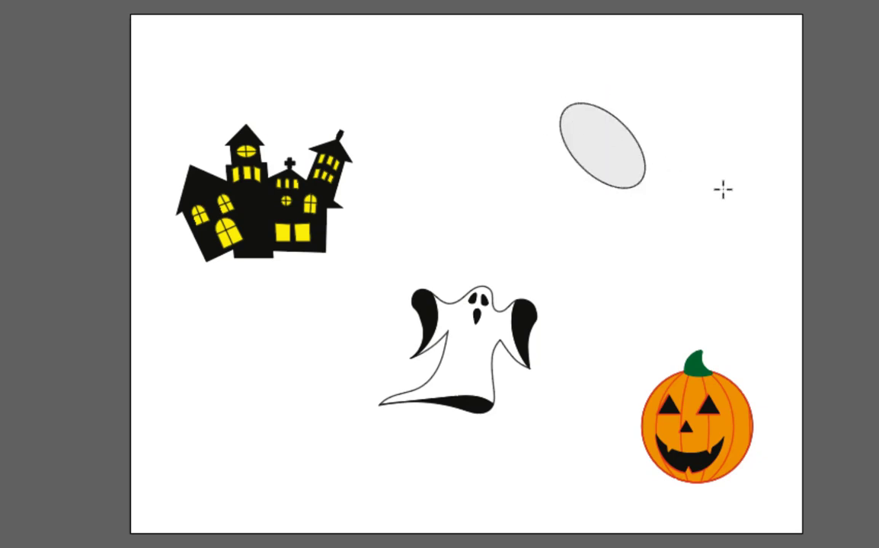
{"action": "key", "text": "ctrl+z"}
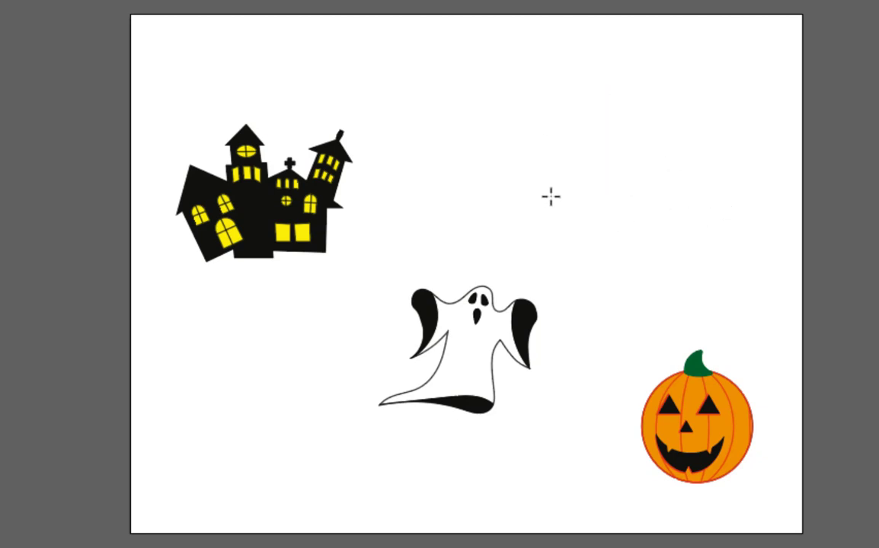
Draw a circle about 1.38 in across above the pumpkin with the Shaper tool, and give it a yellow fill and no stroke
{"action": "mouse_move", "coordinate": [534, 101]}
{"action": "left_mouse_down"}
{"action": "mouse_move", "coordinate": [549, 137]}
{"action": "mouse_move", "coordinate": [584, 126]}
{"action": "mouse_move", "coordinate": [548, 77]}
{"action": "mouse_move", "coordinate": [527, 105]}
{"action": "mouse_move", "coordinate": [576, 91]}
{"action": "mouse_move", "coordinate": [603, 154]}
{"action": "mouse_move", "coordinate": [579, 90]}
{"action": "left_mouse_up"}
{"action": "key", "text": "ctrl+z"}
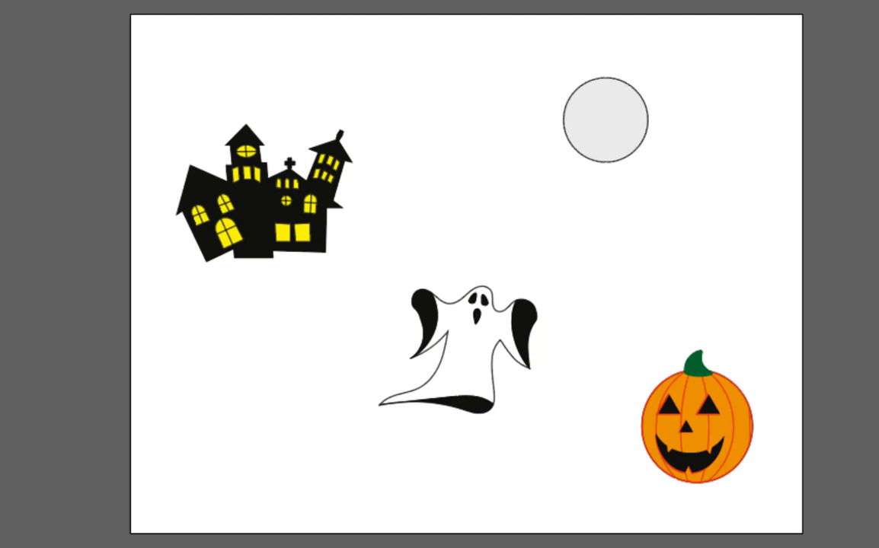
{"action": "left_click", "coordinate": [606, 159]}
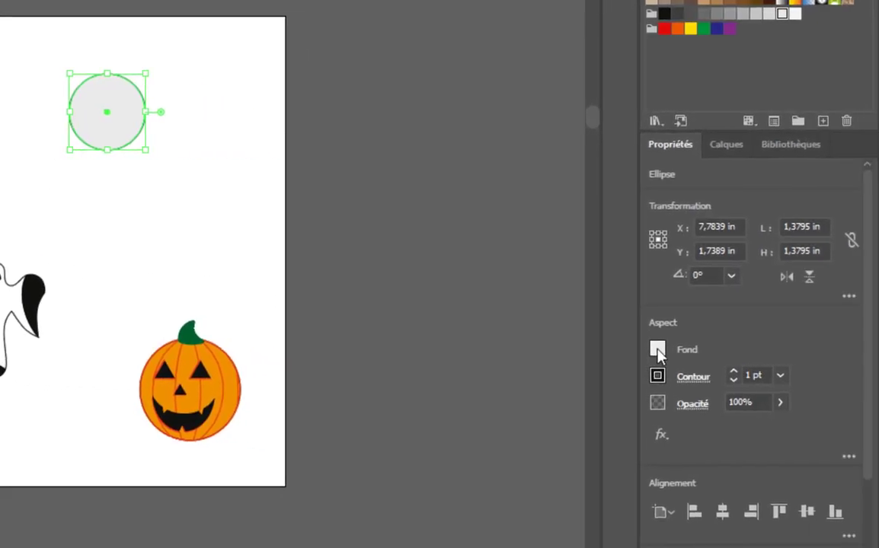
{"action": "left_click", "coordinate": [657, 349]}
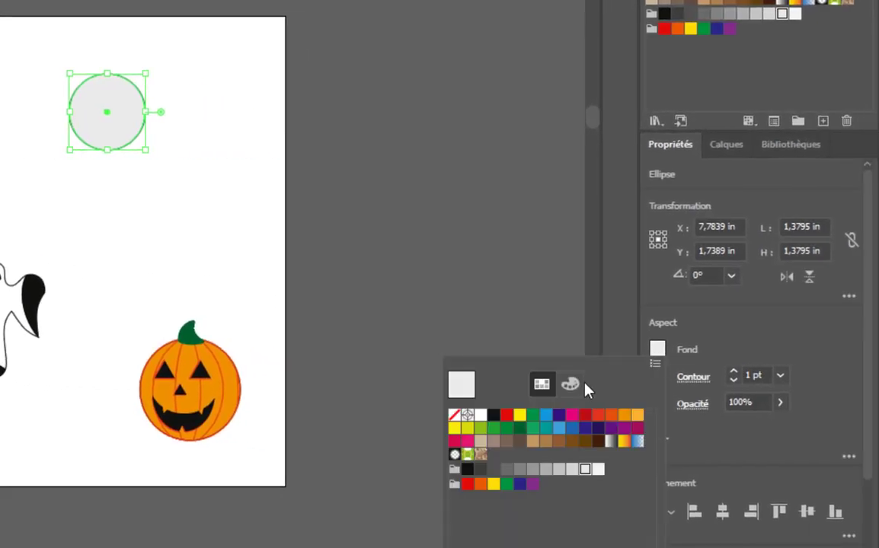
{"action": "left_click", "coordinate": [455, 427]}
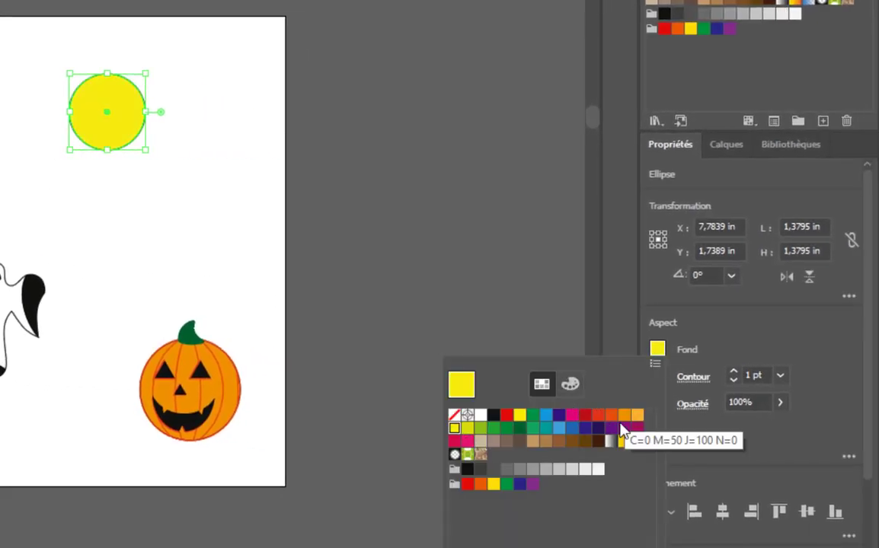
{"action": "left_click", "coordinate": [657, 376]}
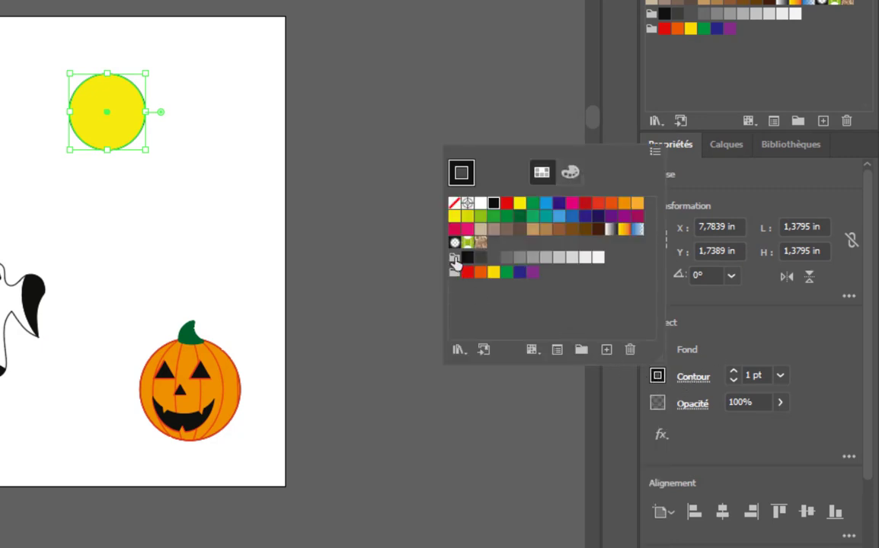
{"action": "left_click", "coordinate": [454, 202]}
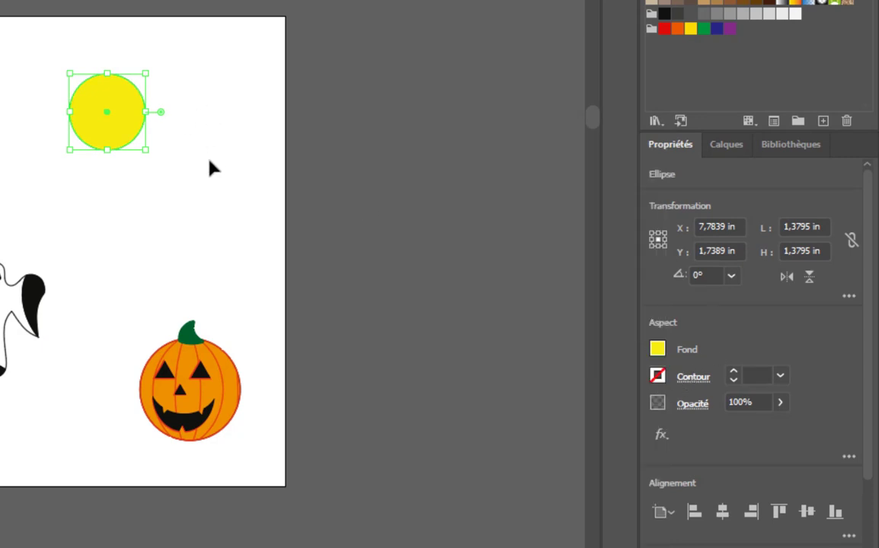
Move the yellow circle slightly to the left on the artboard and deselect it
{"action": "left_click", "coordinate": [210, 162]}
{"action": "left_click_drag", "start_coordinate": [118, 130], "coordinate": [105, 123]}
{"action": "left_click", "coordinate": [203, 178]}
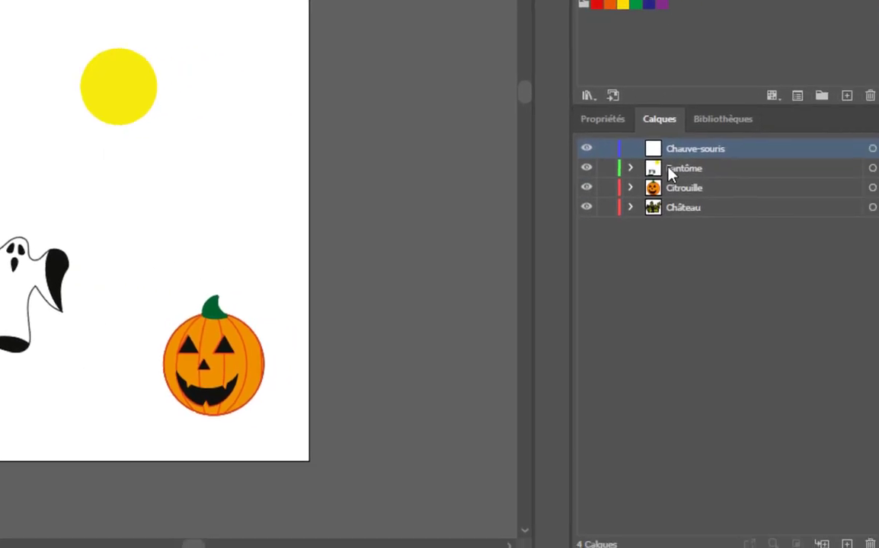
Create a new layer directly above Fantôme and name it Lune
{"action": "left_click", "coordinate": [659, 169]}
{"action": "left_click", "coordinate": [823, 539]}
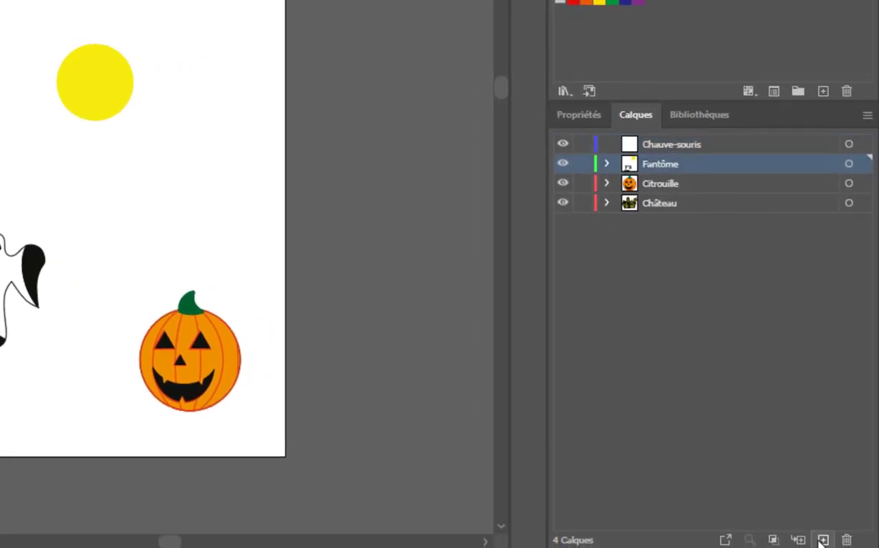
{"action": "double_click", "coordinate": [652, 166]}
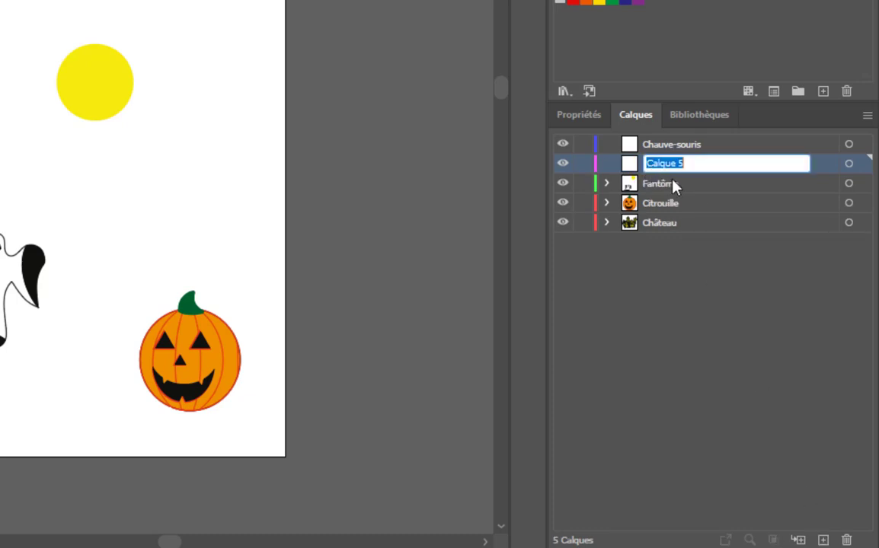
{"action": "type", "text": "Lume"}
{"action": "type", "text": "e"}
{"action": "key", "text": "Return"}
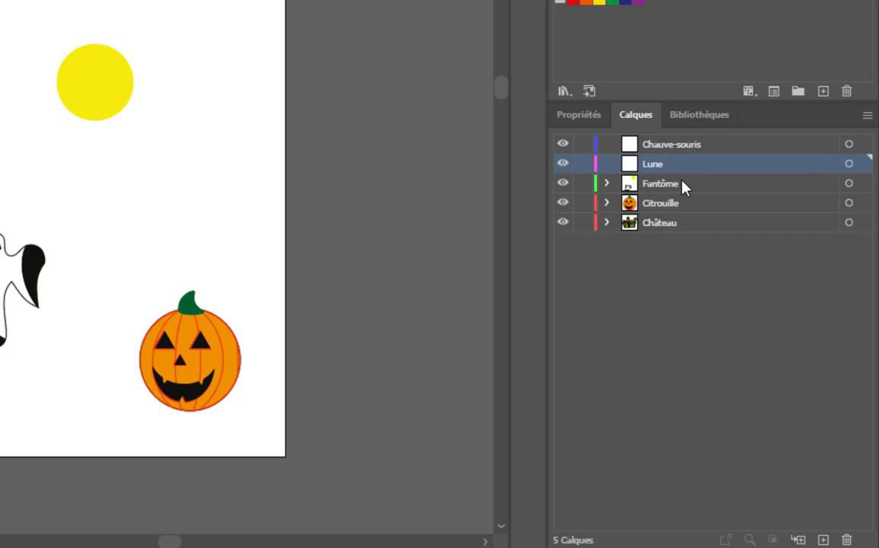
Move the yellow circle from the Fantôme layer to the Lune layer, and check it by hiding and showing Lune
{"action": "left_click", "coordinate": [90, 70]}
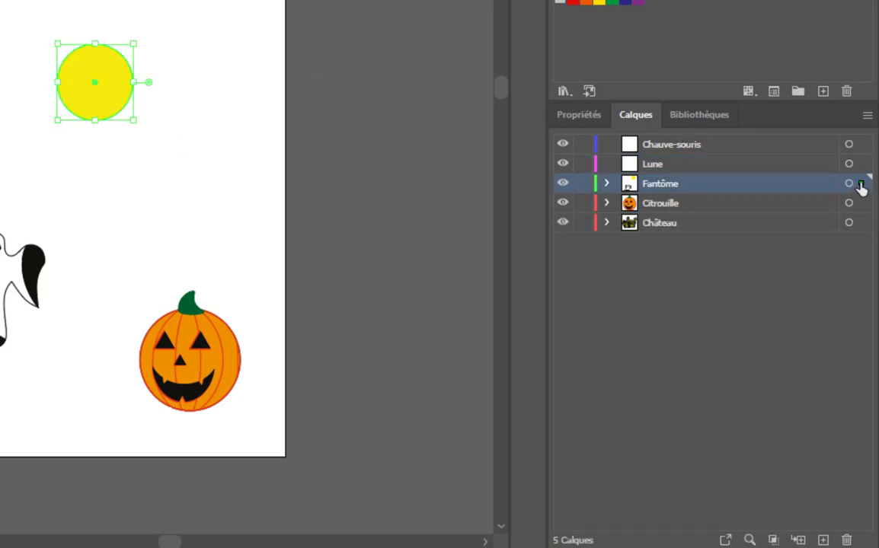
{"action": "left_click_drag", "start_coordinate": [860, 189], "coordinate": [862, 165]}
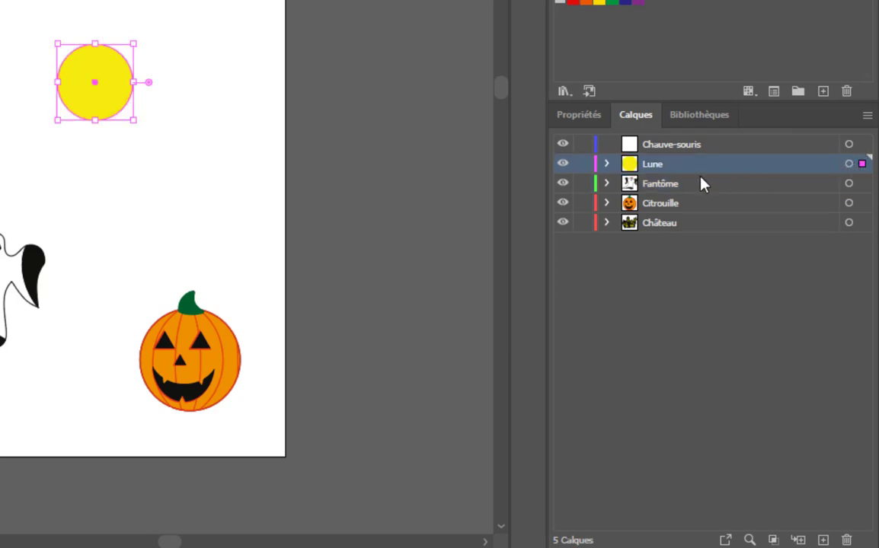
{"action": "left_click", "coordinate": [562, 164]}
{"action": "left_click", "coordinate": [562, 164]}
Make Chauve-souris the active layer and add a second artboard about 5.65 by 4.62 in to the right of the poster
{"action": "left_click", "coordinate": [638, 145]}
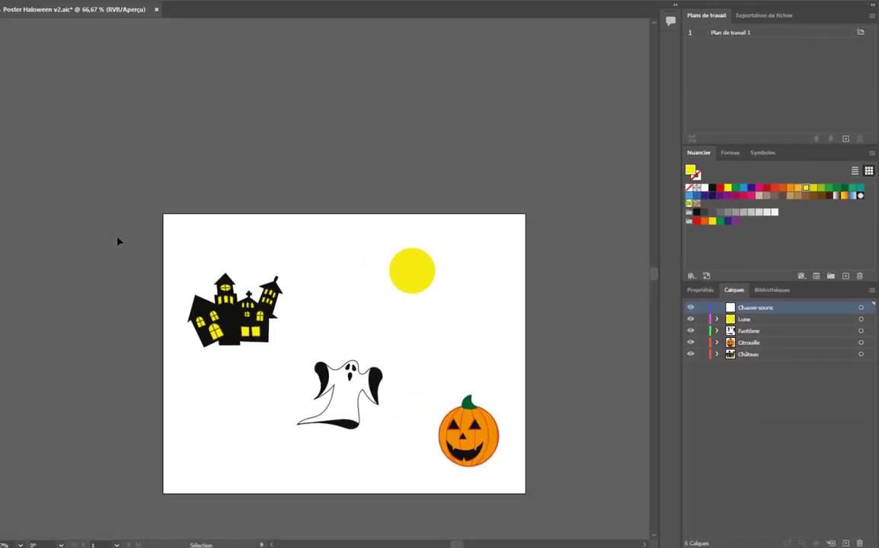
{"action": "key", "text": "shift+o"}
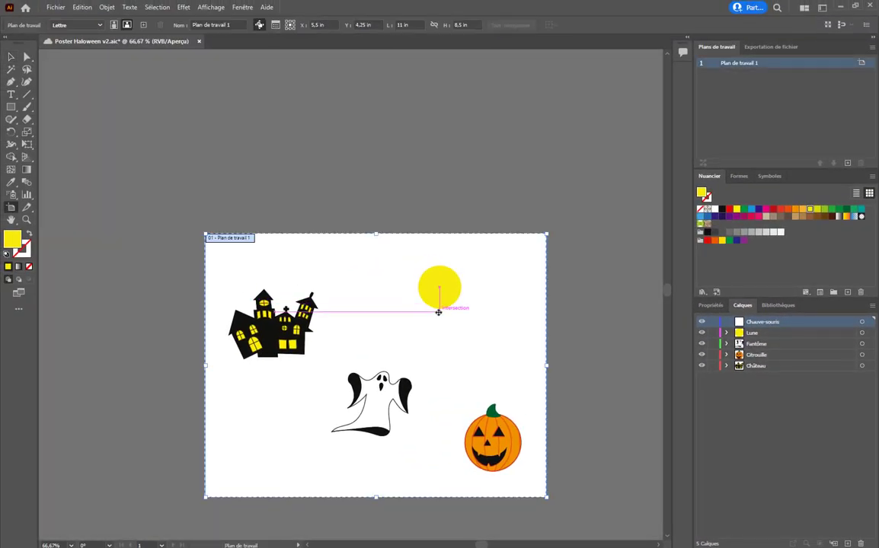
{"action": "left_click_drag", "start_coordinate": [586, 307], "coordinate": [359, 251]}
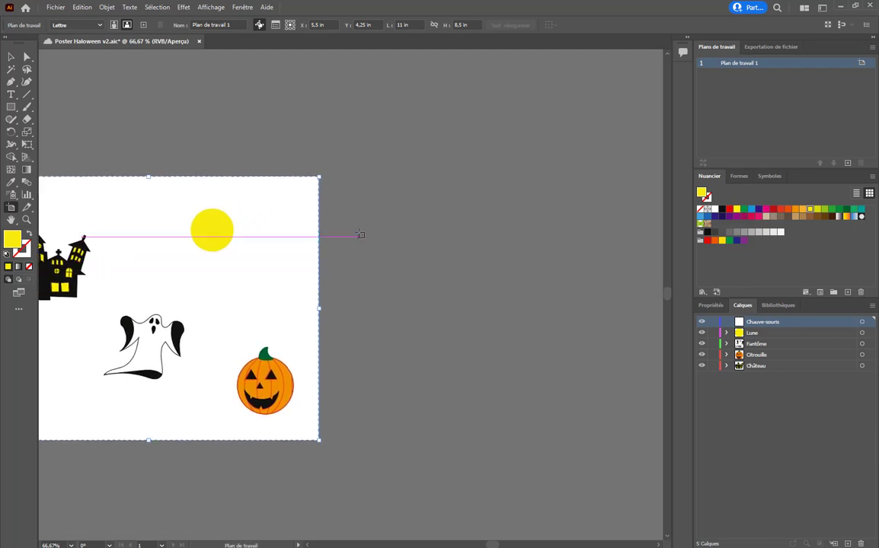
{"action": "left_click_drag", "start_coordinate": [351, 191], "coordinate": [524, 335]}
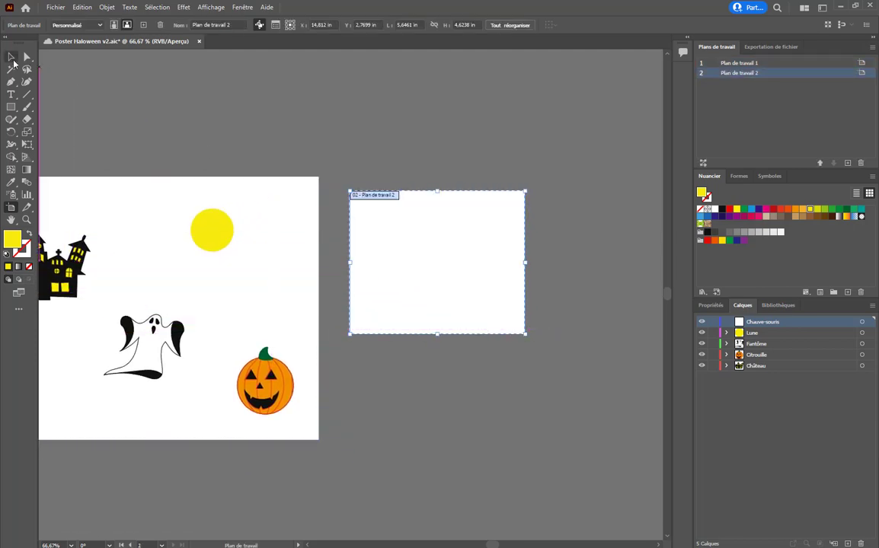
{"action": "left_click", "coordinate": [11, 56]}
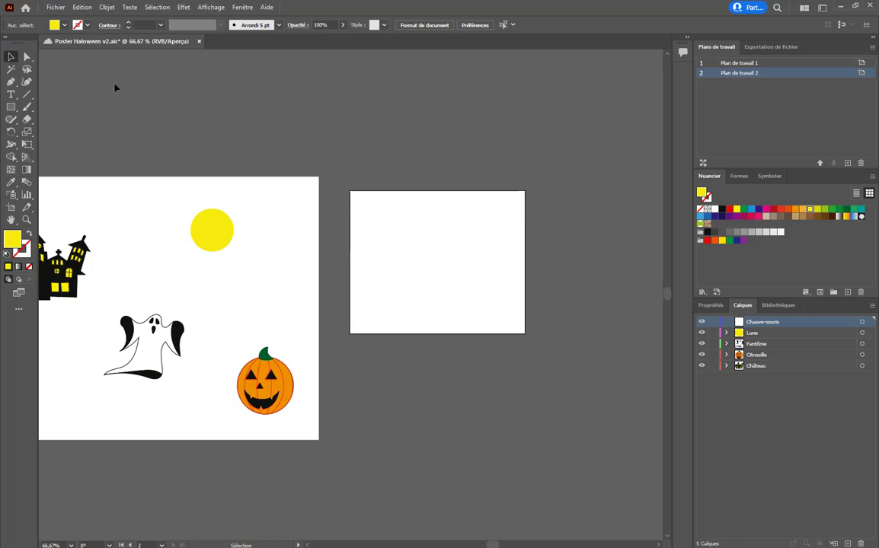
Import bat.png onto the second artboard as a linked template image and accept the linked-asset notice
{"action": "left_click", "coordinate": [55, 6]}
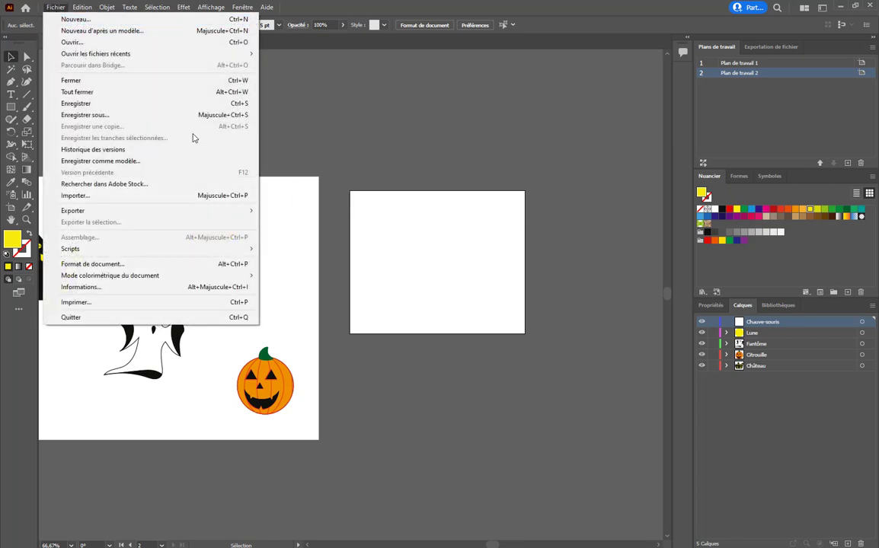
{"action": "left_click", "coordinate": [390, 180]}
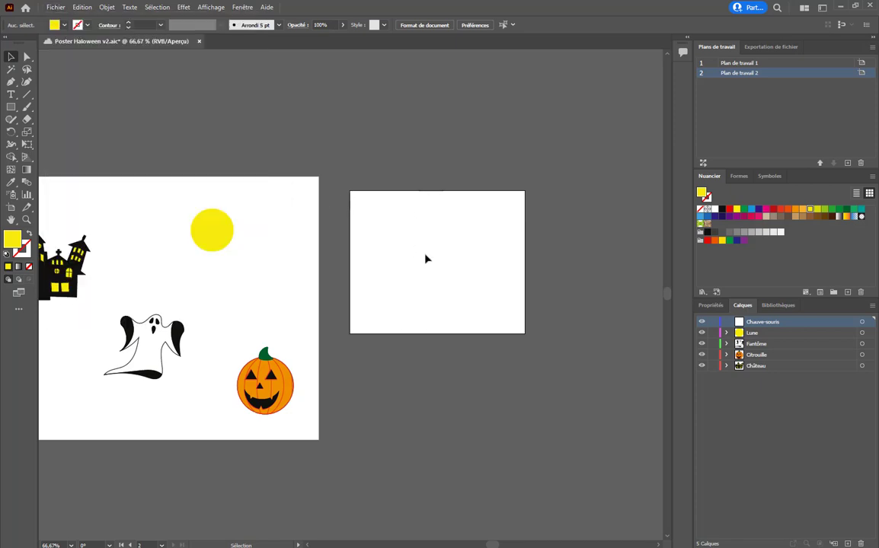
{"action": "key", "text": "ctrl+0"}
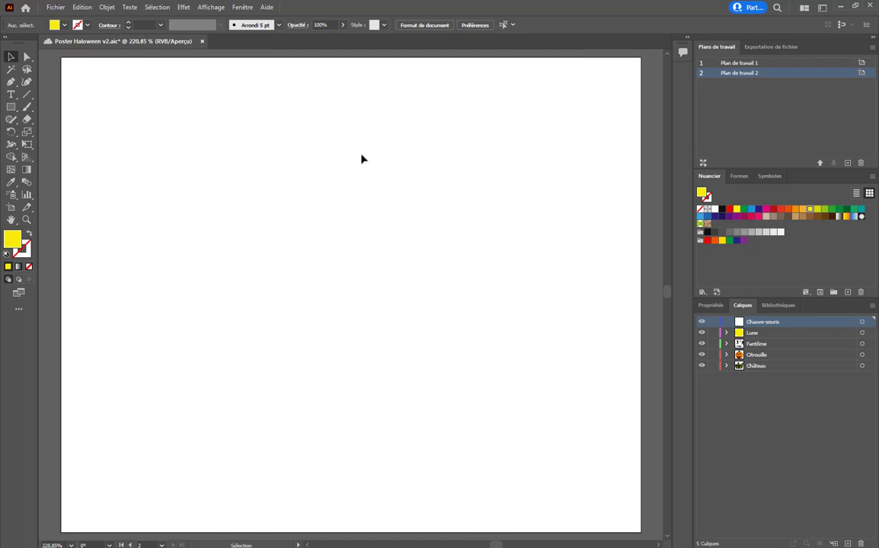
{"action": "left_click", "coordinate": [50, 8]}
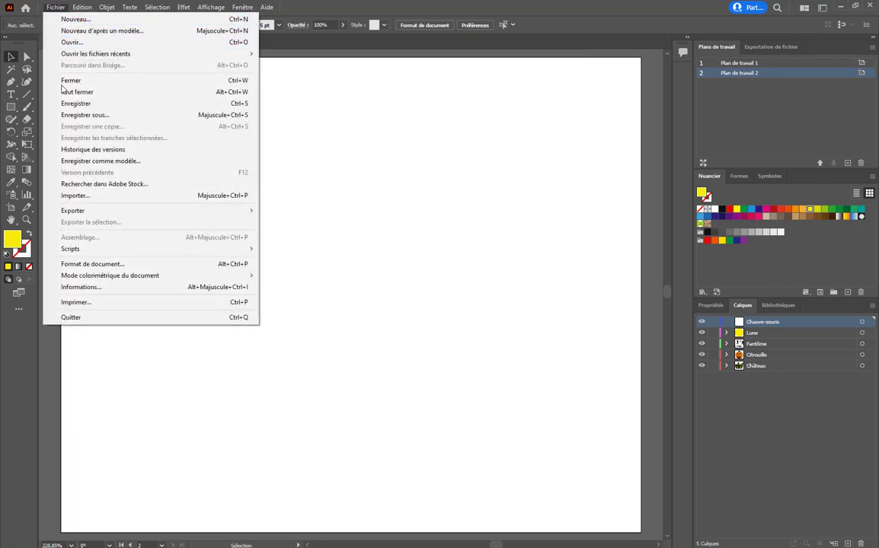
{"action": "left_click", "coordinate": [91, 197]}
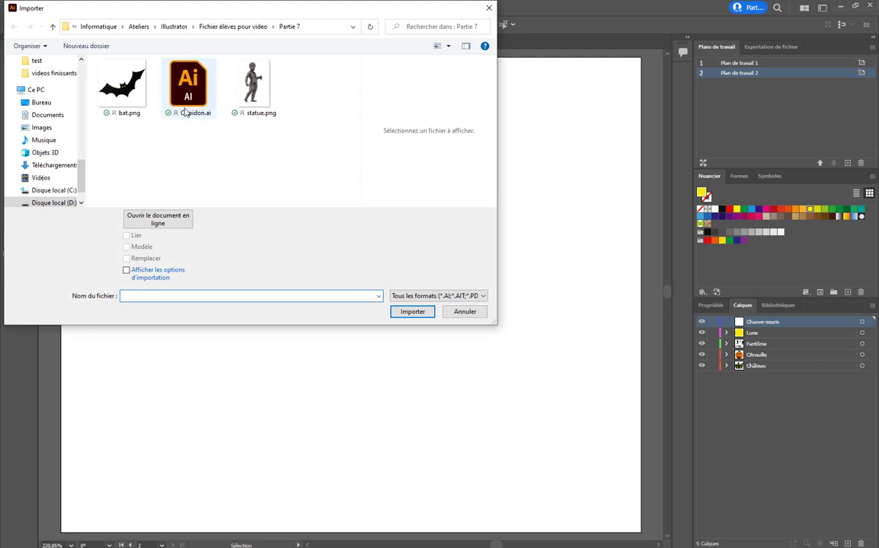
{"action": "left_click", "coordinate": [126, 99]}
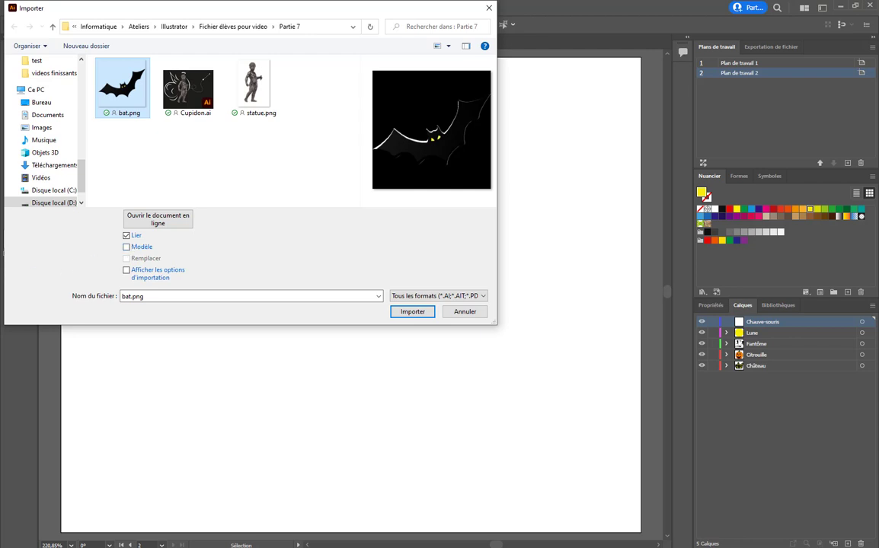
{"action": "left_click", "coordinate": [126, 248]}
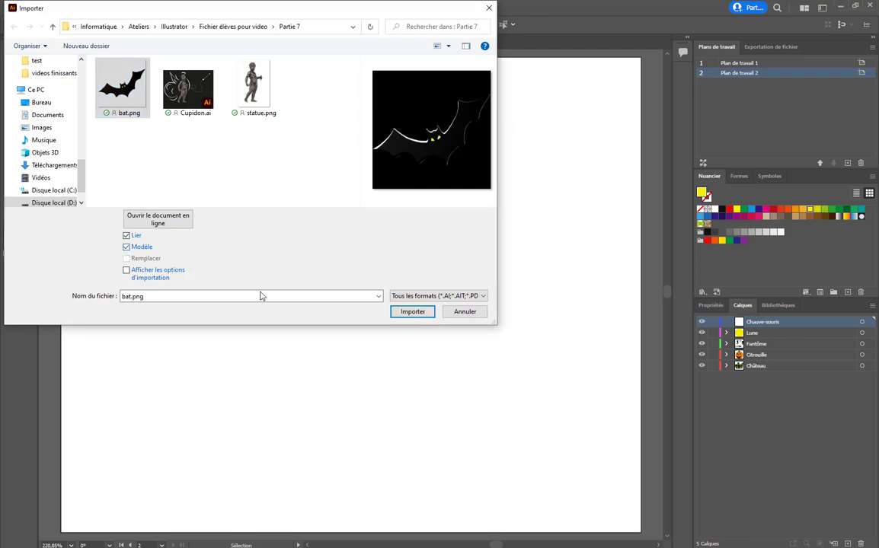
{"action": "left_click", "coordinate": [408, 313]}
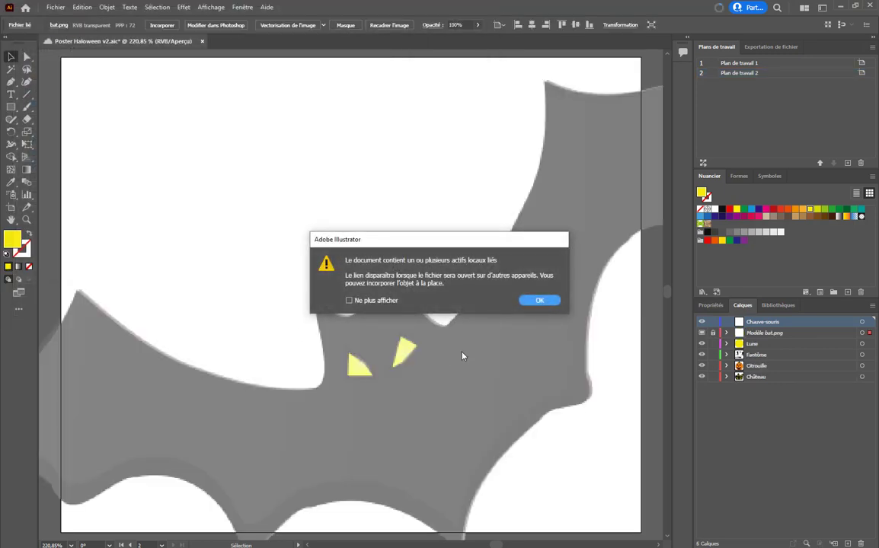
{"action": "left_click", "coordinate": [531, 303]}
{"action": "scroll", "coordinate": [389, 342], "scroll_direction": "down", "scroll_amount": 2}
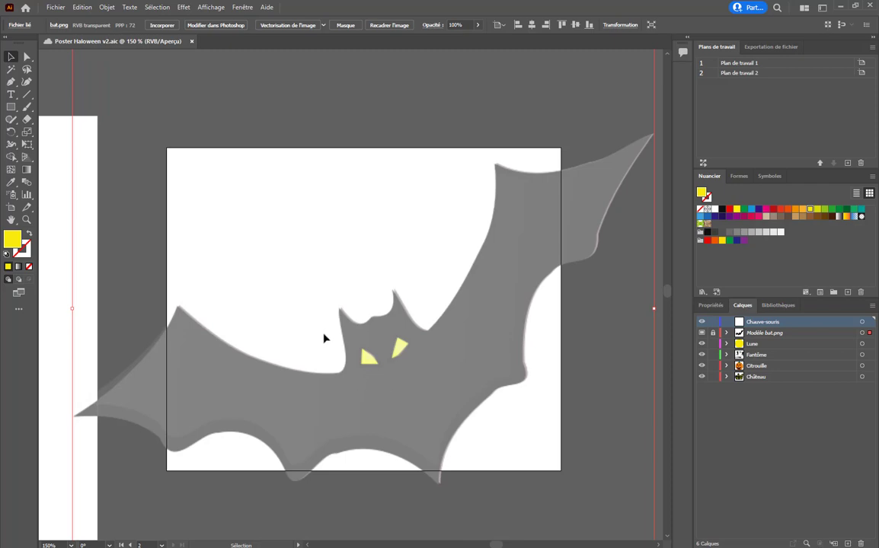
Enlarge the second artboard on all four sides so it encloses the whole bat template image, and leave artboard editing
{"action": "scroll", "coordinate": [322, 358], "scroll_direction": "down", "scroll_amount": 2}
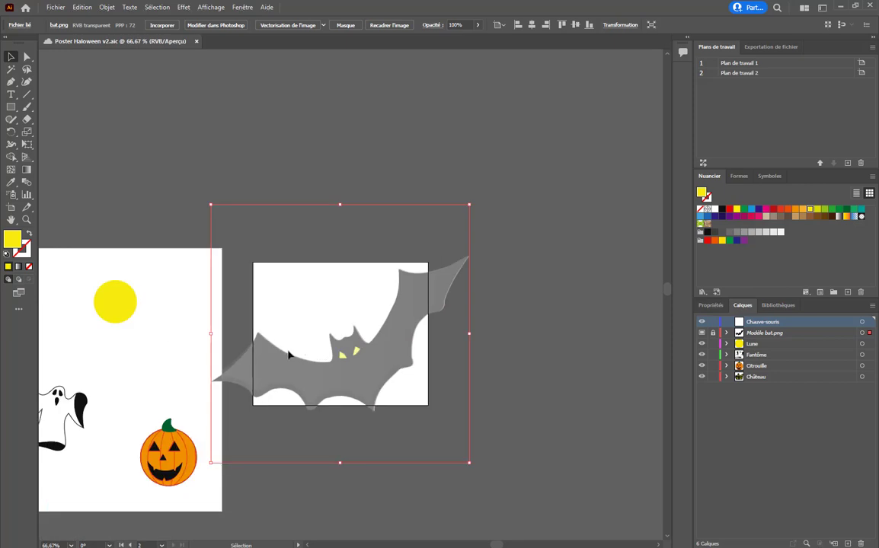
{"action": "left_click", "coordinate": [576, 87]}
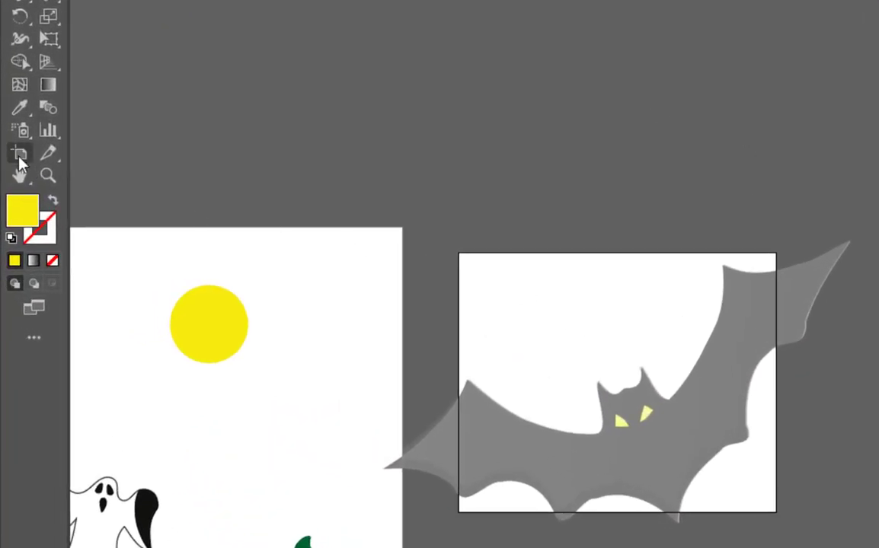
{"action": "left_click", "coordinate": [20, 155]}
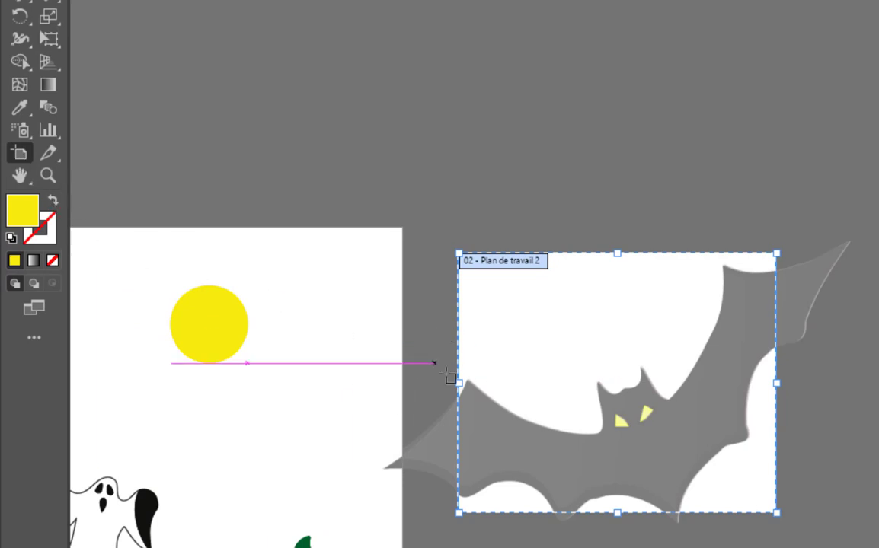
{"action": "left_click_drag", "start_coordinate": [459, 384], "coordinate": [371, 397]}
{"action": "left_click_drag", "start_coordinate": [776, 384], "coordinate": [877, 387]}
{"action": "left_click_drag", "start_coordinate": [622, 257], "coordinate": [620, 216]}
{"action": "left_click_drag", "start_coordinate": [624, 514], "coordinate": [621, 547]}
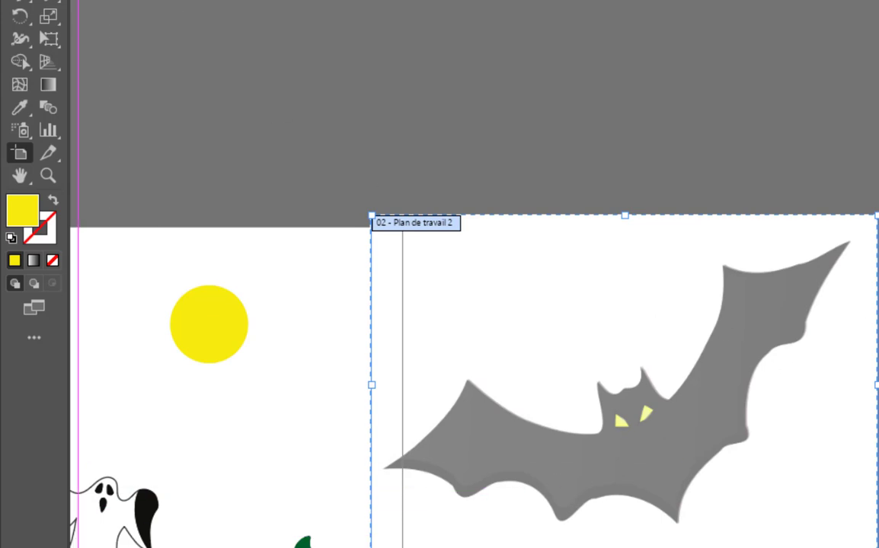
{"action": "key", "text": "Escape"}
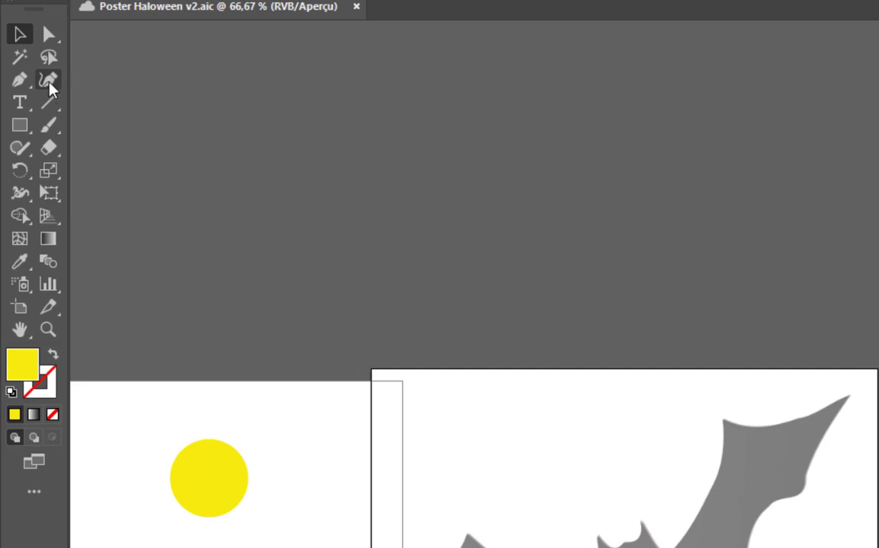
Trace the bat's upper outline with the Curvature tool from the left wing's top corner to the tip of the left ear
{"action": "left_click", "coordinate": [48, 82]}
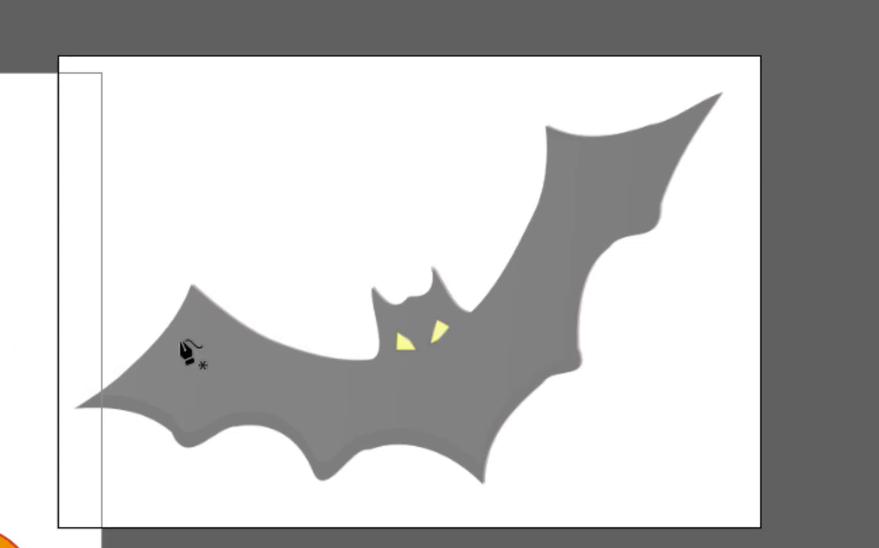
{"action": "scroll", "coordinate": [204, 355], "scroll_direction": "up", "scroll_amount": 3}
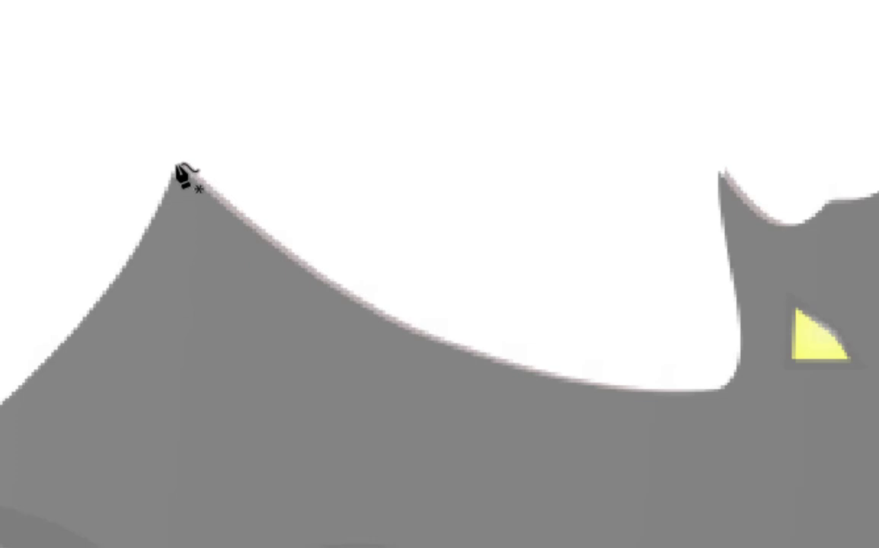
{"action": "left_click", "coordinate": [422, 333]}
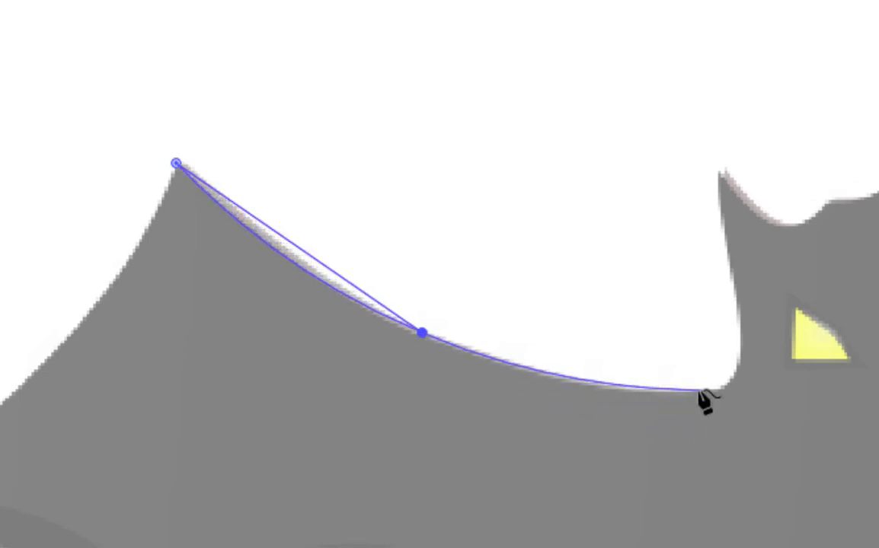
{"action": "left_click_drag", "start_coordinate": [696, 393], "coordinate": [731, 380]}
{"action": "left_click", "coordinate": [731, 379]}
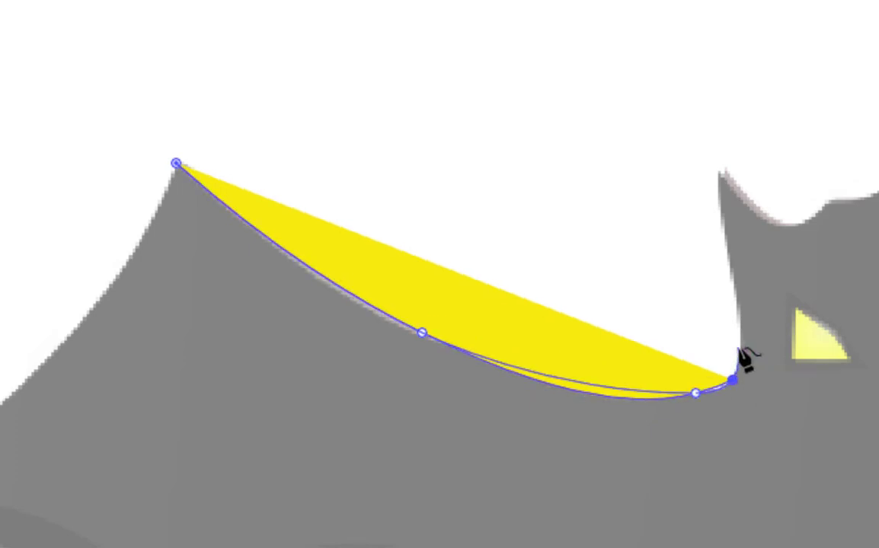
{"action": "left_click", "coordinate": [741, 347]}
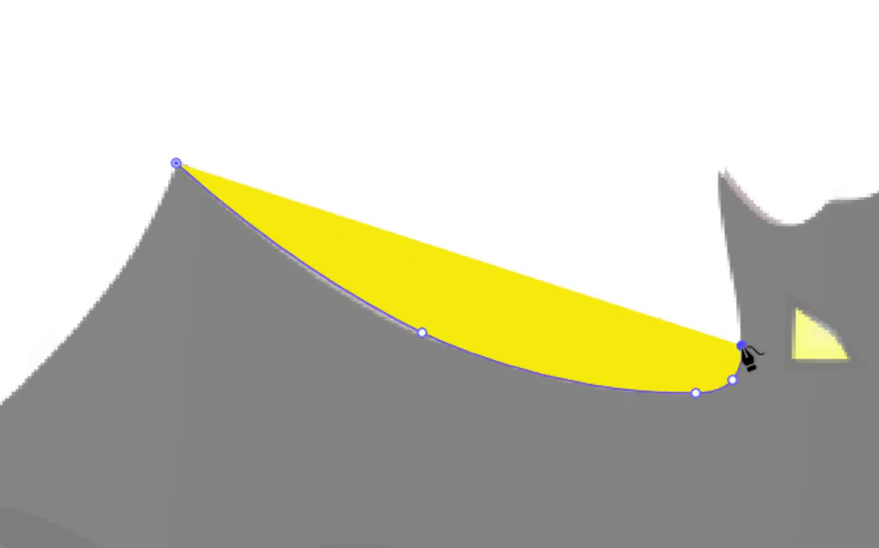
{"action": "left_click", "coordinate": [719, 171]}
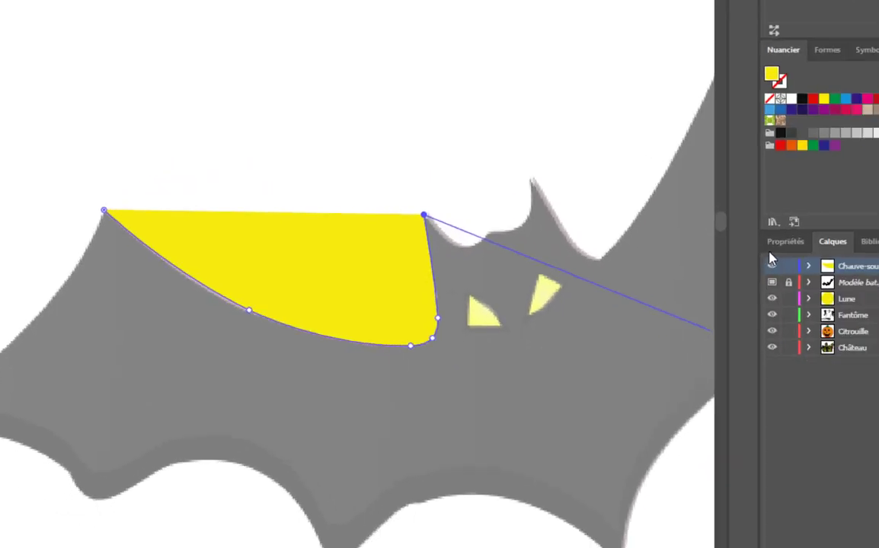
Set the bat path's fill to none and its stroke to black
{"action": "left_click", "coordinate": [785, 241]}
{"action": "left_click", "coordinate": [775, 411]}
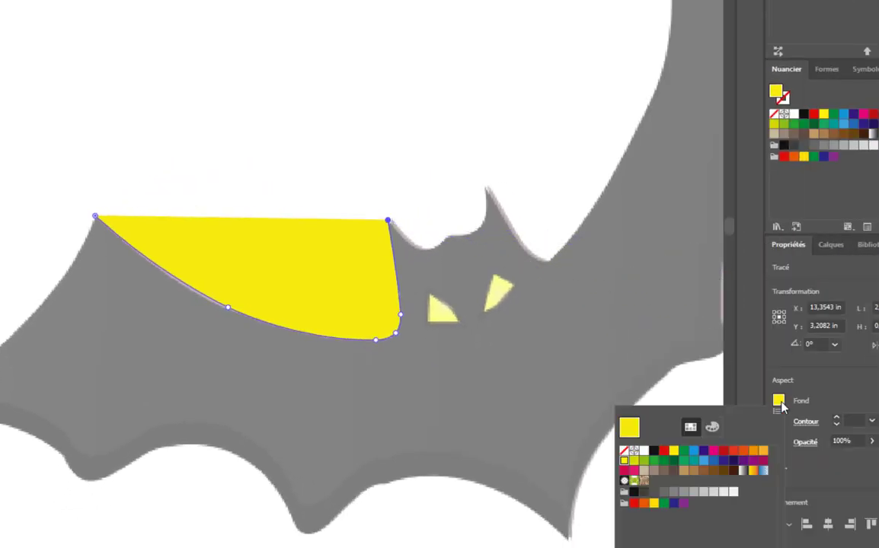
{"action": "left_click", "coordinate": [623, 451]}
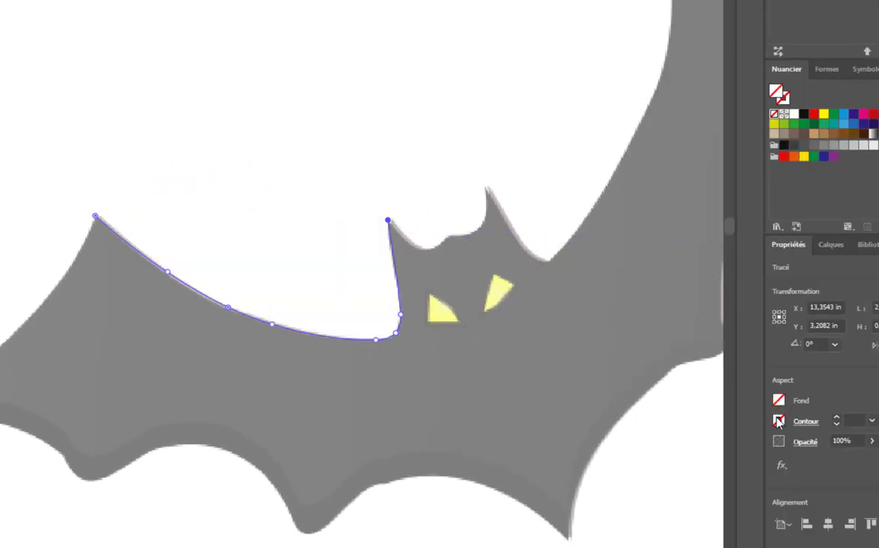
{"action": "left_click", "coordinate": [778, 421]}
{"action": "left_click", "coordinate": [653, 290]}
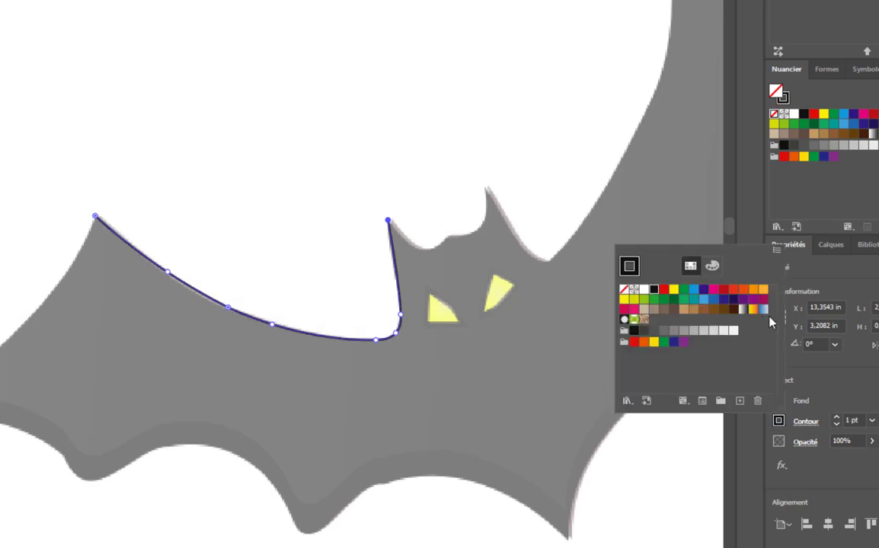
{"action": "left_click", "coordinate": [864, 282]}
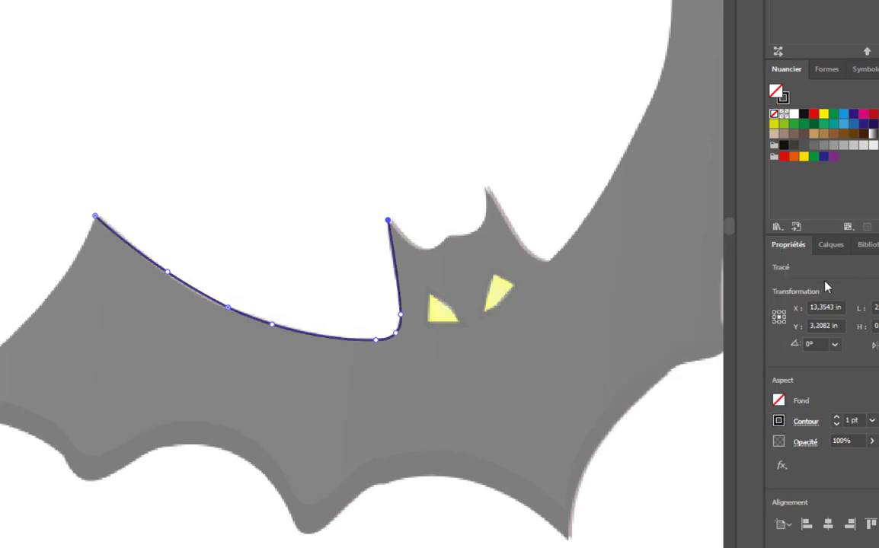
Continue the path from a corner at the left ear tip across the top of the head to the right ear tip
{"action": "left_click", "coordinate": [388, 221]}
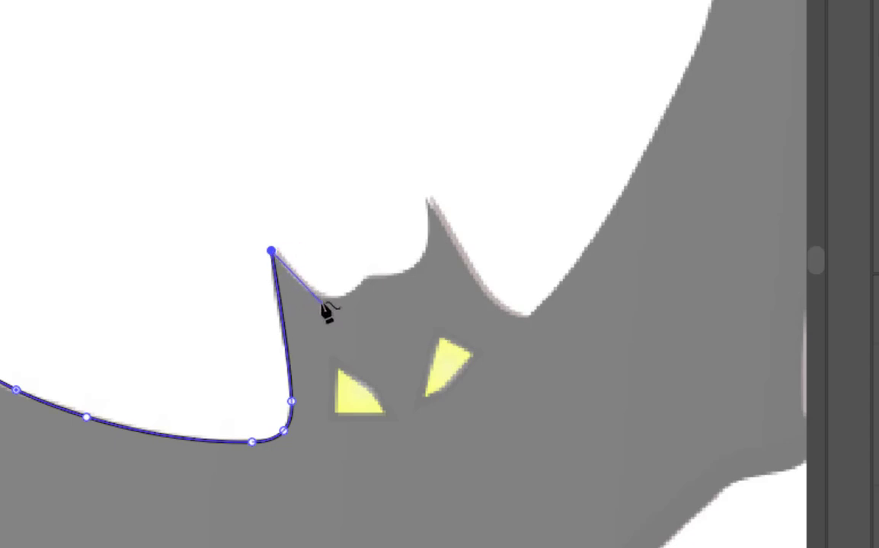
{"action": "left_click", "coordinate": [327, 298]}
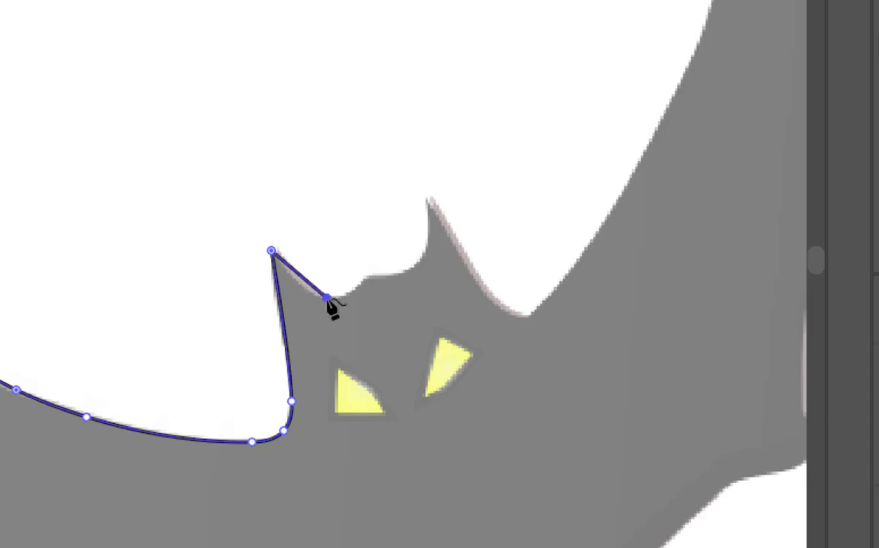
{"action": "left_click", "coordinate": [366, 279]}
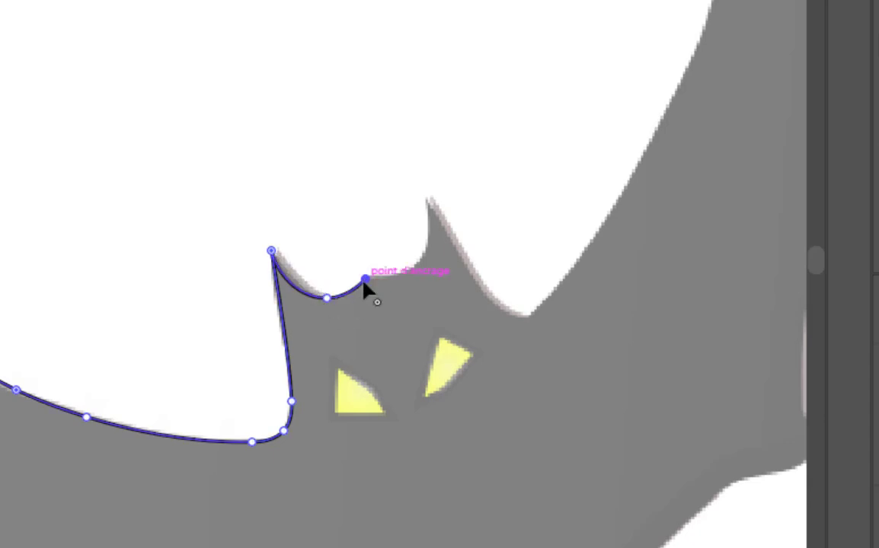
{"action": "left_click", "coordinate": [414, 268]}
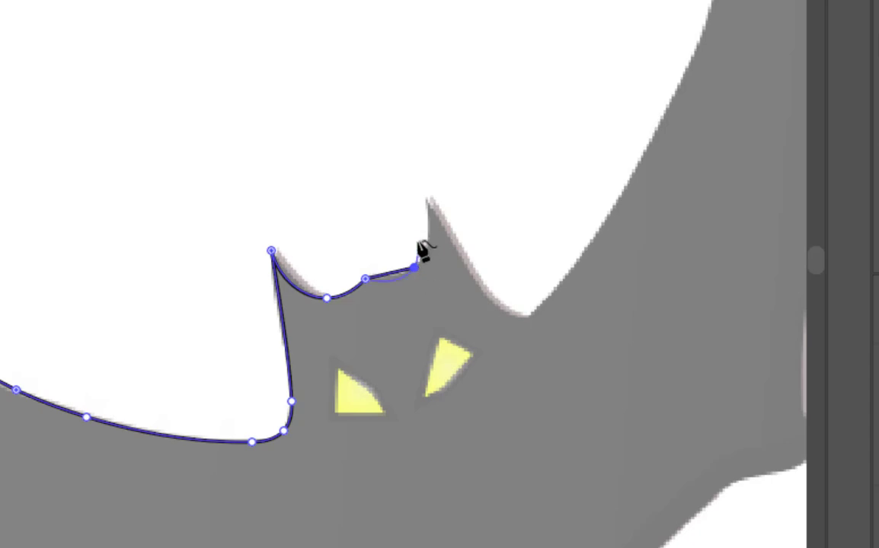
{"action": "left_click", "coordinate": [429, 201]}
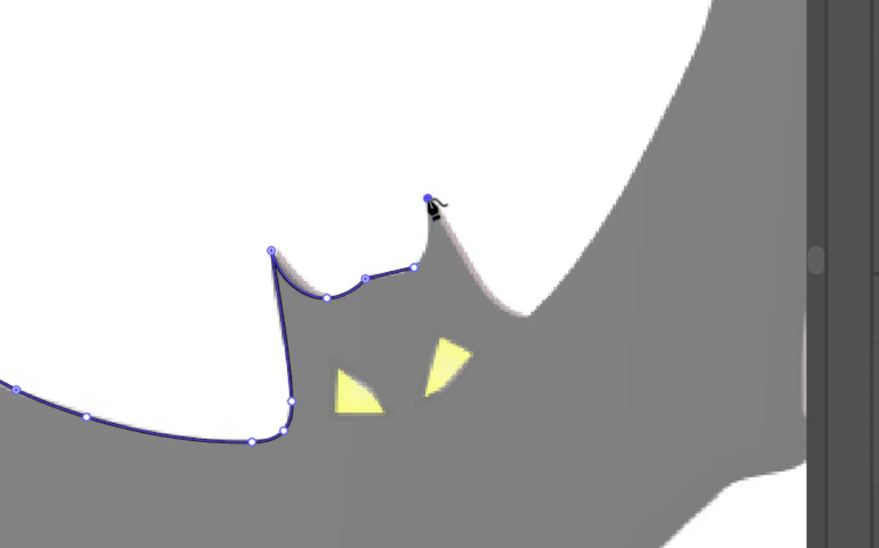
Trace down the right ear, around the neck curve and up to a corner point at the right wing's upper inner tip
{"action": "left_click", "coordinate": [495, 302]}
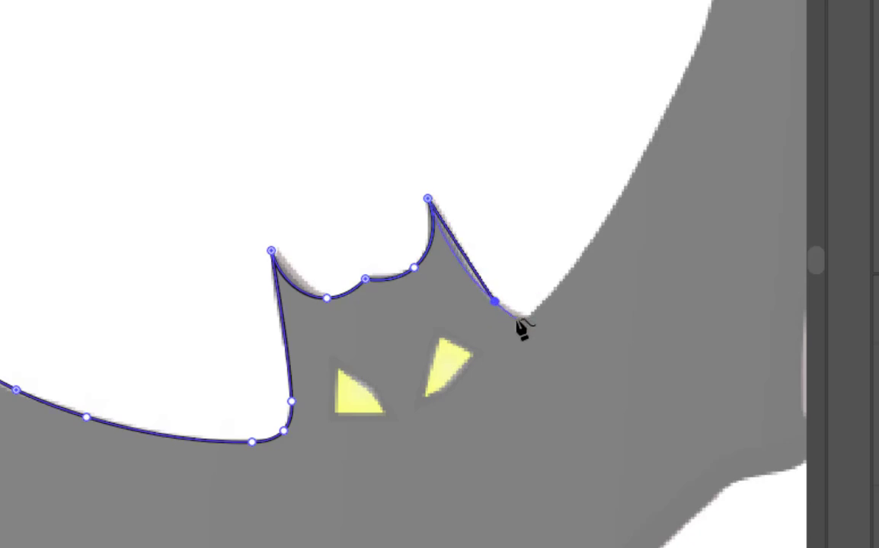
{"action": "left_click", "coordinate": [515, 318]}
{"action": "left_click", "coordinate": [543, 300]}
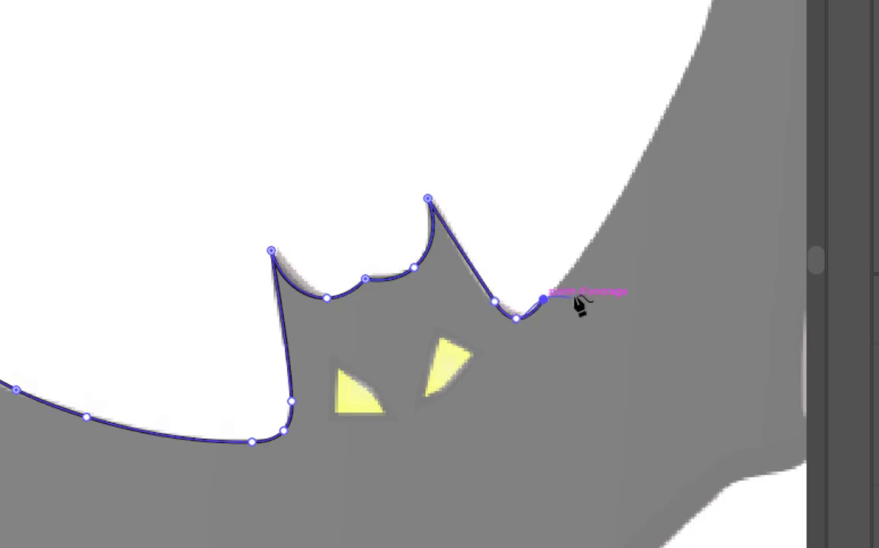
{"action": "left_click_drag", "start_coordinate": [623, 192], "coordinate": [304, 311]}
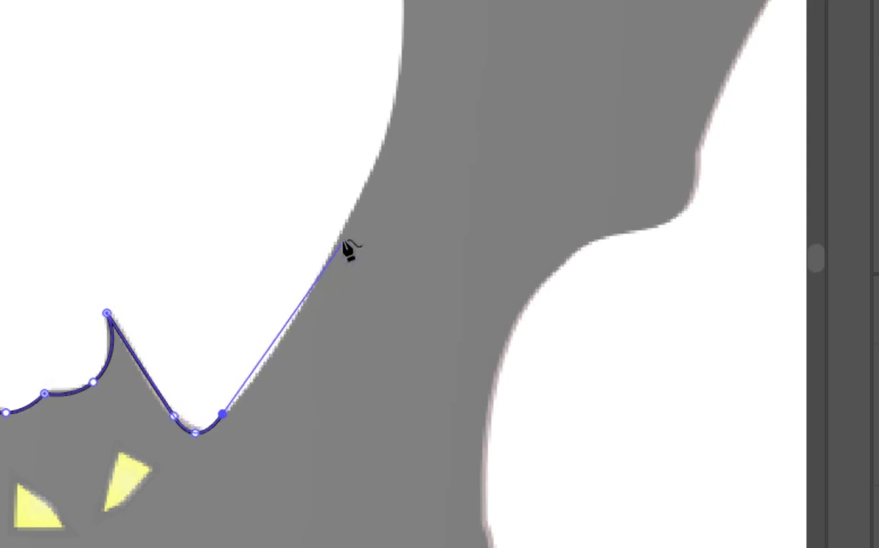
{"action": "left_click", "coordinate": [344, 233]}
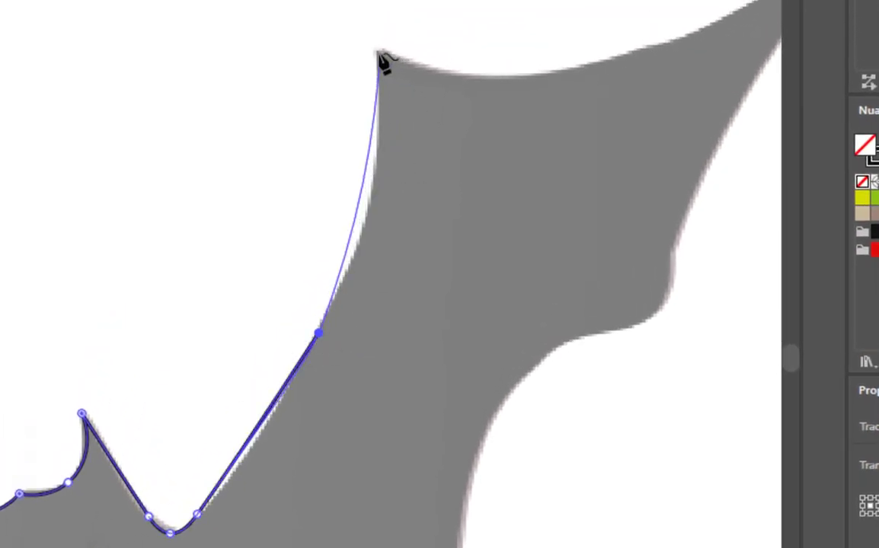
{"action": "double_click", "coordinate": [378, 52]}
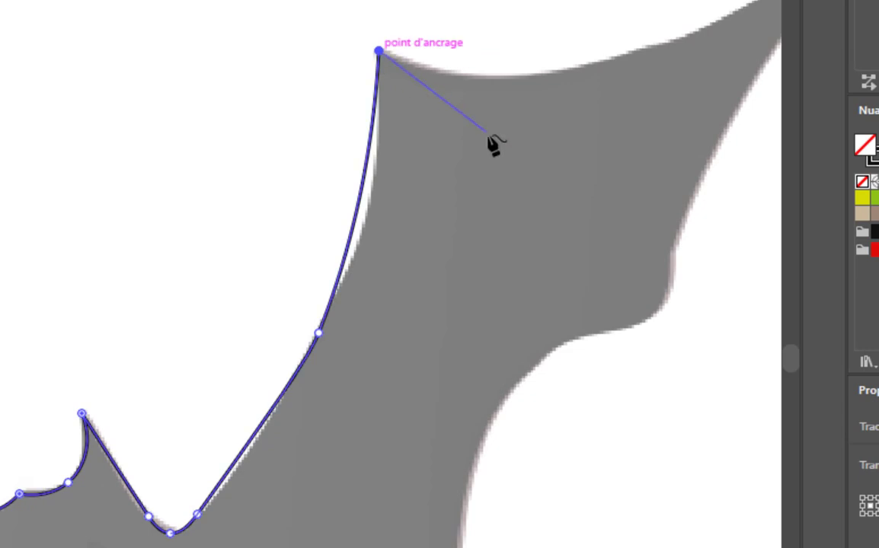
Trace the right wing's upper edge to its far tip and down the outer edge to the first scallop corner
{"action": "left_click_drag", "start_coordinate": [571, 147], "coordinate": [427, 180]}
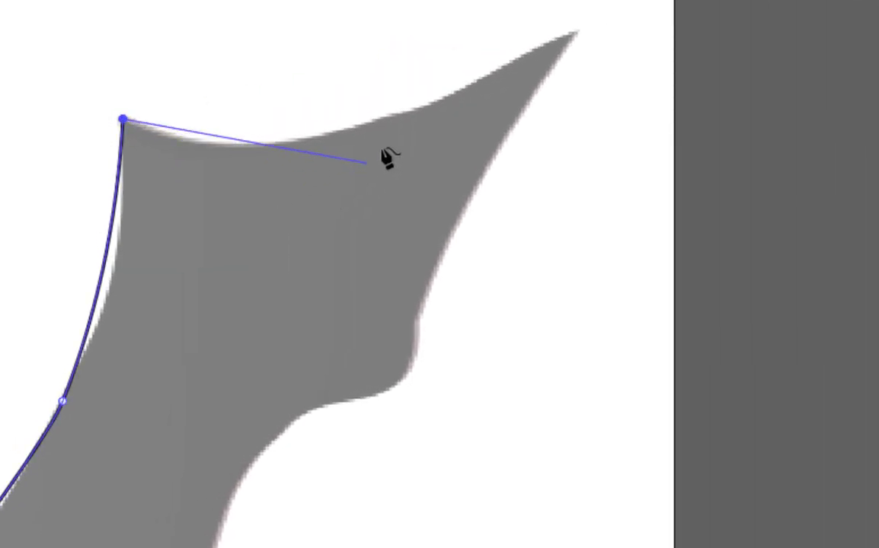
{"action": "left_click", "coordinate": [251, 145]}
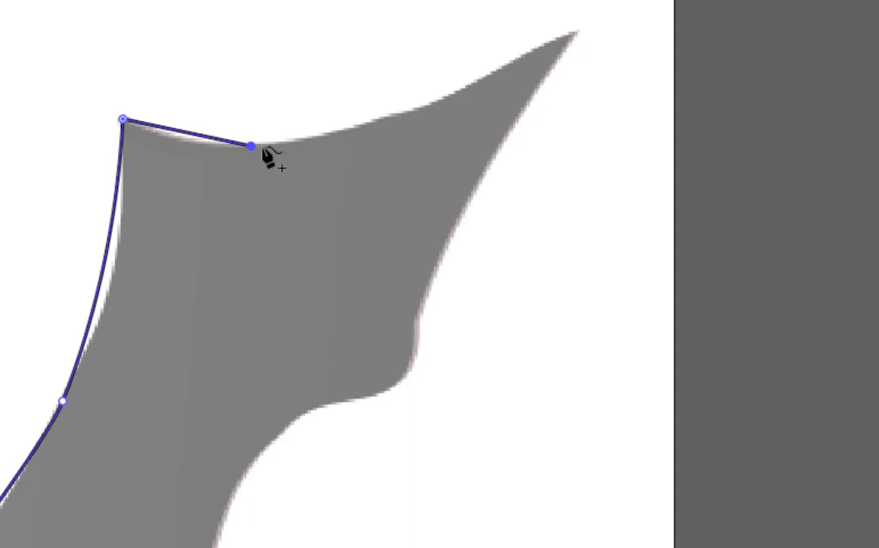
{"action": "left_click", "coordinate": [572, 32]}
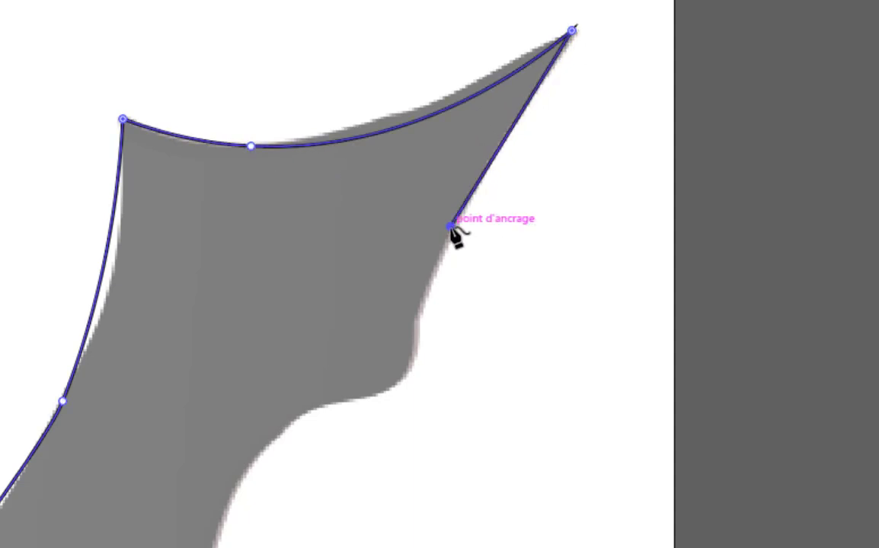
{"action": "left_click", "coordinate": [452, 227]}
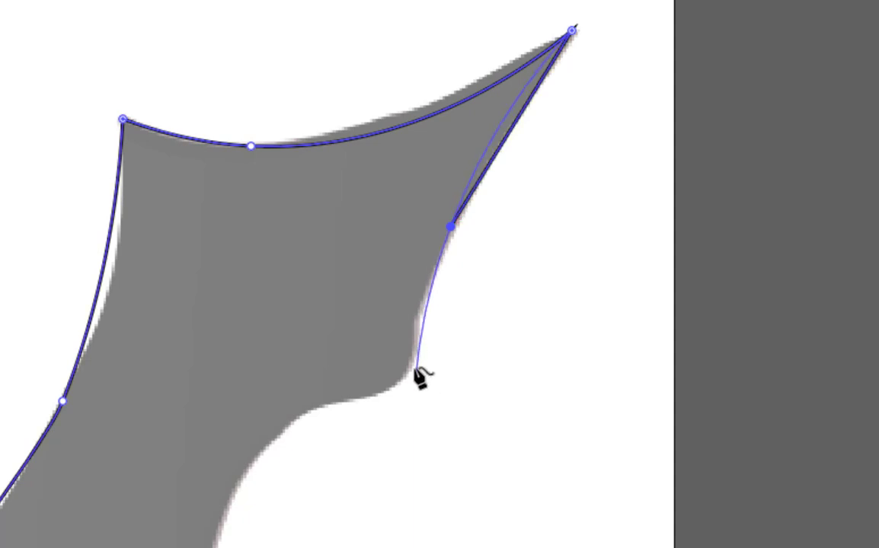
{"action": "left_click", "coordinate": [386, 391]}
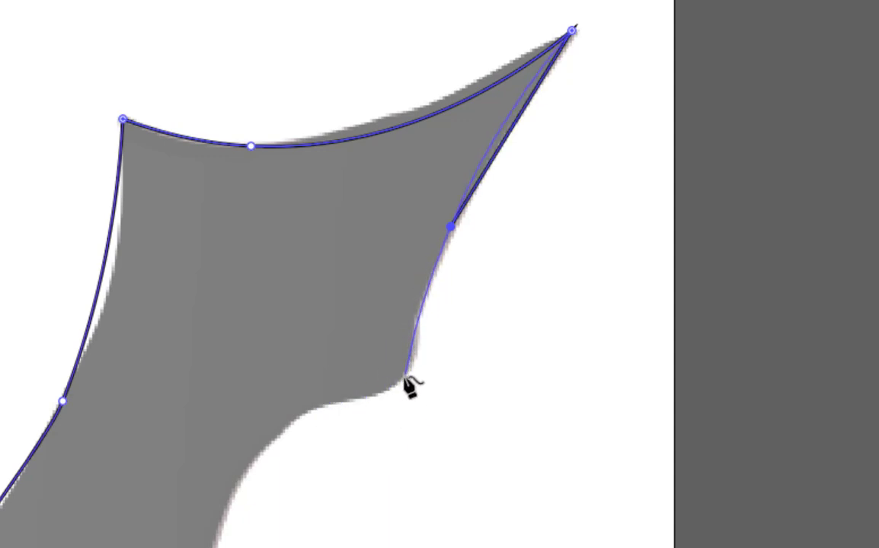
{"action": "left_click", "coordinate": [412, 373]}
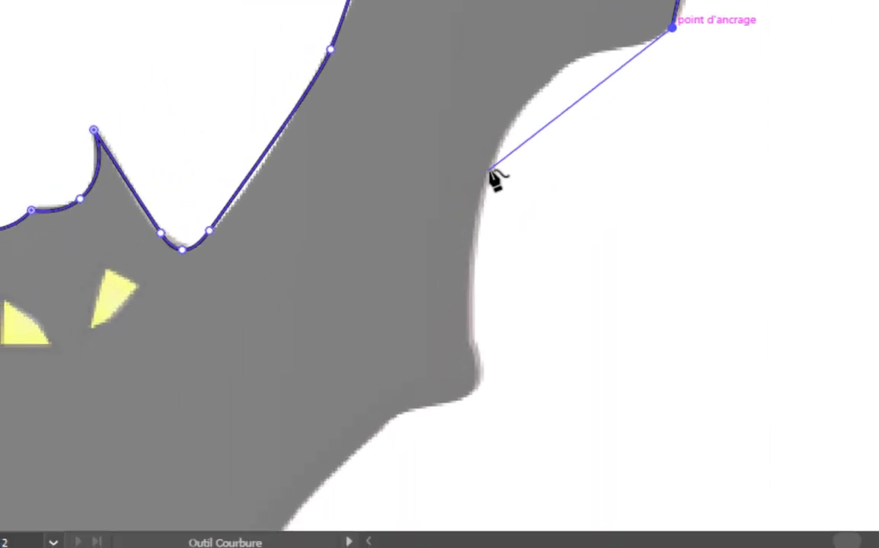
Trace the right wing's next two scallops through the middle corner down to the pointed corner at the bat's bottom edge
{"action": "left_click", "coordinate": [355, 339]}
{"action": "double_click", "coordinate": [478, 387]}
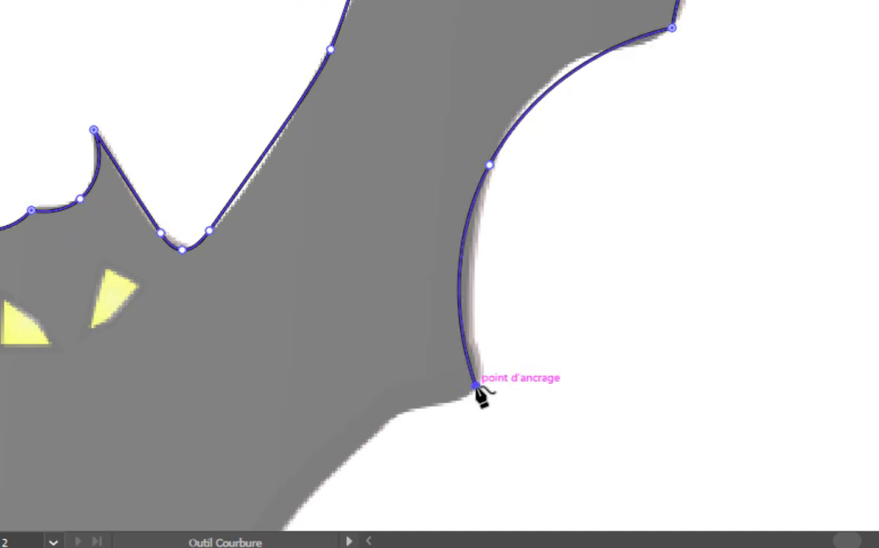
{"action": "left_click_drag", "start_coordinate": [409, 402], "coordinate": [635, 156]}
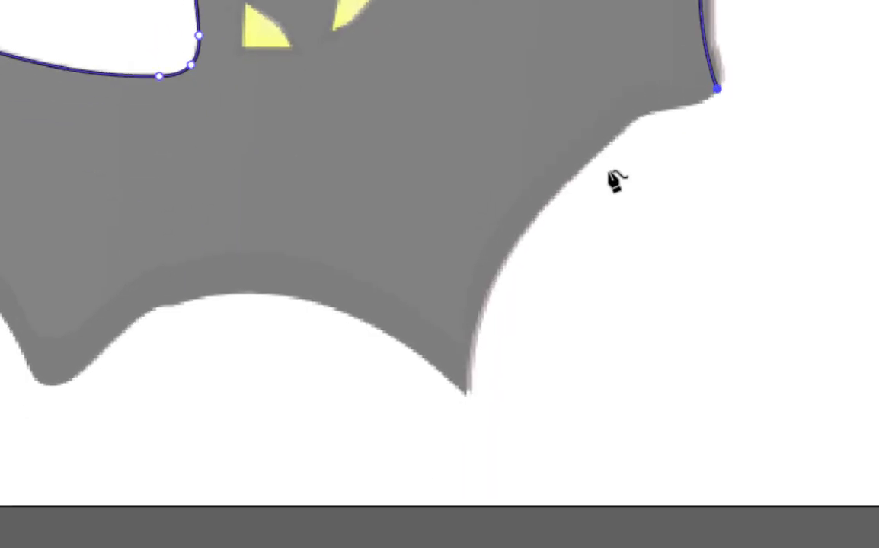
{"action": "left_click", "coordinate": [527, 279]}
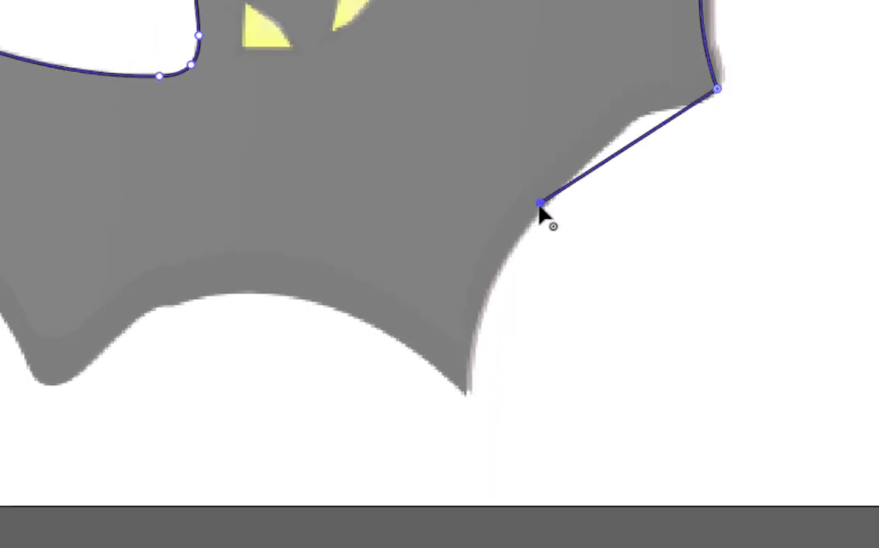
{"action": "left_click", "coordinate": [466, 390]}
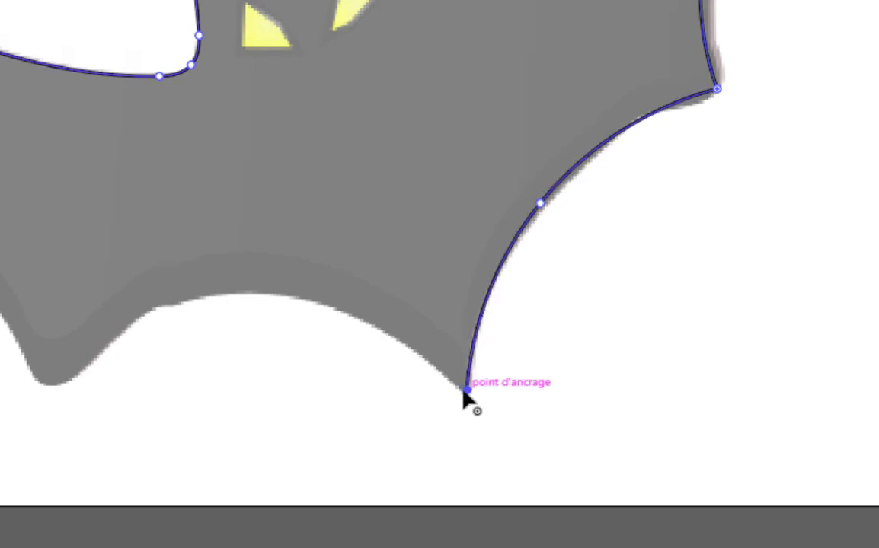
Trace the bat's next two bottom scallops leftward, placing a corner point at each scallop tip
{"action": "left_click", "coordinate": [264, 293]}
{"action": "left_click_drag", "start_coordinate": [292, 457], "coordinate": [344, 412]}
{"action": "left_click_drag", "start_coordinate": [268, 357], "coordinate": [720, 306]}
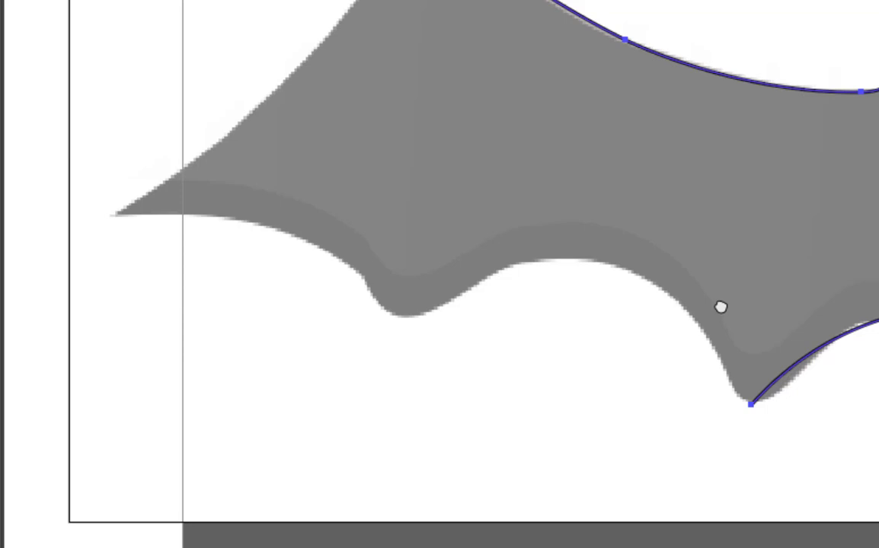
{"action": "left_click", "coordinate": [597, 259]}
{"action": "left_click", "coordinate": [397, 318]}
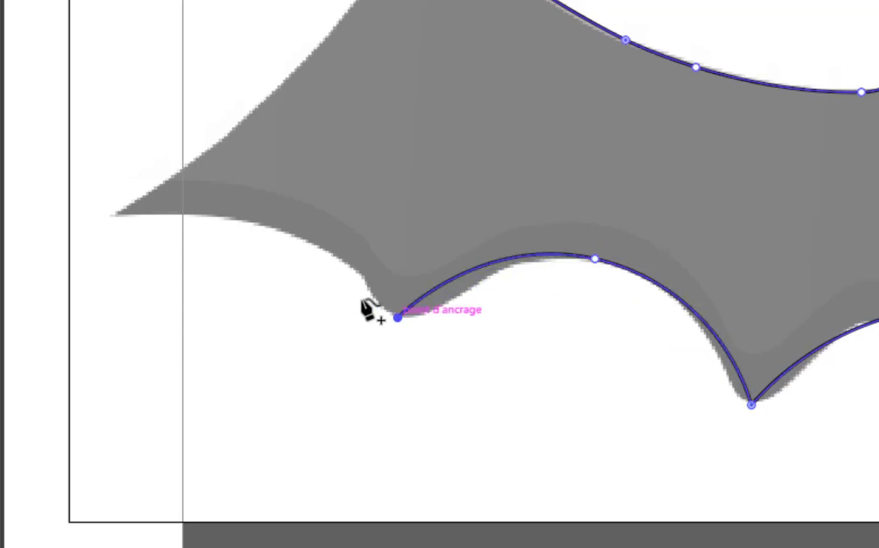
Trace the last scallop to the left wing's outer tip, follow the outer edge upward and close the outline at the upper tip
{"action": "left_click", "coordinate": [294, 231]}
{"action": "left_click", "coordinate": [112, 216]}
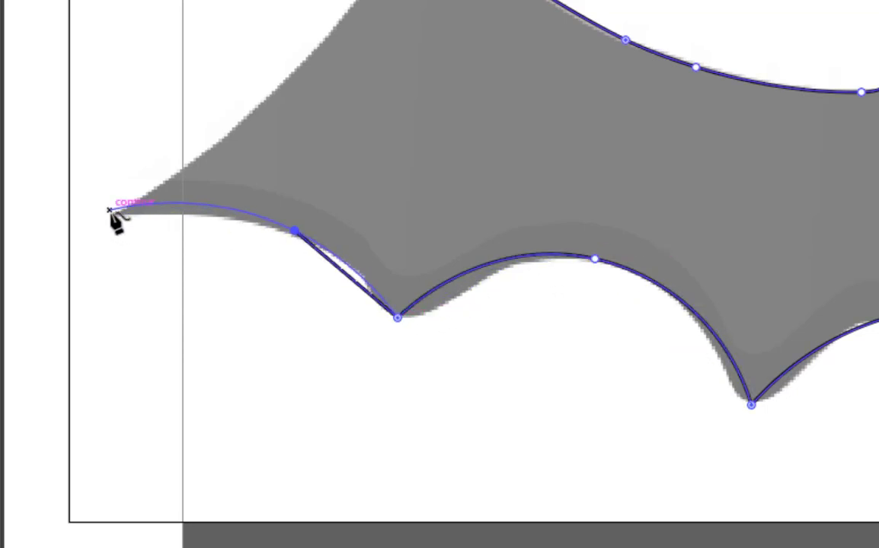
{"action": "scroll", "coordinate": [166, 270], "scroll_direction": "up", "scroll_amount": 5}
{"action": "left_click", "coordinate": [223, 248]}
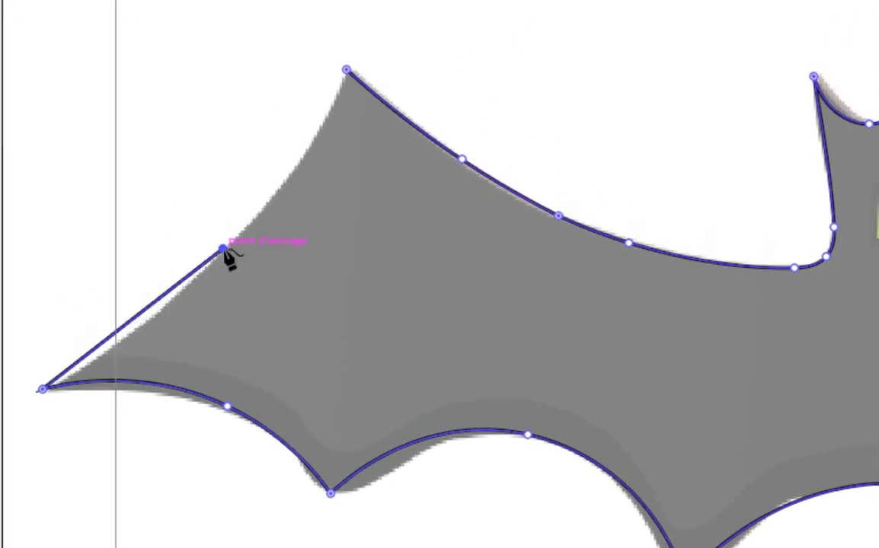
{"action": "left_click", "coordinate": [347, 71]}
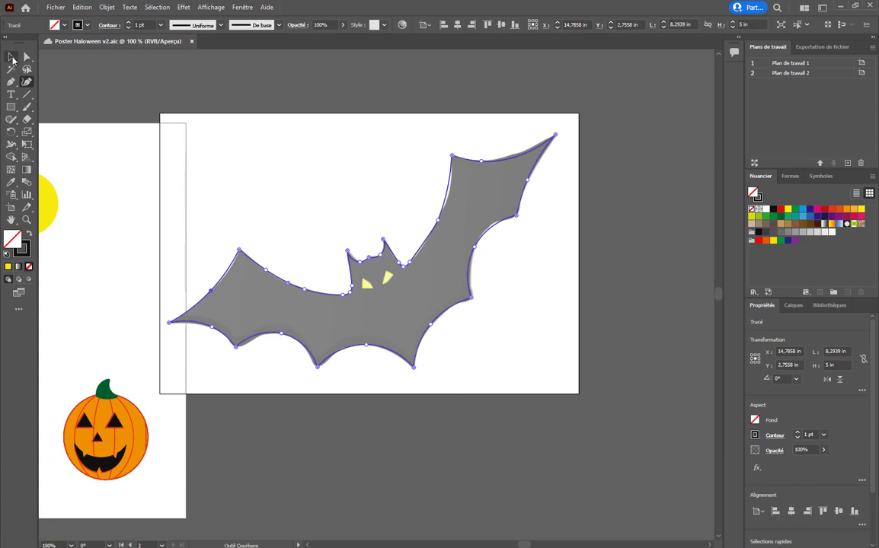
Fill the closed bat outline with black, remove its stroke and save the document
{"action": "left_click", "coordinate": [12, 58]}
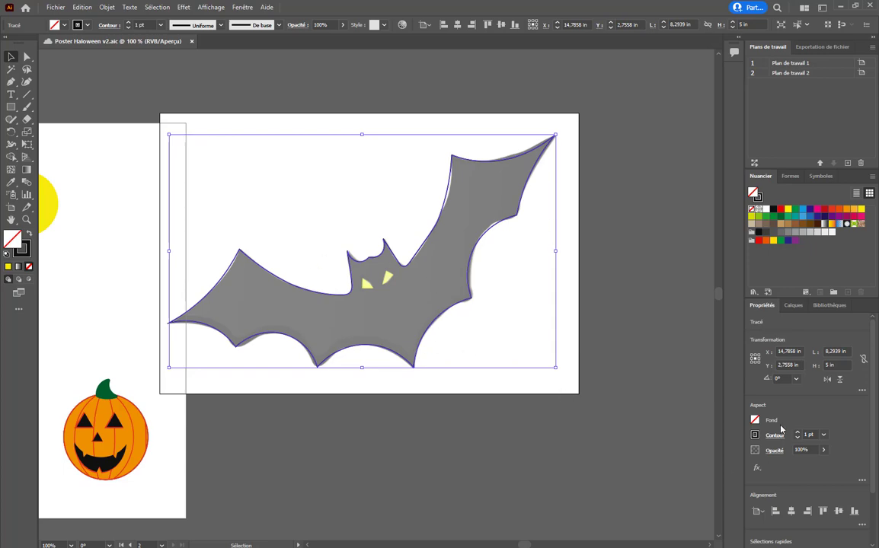
{"action": "left_click", "coordinate": [755, 420]}
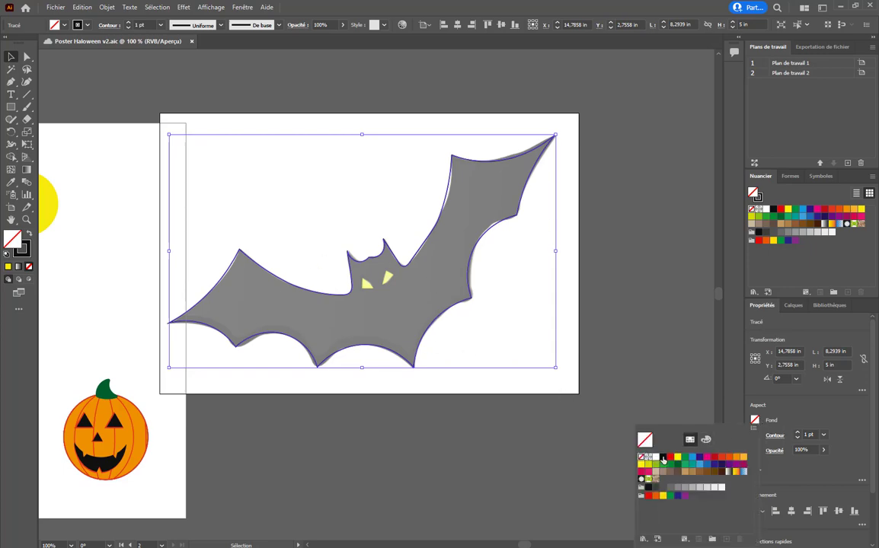
{"action": "left_click", "coordinate": [662, 457]}
{"action": "left_click", "coordinate": [754, 435]}
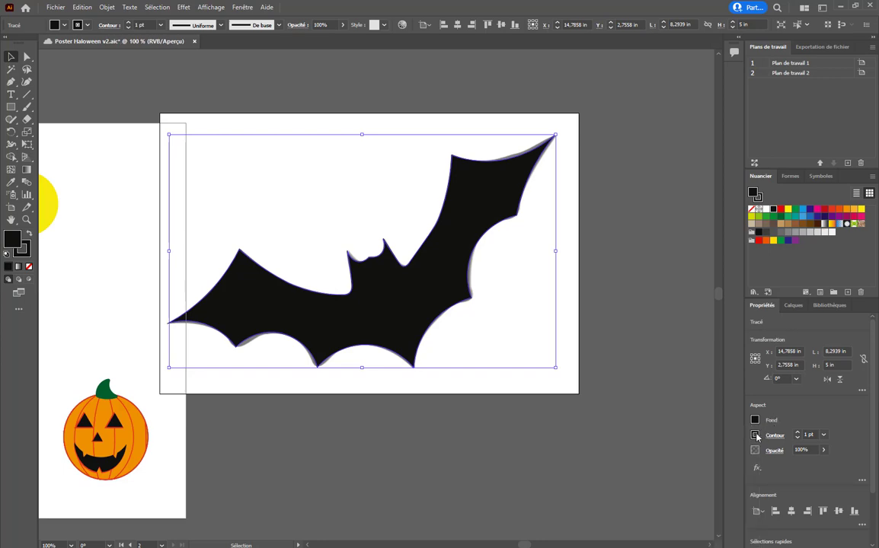
{"action": "left_click", "coordinate": [755, 435]}
{"action": "left_click", "coordinate": [642, 339]}
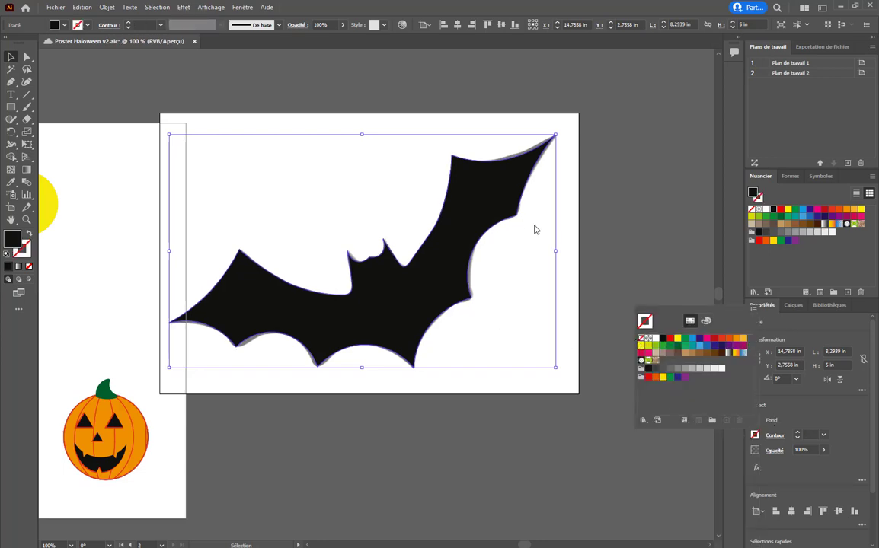
{"action": "left_click", "coordinate": [592, 262]}
{"action": "key", "text": "ctrl+s"}
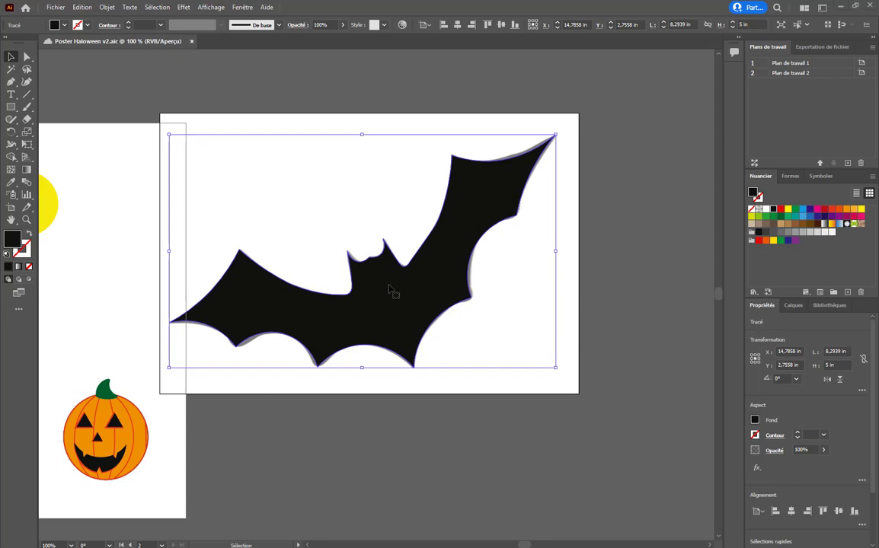
Set the bat shape's fill to none so the template's eyes can be traced
{"action": "left_click", "coordinate": [754, 420]}
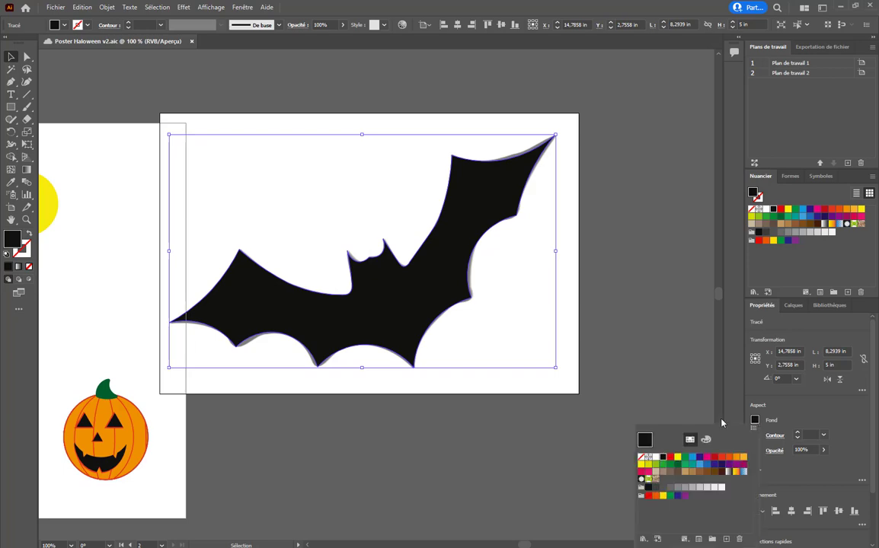
{"action": "left_click", "coordinate": [641, 458]}
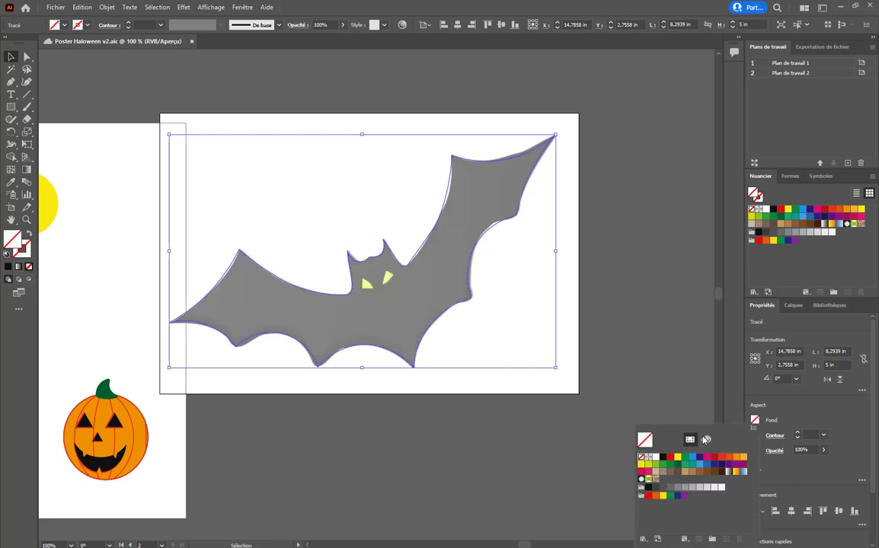
{"action": "left_click", "coordinate": [799, 408]}
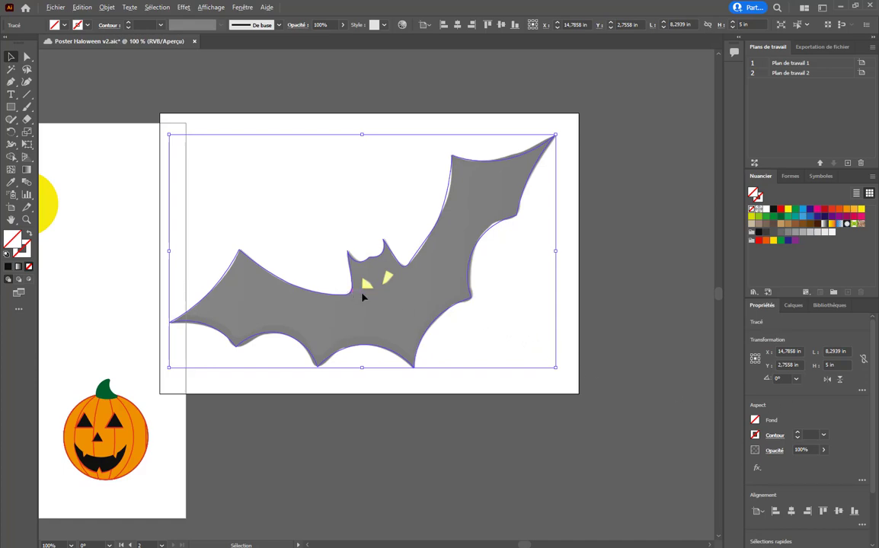
Trace the bat's left eye with the Curvature tool as a closed quarter-round shape about 0.24 by 0.23 in
{"action": "key", "text": "ctrl+plus"}
{"action": "key", "text": "ctrl+plus"}
{"action": "key", "text": "ctrl+plus"}
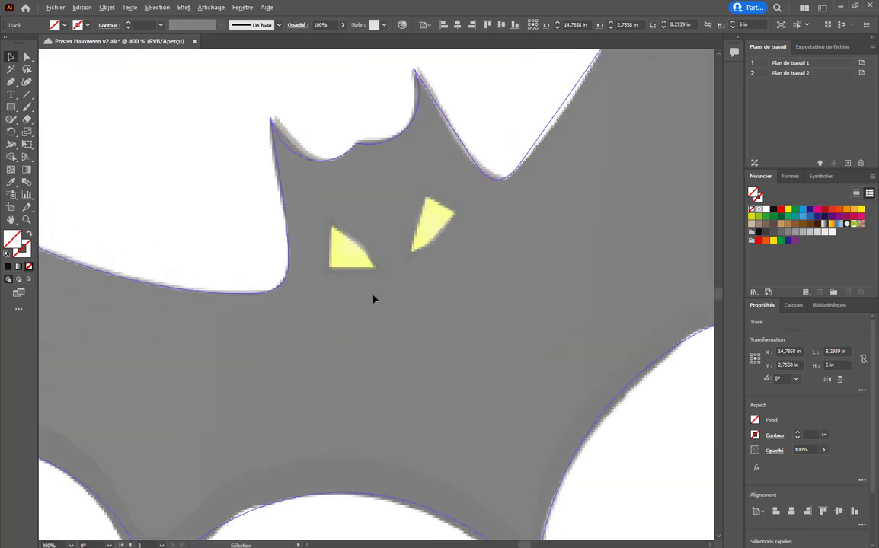
{"action": "left_click", "coordinate": [27, 84]}
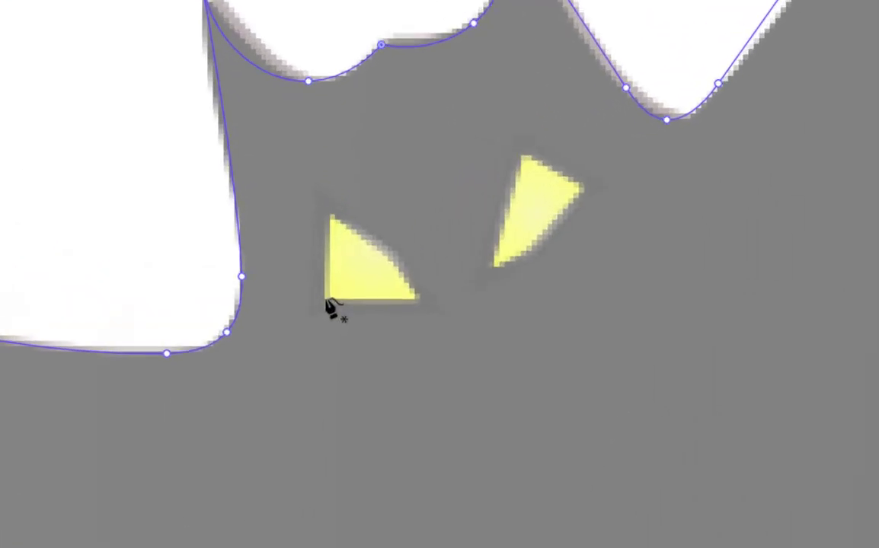
{"action": "left_click", "coordinate": [330, 269]}
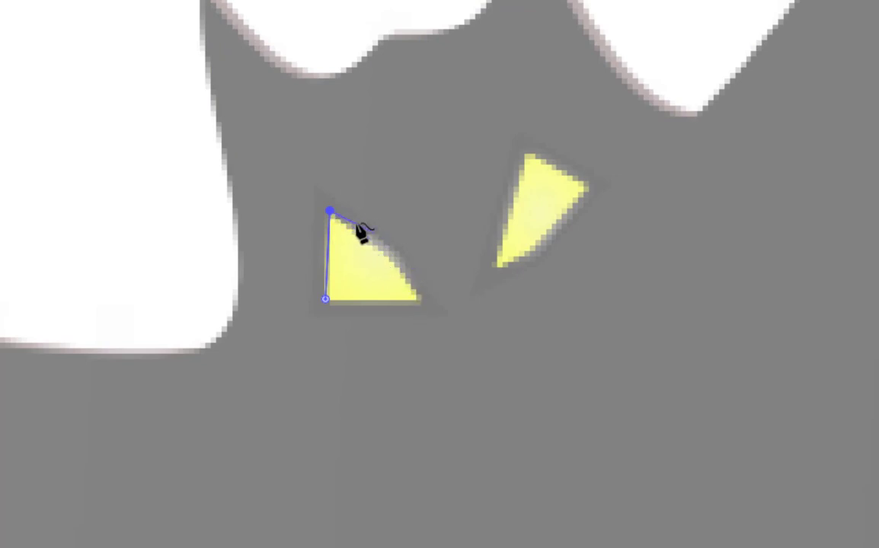
{"action": "left_click", "coordinate": [391, 248]}
{"action": "left_click", "coordinate": [418, 299]}
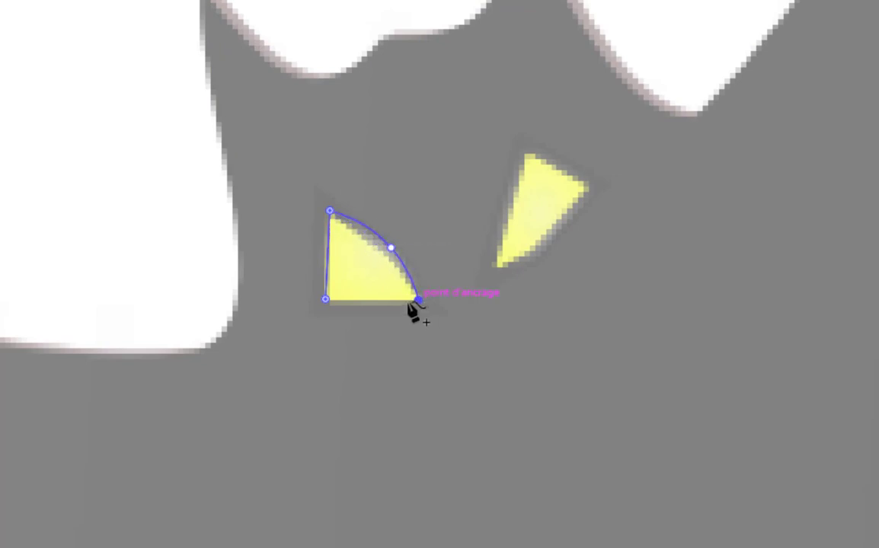
{"action": "left_click", "coordinate": [325, 299]}
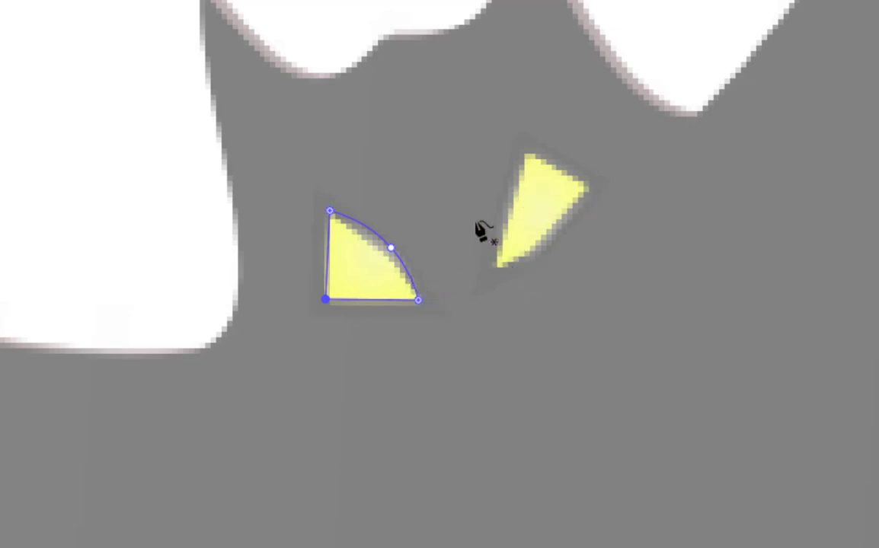
Draw the right eye as a closed three-cornered shape with a curved left side, about 0.25 by 0.29 in
{"action": "left_click", "coordinate": [595, 203]}
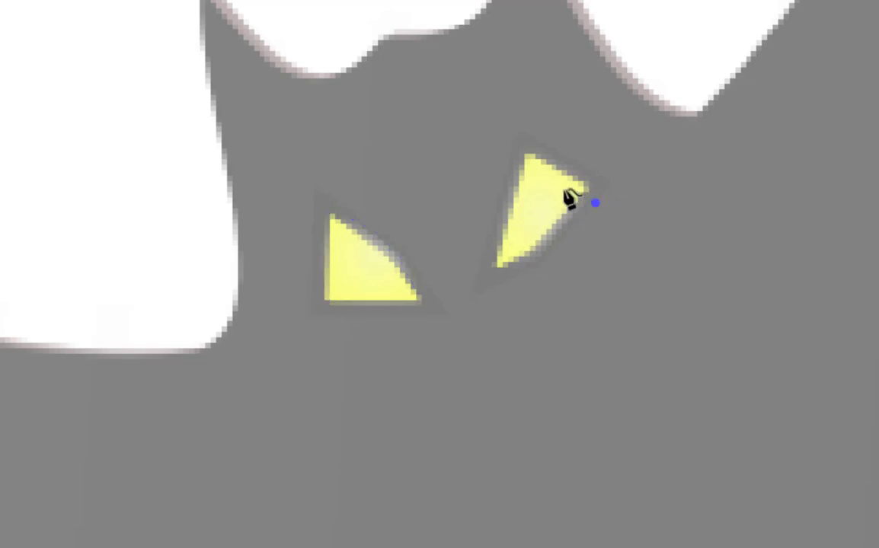
{"action": "left_click", "coordinate": [501, 161]}
{"action": "left_click", "coordinate": [500, 217]}
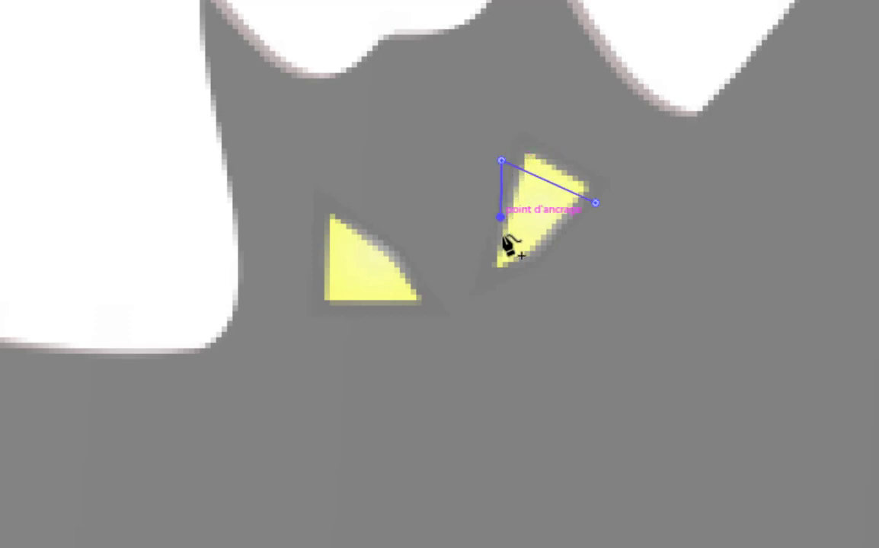
{"action": "left_click", "coordinate": [533, 273]}
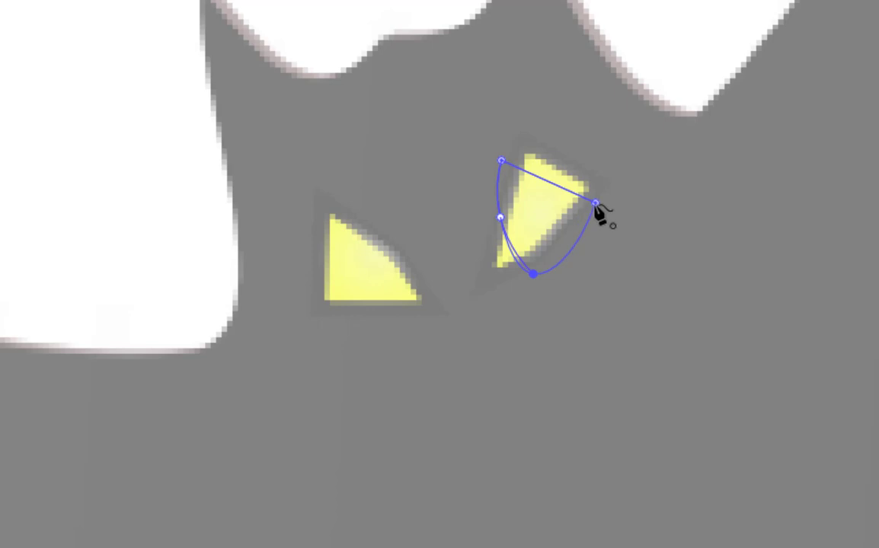
{"action": "left_click", "coordinate": [533, 273]}
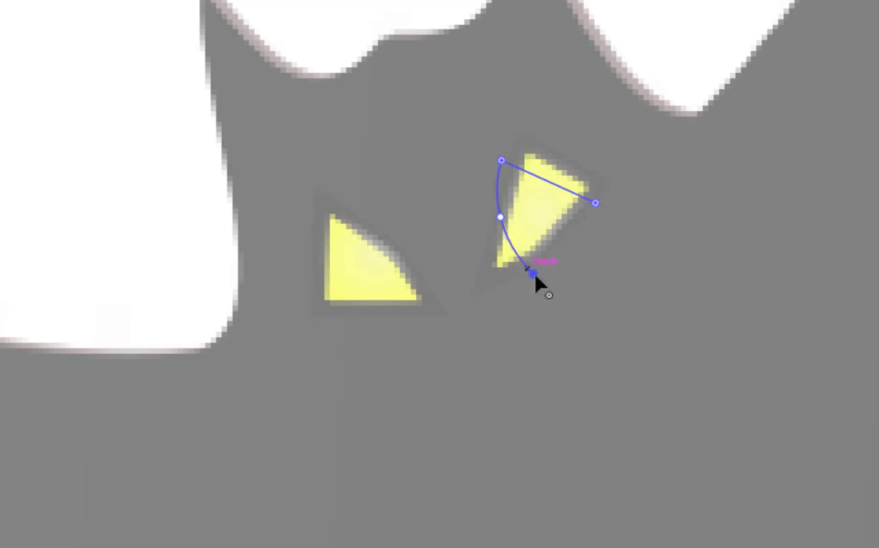
{"action": "left_click", "coordinate": [597, 204]}
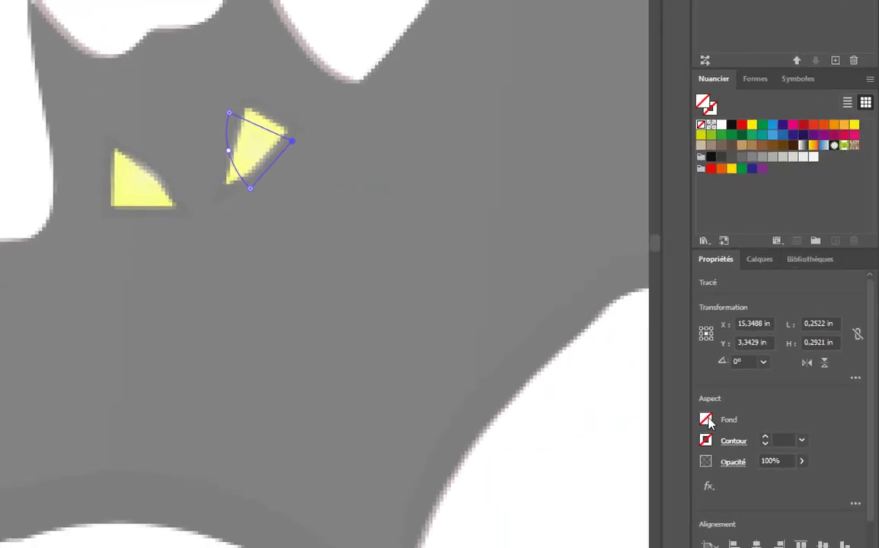
Fill both traced eye shapes with yellow, first the right eye and then the left
{"action": "left_click", "coordinate": [878, 547]}
{"action": "left_click", "coordinate": [598, 472]}
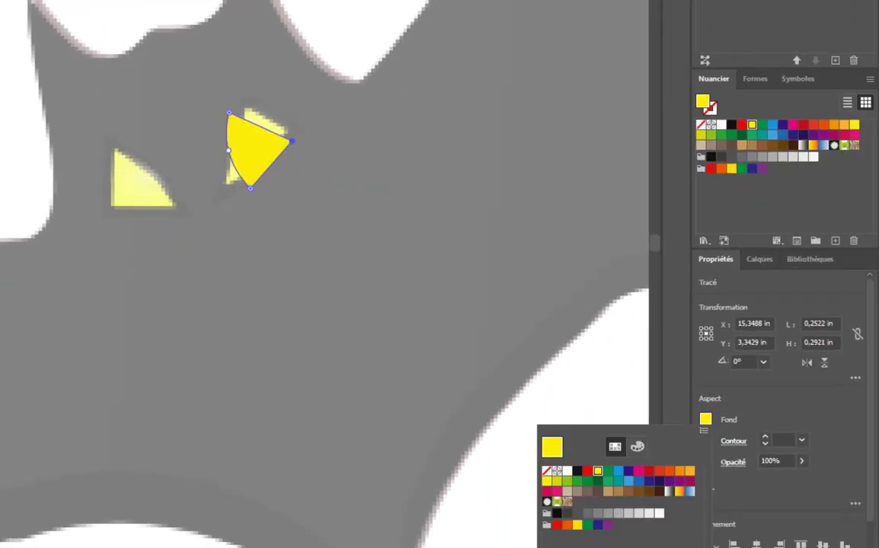
{"action": "key", "text": "Escape"}
{"action": "left_click", "coordinate": [119, 205]}
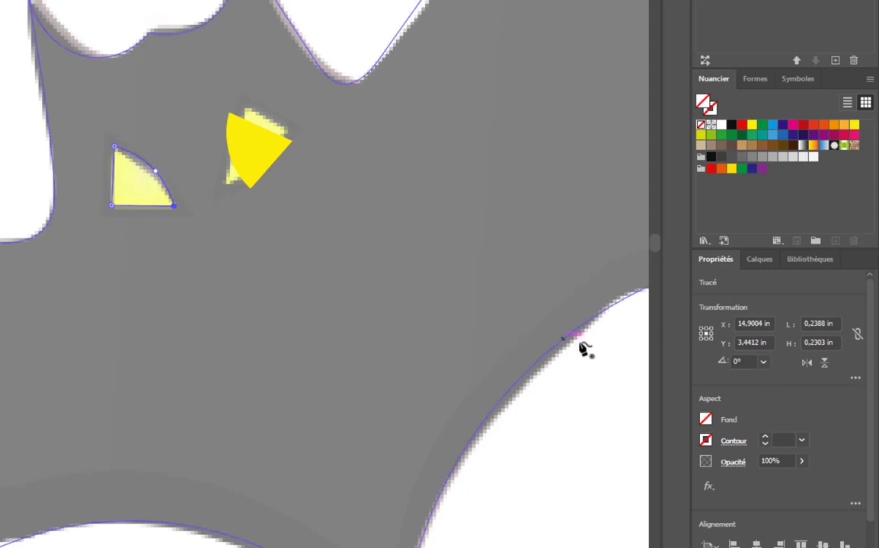
{"action": "left_click", "coordinate": [172, 205]}
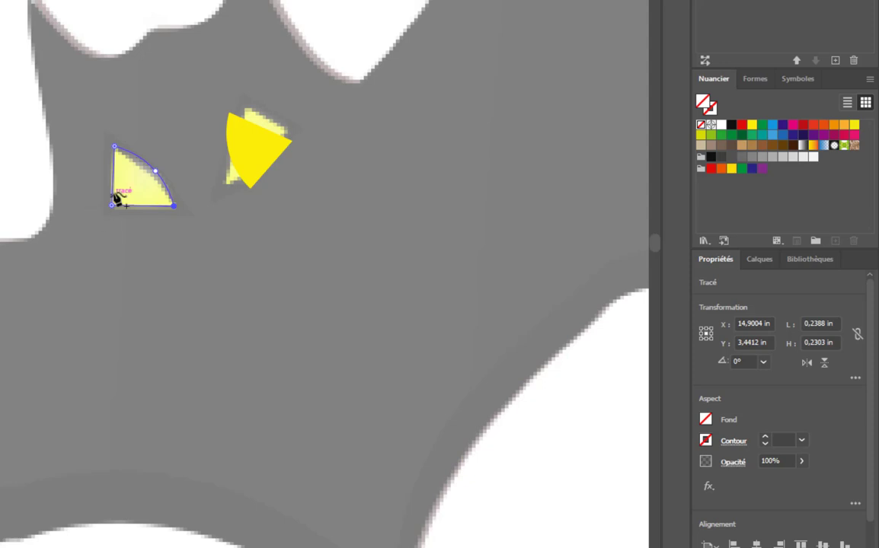
{"action": "key", "text": "v"}
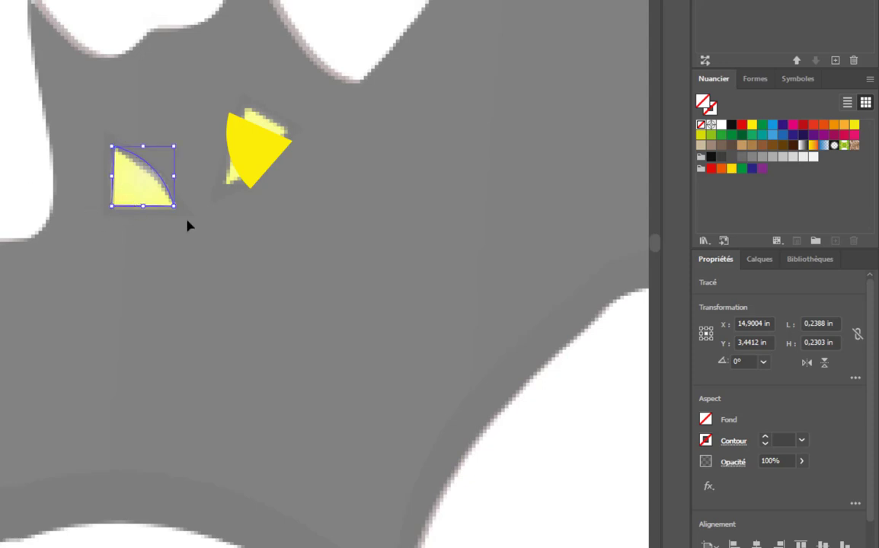
{"action": "left_click", "coordinate": [708, 423]}
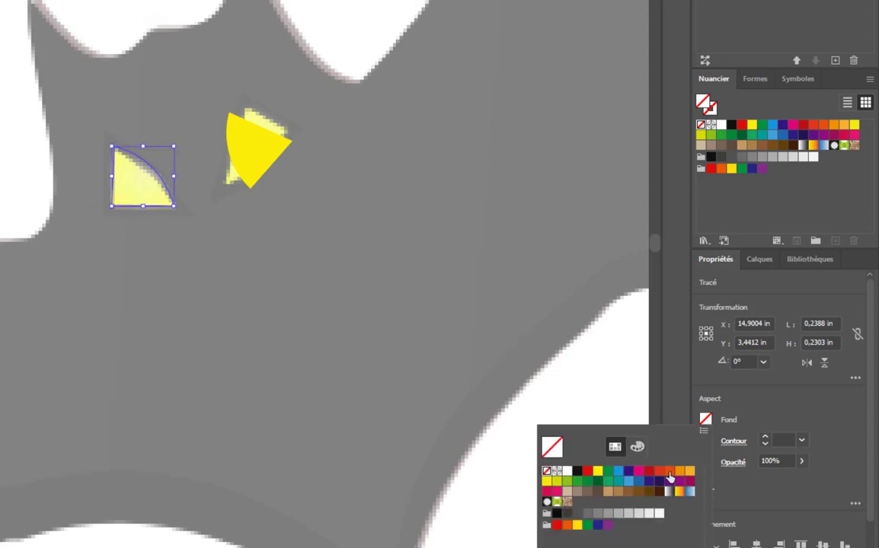
{"action": "left_click", "coordinate": [598, 472]}
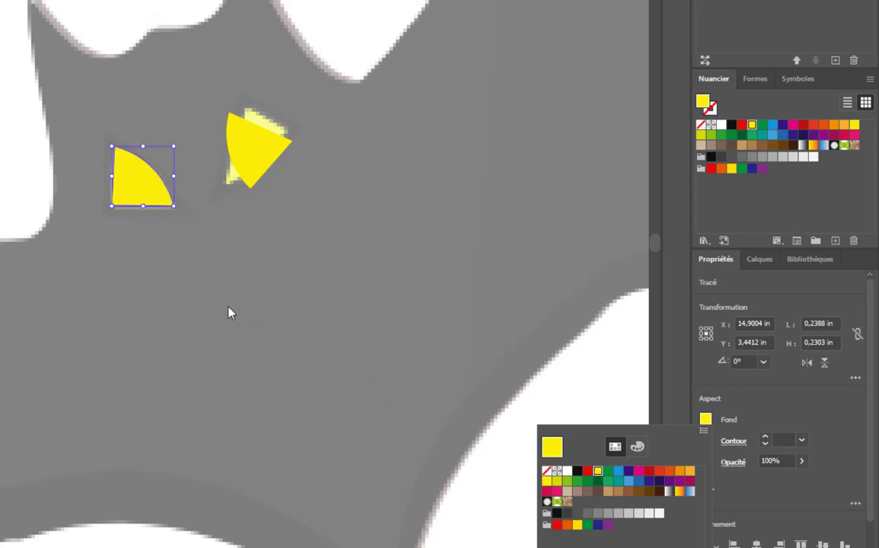
Select the bat body shape and fill it with black behind the yellow eyes
{"action": "scroll", "coordinate": [274, 319], "scroll_direction": "down", "scroll_amount": 3}
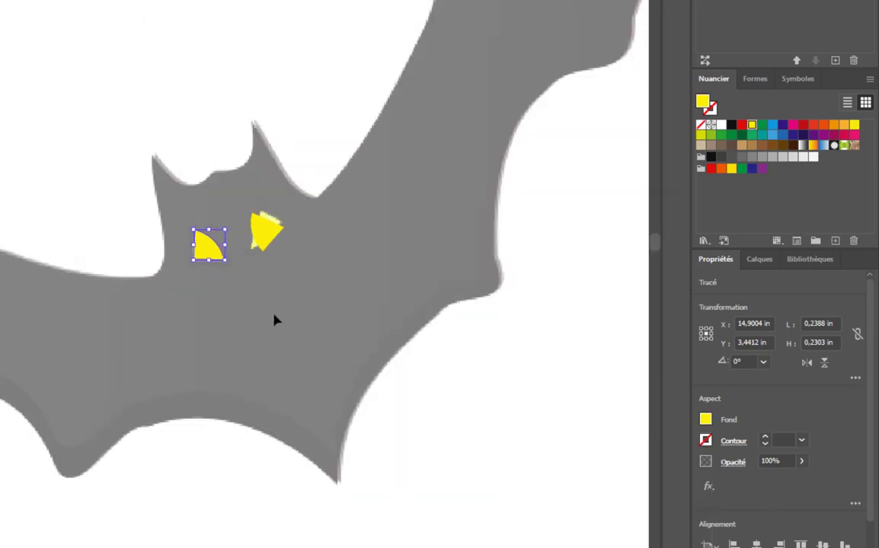
{"action": "left_click", "coordinate": [305, 236]}
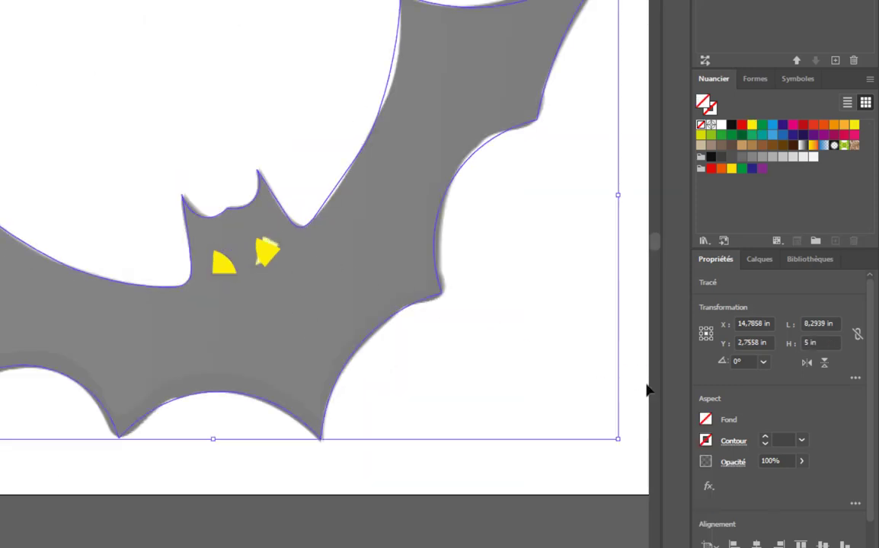
{"action": "left_click", "coordinate": [705, 420]}
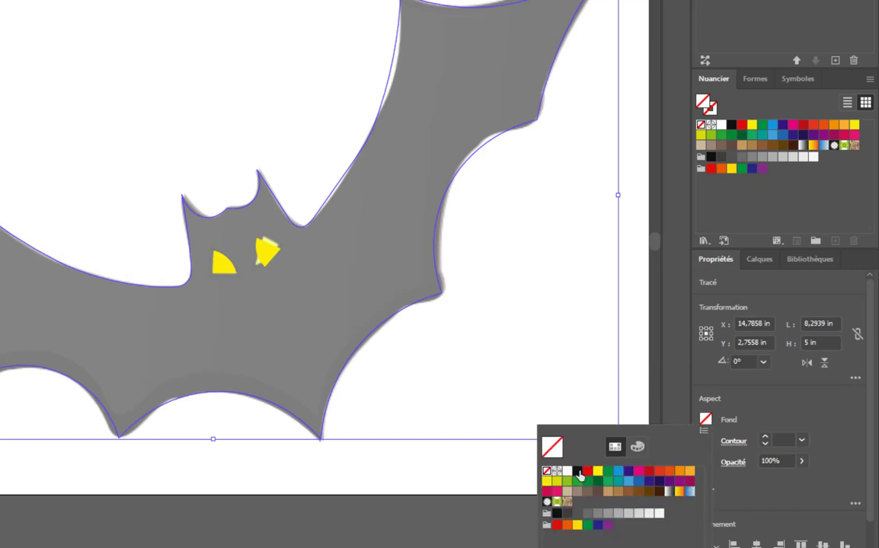
{"action": "left_click", "coordinate": [578, 472]}
{"action": "left_click", "coordinate": [474, 337]}
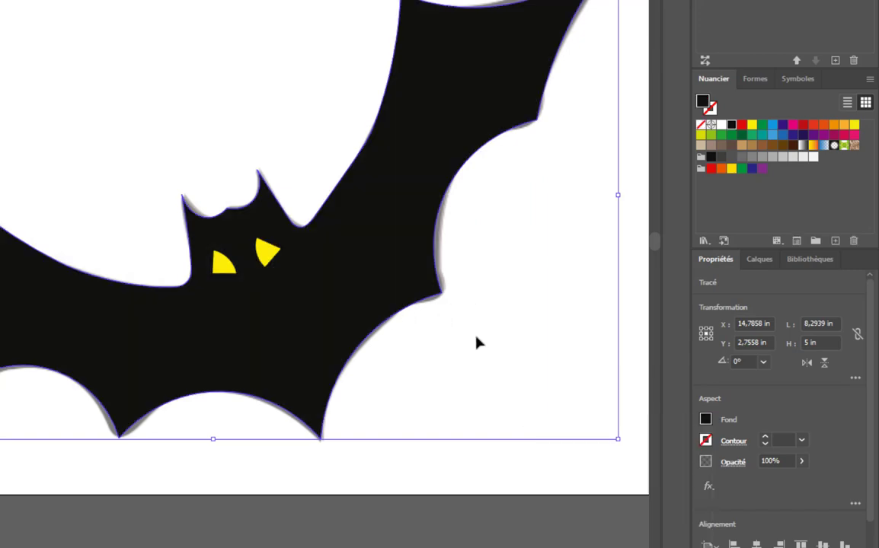
Display the document's layer list
{"action": "scroll", "coordinate": [474, 337], "scroll_direction": "down", "scroll_amount": 2}
{"action": "scroll", "coordinate": [473, 337], "scroll_direction": "up", "scroll_amount": 1}
{"action": "key", "text": "space"}
{"action": "left_click_drag", "start_coordinate": [498, 449], "coordinate": [378, 412]}
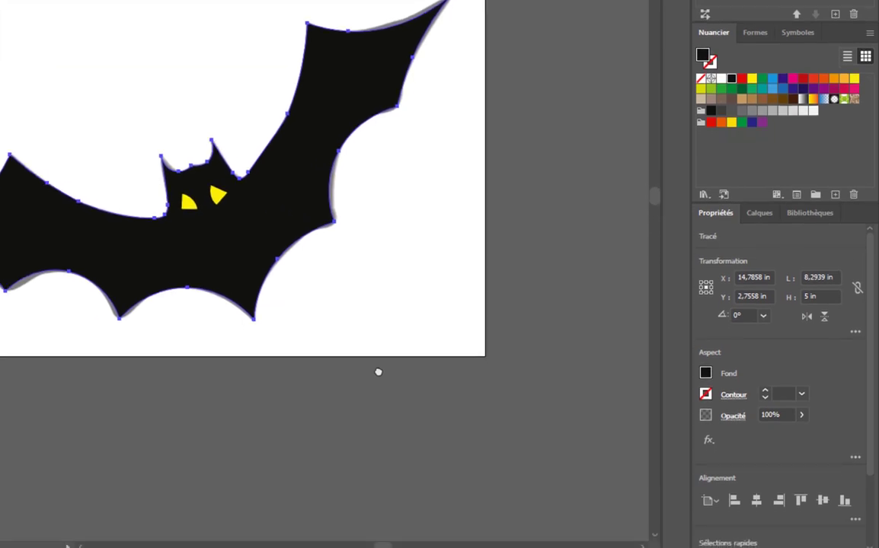
{"action": "left_click", "coordinate": [756, 209]}
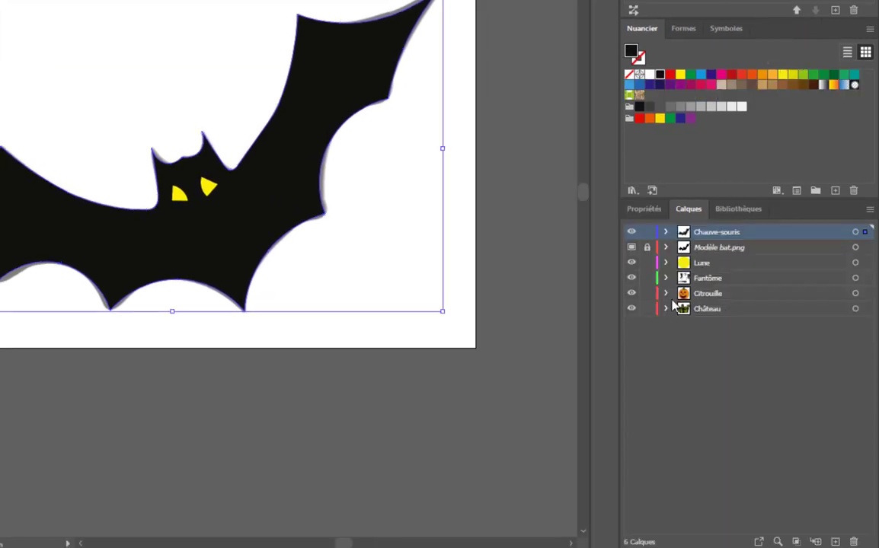
Delete the "Modèle bat.png" template layer, including the artwork it contains
{"action": "left_click", "coordinate": [728, 249]}
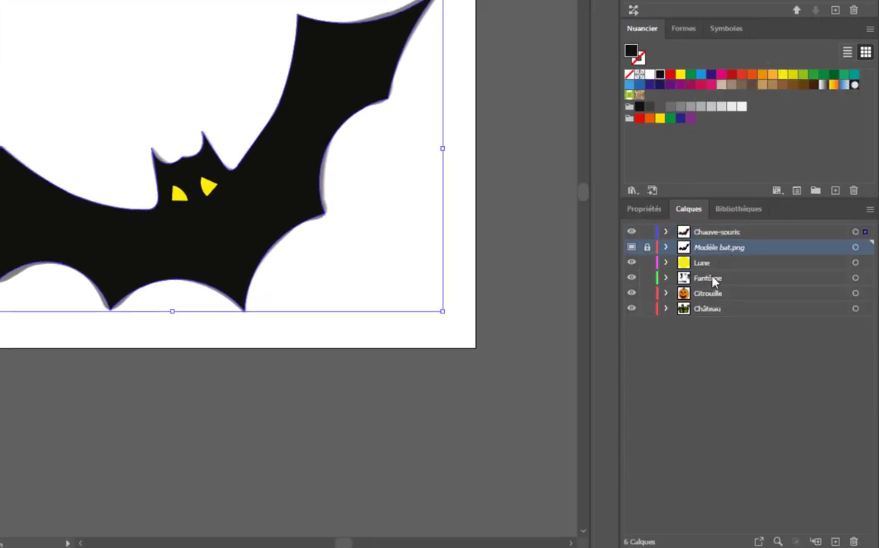
{"action": "left_click", "coordinate": [853, 542]}
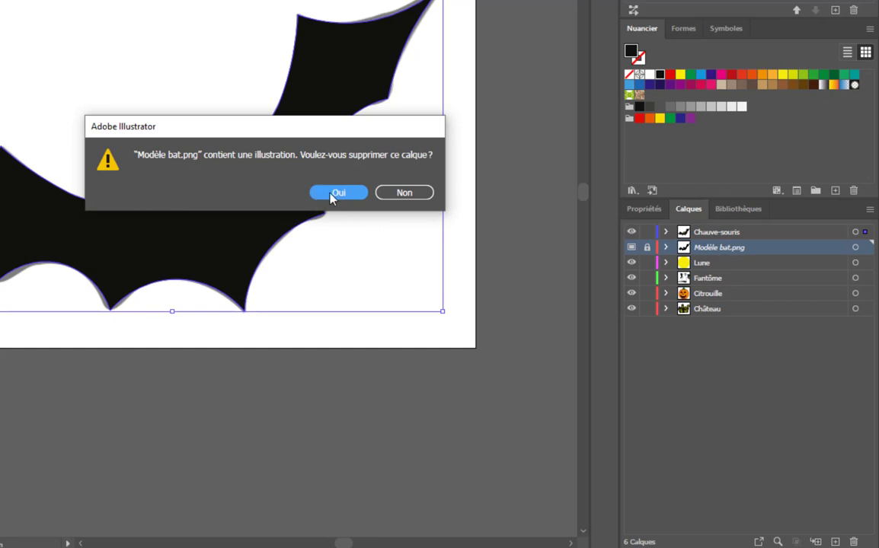
{"action": "left_click", "coordinate": [332, 195]}
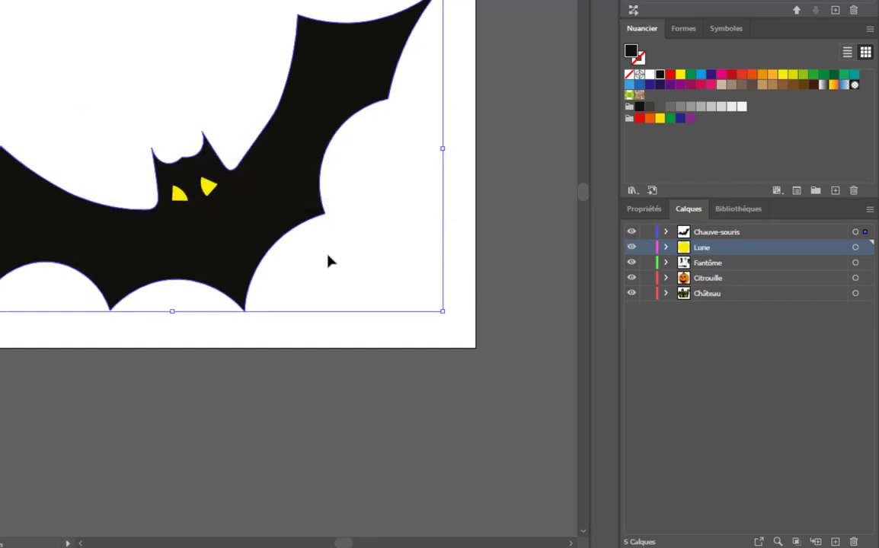
Rotate the bat's right eye slightly clockwise
{"action": "scroll", "coordinate": [220, 224], "scroll_direction": "up", "scroll_amount": 5}
{"action": "scroll", "coordinate": [187, 118], "scroll_direction": "down", "scroll_amount": 1}
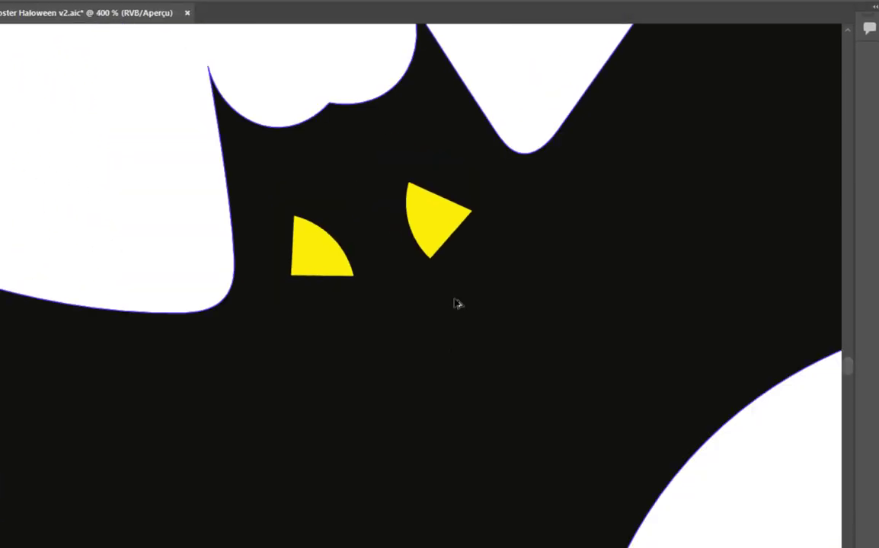
{"action": "scroll", "coordinate": [456, 304], "scroll_direction": "down", "scroll_amount": 1}
{"action": "left_click", "coordinate": [440, 242]}
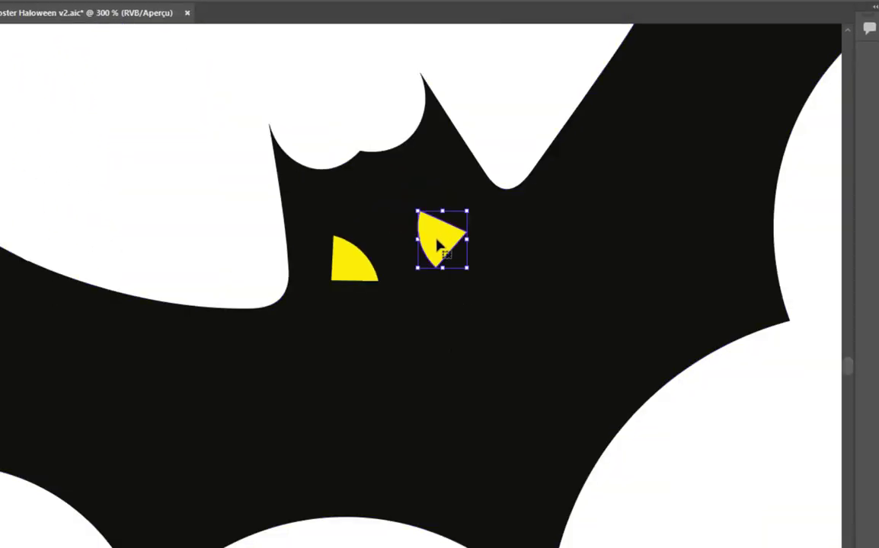
{"action": "left_click_drag", "start_coordinate": [473, 208], "coordinate": [480, 215]}
{"action": "scroll", "coordinate": [402, 288], "scroll_direction": "down", "scroll_amount": 2}
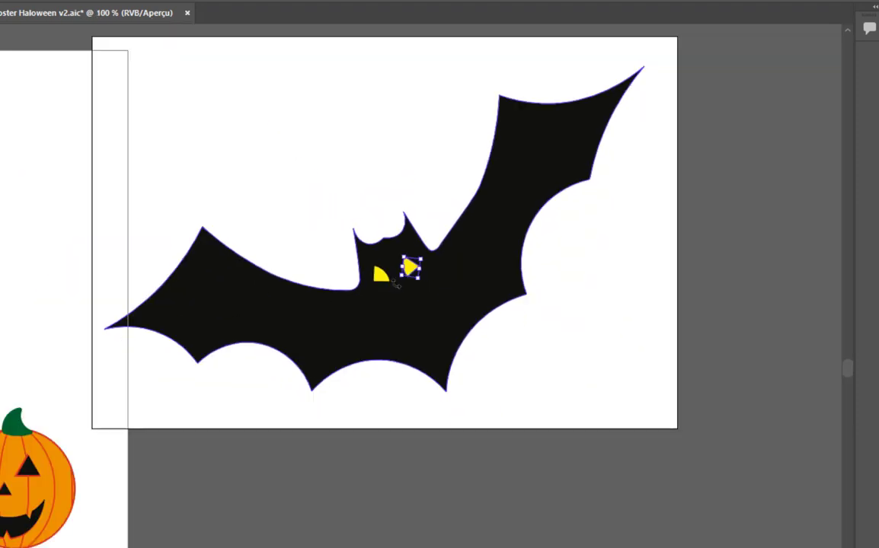
Move both of the bat's eyes higher on the head, closer to the ears
{"action": "scroll", "coordinate": [397, 289], "scroll_direction": "up", "scroll_amount": 1}
{"action": "scroll", "coordinate": [397, 290], "scroll_direction": "up", "scroll_amount": 1}
{"action": "left_click_drag", "start_coordinate": [370, 262], "coordinate": [358, 226]}
{"action": "left_click_drag", "start_coordinate": [440, 242], "coordinate": [441, 204]}
{"action": "scroll", "coordinate": [432, 377], "scroll_direction": "down", "scroll_amount": 4}
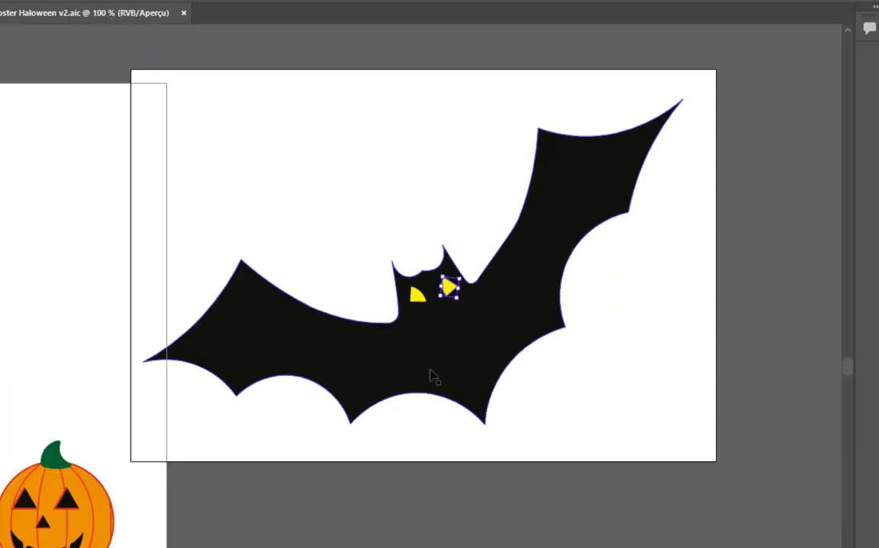
Bring the bat's two eyes closer together, shifting the left one inward and the right one slightly back toward it
{"action": "scroll", "coordinate": [525, 399], "scroll_direction": "down", "scroll_amount": 2}
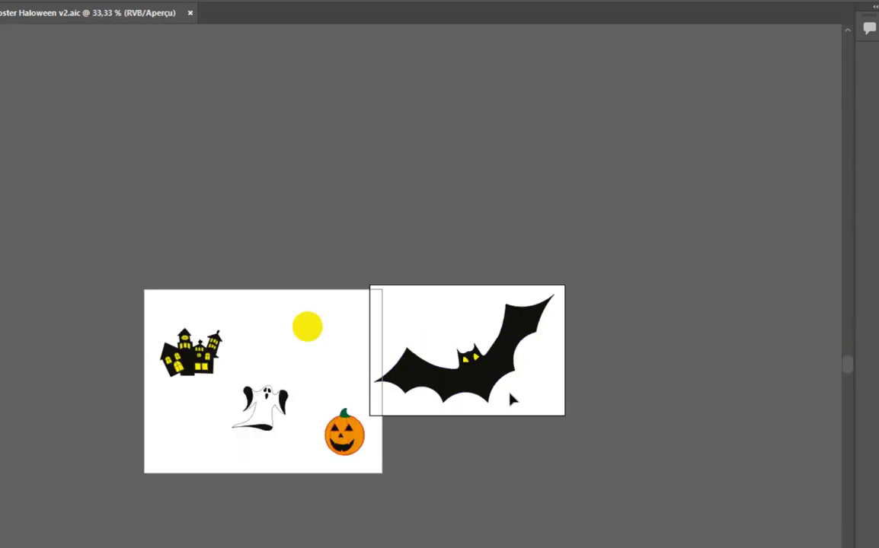
{"action": "scroll", "coordinate": [473, 371], "scroll_direction": "up", "scroll_amount": 3}
{"action": "scroll", "coordinate": [452, 361], "scroll_direction": "up", "scroll_amount": 4}
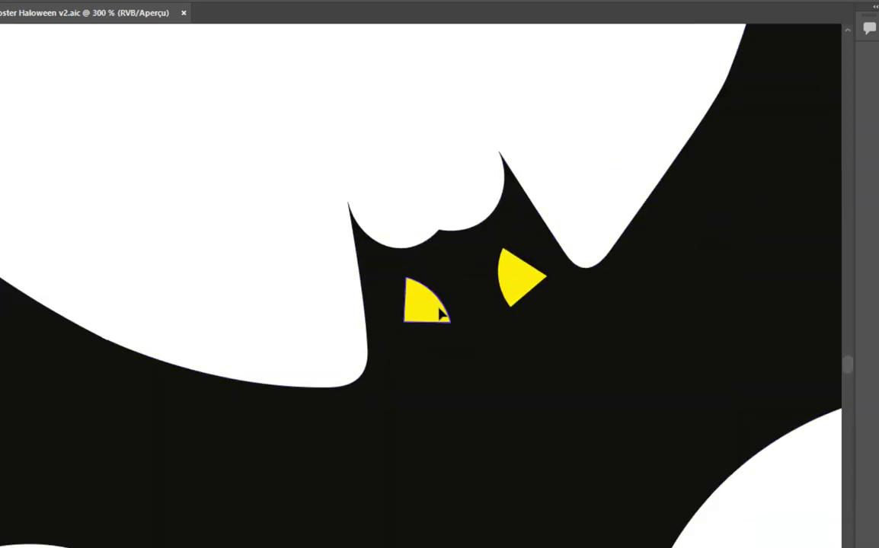
{"action": "left_click_drag", "start_coordinate": [443, 310], "coordinate": [466, 316]}
{"action": "left_click_drag", "start_coordinate": [503, 284], "coordinate": [491, 288]}
{"action": "scroll", "coordinate": [531, 387], "scroll_direction": "down", "scroll_amount": 4}
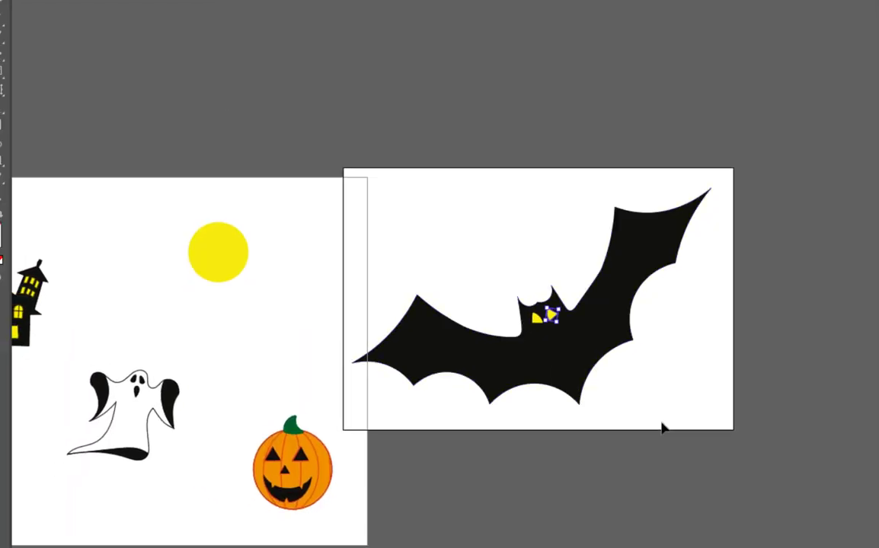
Select the bat's body together with both eyes and group them into one object
{"action": "left_click", "coordinate": [704, 347]}
{"action": "scroll", "coordinate": [681, 338], "scroll_direction": "down", "scroll_amount": 2}
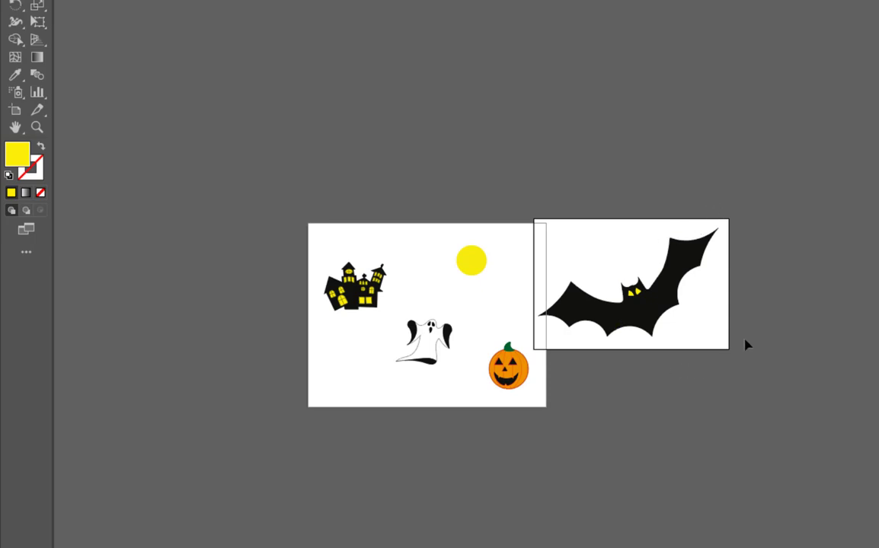
{"action": "left_click_drag", "start_coordinate": [642, 292], "coordinate": [637, 284]}
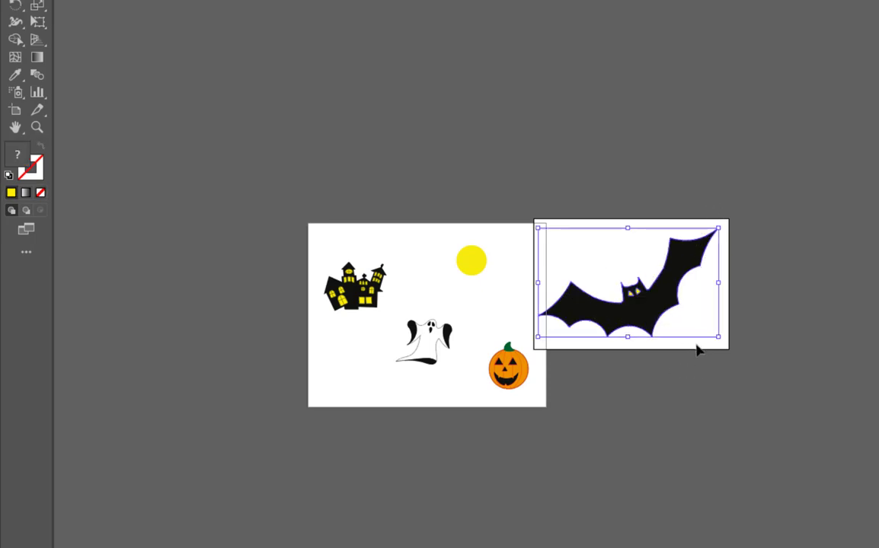
{"action": "left_click", "coordinate": [674, 350]}
{"action": "scroll", "coordinate": [558, 341], "scroll_direction": "up", "scroll_amount": 2}
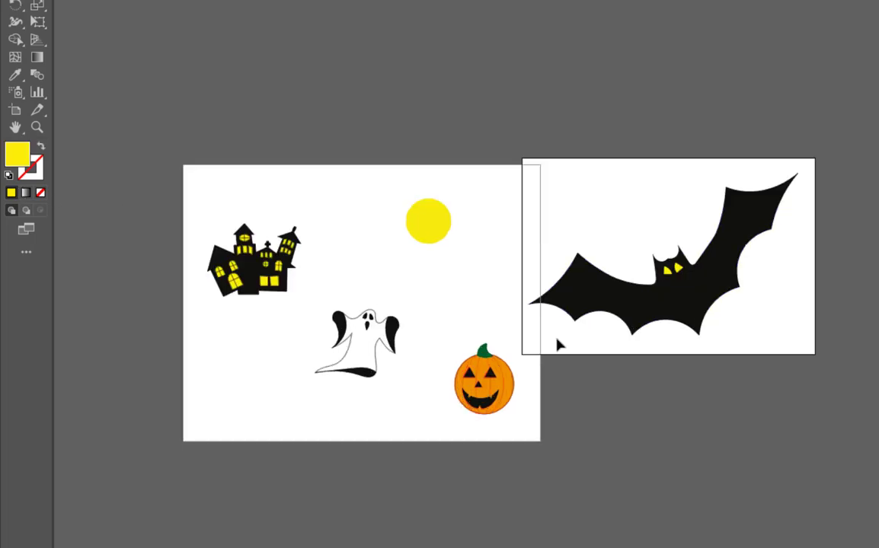
Scale the grouped bat down and place it on the first artboard so its right wing tip overlaps the moon
{"action": "left_click", "coordinate": [661, 299]}
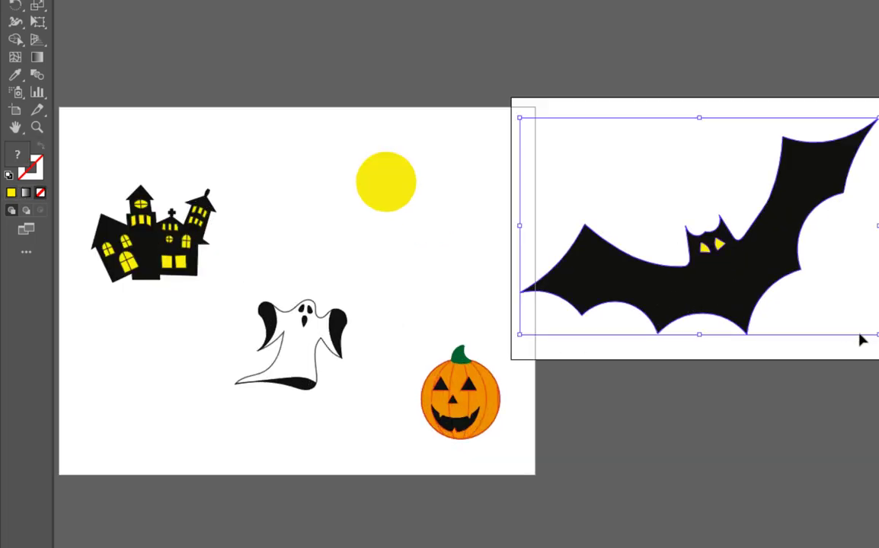
{"action": "left_click_drag", "start_coordinate": [877, 334], "coordinate": [351, 211]}
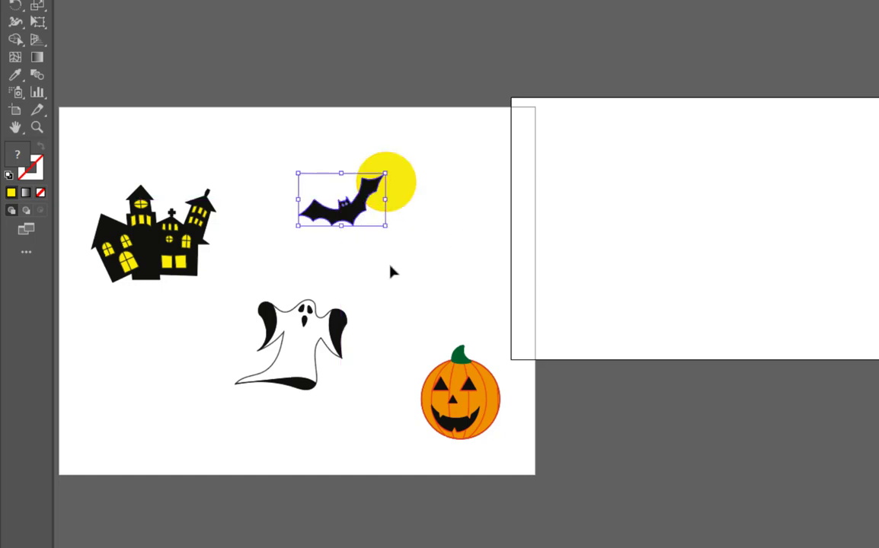
Duplicate the bat above and to the left of the original, and shrink the copy to about a quarter of its size
{"action": "scroll", "coordinate": [364, 263], "scroll_direction": "up", "scroll_amount": 2}
{"action": "scroll", "coordinate": [364, 263], "scroll_direction": "down", "scroll_amount": 1}
{"action": "left_click_drag", "start_coordinate": [398, 273], "coordinate": [575, 222]}
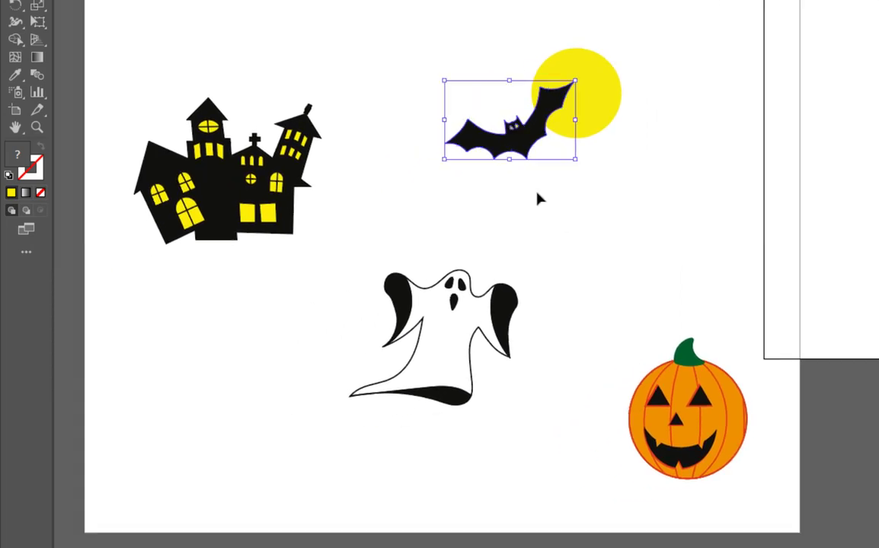
{"action": "left_click_drag", "start_coordinate": [531, 145], "coordinate": [427, 78]}
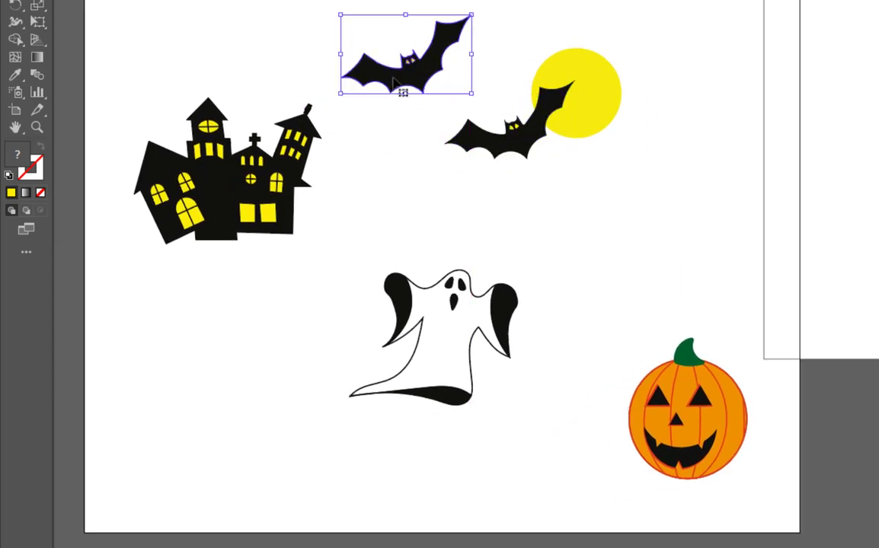
{"action": "left_click_drag", "start_coordinate": [340, 94], "coordinate": [442, 33]}
Duplicate the small bat and rotate the two differently, the right one clockwise until nearly level and the left one slightly counterclockwise
{"action": "scroll", "coordinate": [449, 92], "scroll_direction": "up", "scroll_amount": 4}
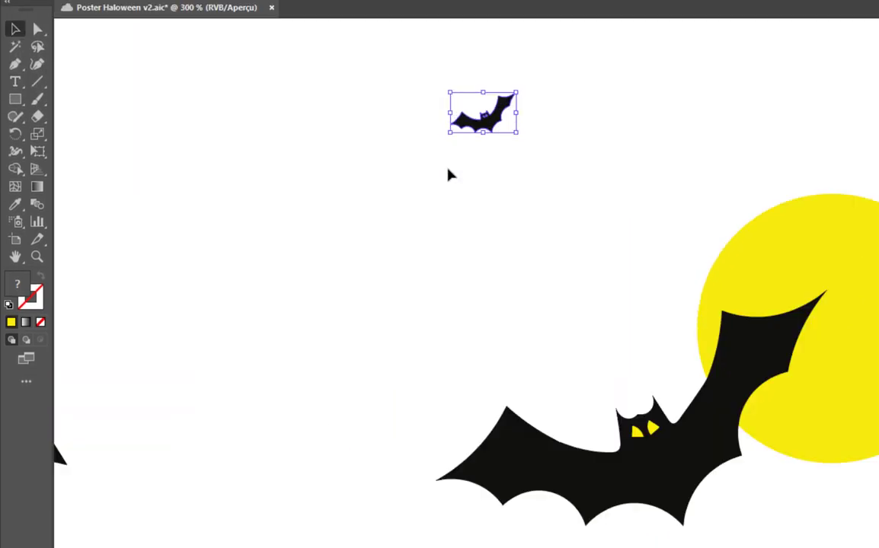
{"action": "left_click_drag", "start_coordinate": [483, 127], "coordinate": [469, 105]}
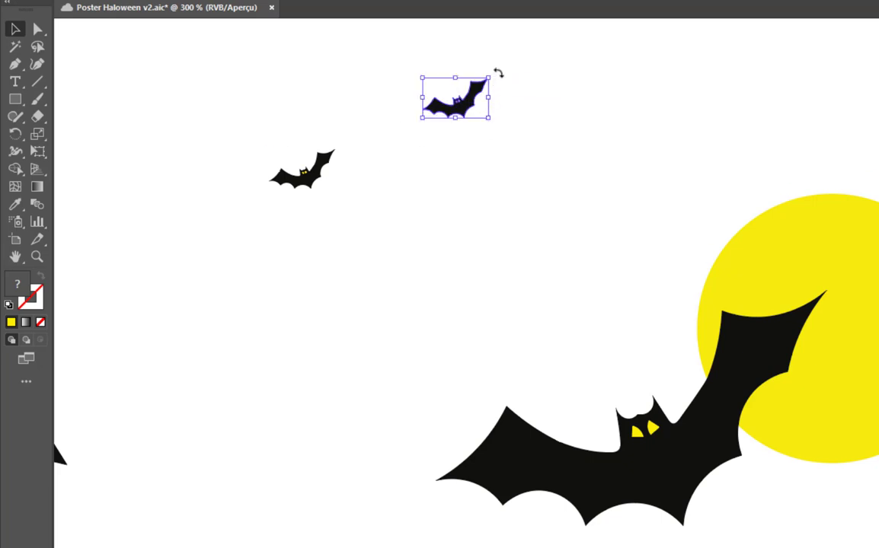
{"action": "left_click_drag", "start_coordinate": [498, 73], "coordinate": [503, 97]}
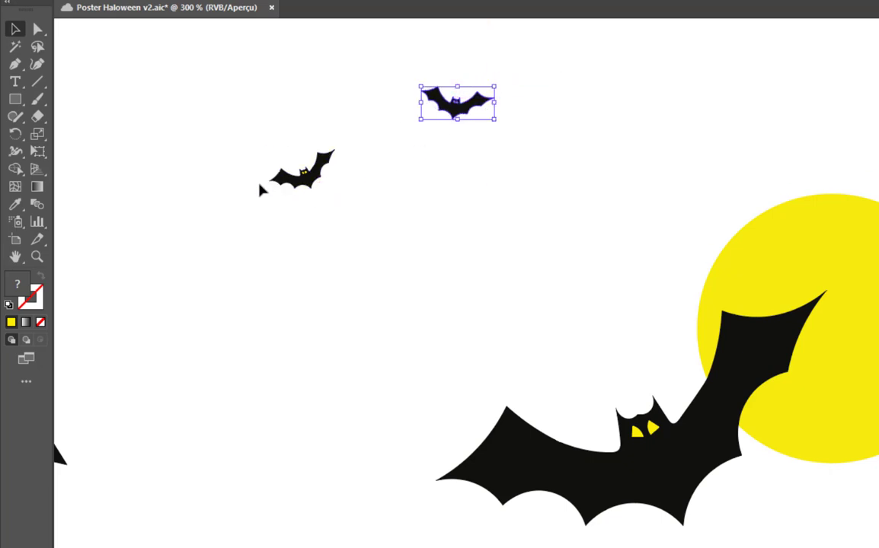
{"action": "left_click", "coordinate": [315, 180]}
{"action": "left_click_drag", "start_coordinate": [341, 149], "coordinate": [338, 131]}
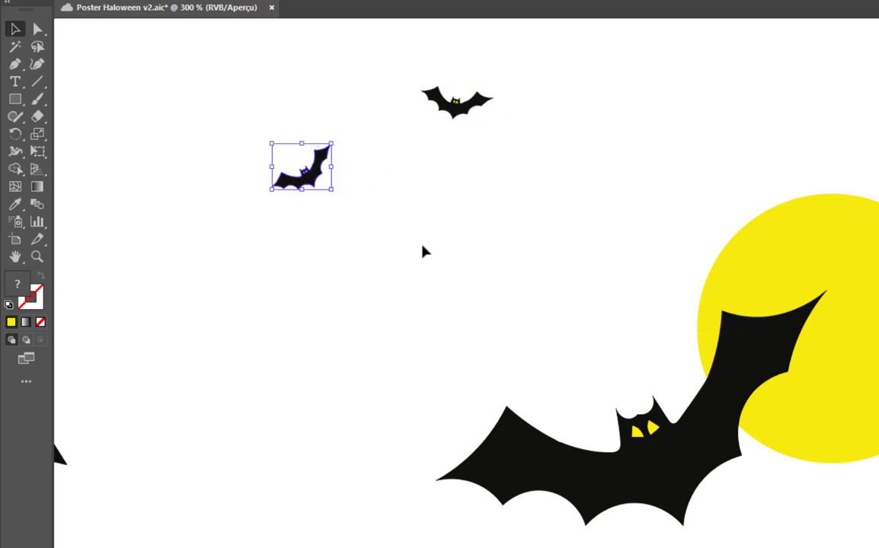
Rotate the large bat beside the moon a few degrees clockwise
{"action": "left_click", "coordinate": [621, 492]}
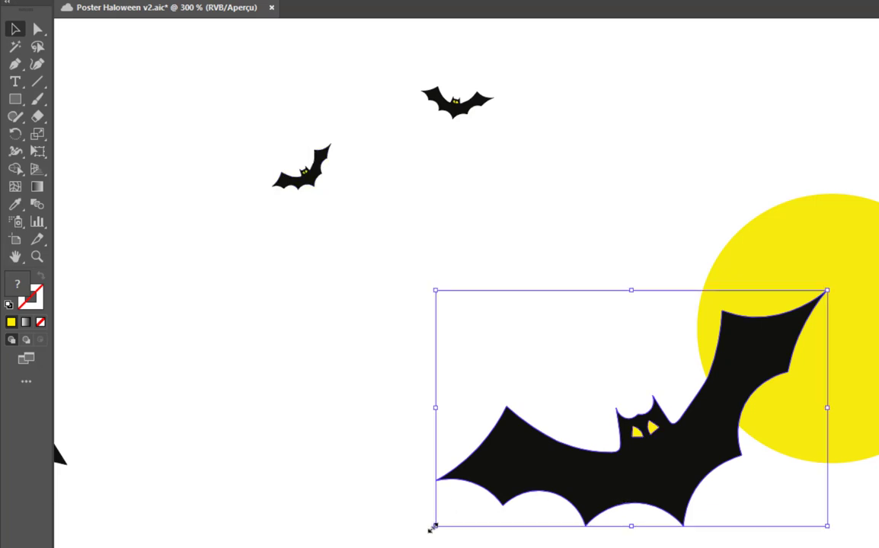
{"action": "left_click_drag", "start_coordinate": [427, 523], "coordinate": [423, 510]}
{"action": "left_click", "coordinate": [522, 511]}
{"action": "scroll", "coordinate": [511, 510], "scroll_direction": "down", "scroll_amount": 2}
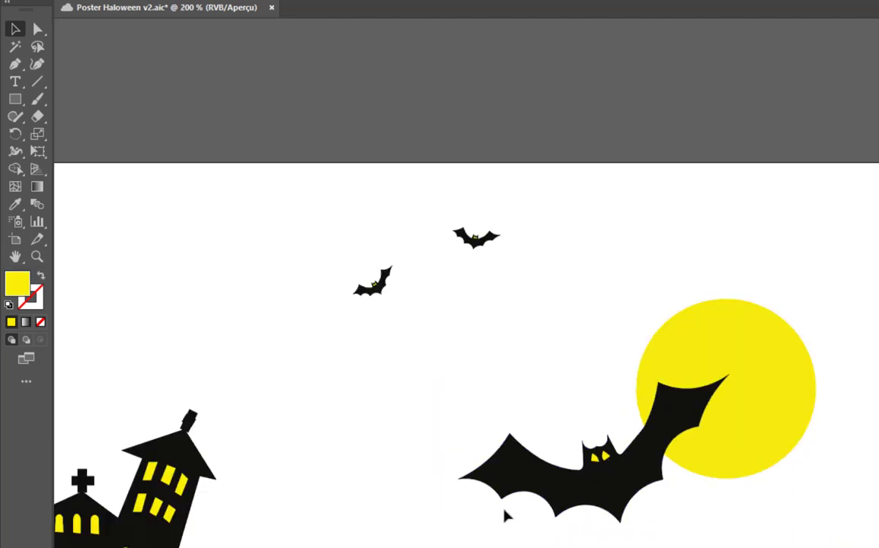
Place a copy of the upper small bat over the right edge of the moon
{"action": "left_click_drag", "start_coordinate": [639, 547], "coordinate": [451, 527]}
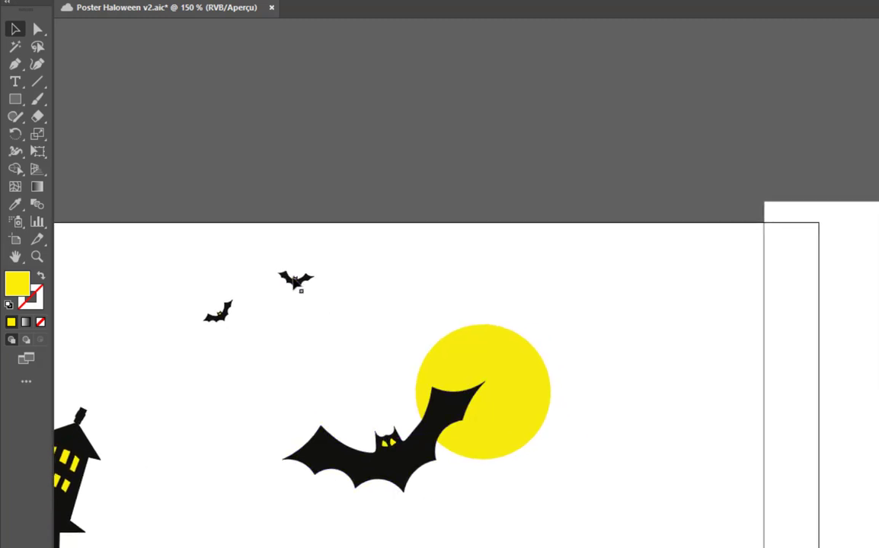
{"action": "left_click", "coordinate": [304, 288]}
{"action": "left_click_drag", "start_coordinate": [304, 288], "coordinate": [542, 381]}
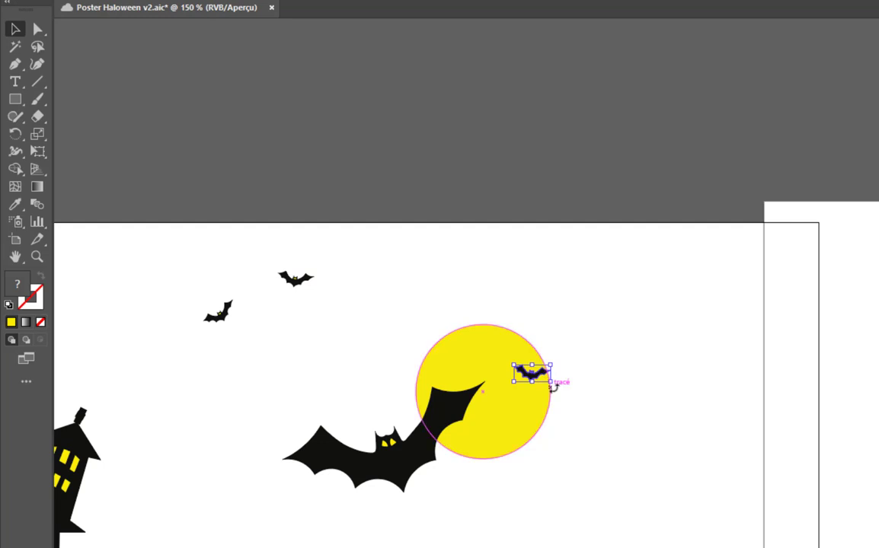
{"action": "left_click", "coordinate": [578, 438]}
Delete the empty second artboard, "Plan de travail 2", and fit the remaining artboard in the window
{"action": "scroll", "coordinate": [571, 443], "scroll_direction": "down", "scroll_amount": 3}
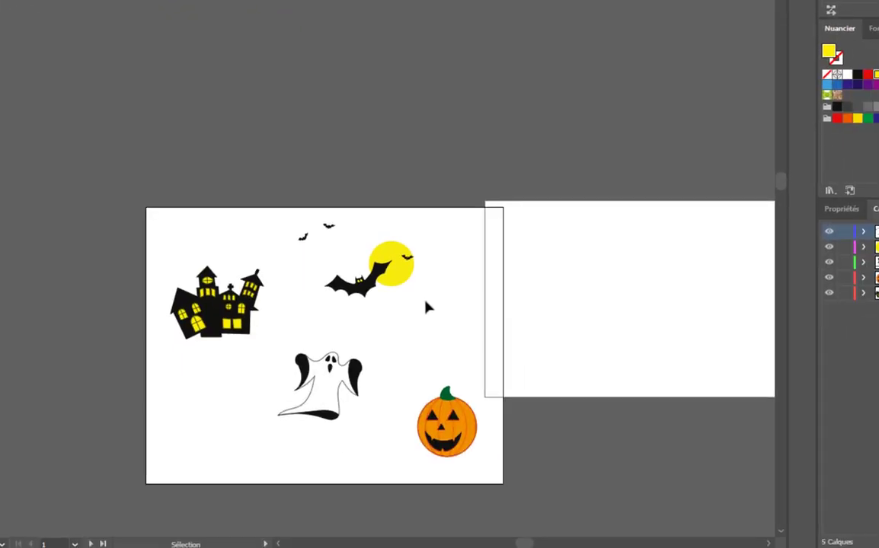
{"action": "left_click_drag", "start_coordinate": [390, 385], "coordinate": [322, 299]}
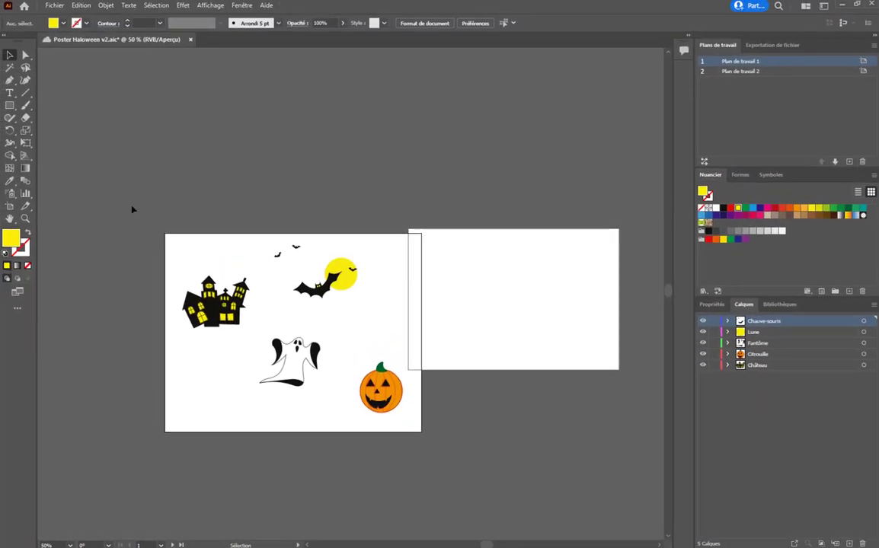
{"action": "left_click", "coordinate": [11, 207]}
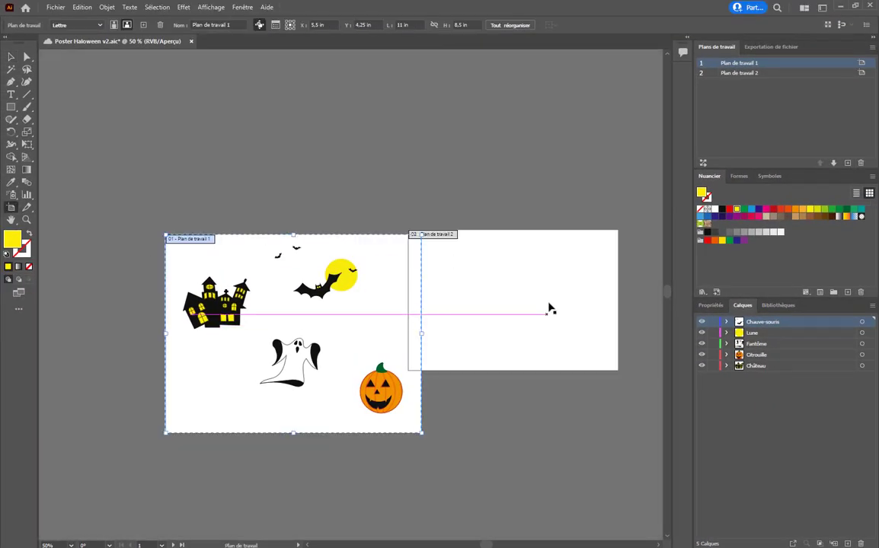
{"action": "left_click", "coordinate": [442, 234]}
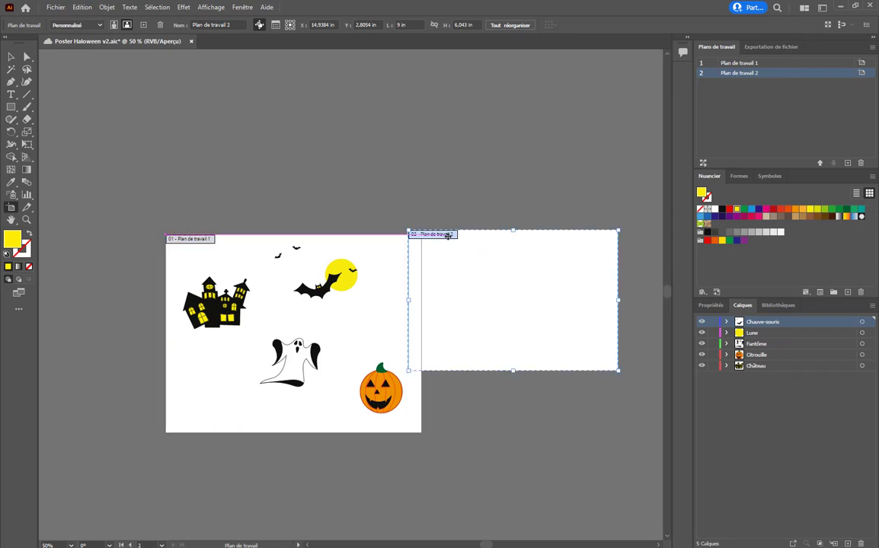
{"action": "key", "text": "Delete"}
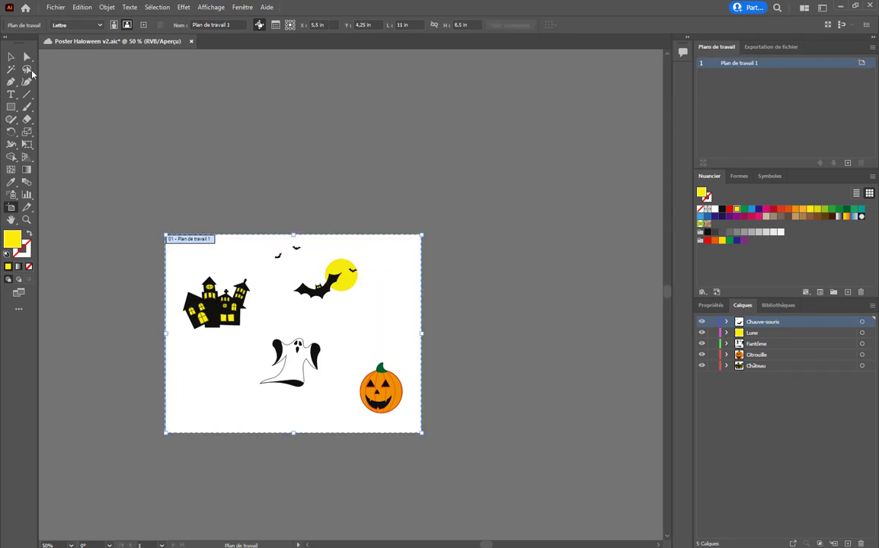
{"action": "left_click", "coordinate": [10, 57]}
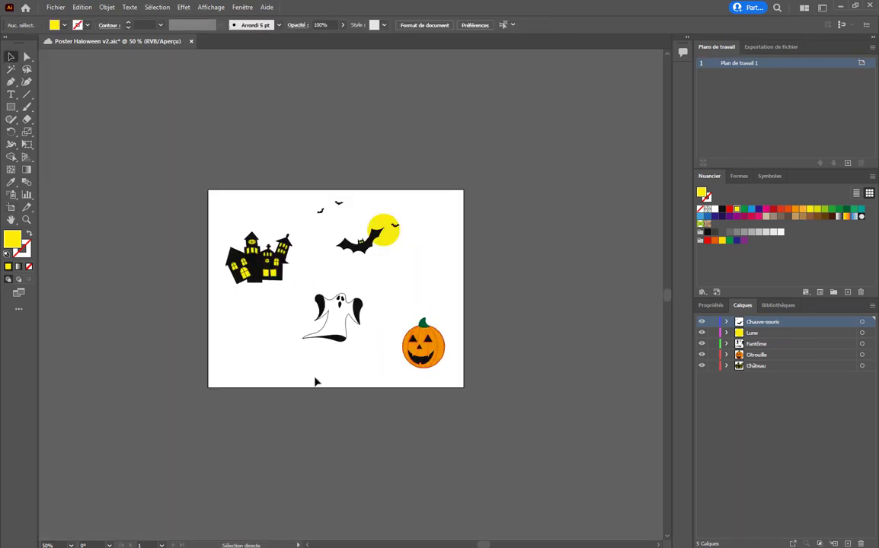
{"action": "key", "text": "ctrl+0"}
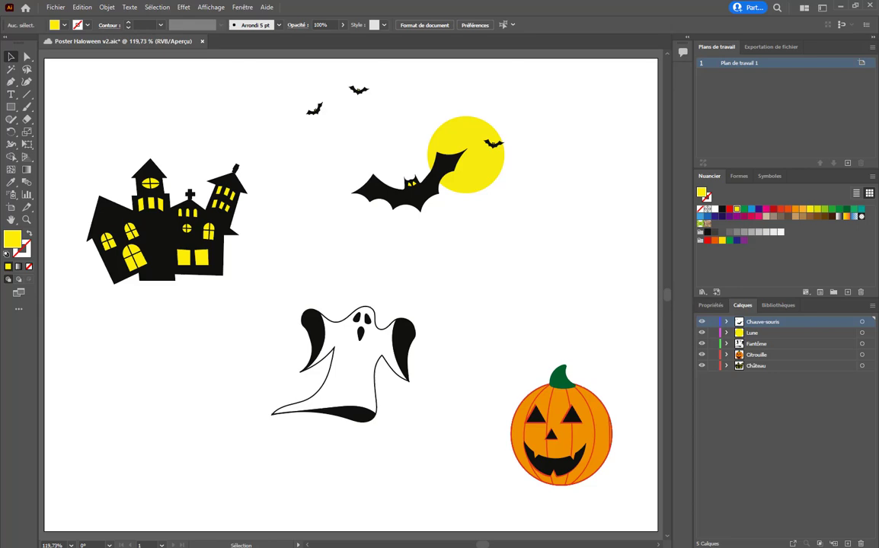
Save the Halloween poster and close the document
{"action": "key", "text": "ctrl+s"}
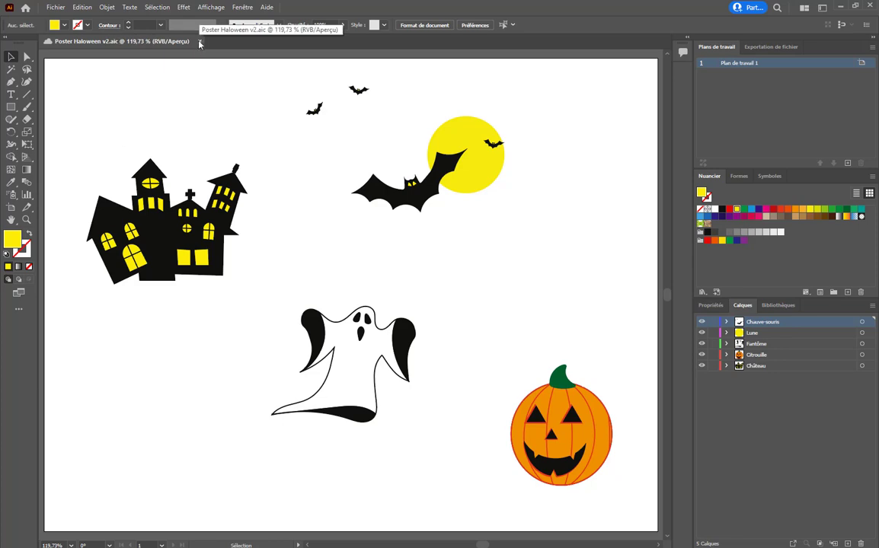
{"action": "left_click", "coordinate": [199, 42]}
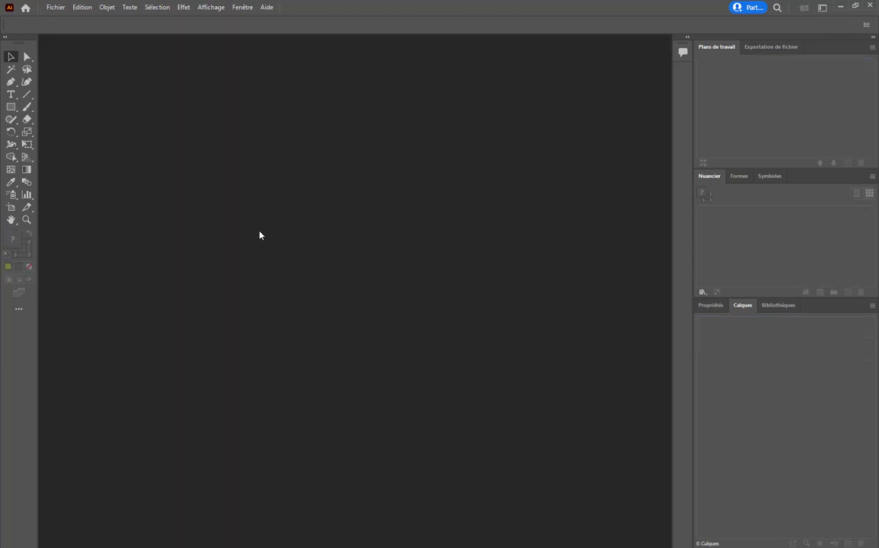